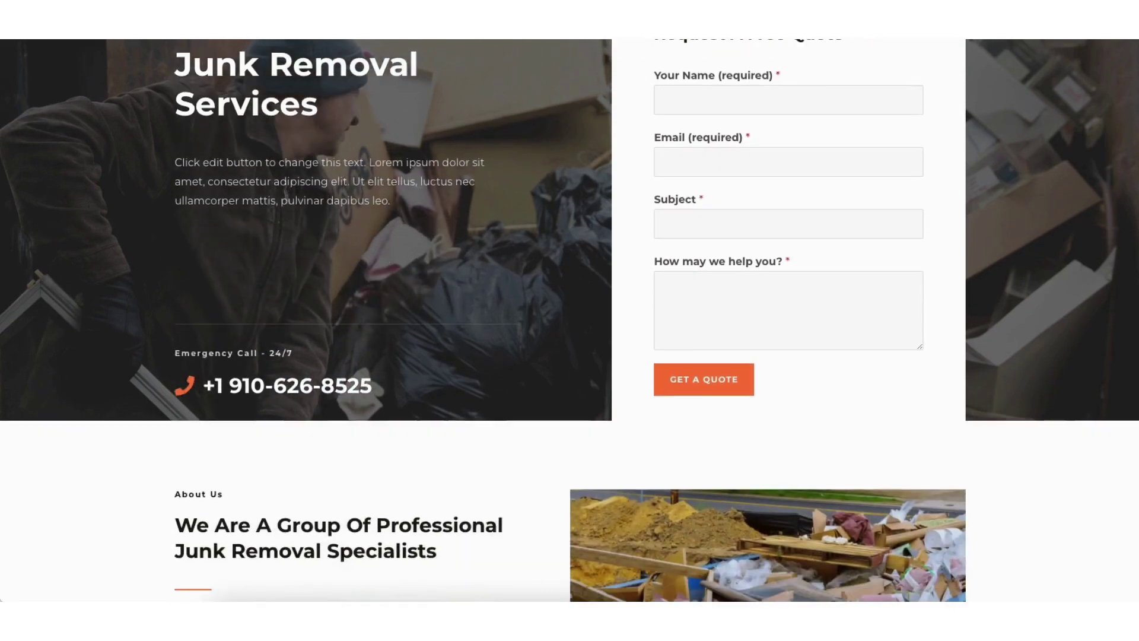
{"action": "scroll", "coordinate": [569, 320], "scroll_direction": "down", "scroll_amount": 10}
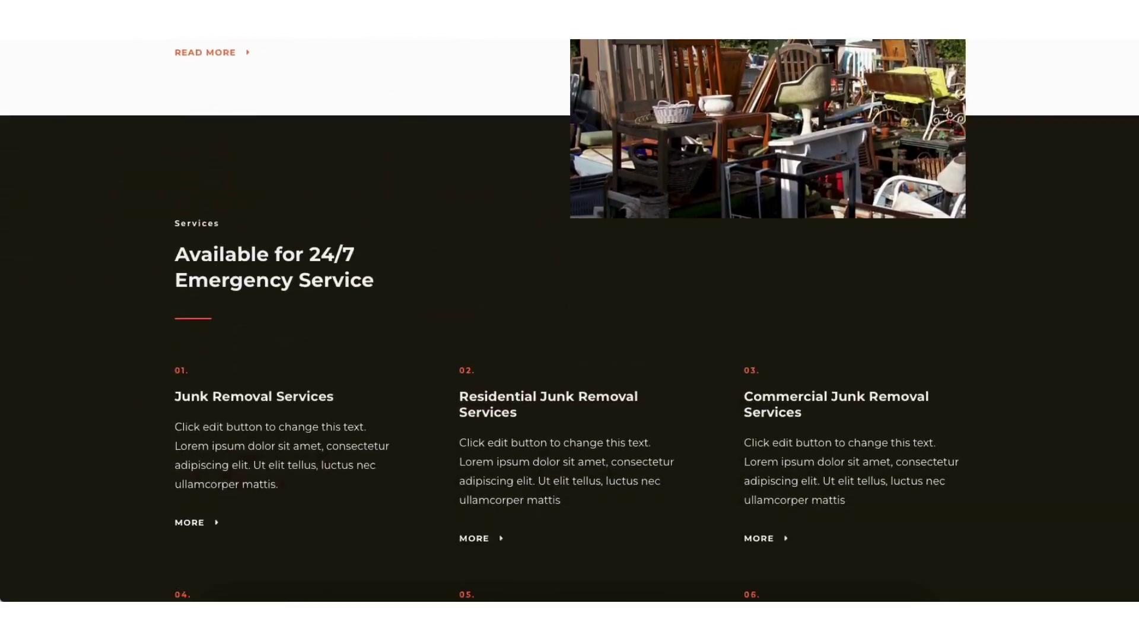
{"action": "scroll", "coordinate": [570, 320], "scroll_direction": "down", "scroll_amount": 5}
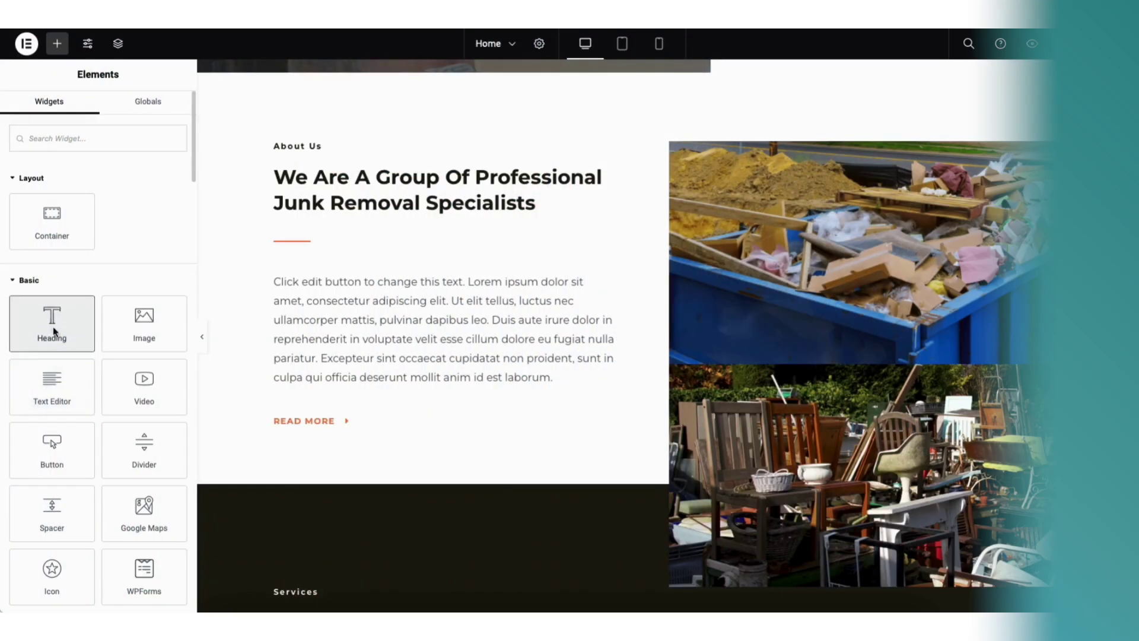
Add a Heading widget above the paragraph in the home page's About Us section
{"action": "left_click_drag", "start_coordinate": [52, 326], "coordinate": [363, 291]}
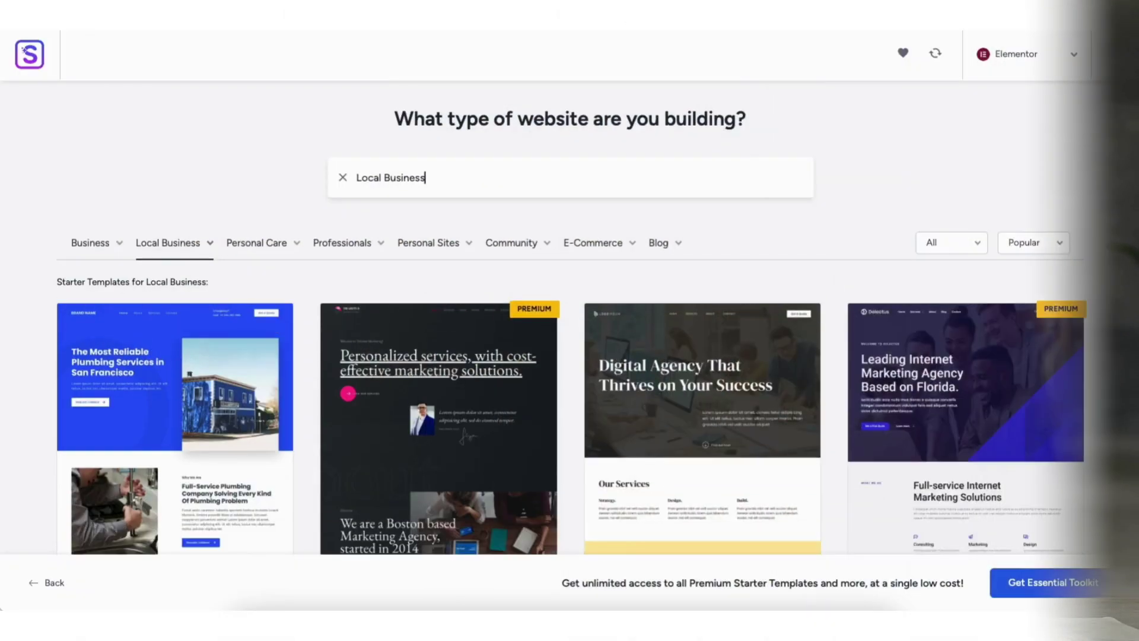
{"action": "scroll", "coordinate": [569, 320], "scroll_direction": "down", "scroll_amount": 8}
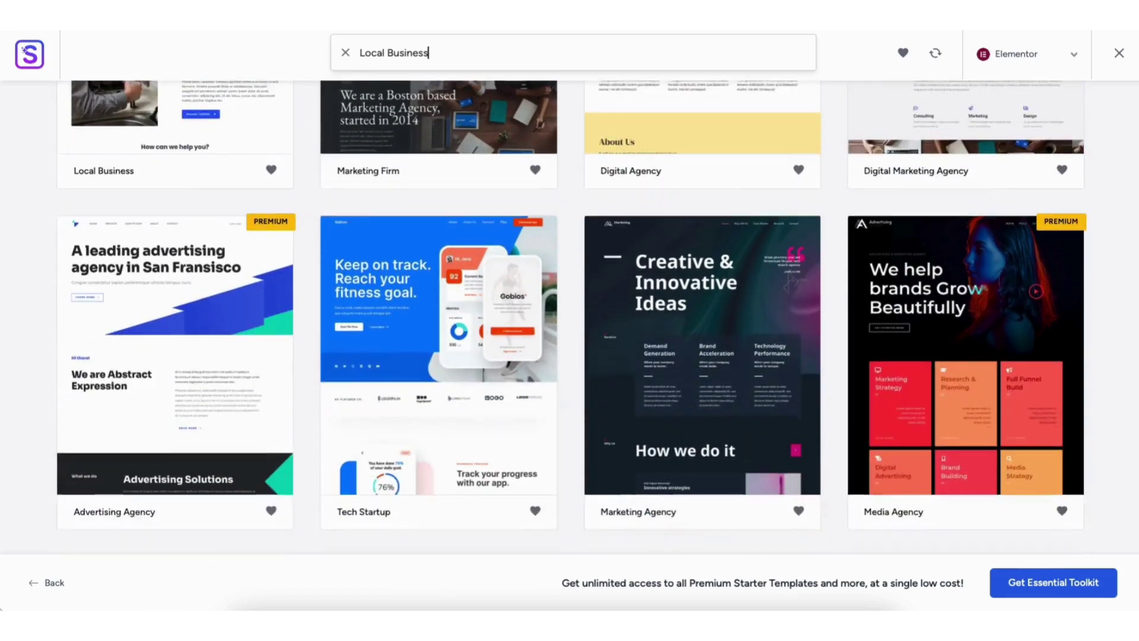
{"action": "scroll", "coordinate": [569, 321], "scroll_direction": "down", "scroll_amount": 3}
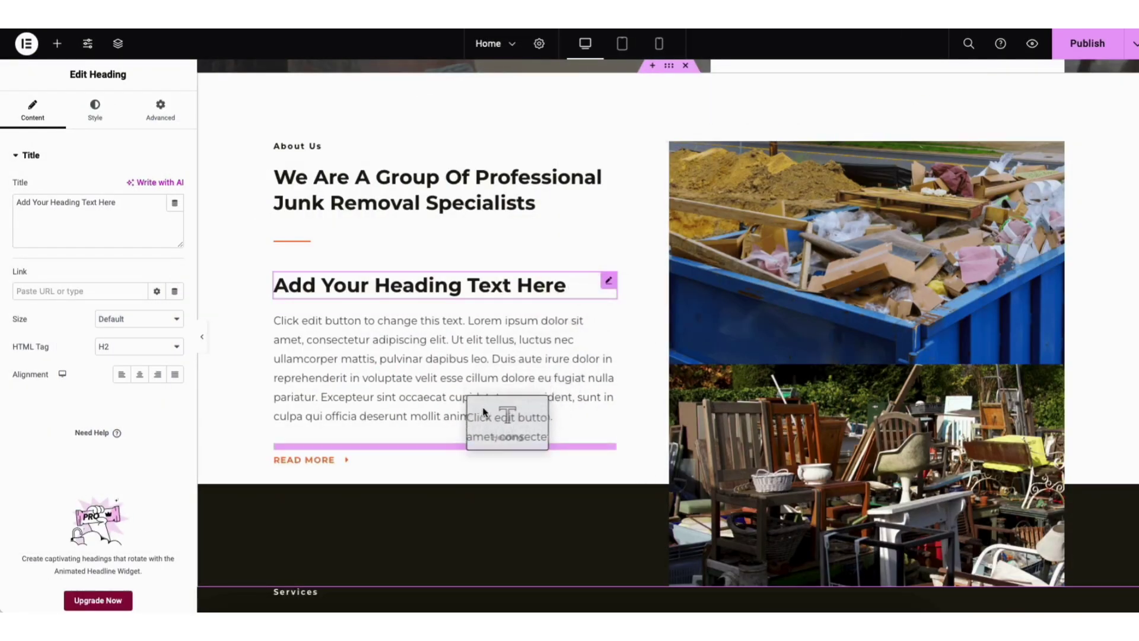
{"action": "left_click_drag", "start_coordinate": [483, 410], "coordinate": [482, 409]}
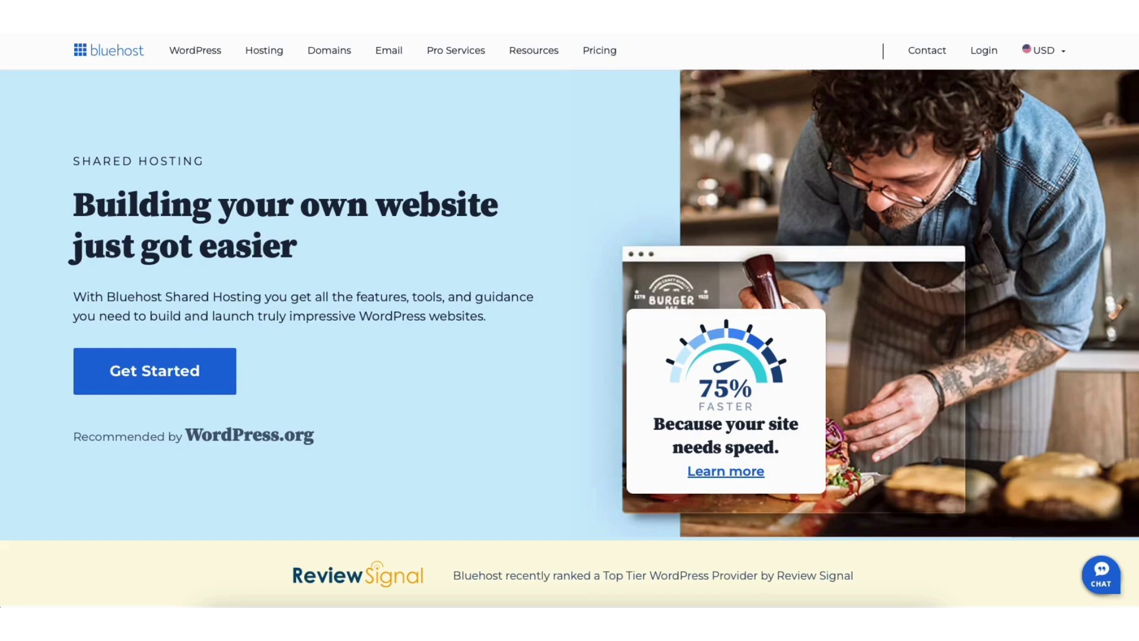
Review the Bluehost shared hosting plans, comparing their 36-month pricing and savings with the 12-month pricing
{"action": "scroll", "coordinate": [569, 314], "scroll_direction": "down", "scroll_amount": 5}
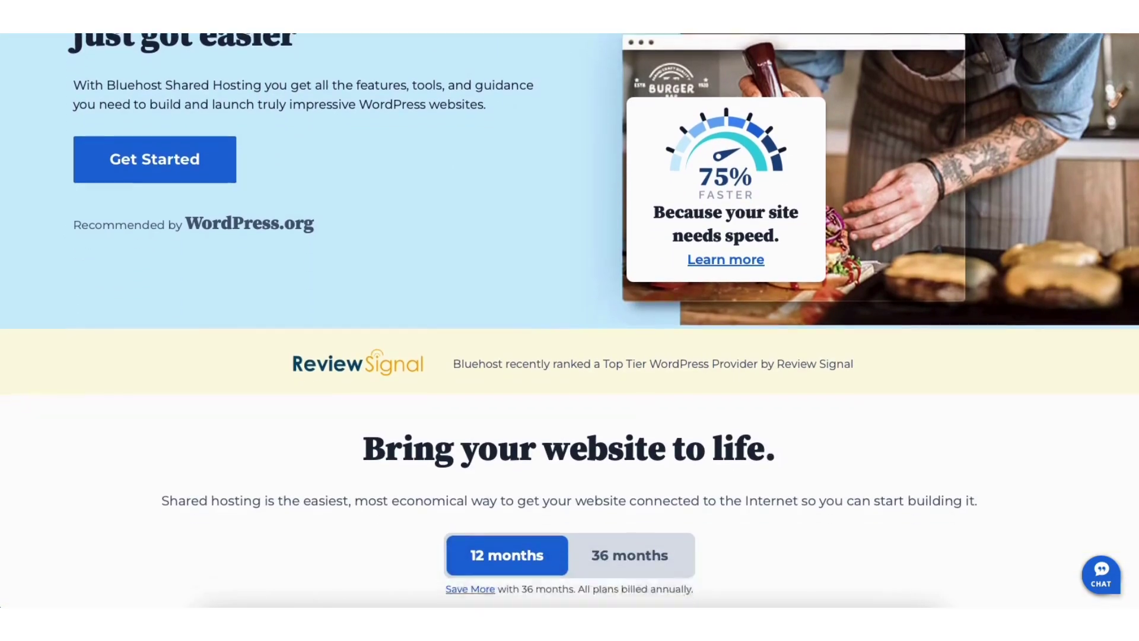
{"action": "scroll", "coordinate": [569, 321], "scroll_direction": "down", "scroll_amount": 8}
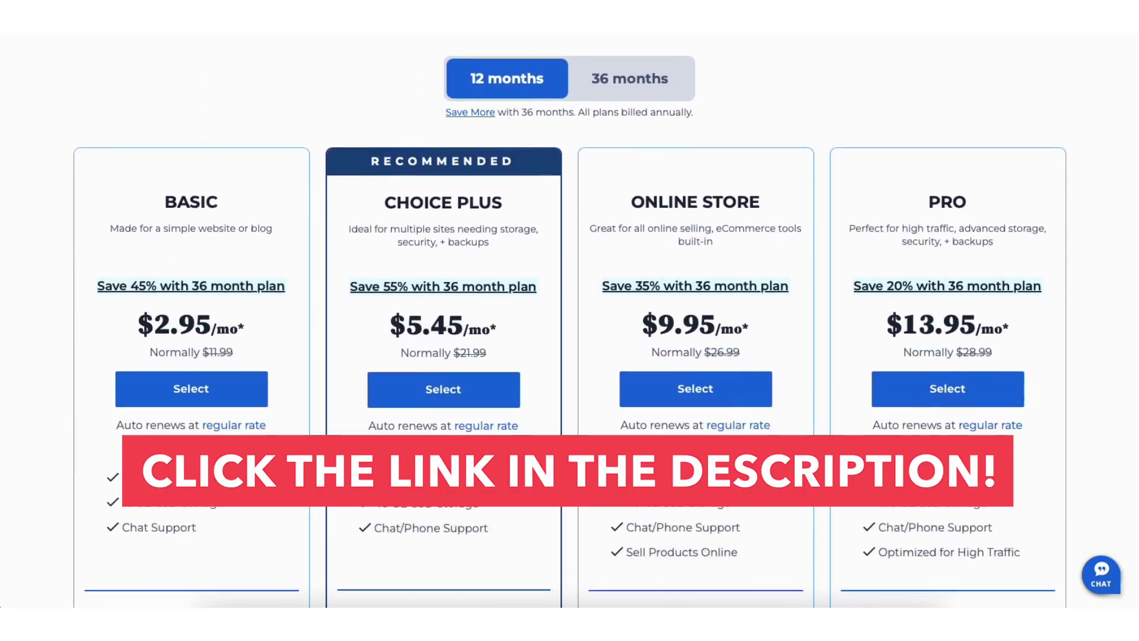
{"action": "scroll", "coordinate": [569, 320], "scroll_direction": "down", "scroll_amount": 8}
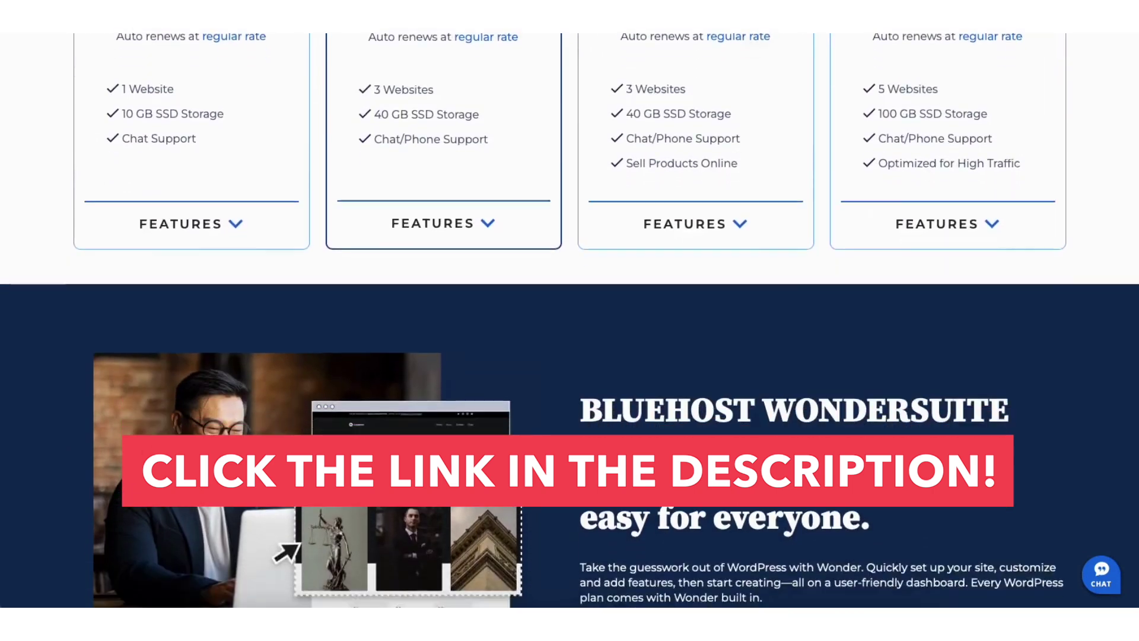
{"action": "scroll", "coordinate": [570, 321], "scroll_direction": "down", "scroll_amount": 3}
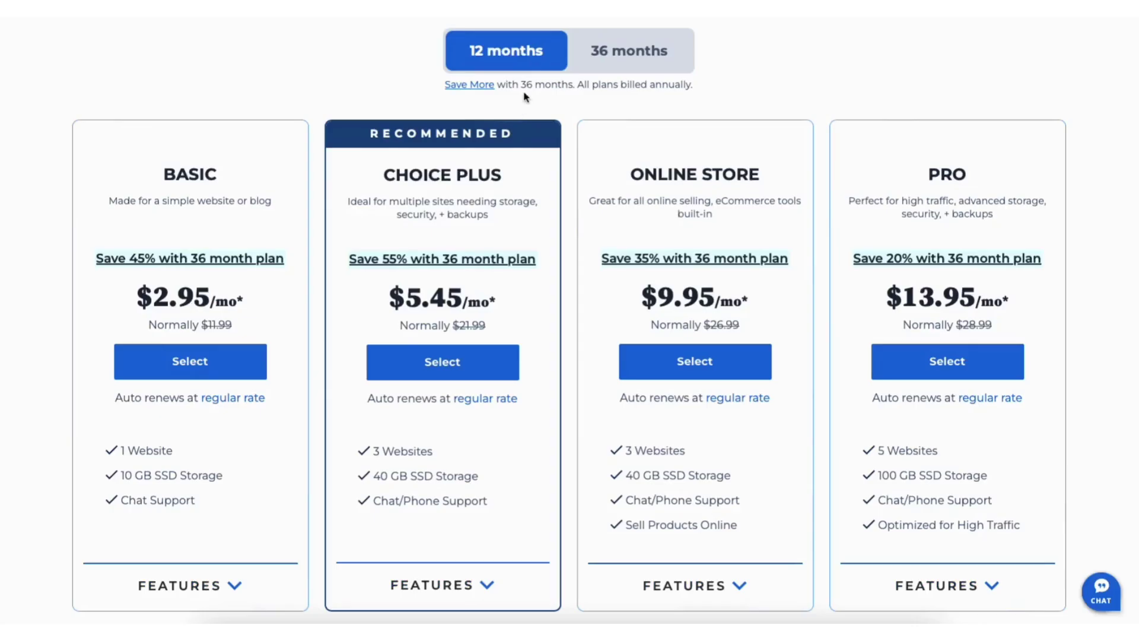
{"action": "left_click", "coordinate": [625, 57]}
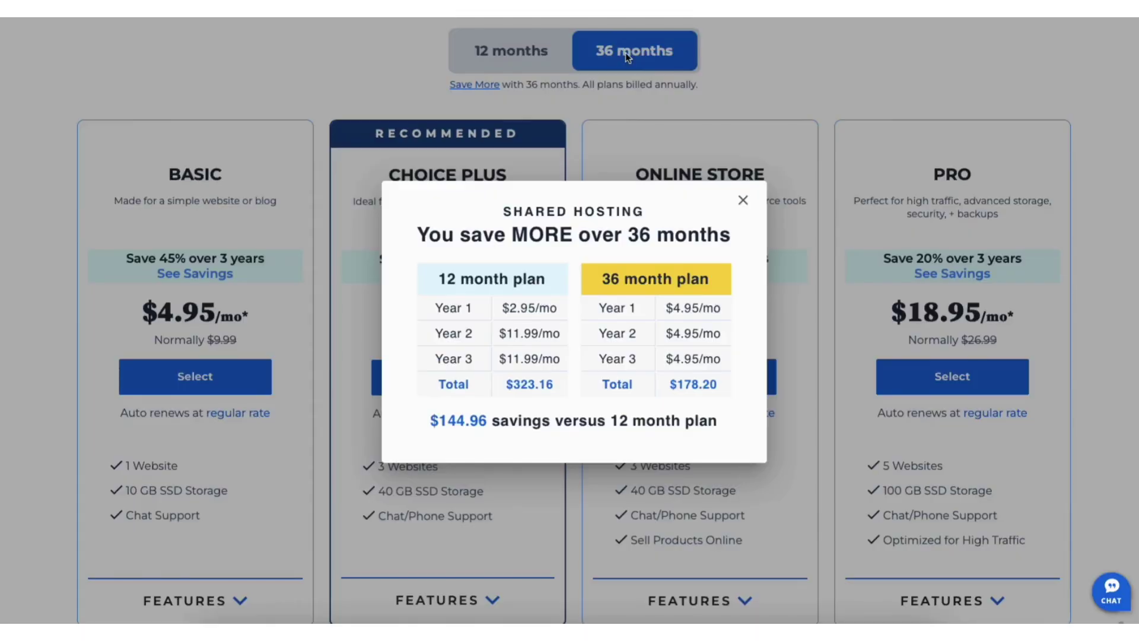
{"action": "left_click", "coordinate": [743, 202]}
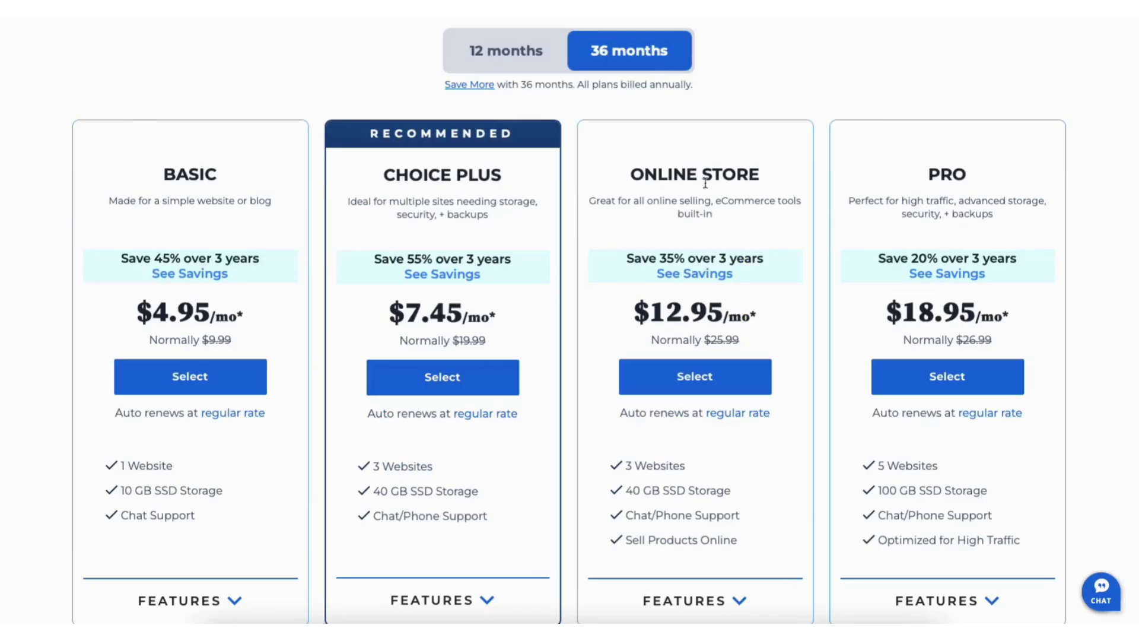
{"action": "left_click", "coordinate": [528, 61]}
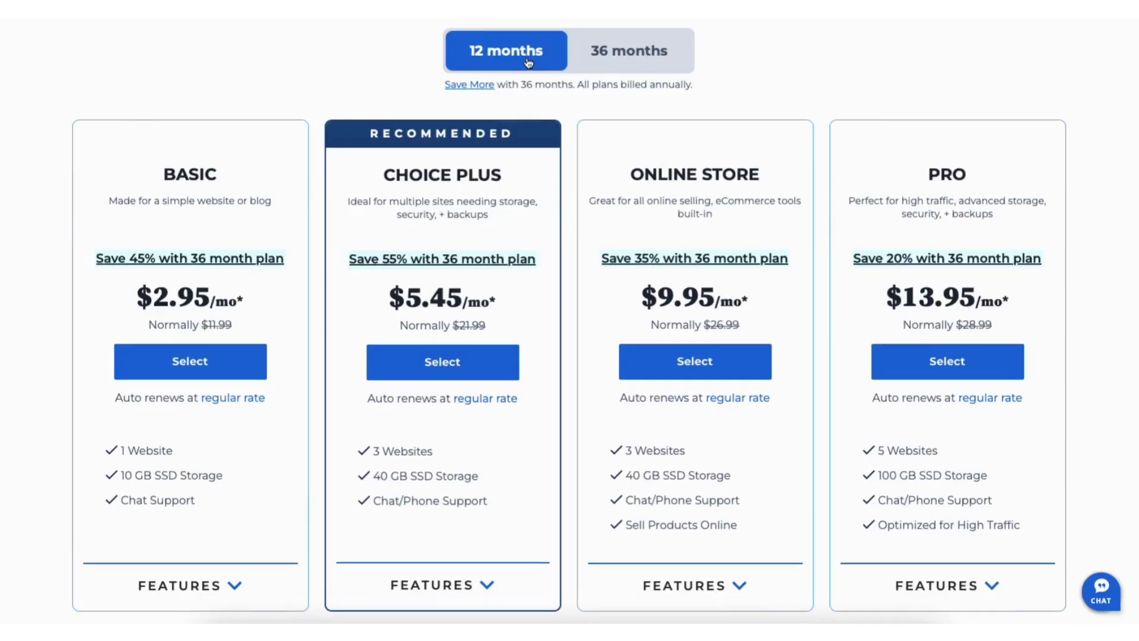
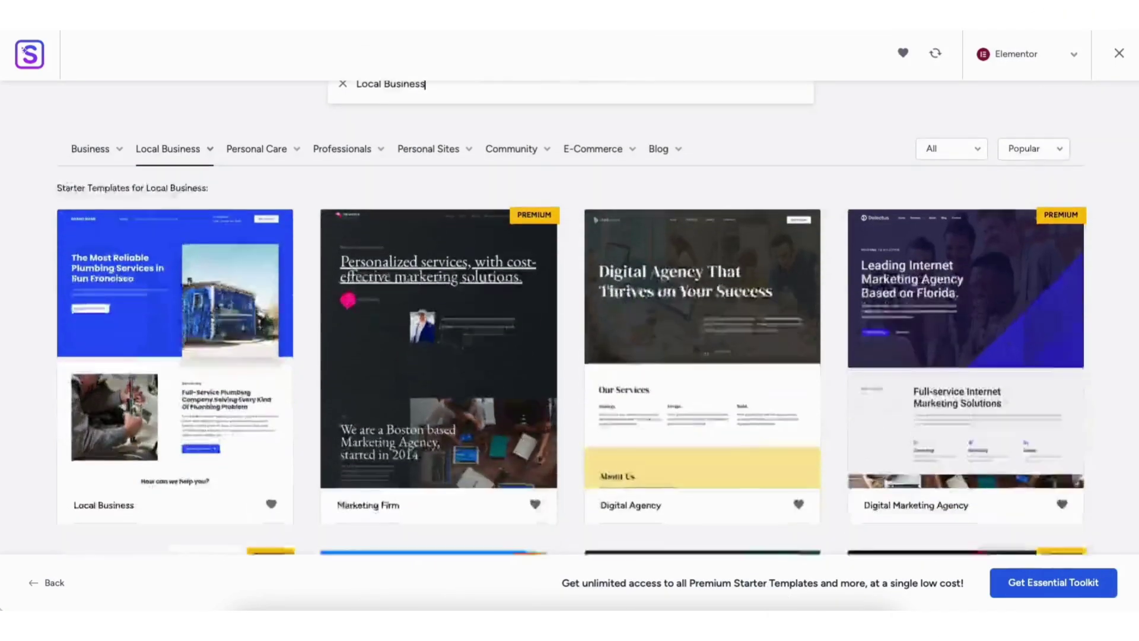
{"action": "scroll", "coordinate": [572, 317], "scroll_direction": "down", "scroll_amount": 3}
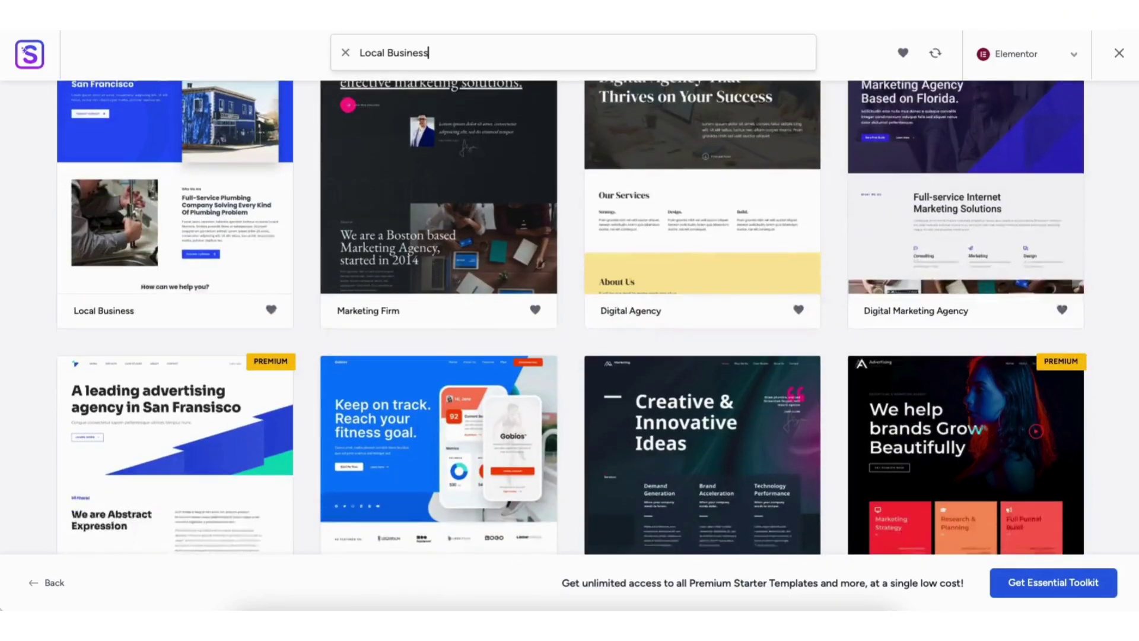
{"action": "scroll", "coordinate": [572, 317], "scroll_direction": "down", "scroll_amount": 10}
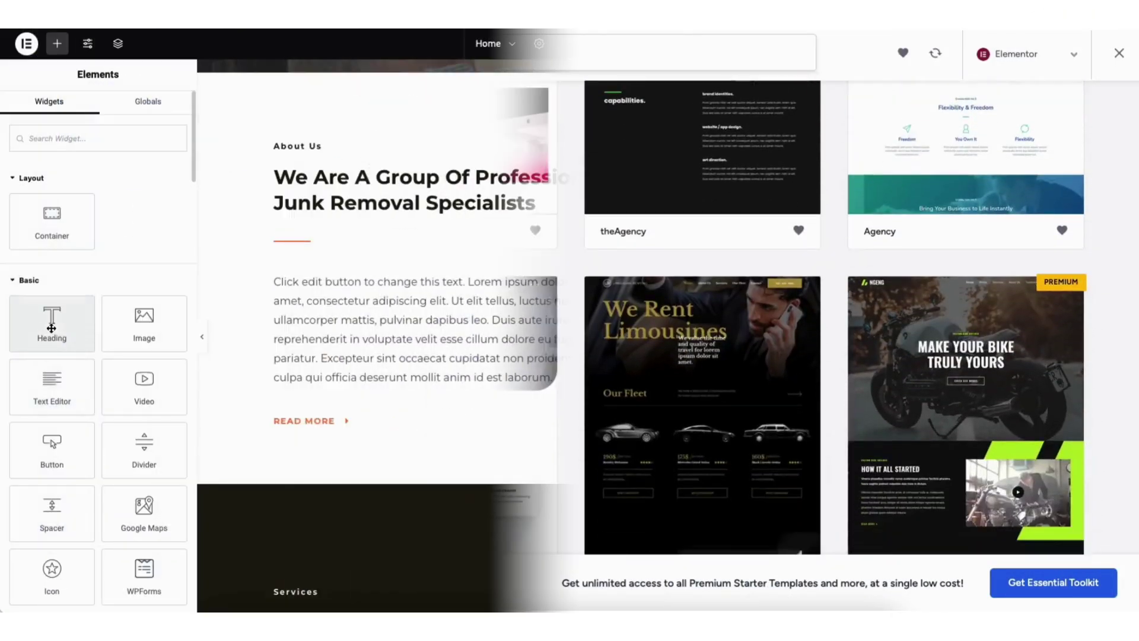
{"action": "left_click_drag", "start_coordinate": [52, 323], "coordinate": [364, 292]}
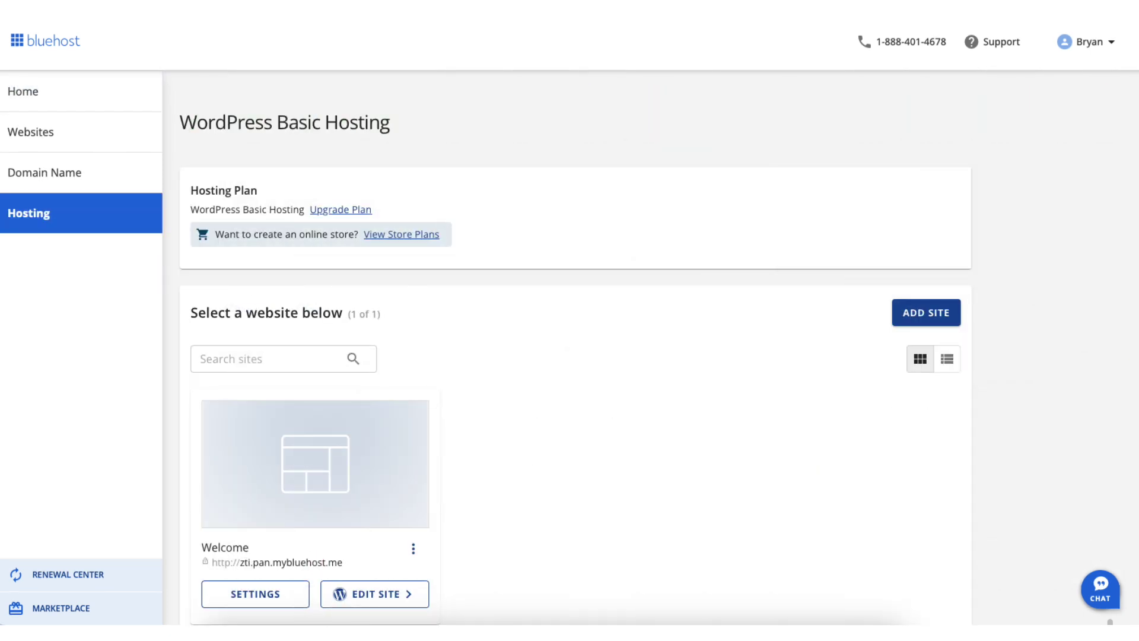
Open the Welcome site's WordPress admin from the Bluehost hosting page
{"action": "scroll", "coordinate": [575, 347], "scroll_direction": "down", "scroll_amount": 1}
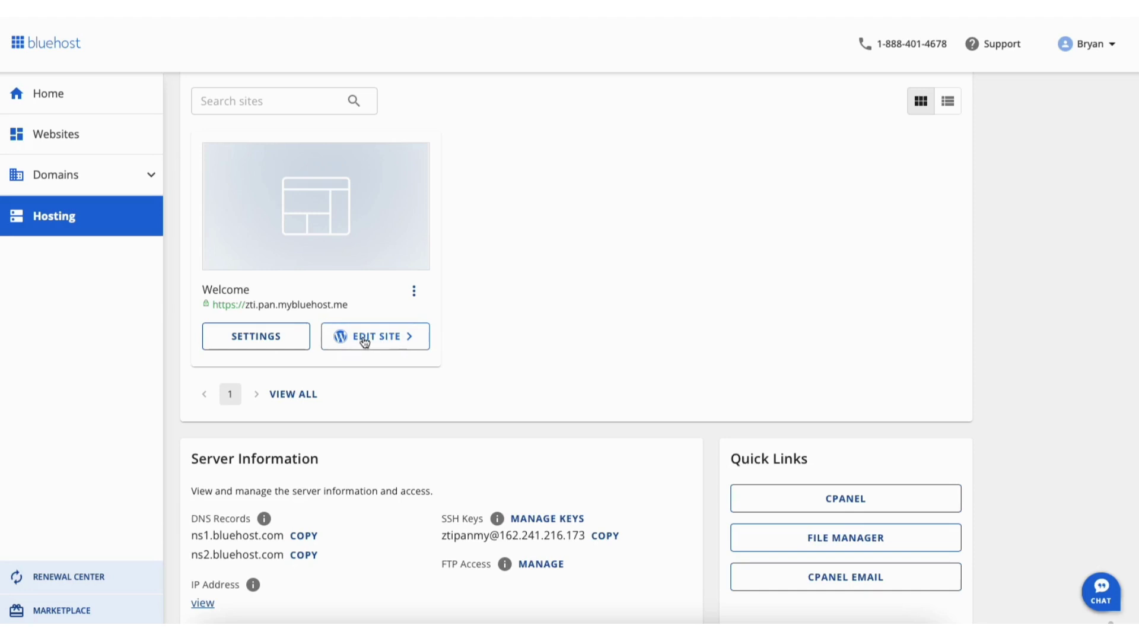
{"action": "left_click", "coordinate": [363, 340]}
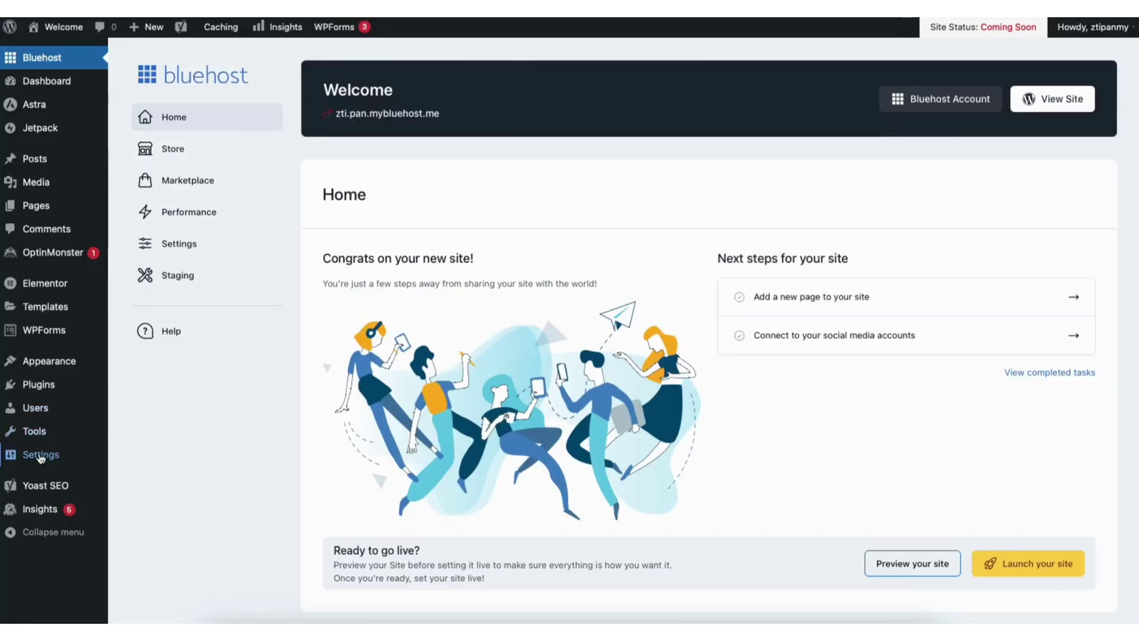
{"action": "mouse_move", "coordinate": [38, 457]}
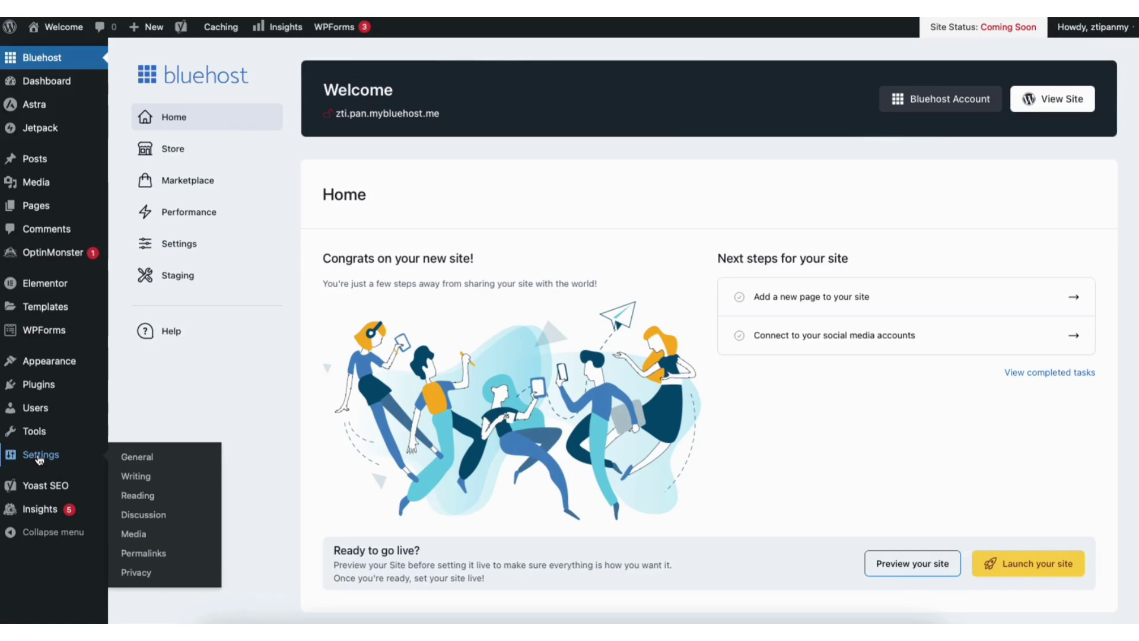
{"action": "left_click", "coordinate": [138, 458]}
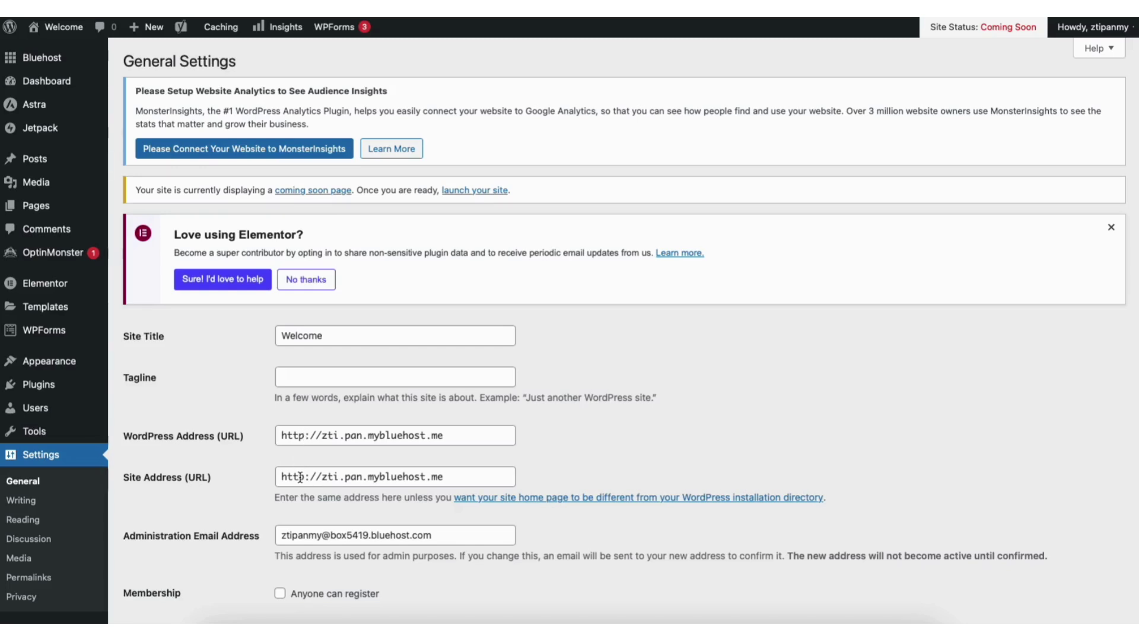
{"action": "left_click", "coordinate": [301, 437]}
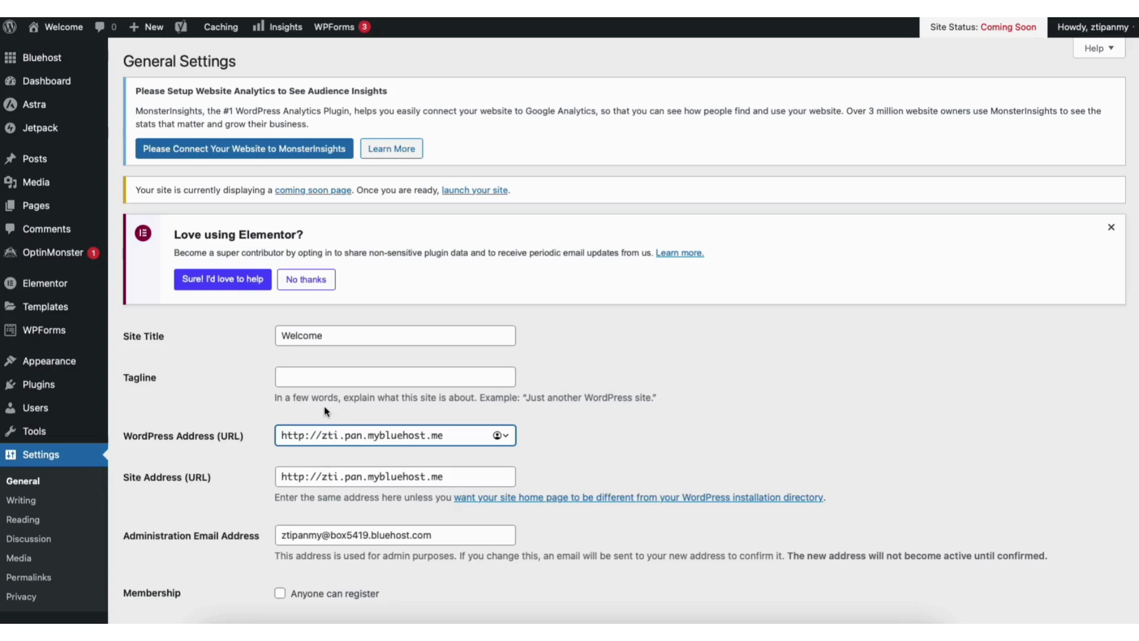
{"action": "type", "text": "s"}
{"action": "left_click", "coordinate": [304, 476]}
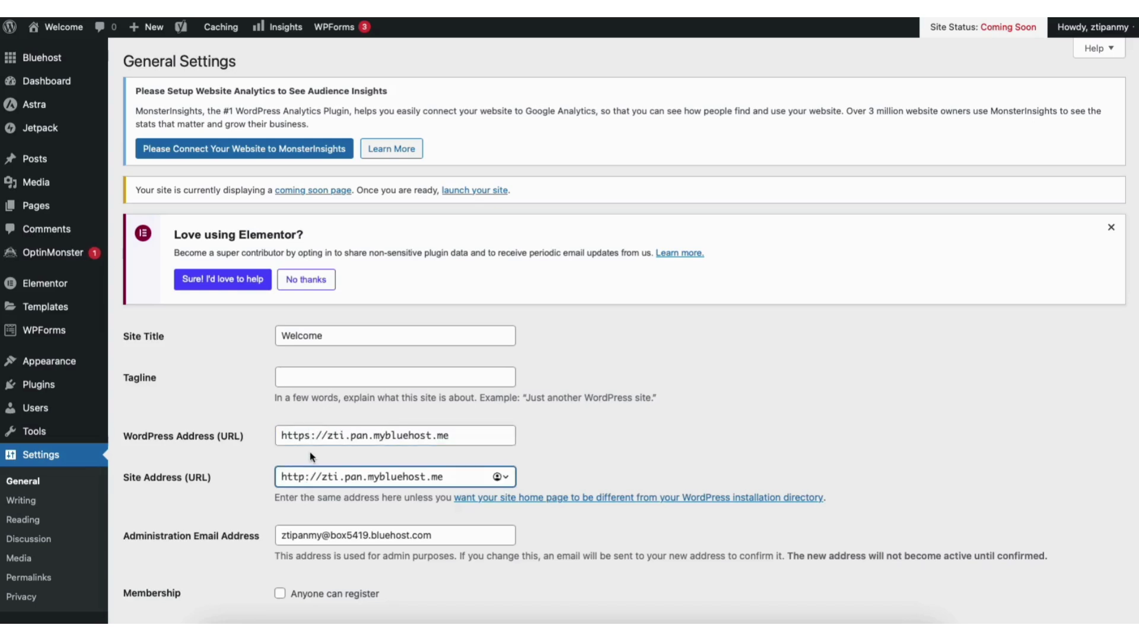
{"action": "type", "text": "s"}
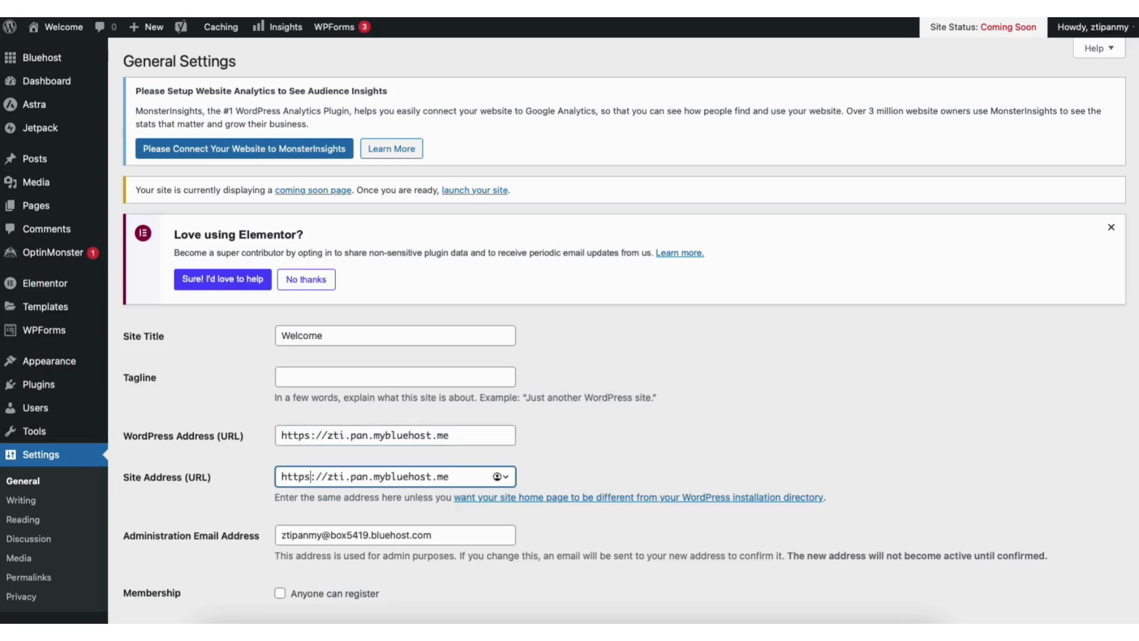
{"action": "scroll", "coordinate": [1129, 453], "scroll_direction": "down", "scroll_amount": 15}
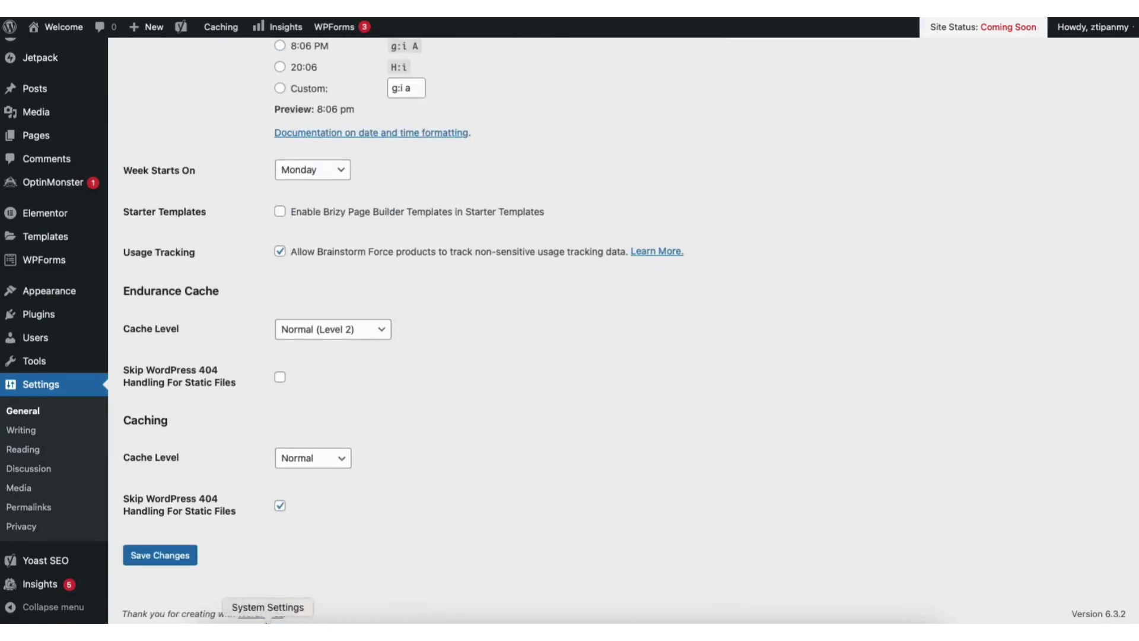
{"action": "left_click", "coordinate": [181, 554]}
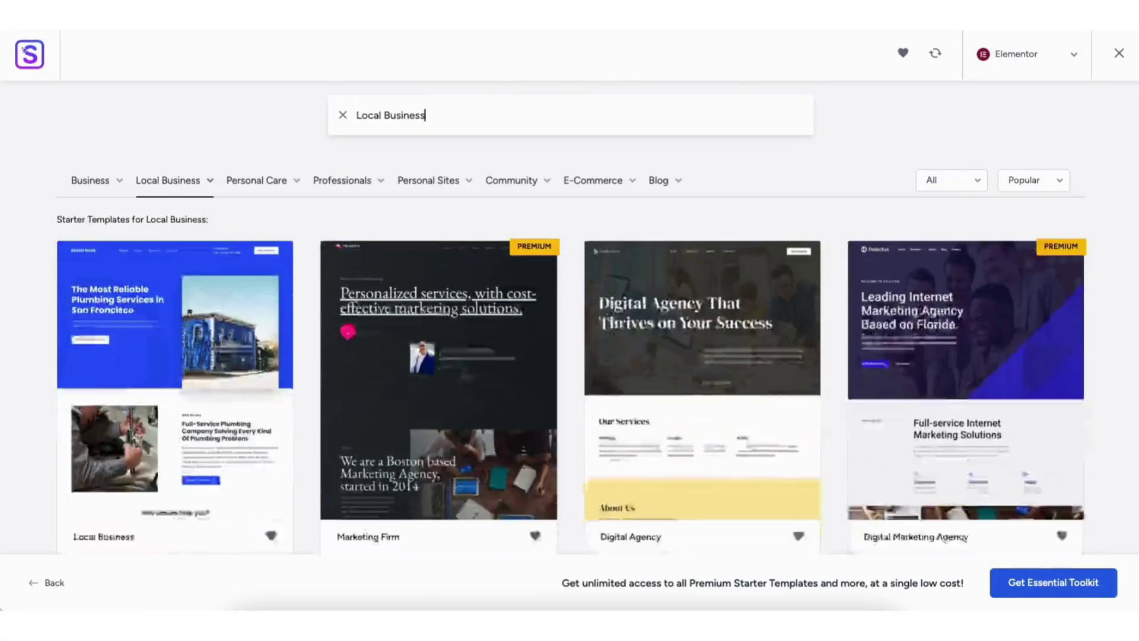
{"action": "scroll", "coordinate": [569, 320], "scroll_direction": "down", "scroll_amount": 5}
{"action": "scroll", "coordinate": [570, 318], "scroll_direction": "down", "scroll_amount": 10}
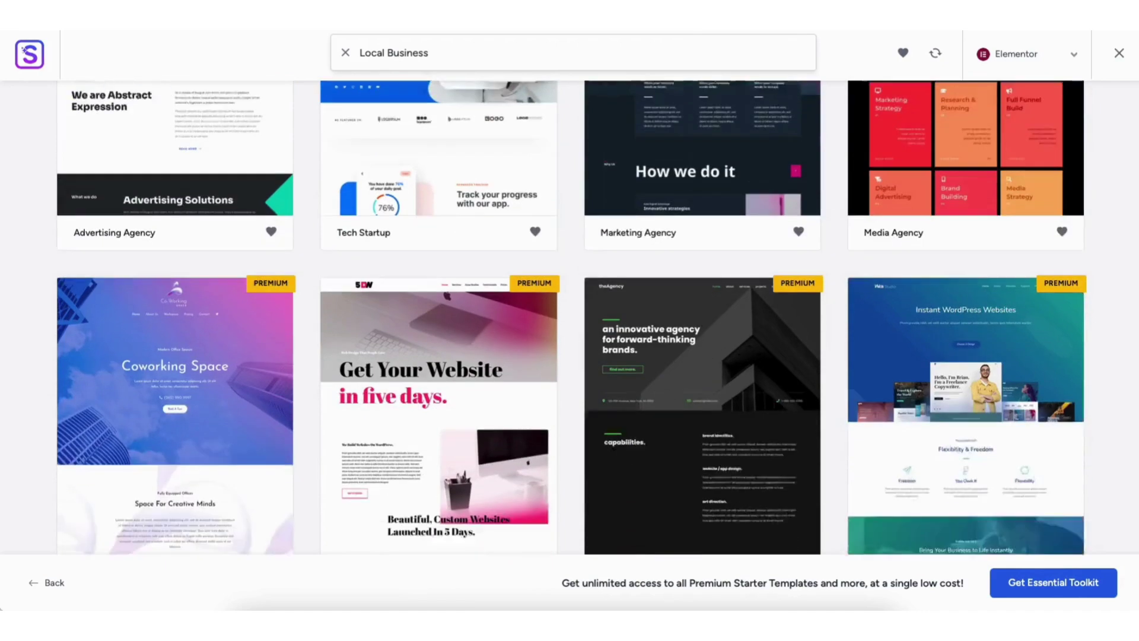
{"action": "scroll", "coordinate": [569, 317], "scroll_direction": "down", "scroll_amount": 3}
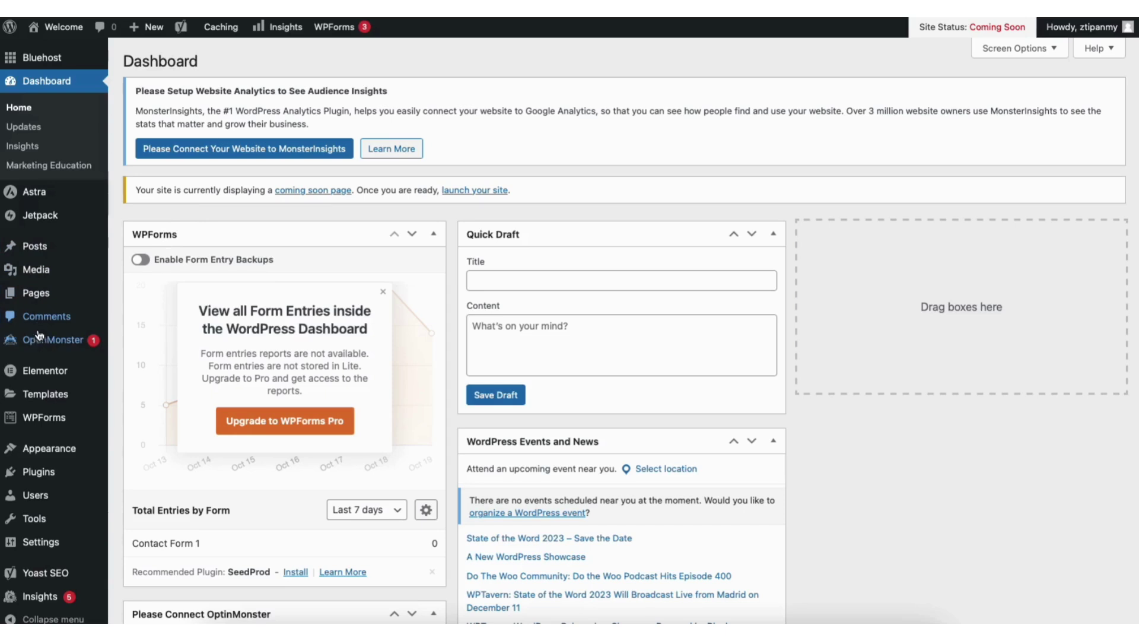
Open the catalogue for adding a new WordPress theme and browse the popular themes
{"action": "mouse_move", "coordinate": [49, 452]}
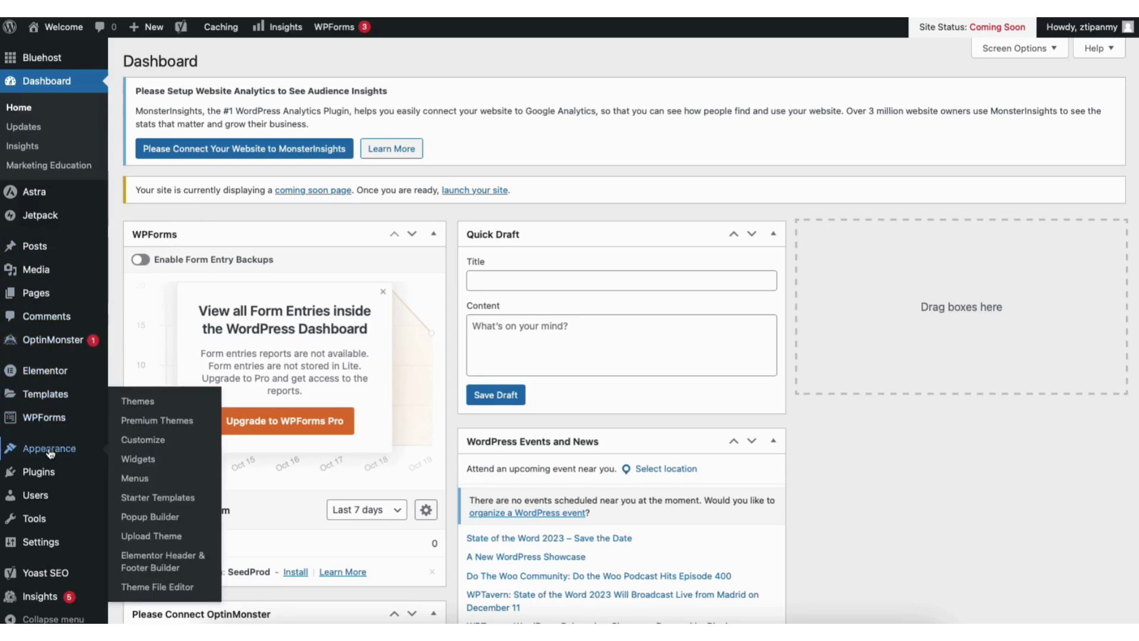
{"action": "left_click", "coordinate": [139, 401]}
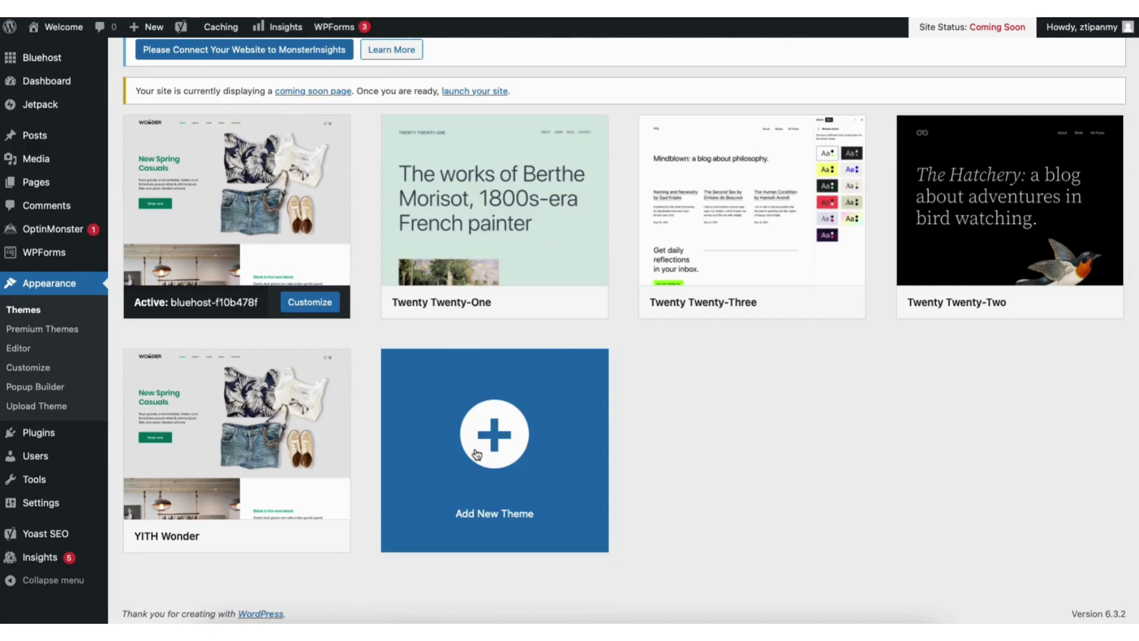
{"action": "left_click", "coordinate": [475, 457]}
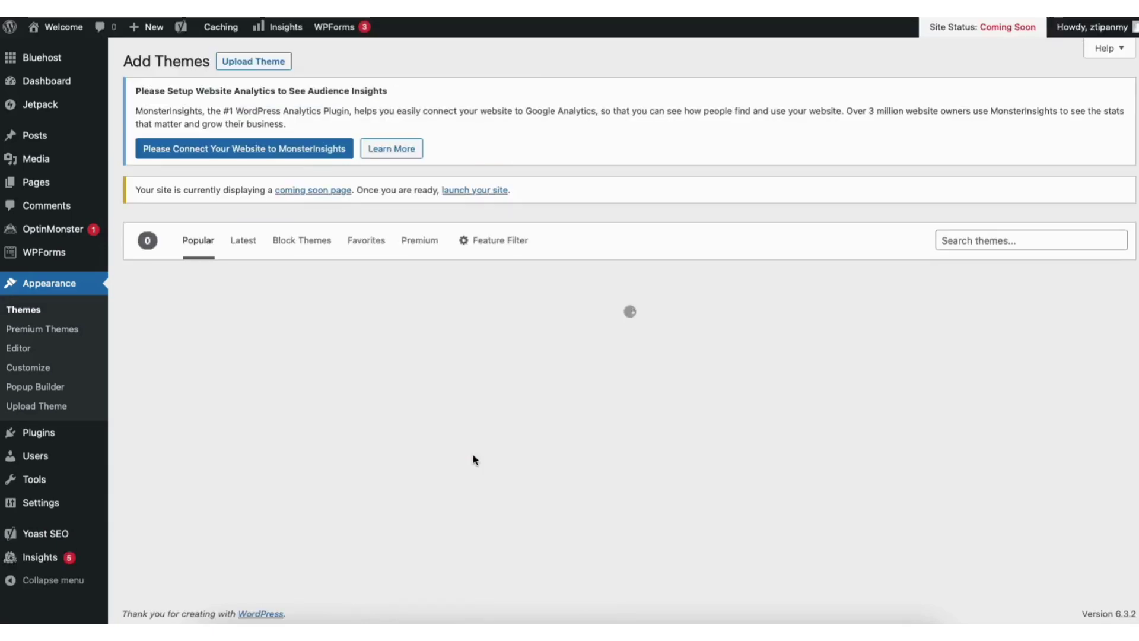
{"action": "scroll", "coordinate": [624, 332], "scroll_direction": "down", "scroll_amount": 8}
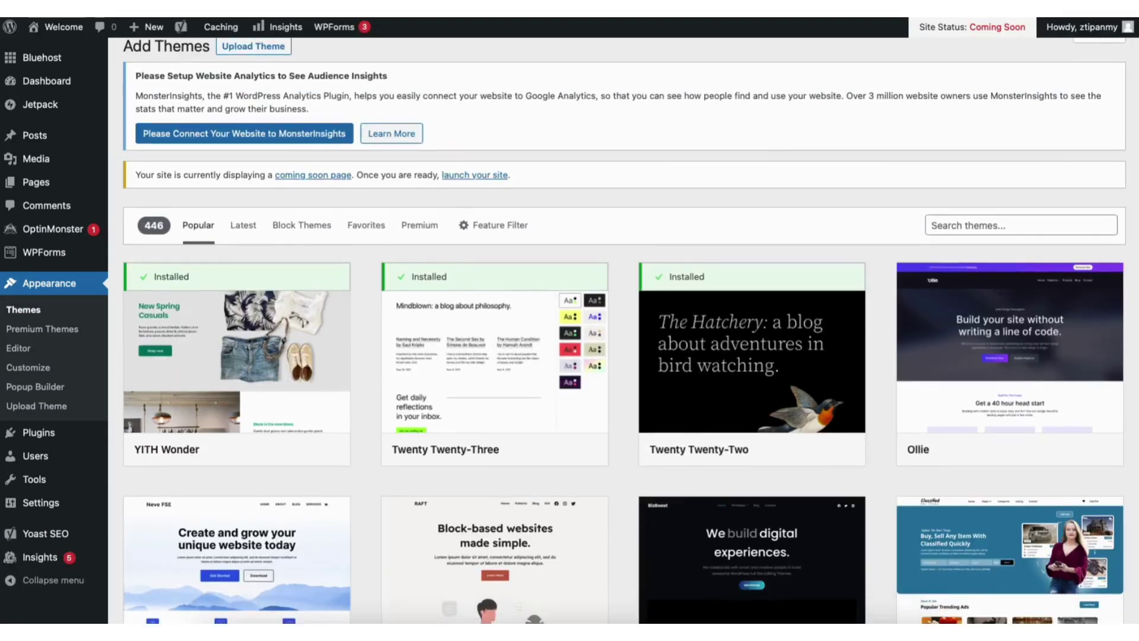
{"action": "scroll", "coordinate": [625, 332], "scroll_direction": "down", "scroll_amount": 9}
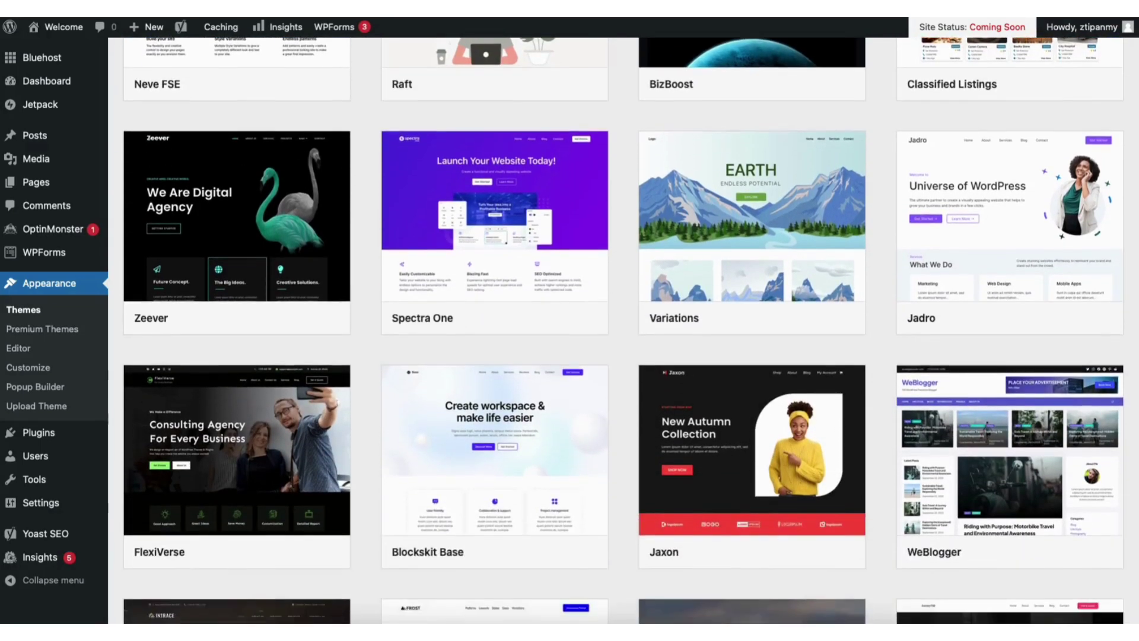
{"action": "scroll", "coordinate": [624, 332], "scroll_direction": "down", "scroll_amount": 13}
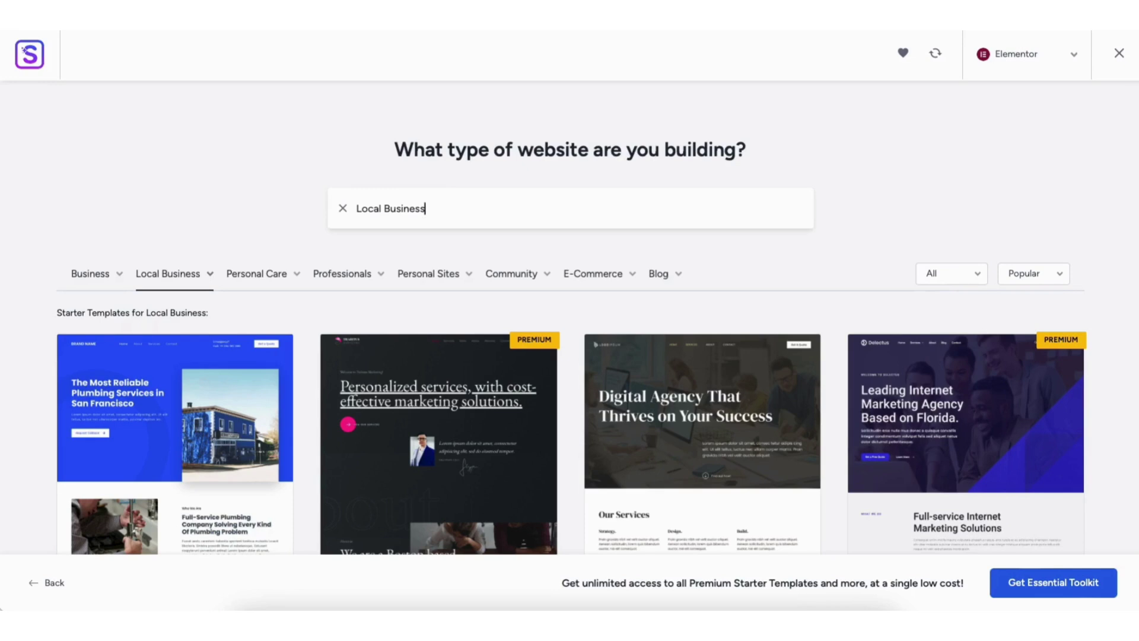
{"action": "scroll", "coordinate": [569, 320], "scroll_direction": "down", "scroll_amount": 7}
{"action": "scroll", "coordinate": [569, 320], "scroll_direction": "down", "scroll_amount": 11}
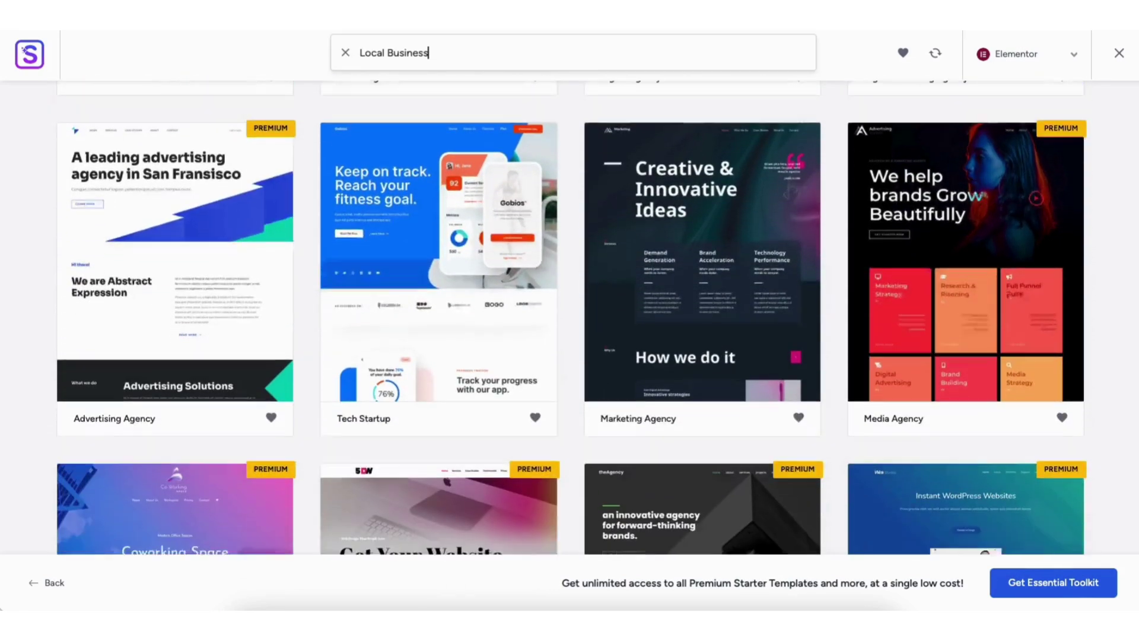
{"action": "scroll", "coordinate": [569, 320], "scroll_direction": "down", "scroll_amount": 5}
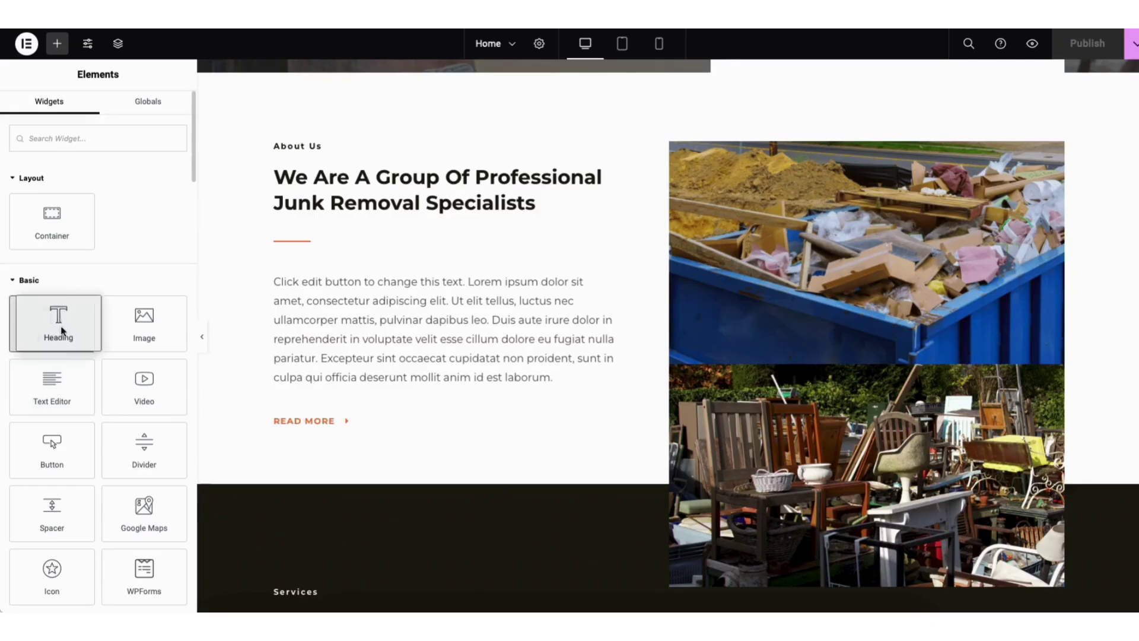
{"action": "left_click_drag", "start_coordinate": [51, 323], "coordinate": [371, 300]}
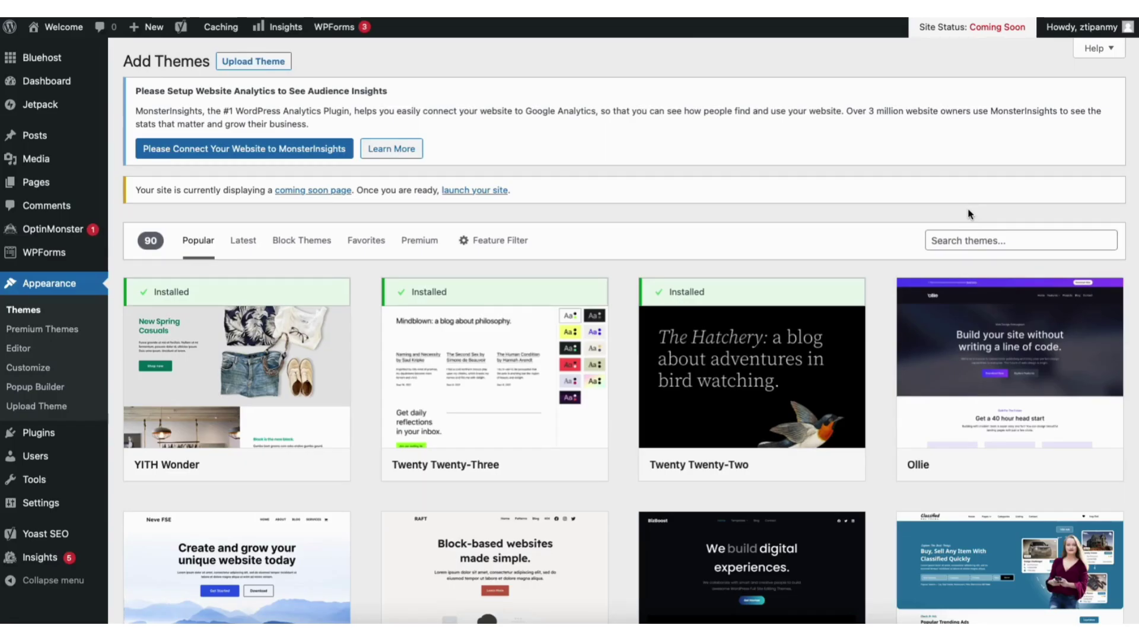
Search the theme catalogue for "astra", then install and activate the Astra theme
{"action": "left_click", "coordinate": [965, 240]}
{"action": "type", "text": "astra"}
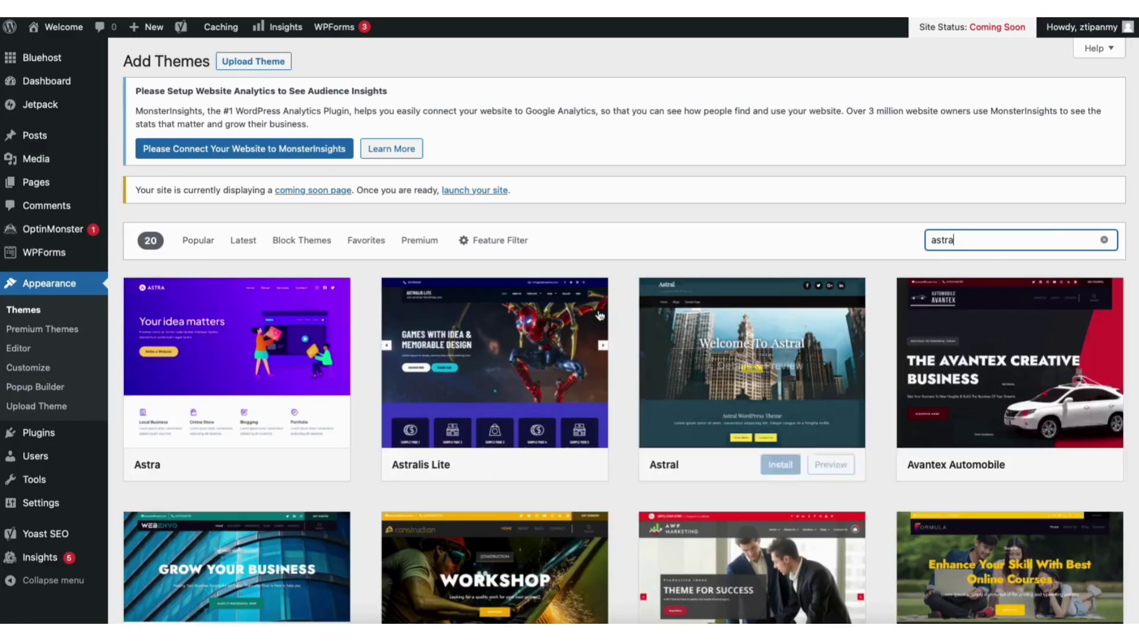
{"action": "left_click", "coordinate": [252, 464]}
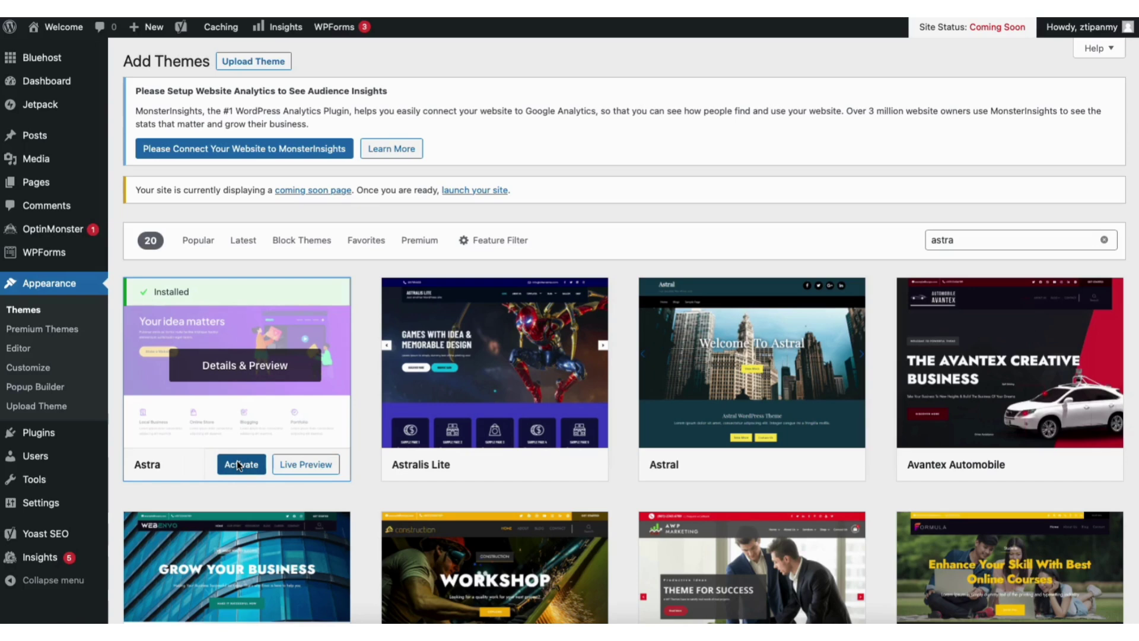
{"action": "left_click", "coordinate": [236, 464]}
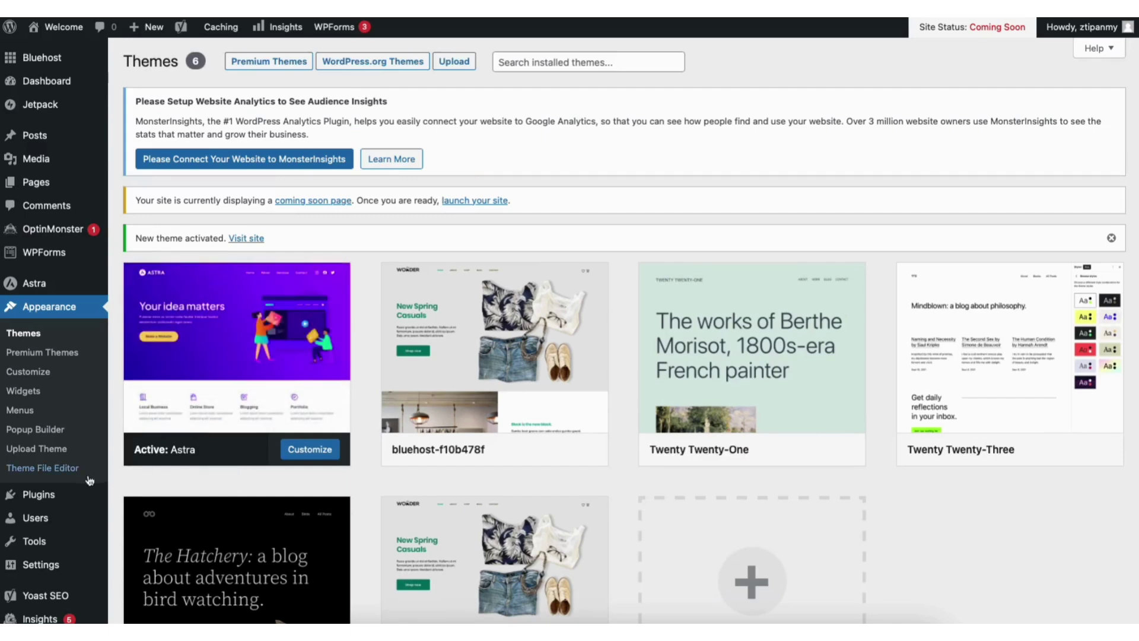
Search for new plugins with "starter templates", then install and activate the Starter Templates plugin by Brainstorm Force
{"action": "mouse_move", "coordinate": [42, 499]}
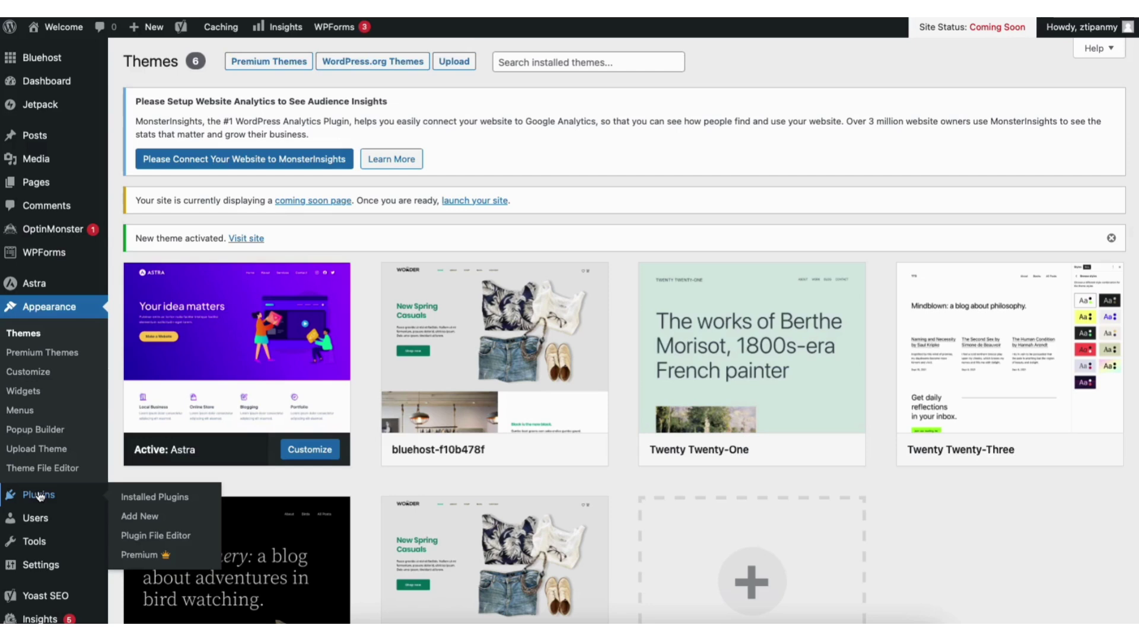
{"action": "left_click", "coordinate": [142, 515]}
{"action": "left_click", "coordinate": [932, 233]}
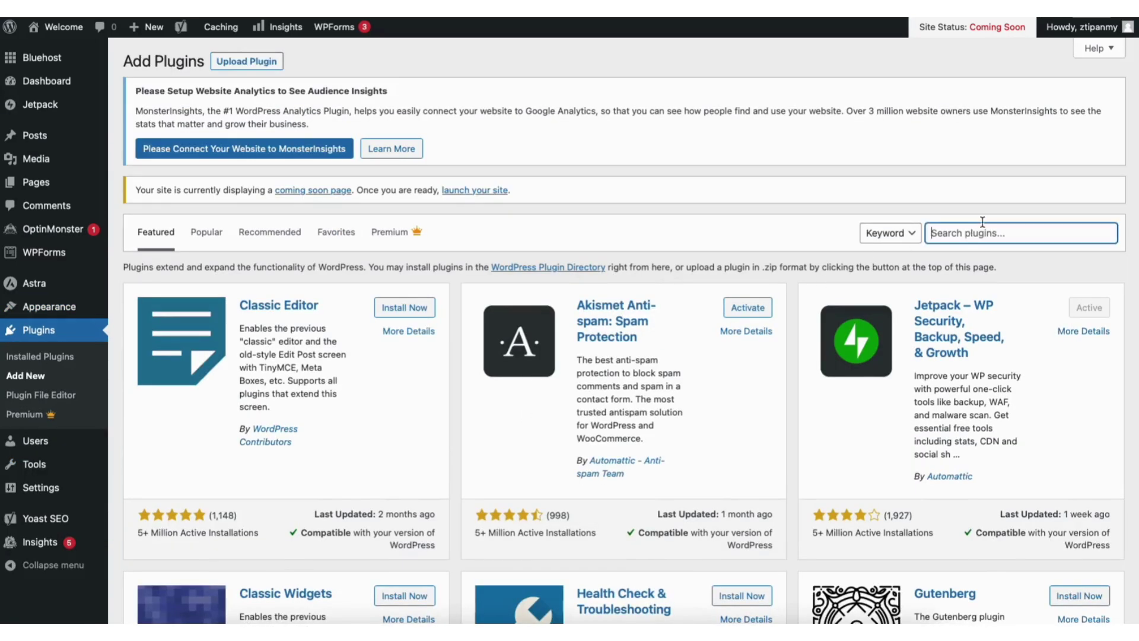
{"action": "type", "text": "starter templates"}
{"action": "left_click", "coordinate": [397, 312]}
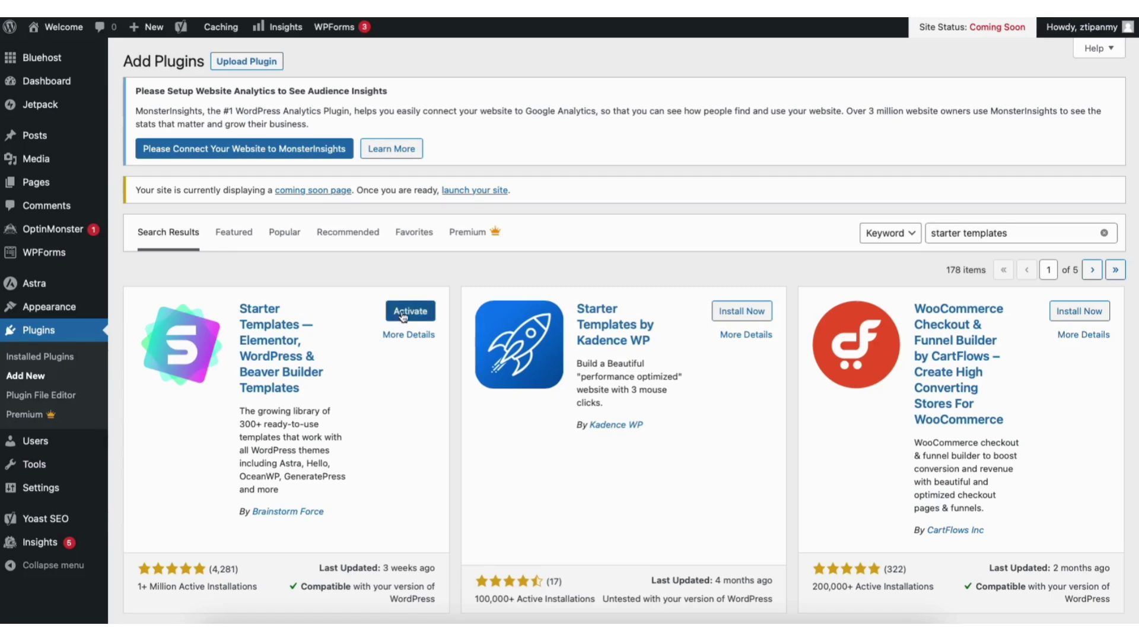
{"action": "left_click", "coordinate": [401, 310]}
Open the Starter Templates library from the WordPress admin and look through the Elementor templates
{"action": "mouse_move", "coordinate": [60, 308]}
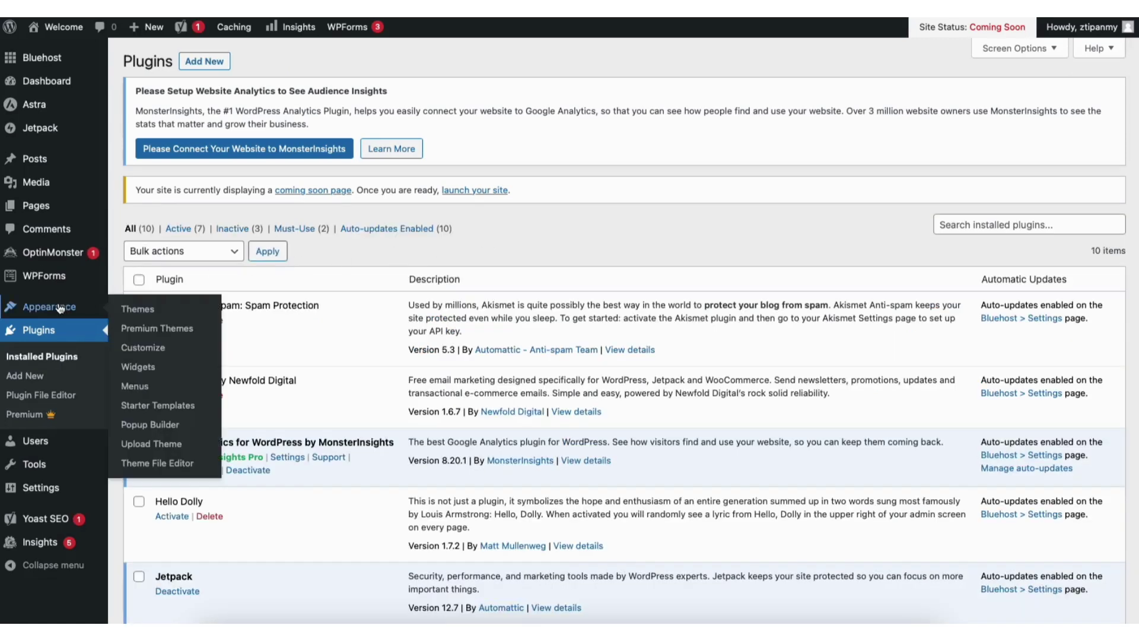
{"action": "left_click", "coordinate": [147, 407]}
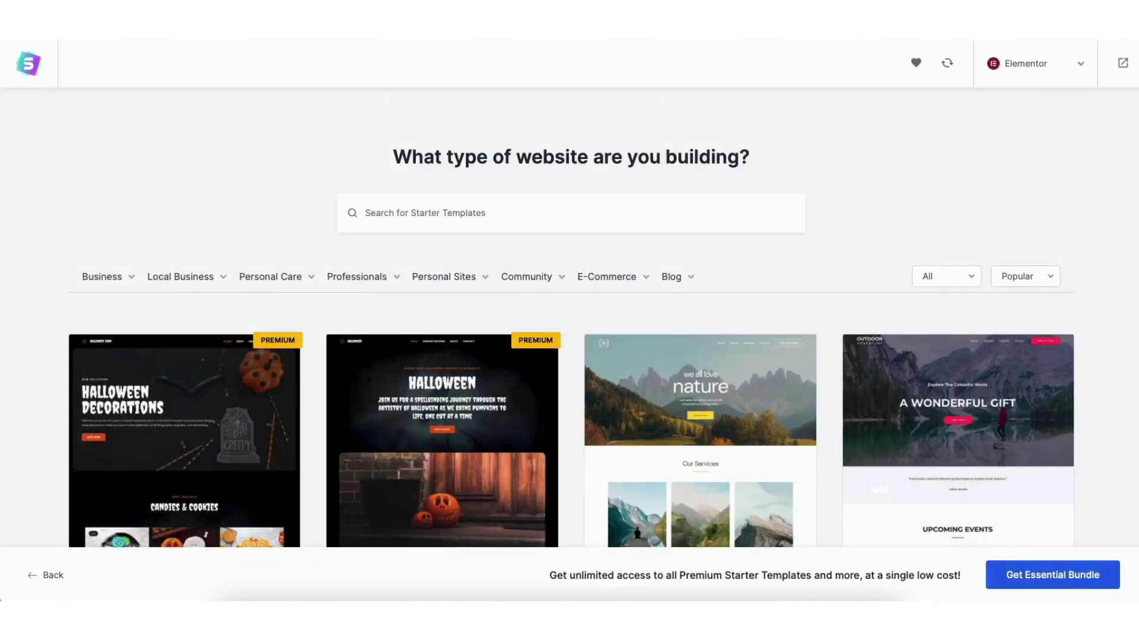
{"action": "scroll", "coordinate": [570, 320], "scroll_direction": "down", "scroll_amount": 6}
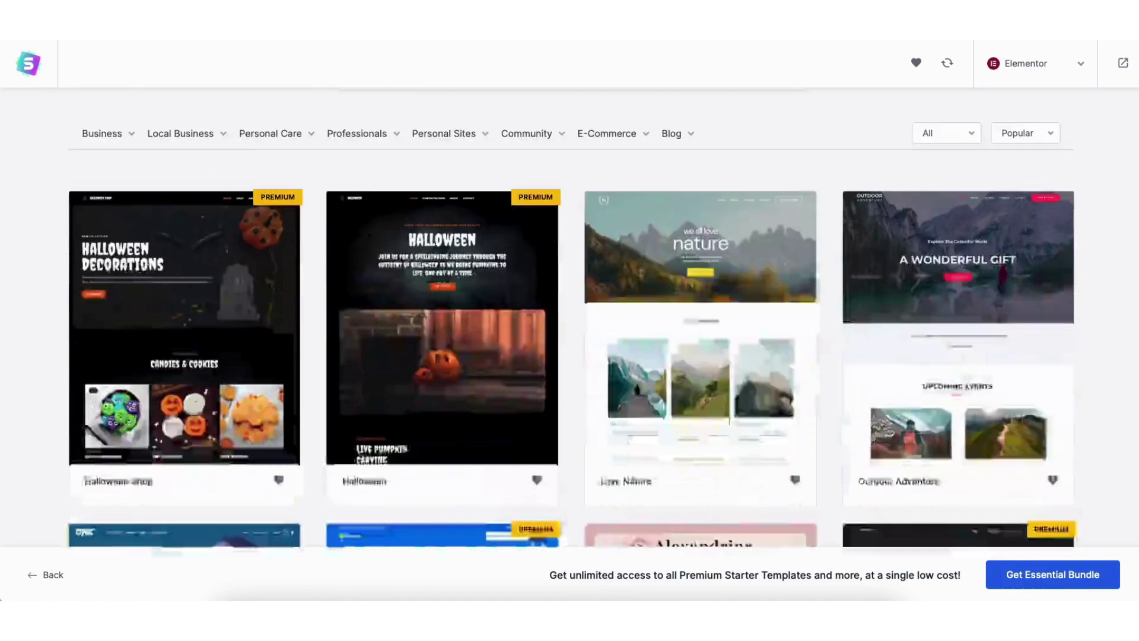
{"action": "scroll", "coordinate": [569, 317], "scroll_direction": "down", "scroll_amount": 8}
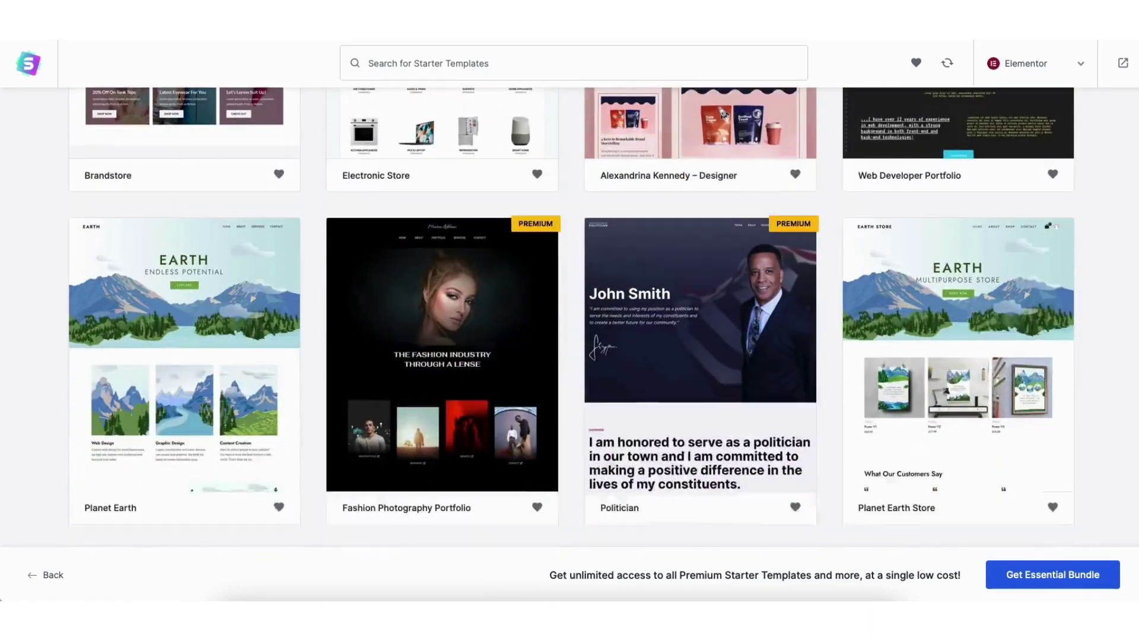
{"action": "scroll", "coordinate": [570, 317], "scroll_direction": "down", "scroll_amount": 6}
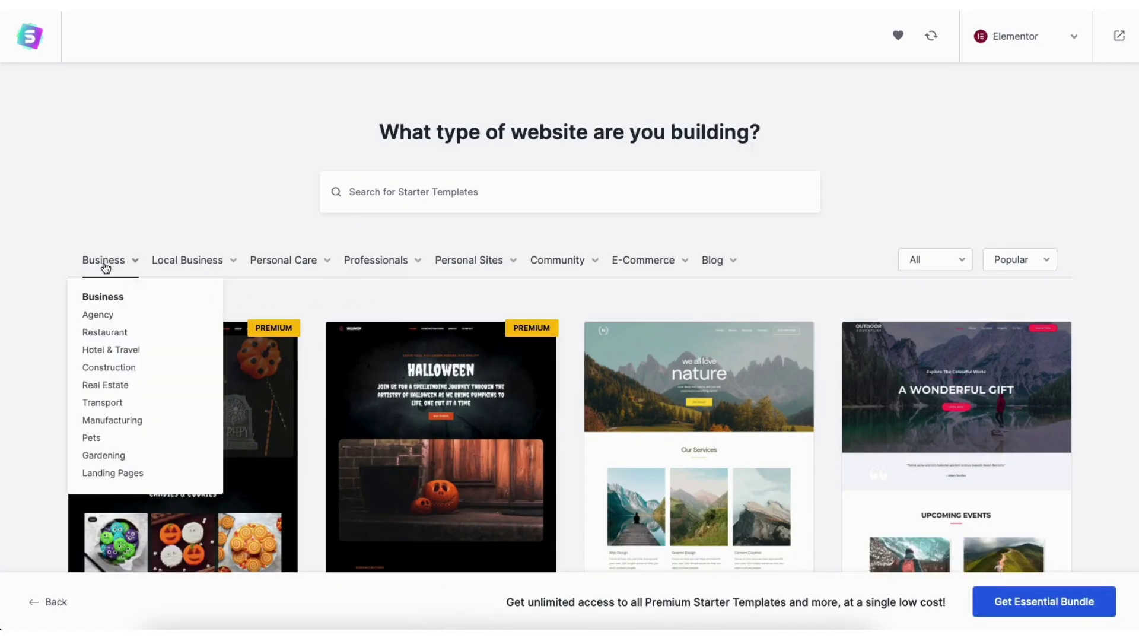
Check the Local Business template categories, preview the Love Nature template and return to the library
{"action": "mouse_move", "coordinate": [186, 280]}
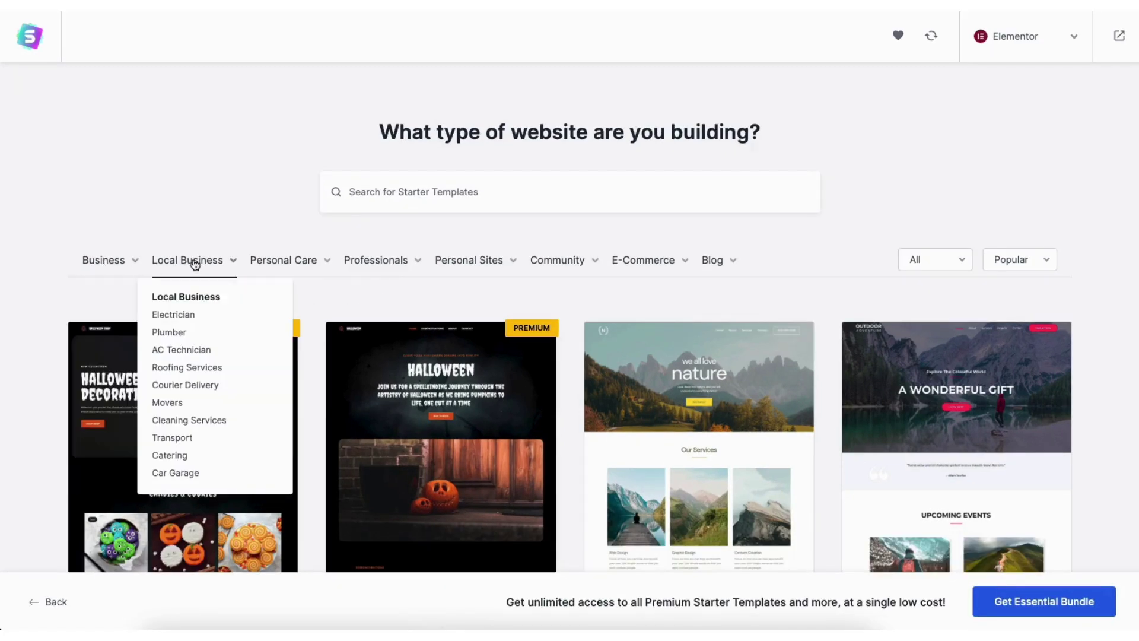
{"action": "mouse_move", "coordinate": [353, 262]}
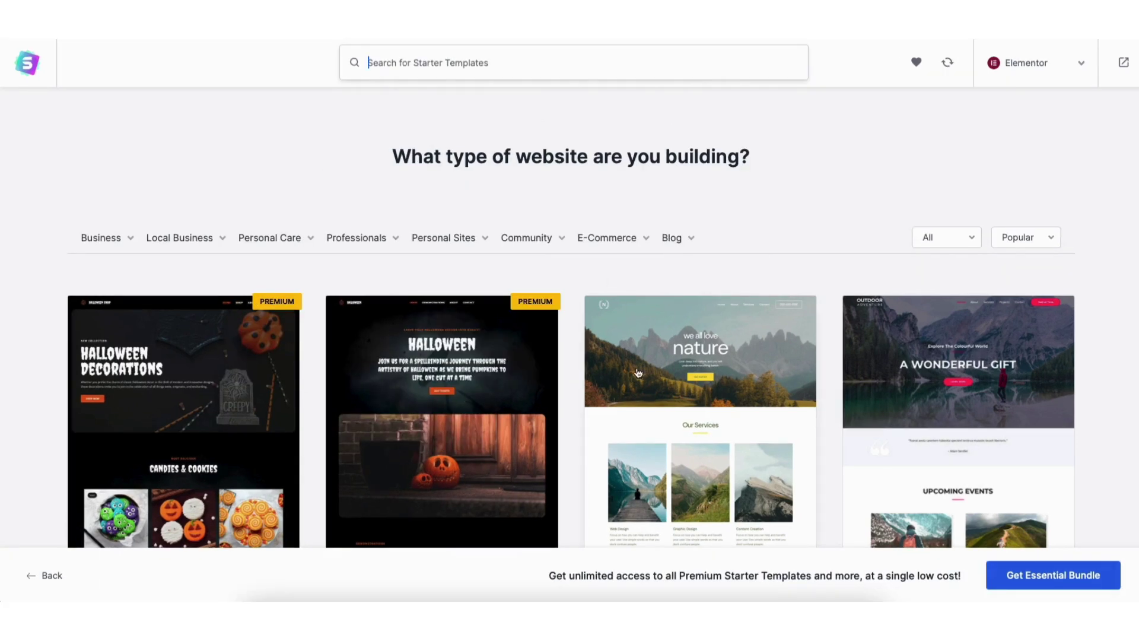
{"action": "left_click", "coordinate": [638, 372]}
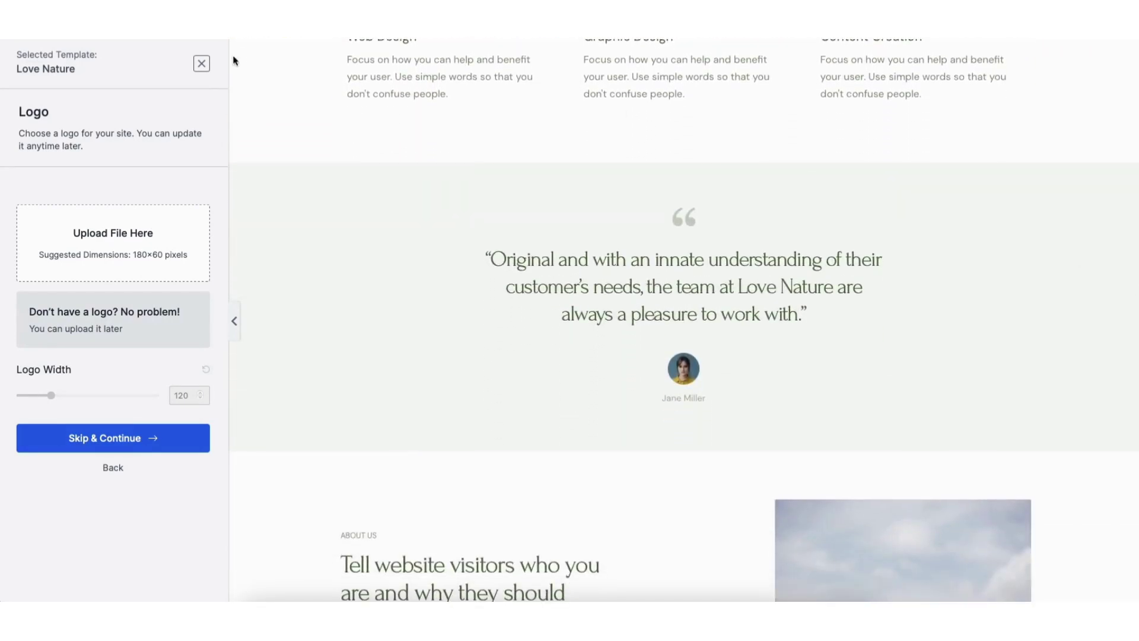
{"action": "left_click", "coordinate": [202, 64]}
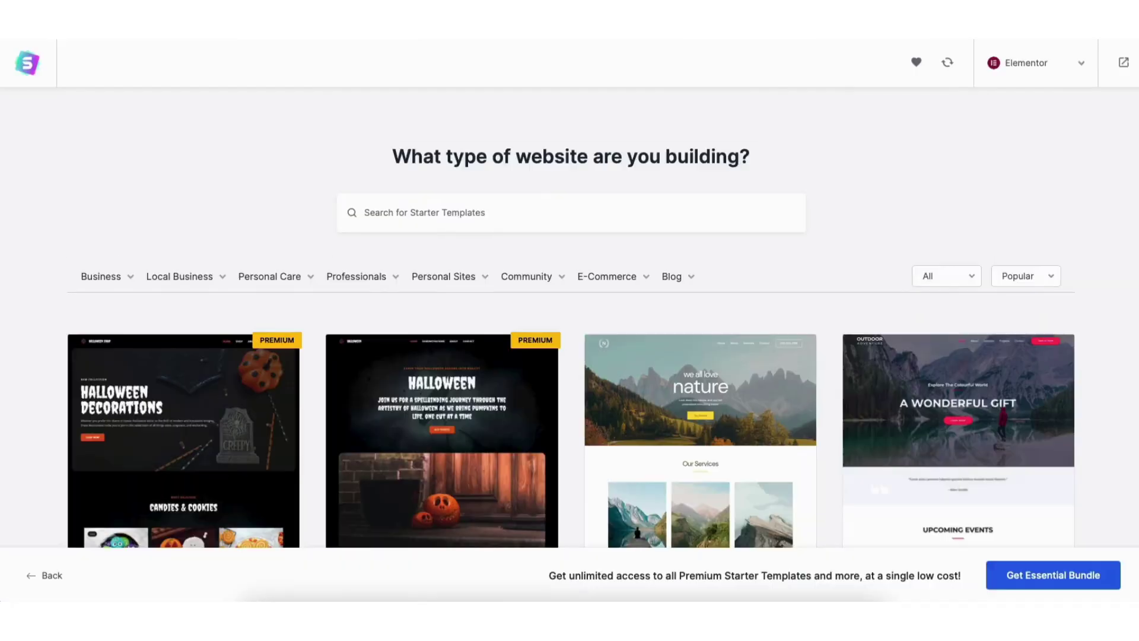
Examine the range of free and premium starter templates across the unfiltered library
{"action": "scroll", "coordinate": [569, 356], "scroll_direction": "down", "scroll_amount": 12}
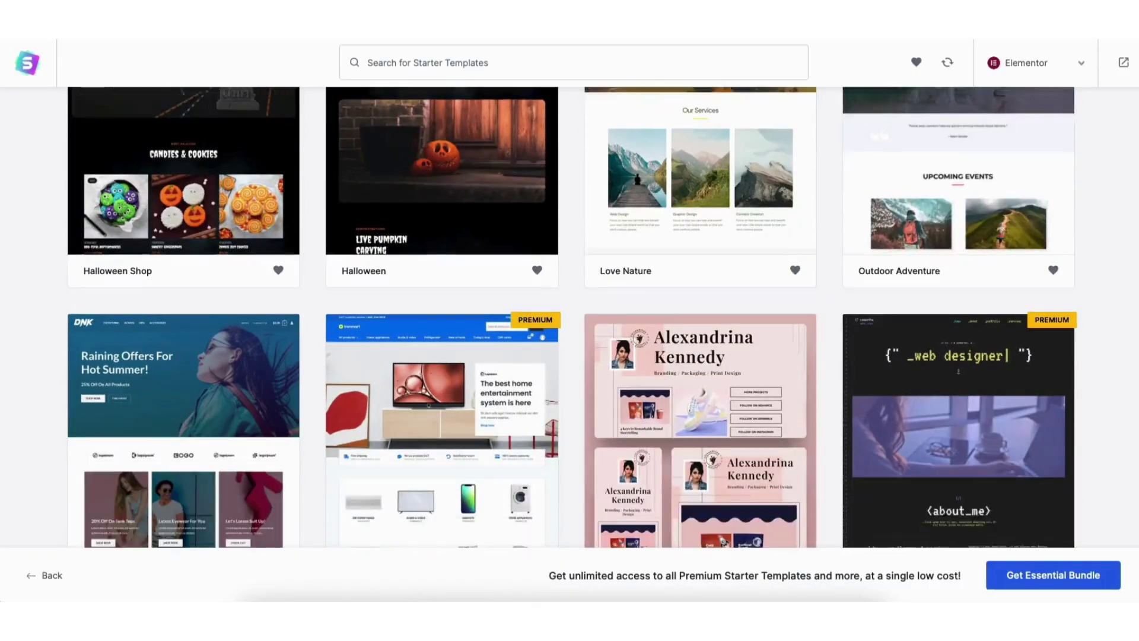
{"action": "scroll", "coordinate": [569, 314], "scroll_direction": "down", "scroll_amount": 10}
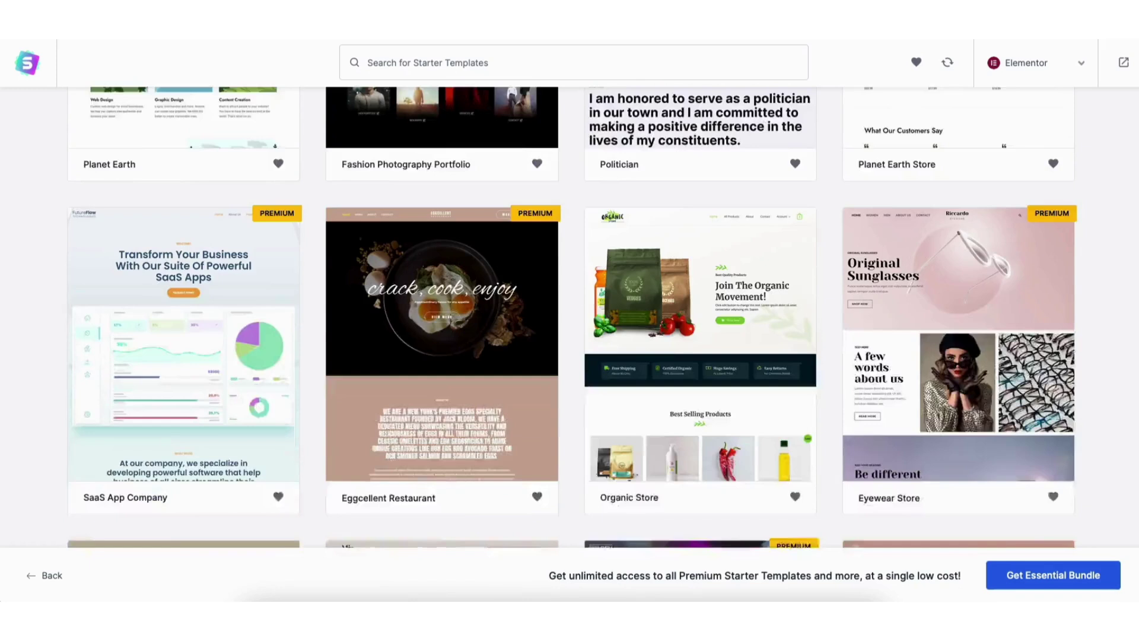
{"action": "scroll", "coordinate": [569, 314], "scroll_direction": "down", "scroll_amount": 8}
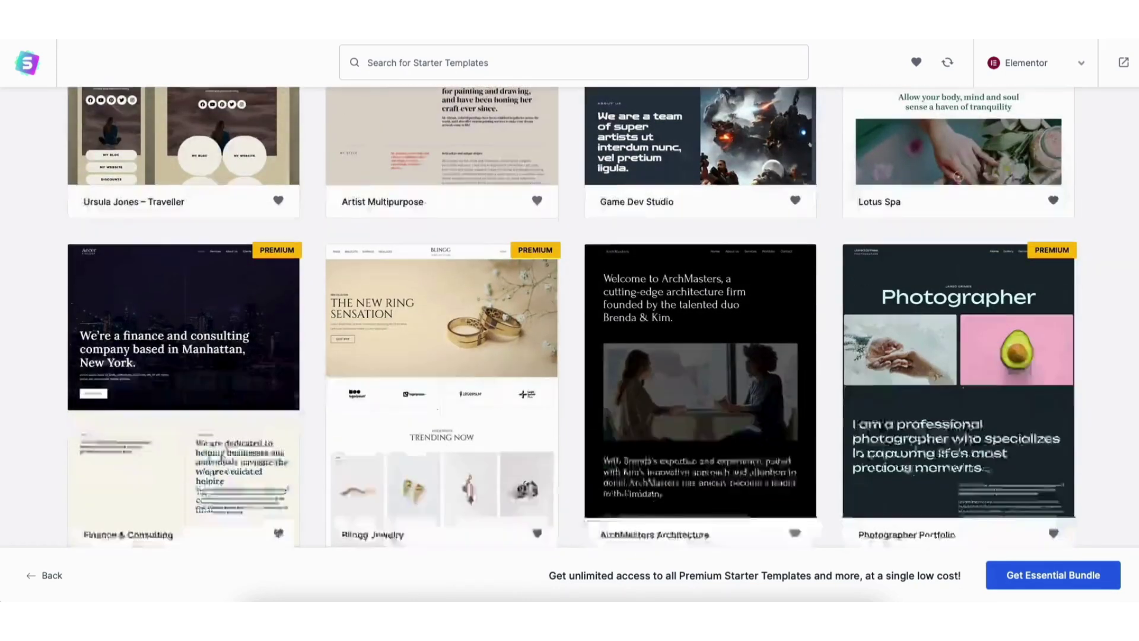
{"action": "scroll", "coordinate": [569, 315], "scroll_direction": "down", "scroll_amount": 8}
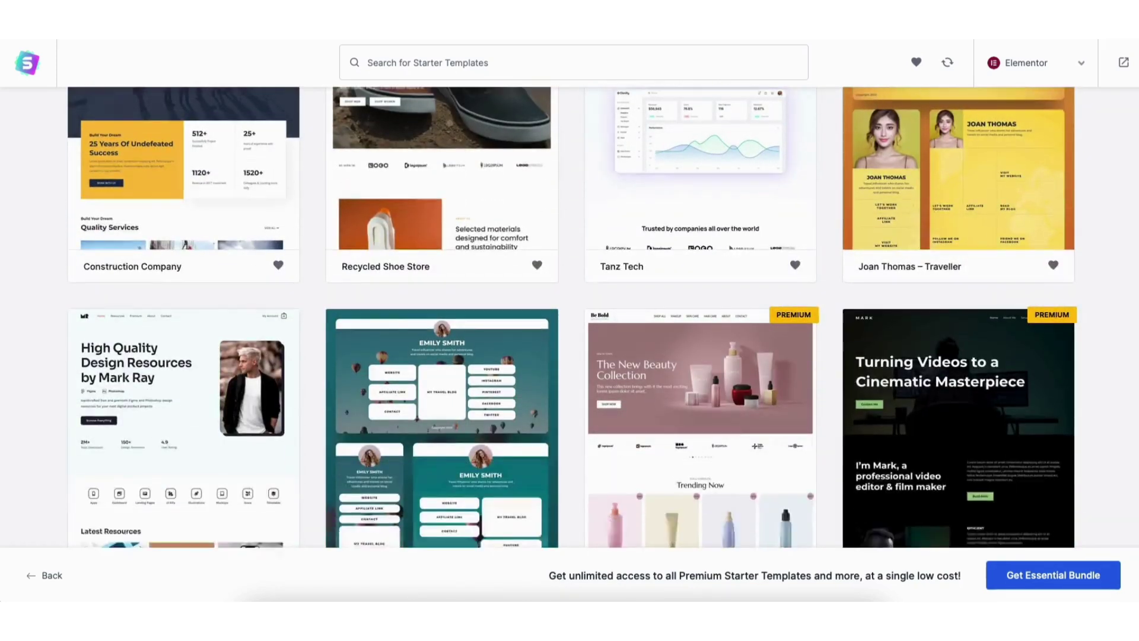
{"action": "scroll", "coordinate": [569, 315], "scroll_direction": "down", "scroll_amount": 8}
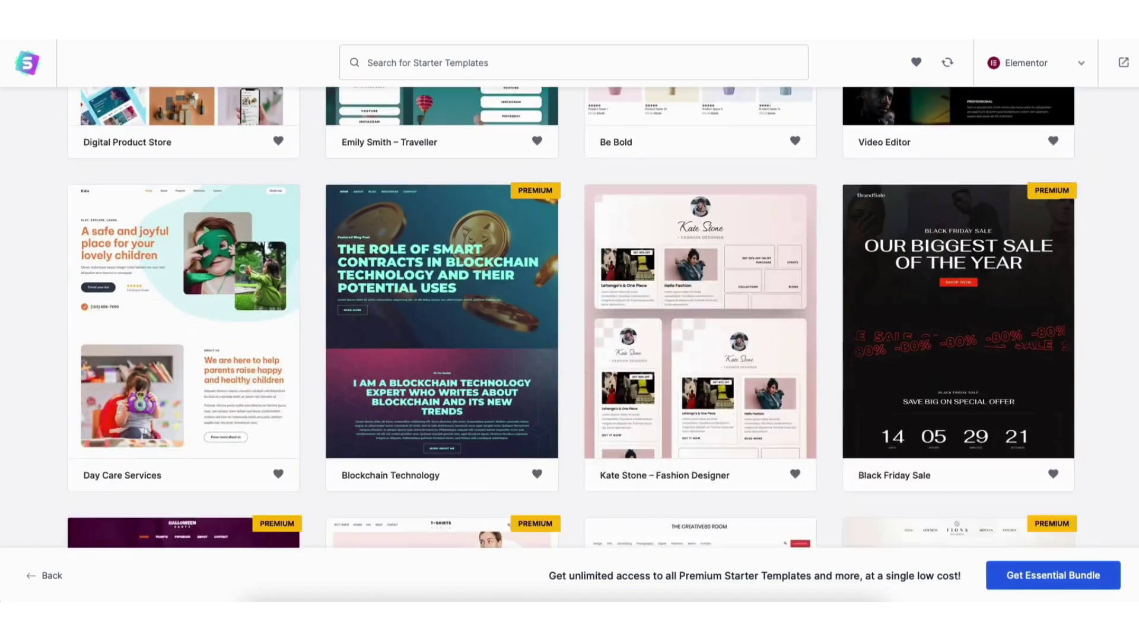
{"action": "scroll", "coordinate": [569, 315], "scroll_direction": "down", "scroll_amount": 8}
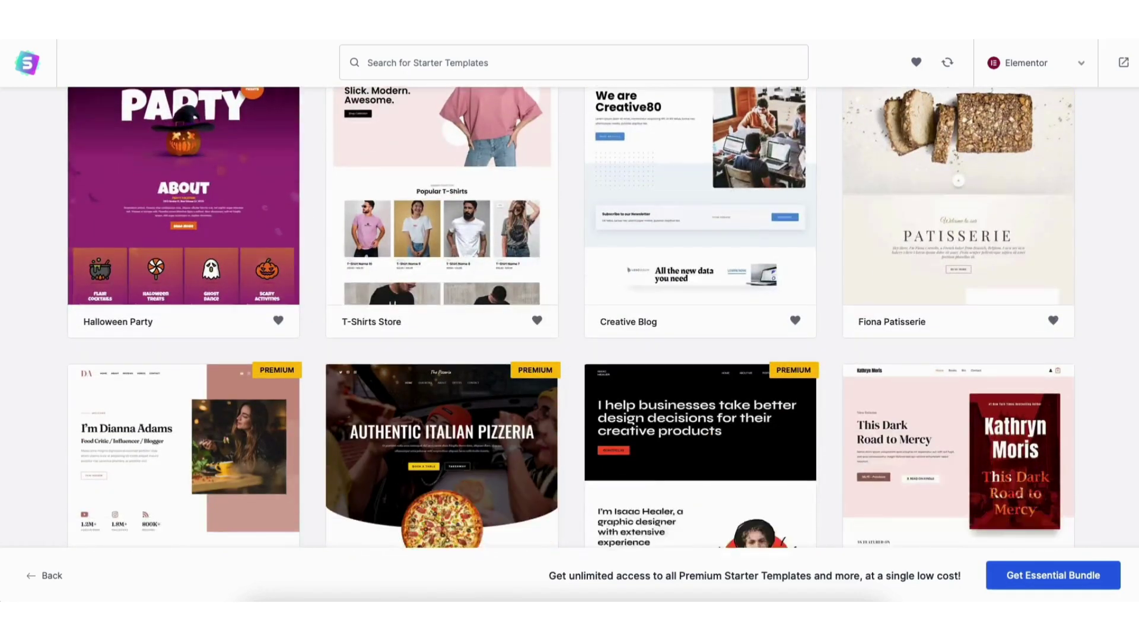
{"action": "scroll", "coordinate": [569, 314], "scroll_direction": "down", "scroll_amount": 5}
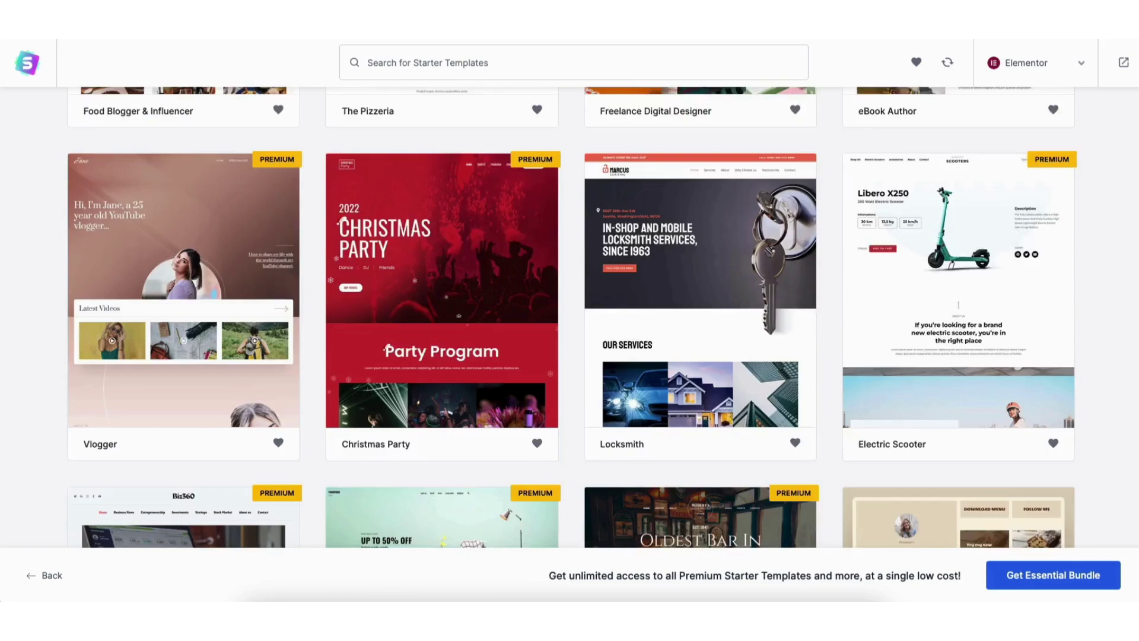
{"action": "scroll", "coordinate": [569, 314], "scroll_direction": "down", "scroll_amount": 7}
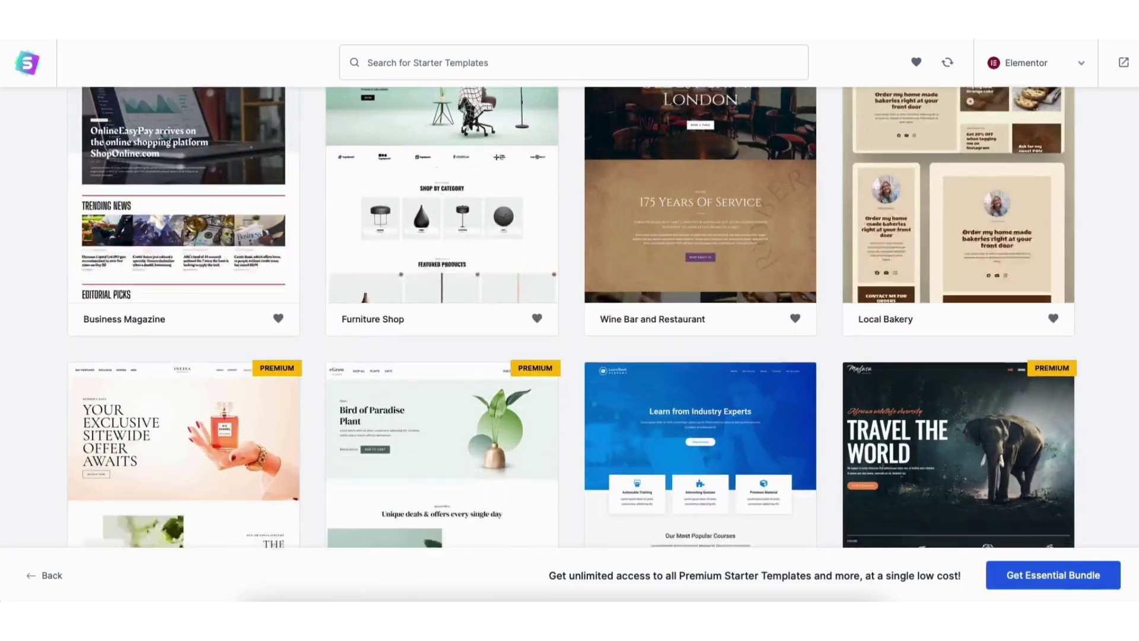
{"action": "scroll", "coordinate": [569, 314], "scroll_direction": "down", "scroll_amount": 7}
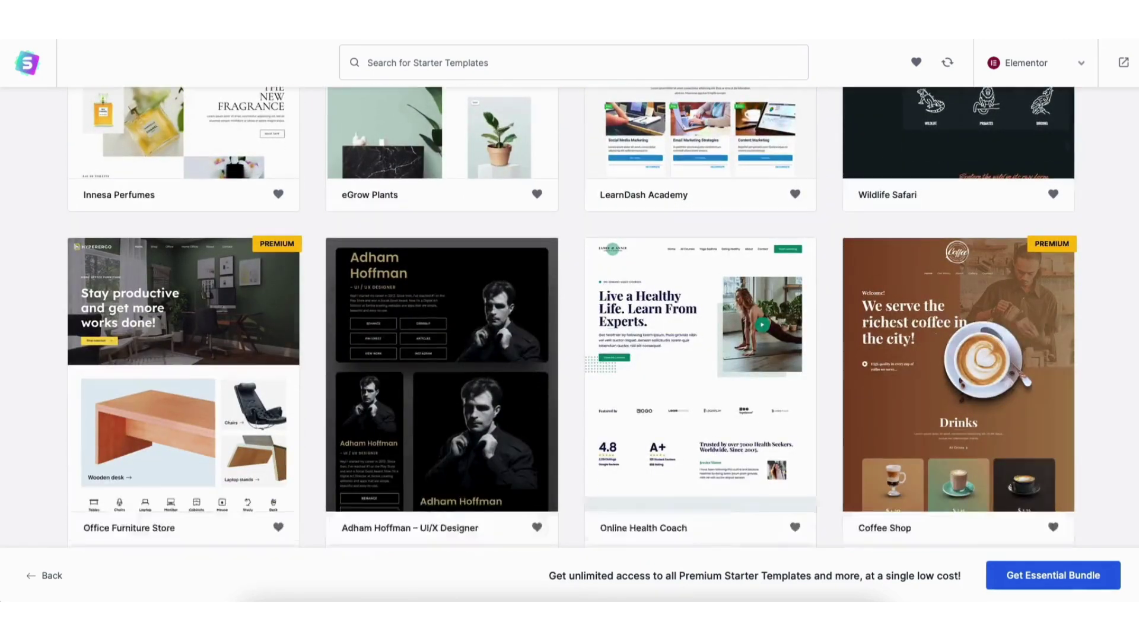
{"action": "scroll", "coordinate": [569, 315], "scroll_direction": "down", "scroll_amount": 8}
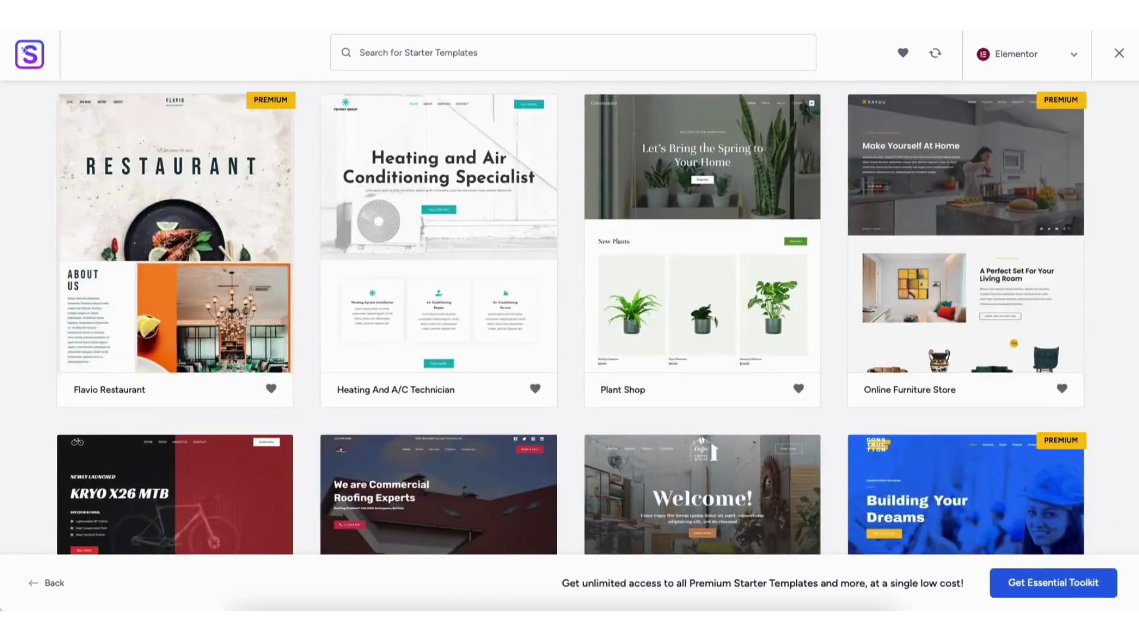
{"action": "scroll", "coordinate": [570, 314], "scroll_direction": "down", "scroll_amount": 8}
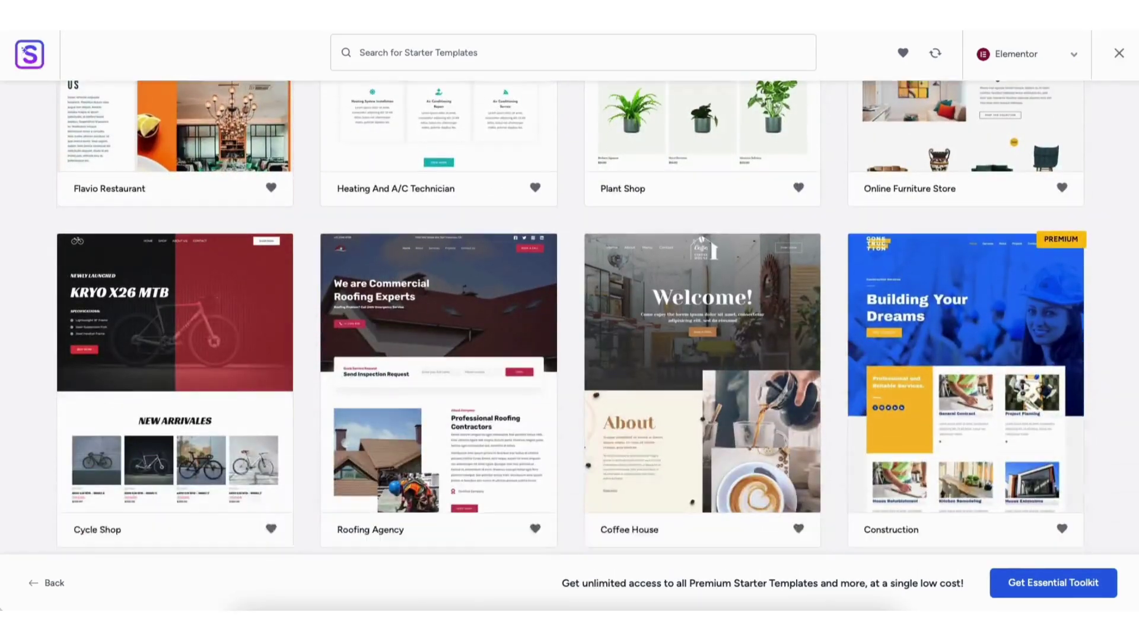
{"action": "scroll", "coordinate": [570, 314], "scroll_direction": "down", "scroll_amount": 15}
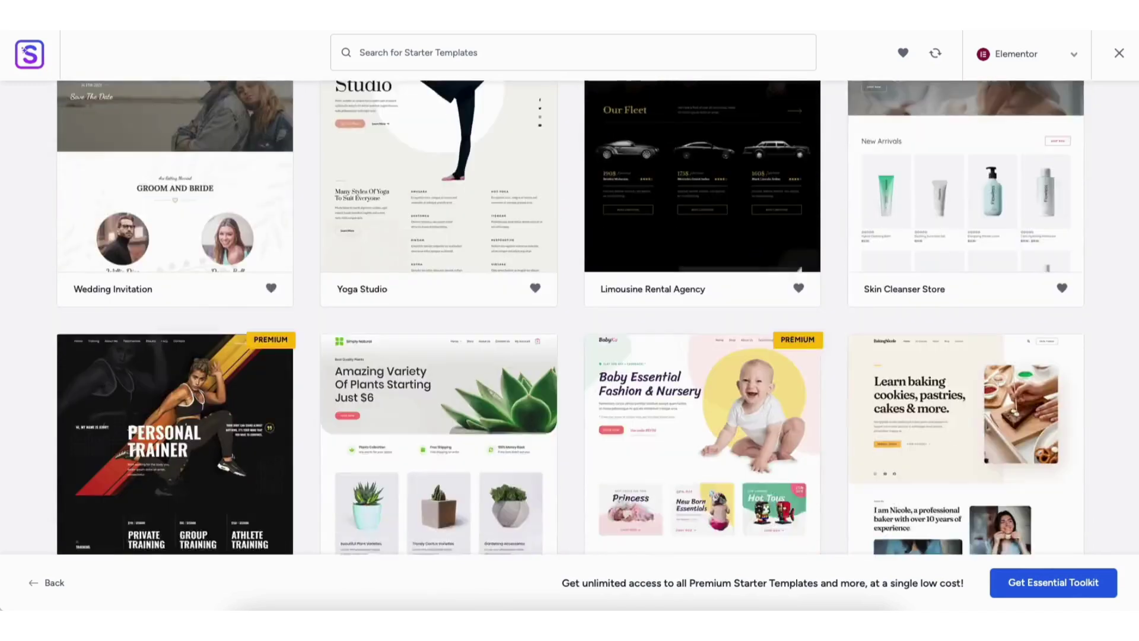
{"action": "scroll", "coordinate": [953, 452], "scroll_direction": "down", "scroll_amount": 8}
{"action": "left_click_drag", "start_coordinate": [1132, 140], "coordinate": [1130, 70]}
Filter the starter templates by the whole Local Business category and look through the matching designs
{"action": "mouse_move", "coordinate": [138, 281]}
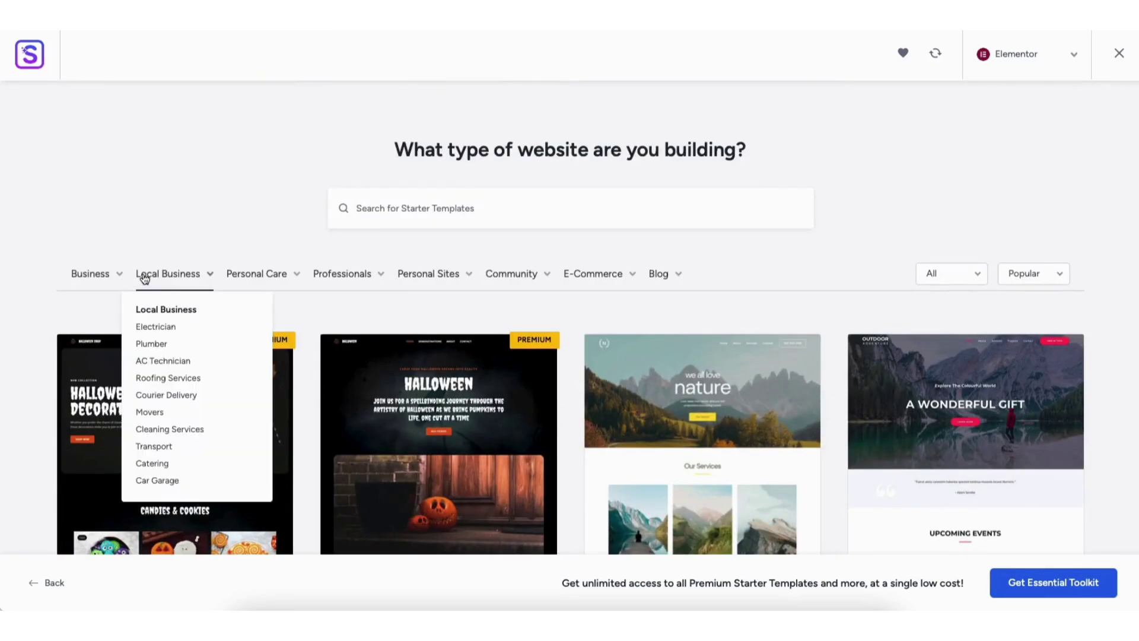
{"action": "left_click", "coordinate": [149, 276]}
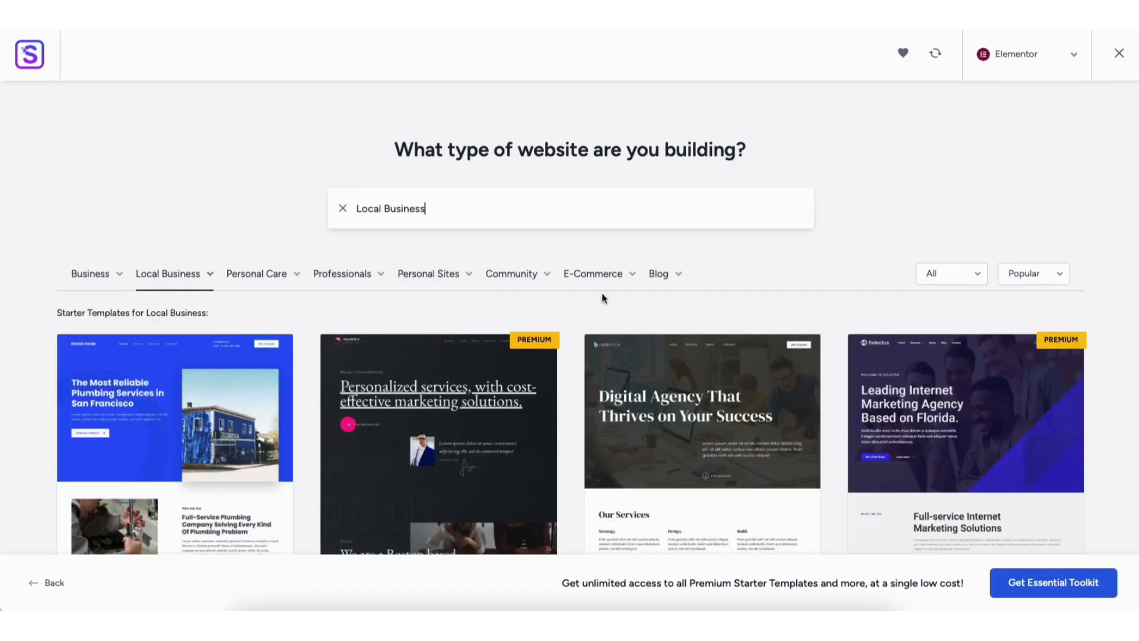
{"action": "scroll", "coordinate": [569, 356], "scroll_direction": "down", "scroll_amount": 15}
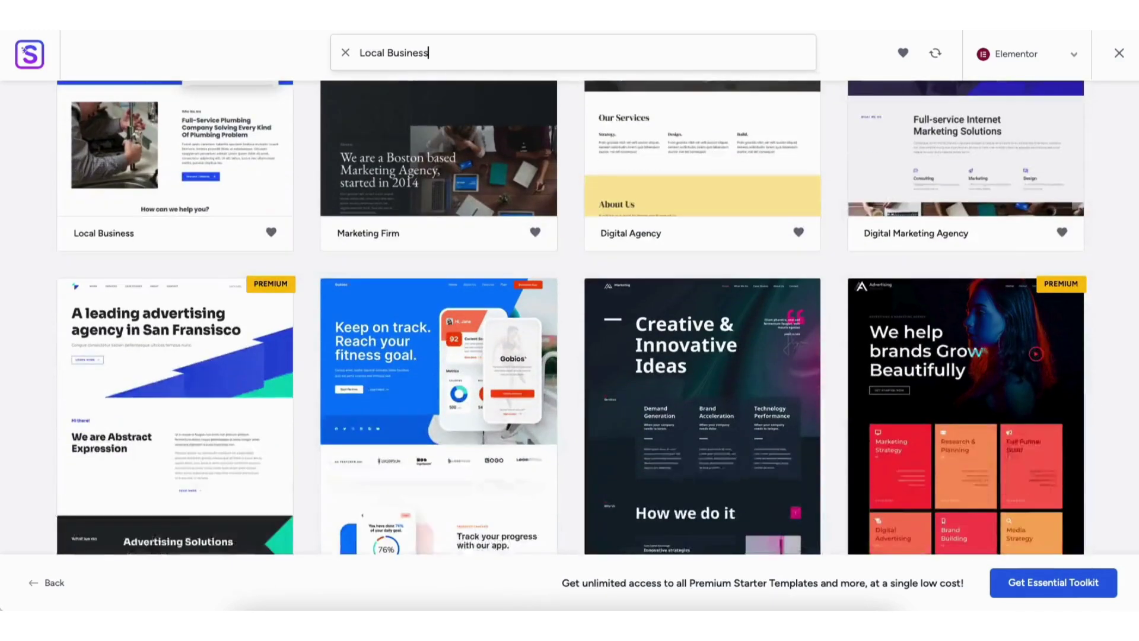
{"action": "scroll", "coordinate": [569, 320], "scroll_direction": "down", "scroll_amount": 15}
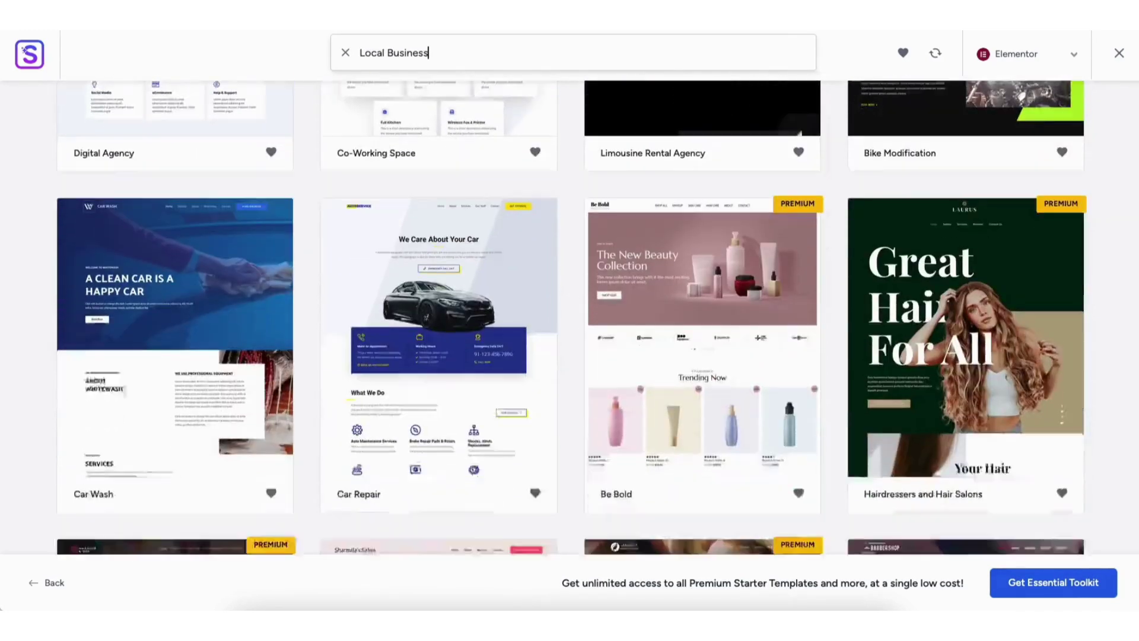
{"action": "scroll", "coordinate": [570, 321], "scroll_direction": "down", "scroll_amount": 10}
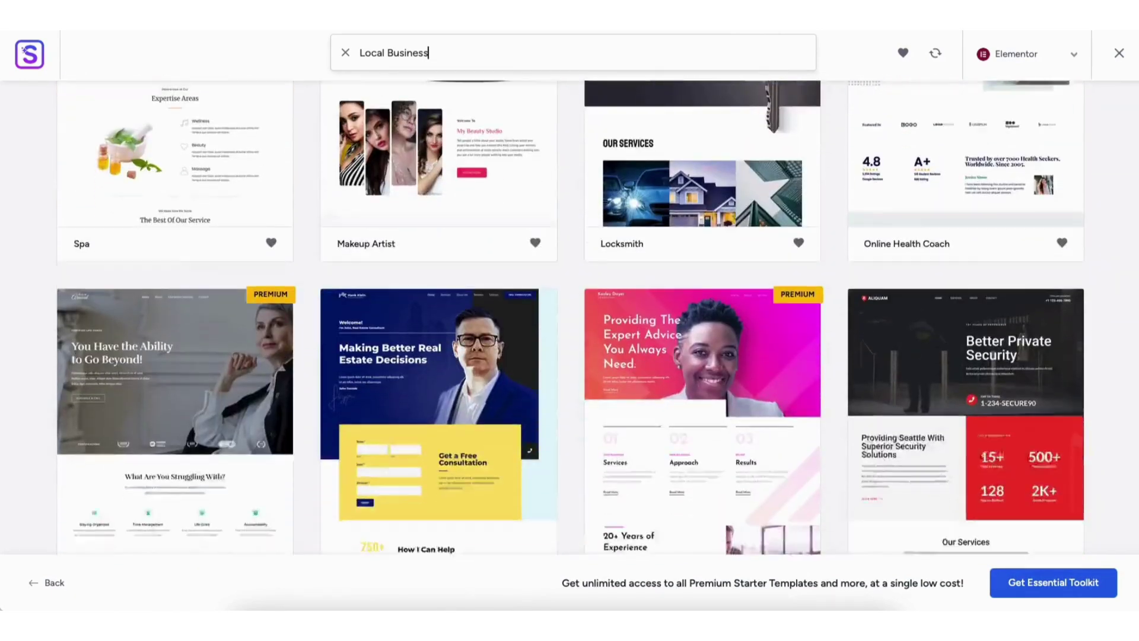
{"action": "scroll", "coordinate": [569, 321], "scroll_direction": "down", "scroll_amount": 10}
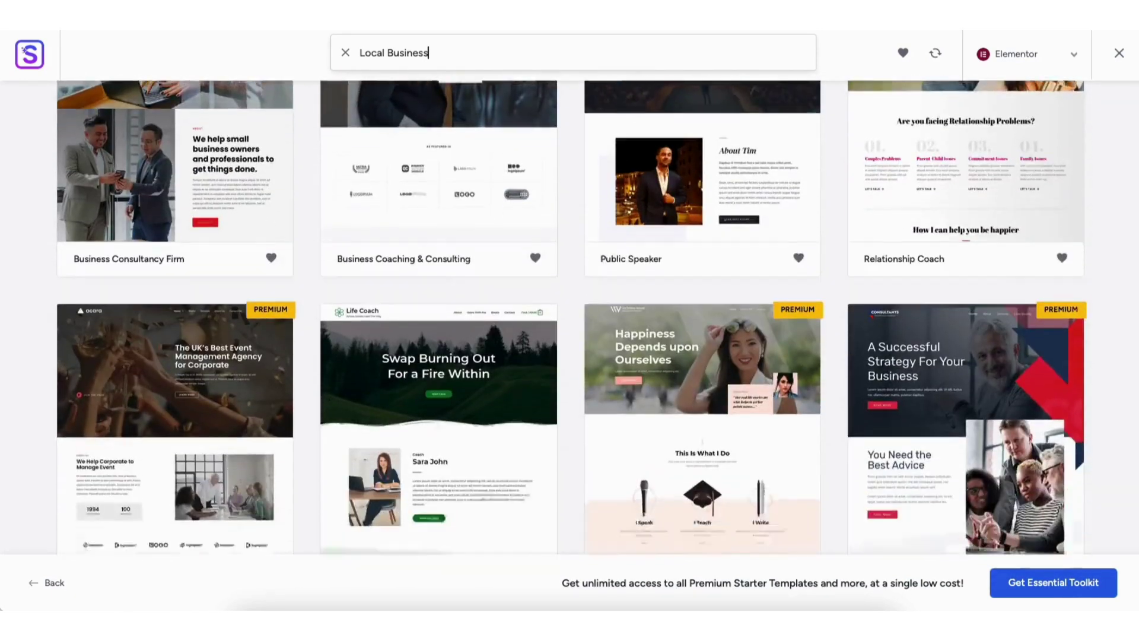
Search the starter templates for plumbing and select the Plumber template without uploading a logo
{"action": "scroll", "coordinate": [569, 321], "scroll_direction": "down", "scroll_amount": 10}
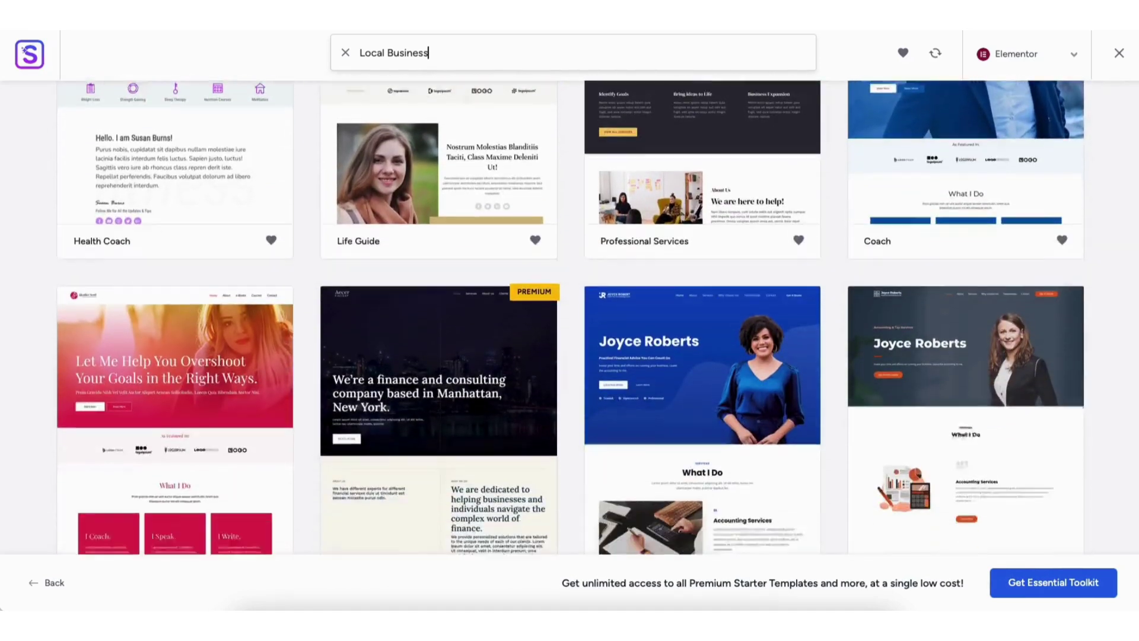
{"action": "scroll", "coordinate": [569, 320], "scroll_direction": "up", "scroll_amount": 20}
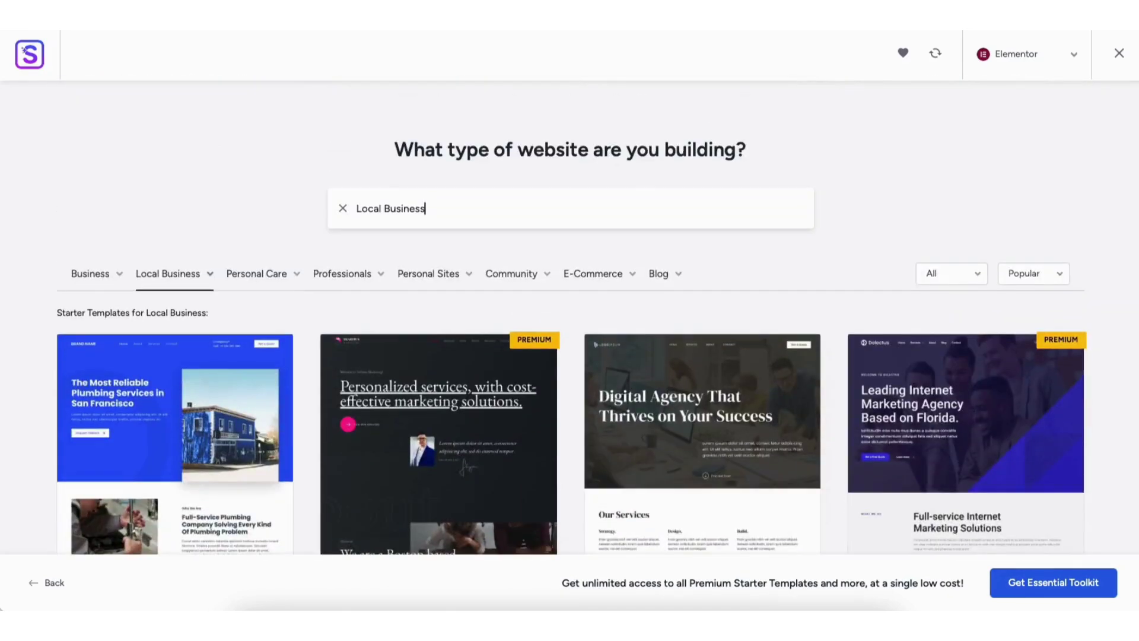
{"action": "left_click_drag", "start_coordinate": [433, 210], "coordinate": [370, 210]}
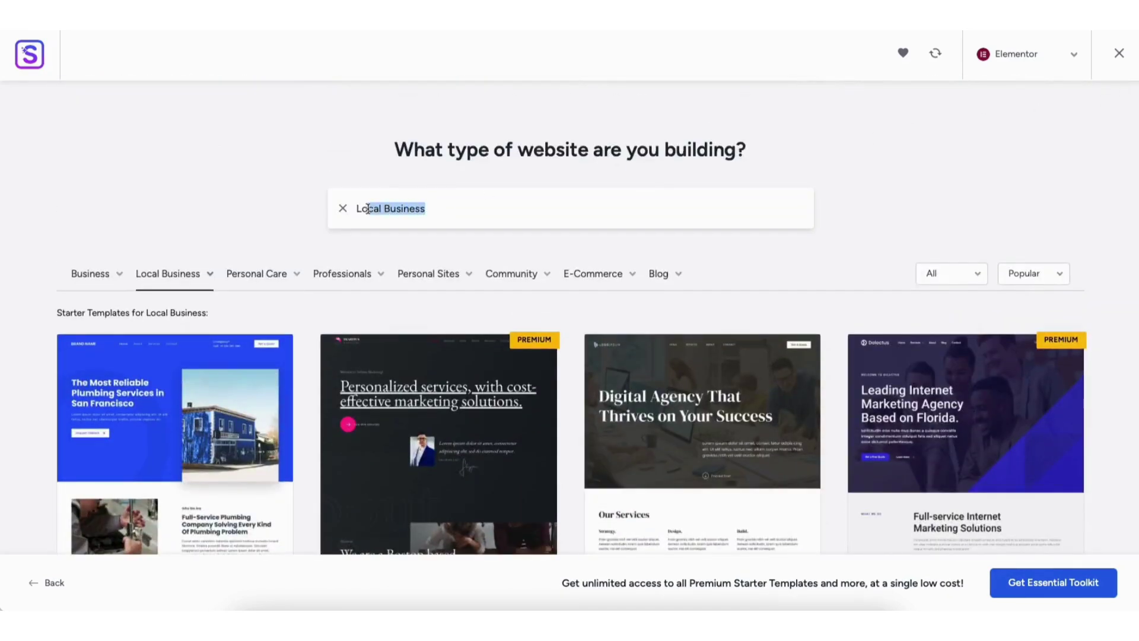
{"action": "type", "text": "plumbing"}
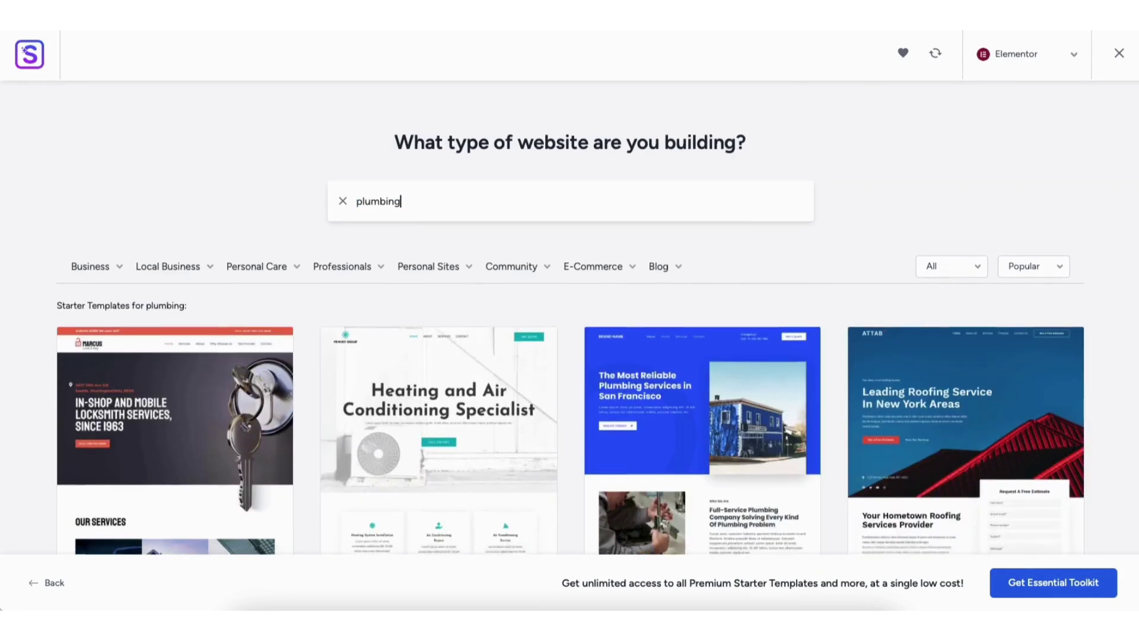
{"action": "scroll", "coordinate": [570, 326], "scroll_direction": "down", "scroll_amount": 5}
{"action": "scroll", "coordinate": [571, 318], "scroll_direction": "down", "scroll_amount": 4}
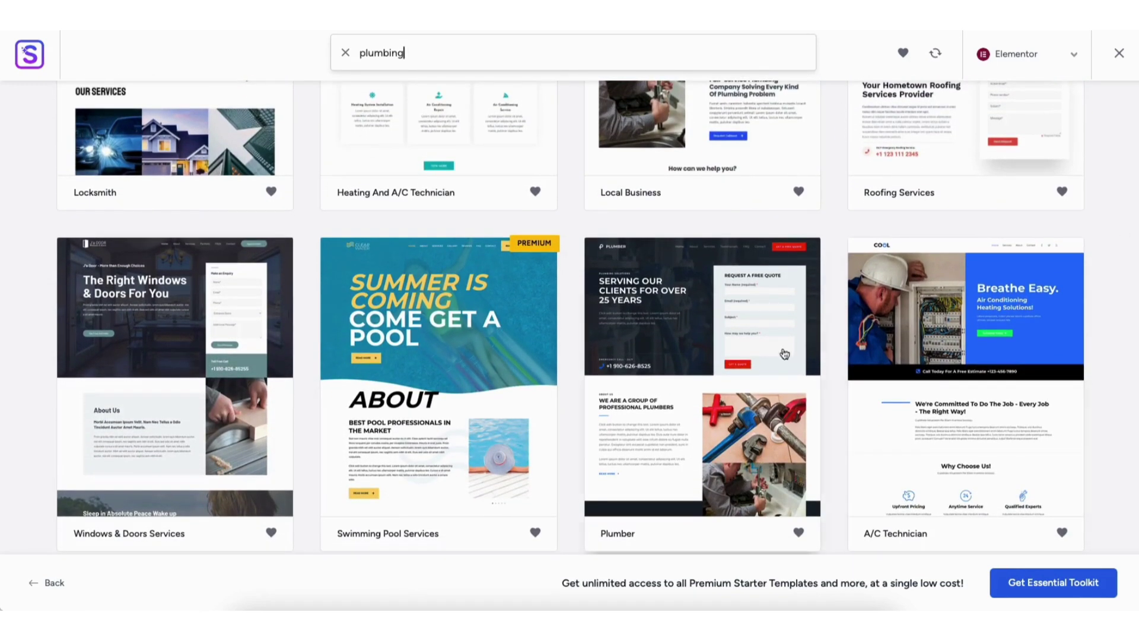
{"action": "left_click", "coordinate": [689, 366]}
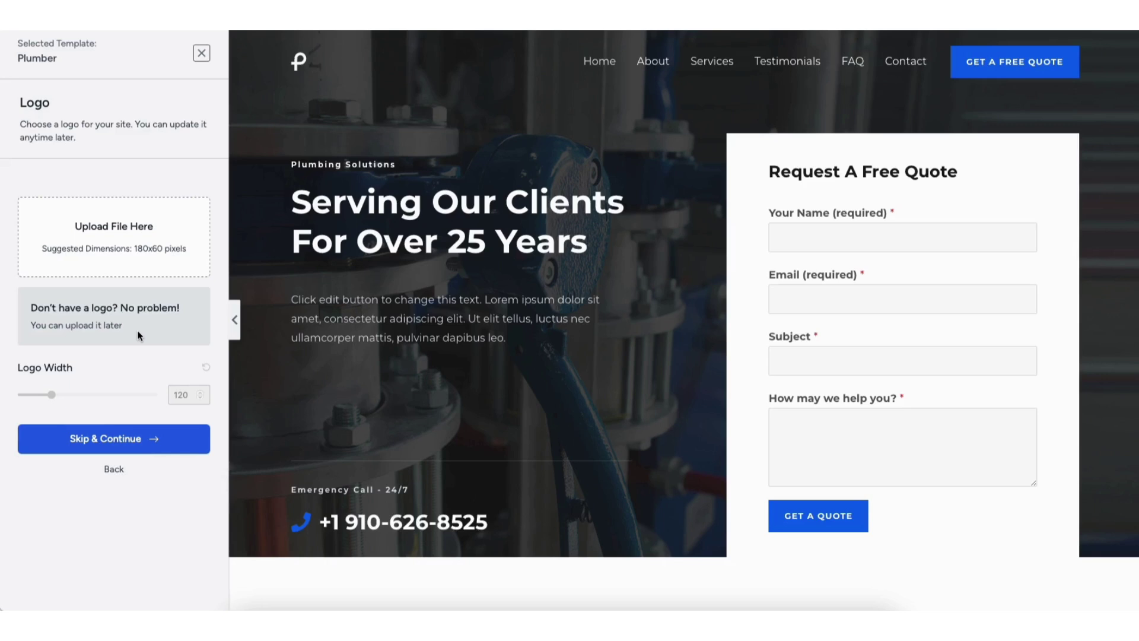
{"action": "left_click", "coordinate": [133, 437]}
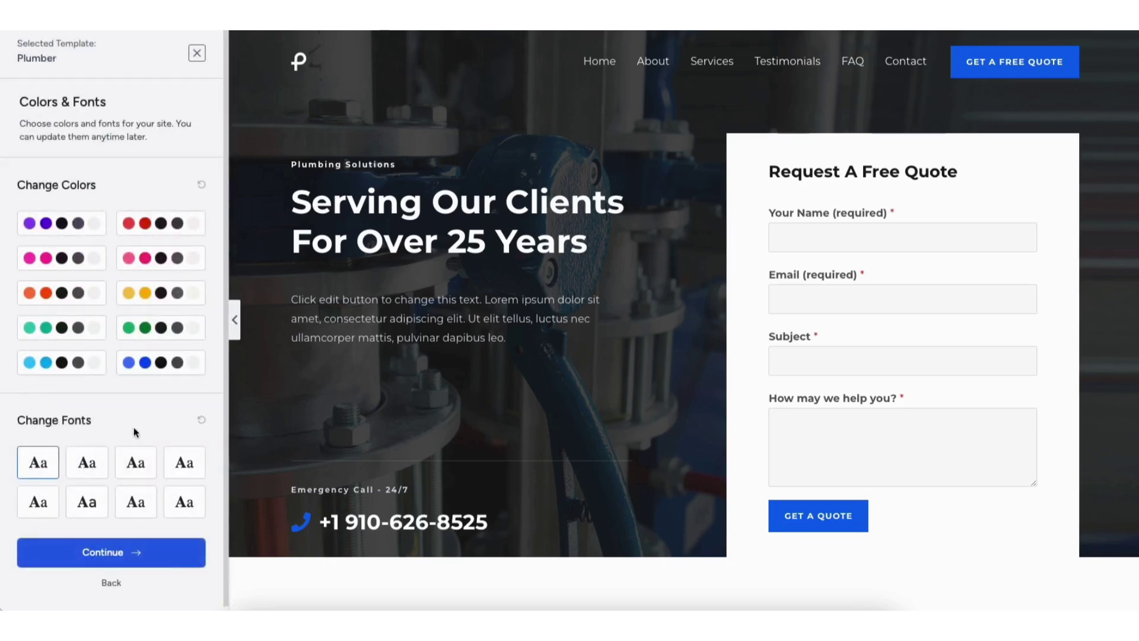
Try the various color palettes on the Plumber template preview
{"action": "left_click", "coordinate": [74, 269]}
{"action": "left_click", "coordinate": [68, 302]}
{"action": "left_click", "coordinate": [64, 333]}
{"action": "left_click", "coordinate": [59, 372]}
{"action": "left_click", "coordinate": [138, 332]}
{"action": "left_click", "coordinate": [142, 298]}
{"action": "left_click", "coordinate": [144, 265]}
{"action": "left_click", "coordinate": [144, 365]}
{"action": "left_click", "coordinate": [144, 399]}
{"action": "left_click", "coordinate": [76, 402]}
{"action": "left_click", "coordinate": [71, 366]}
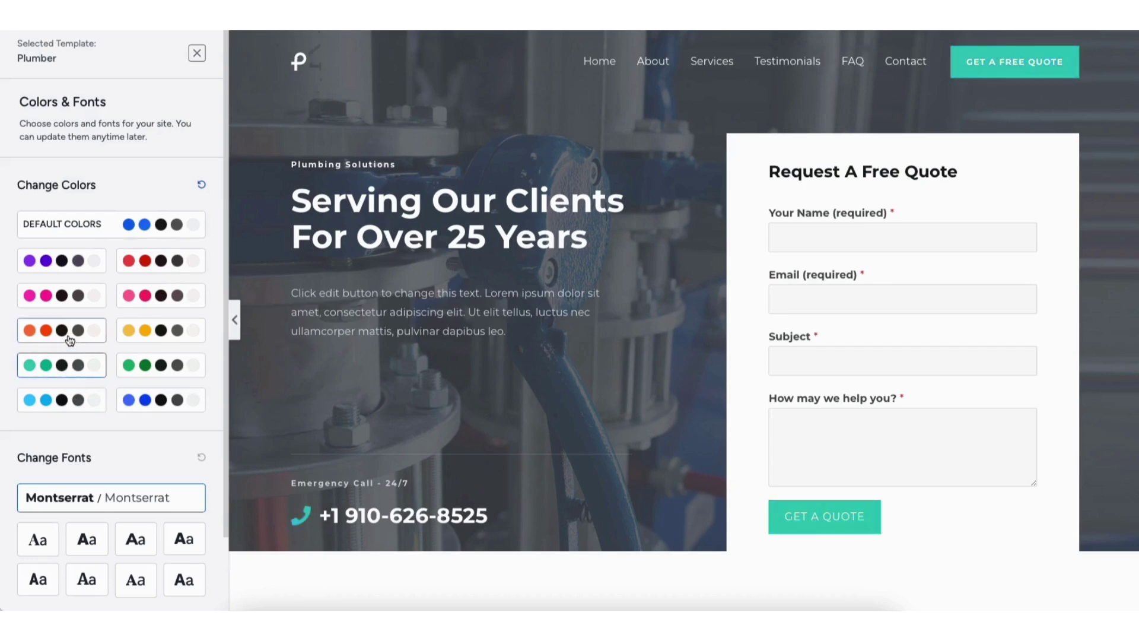
Apply the orange color palette, build the website with all import options kept enabled, and view it
{"action": "left_click", "coordinate": [69, 334]}
{"action": "scroll", "coordinate": [226, 301], "scroll_direction": "down", "scroll_amount": 2}
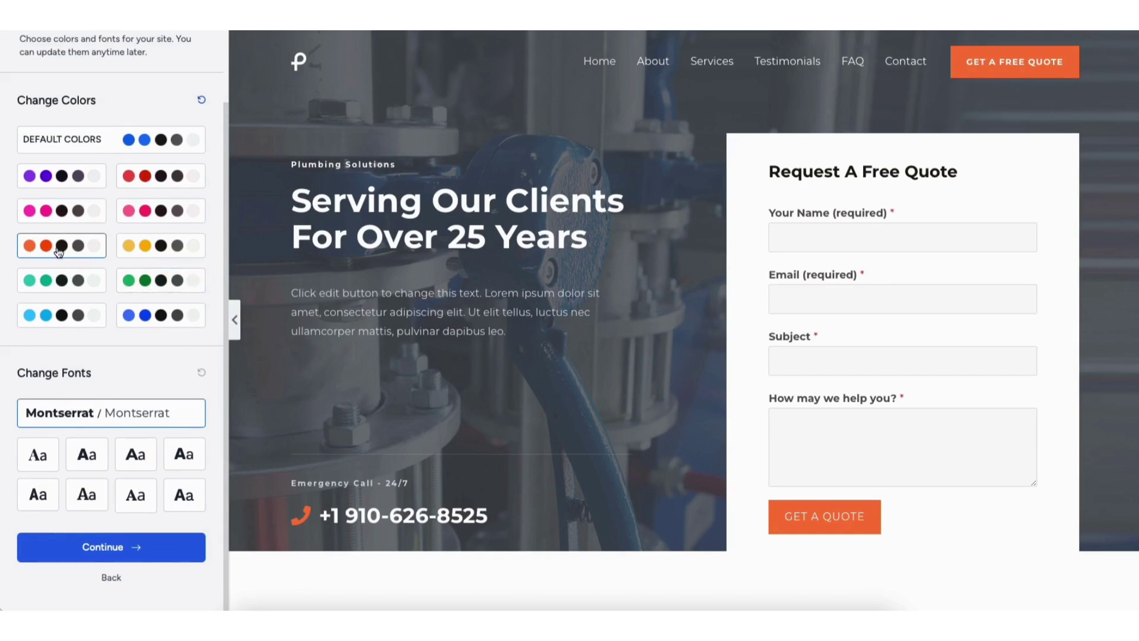
{"action": "left_click", "coordinate": [116, 552]}
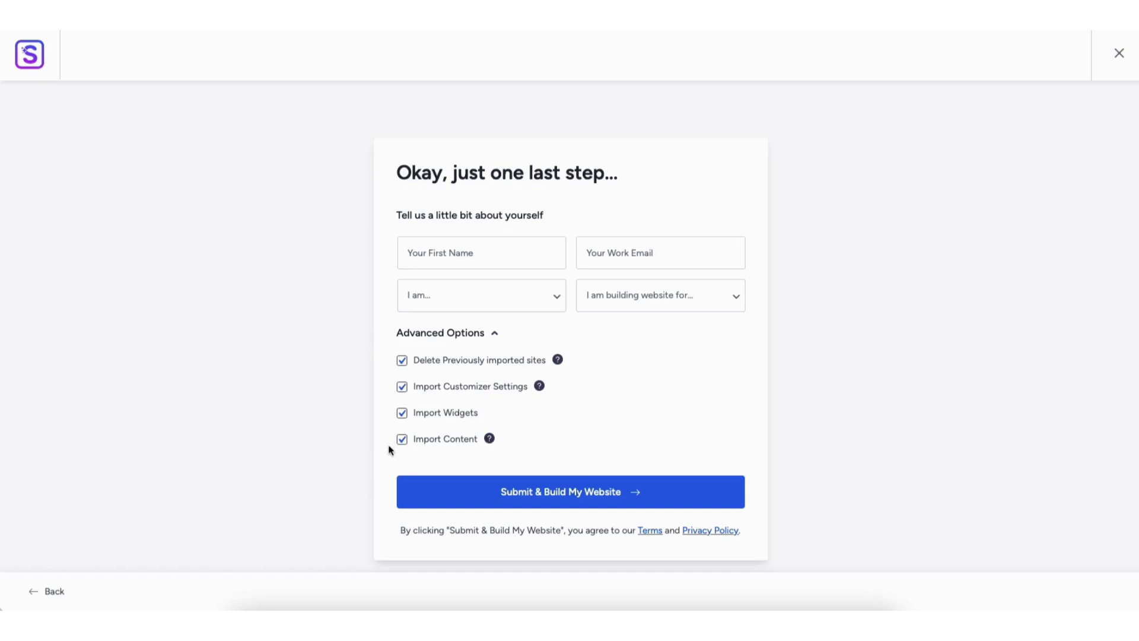
{"action": "left_click", "coordinate": [550, 497]}
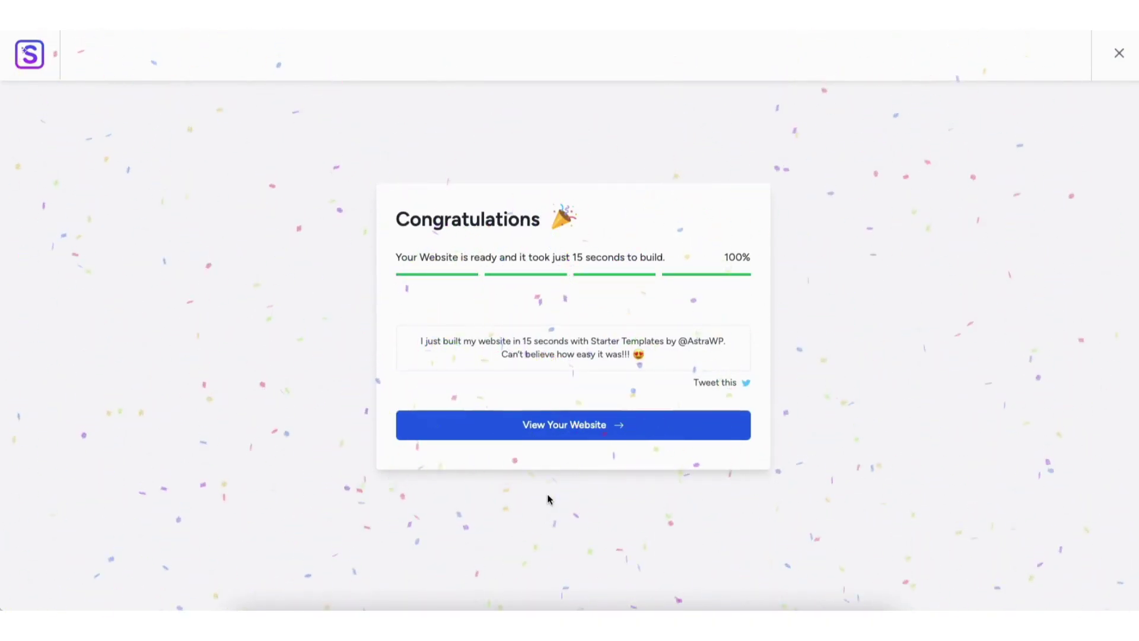
{"action": "left_click", "coordinate": [552, 427]}
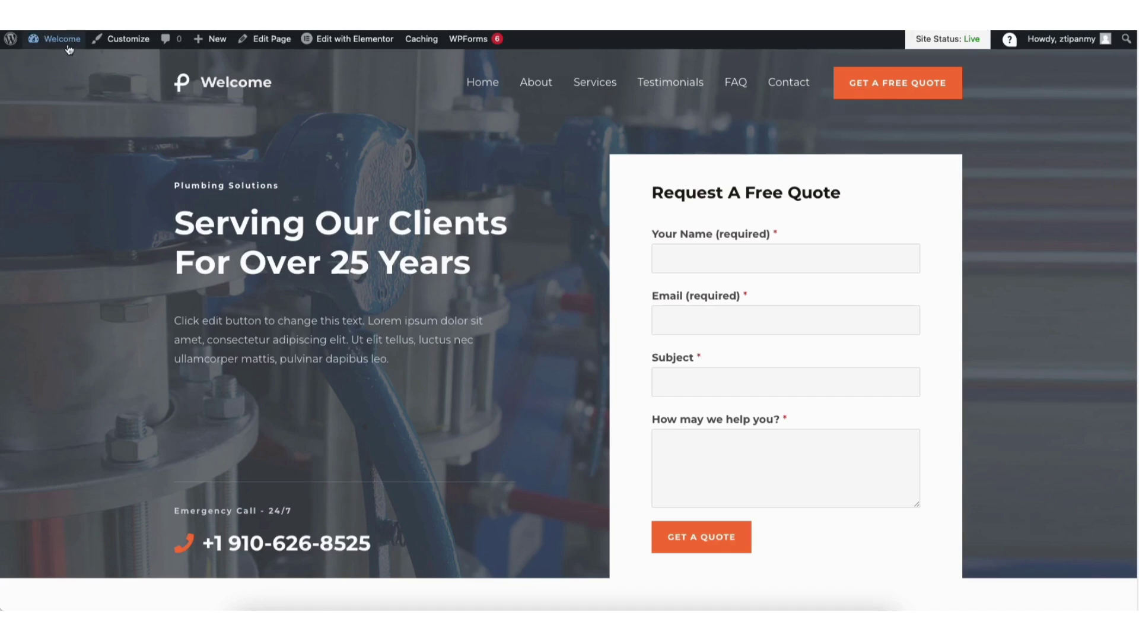
Return to the WordPress dashboard and set the Editor Top Bar experiment to Active in Elementor's feature settings
{"action": "mouse_move", "coordinate": [65, 45]}
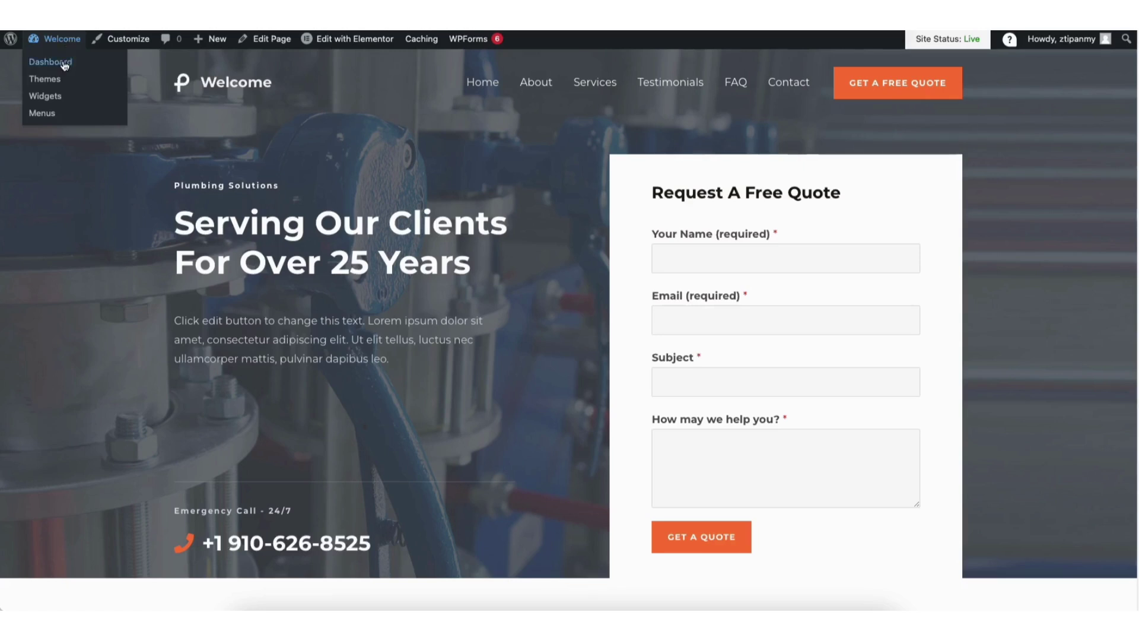
{"action": "left_click", "coordinate": [65, 65]}
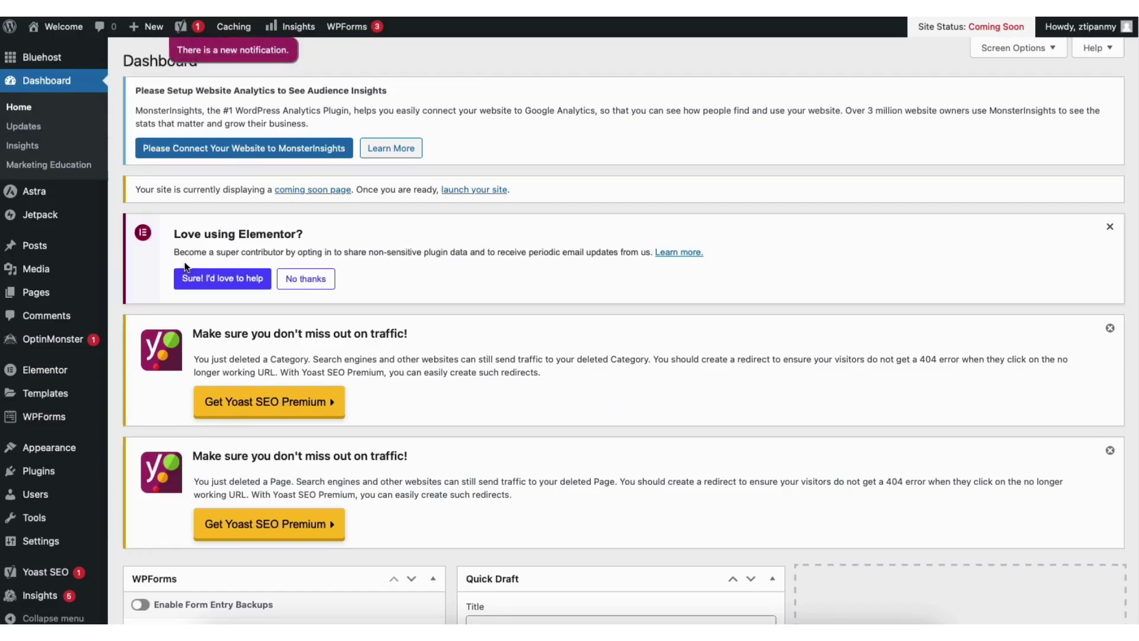
{"action": "mouse_move", "coordinate": [54, 377]}
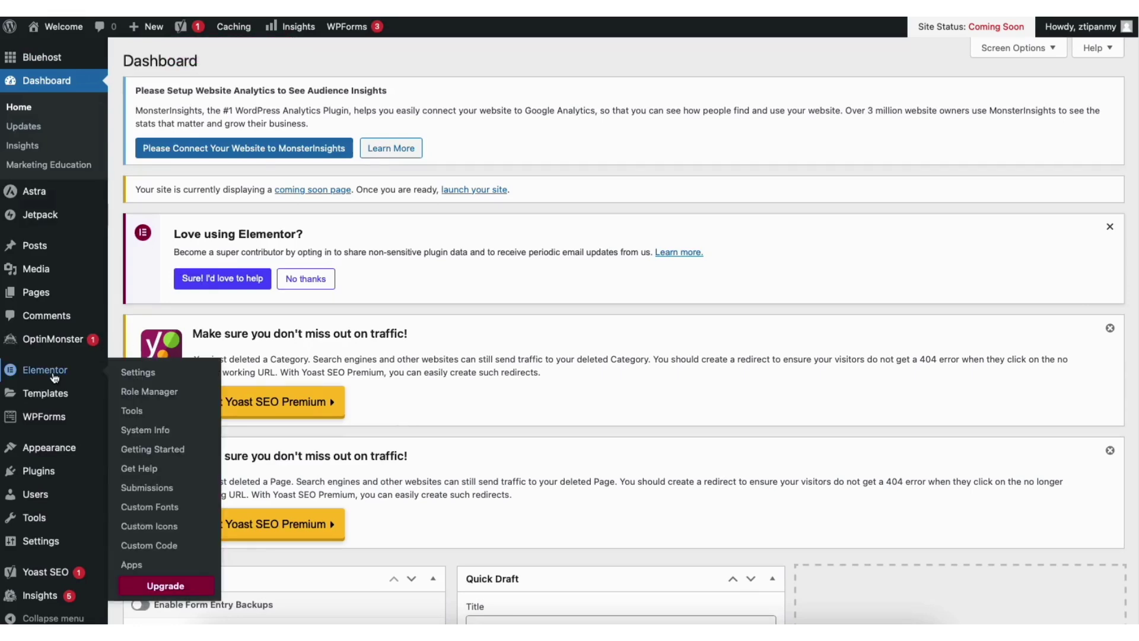
{"action": "left_click", "coordinate": [138, 372]}
{"action": "left_click", "coordinate": [368, 346]}
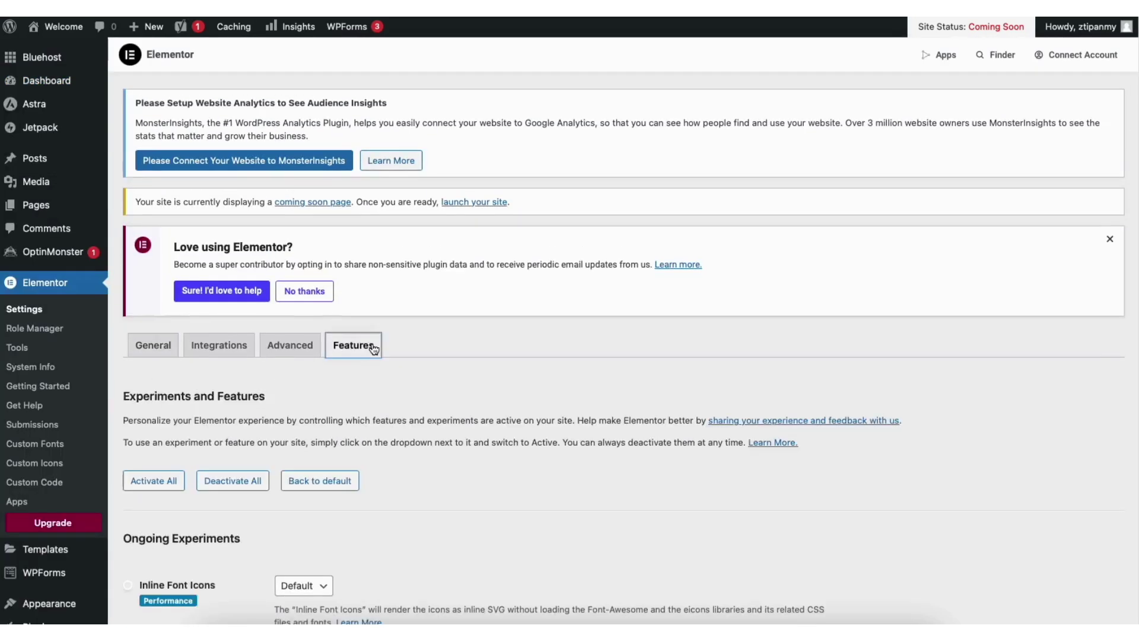
{"action": "scroll", "coordinate": [1133, 240], "scroll_direction": "down", "scroll_amount": 10}
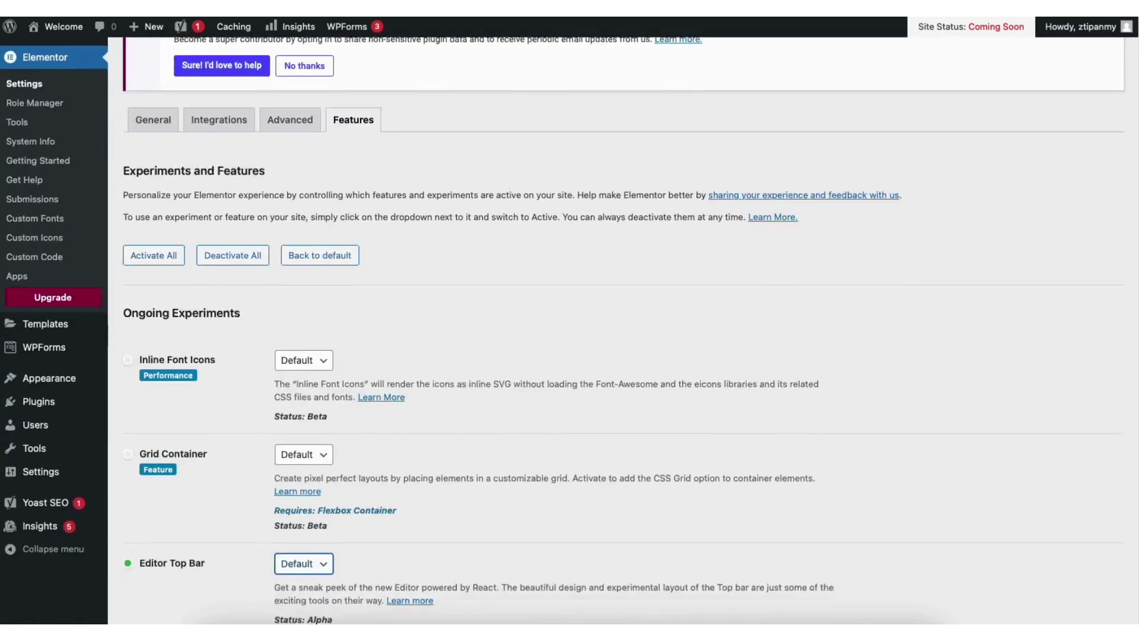
{"action": "scroll", "coordinate": [1134, 241], "scroll_direction": "down", "scroll_amount": 1}
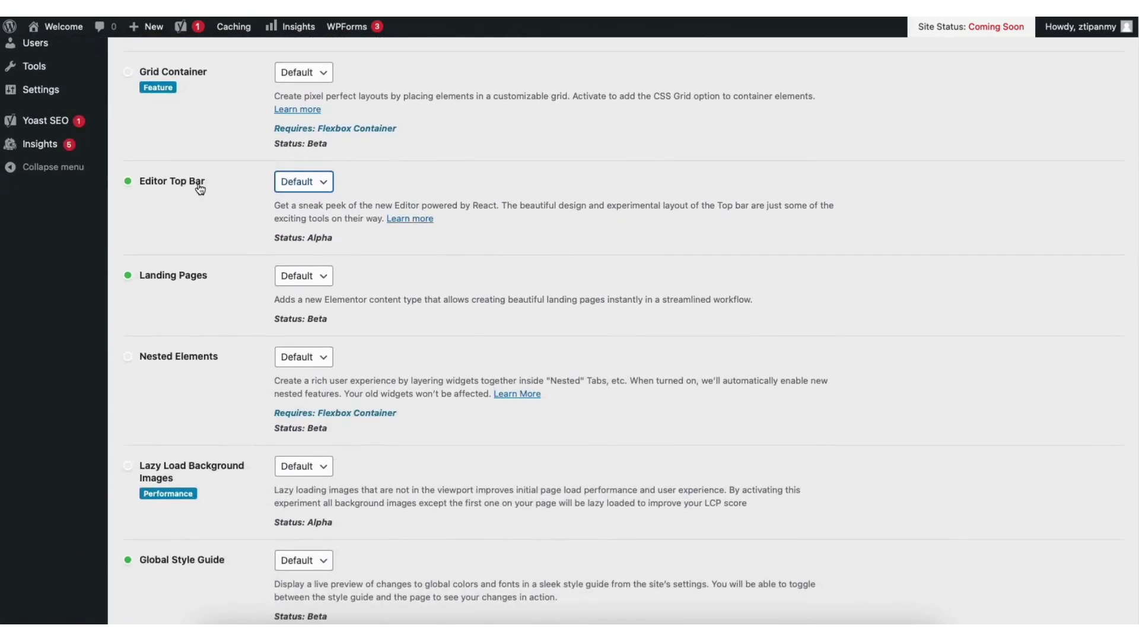
{"action": "left_click", "coordinate": [319, 183]}
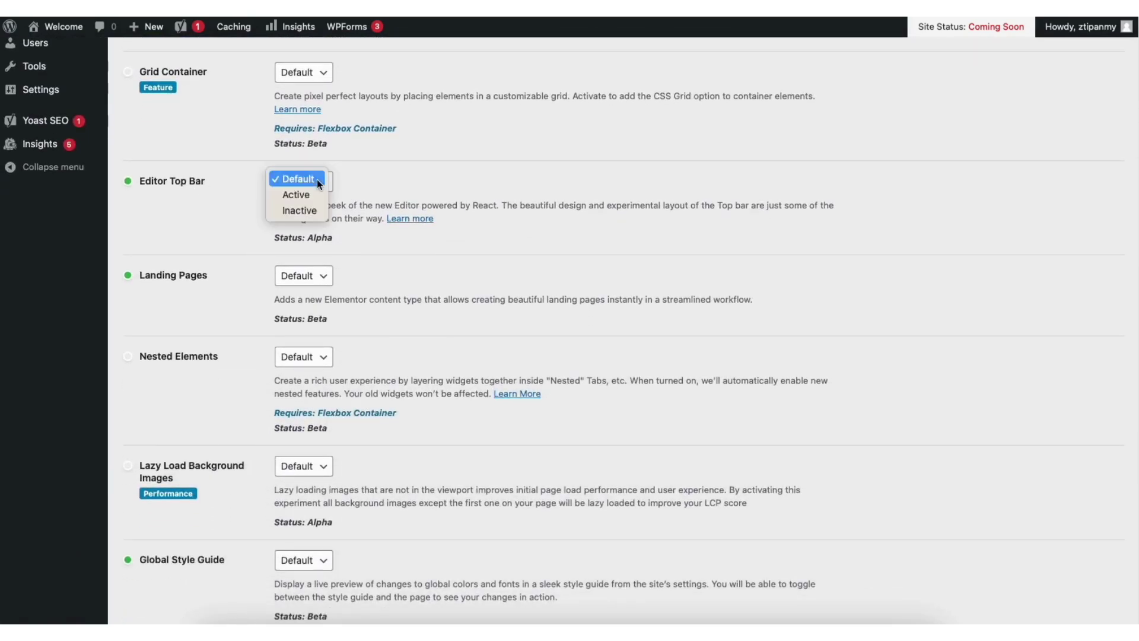
{"action": "left_click", "coordinate": [298, 195]}
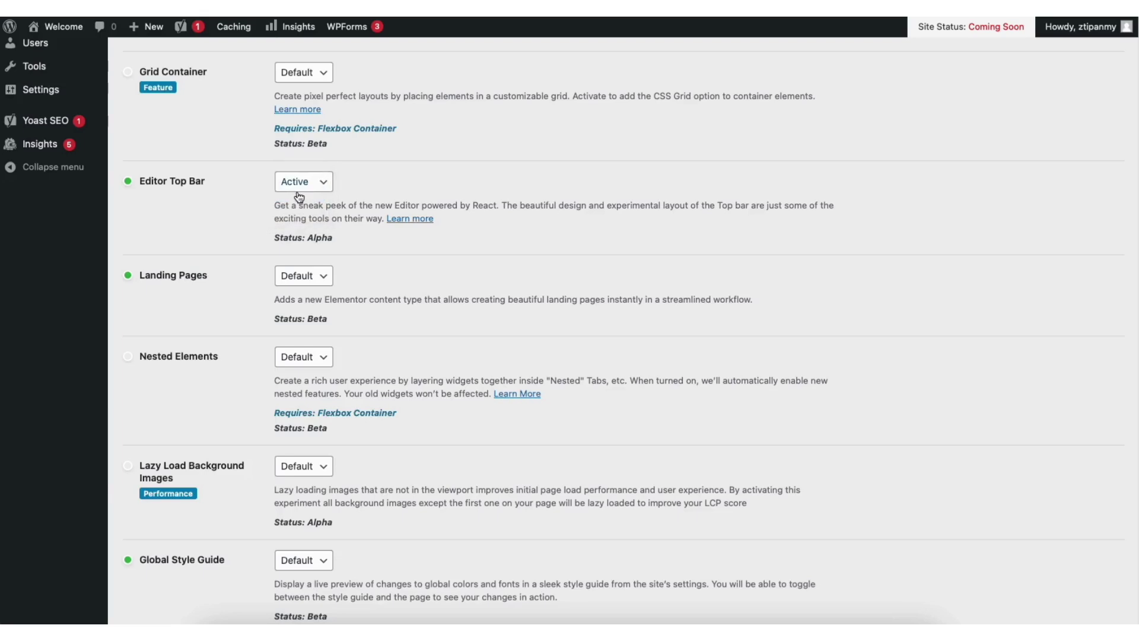
Set the Flexbox Container feature to Active and save the Elementor settings
{"action": "scroll", "coordinate": [1126, 326], "scroll_direction": "down", "scroll_amount": 10}
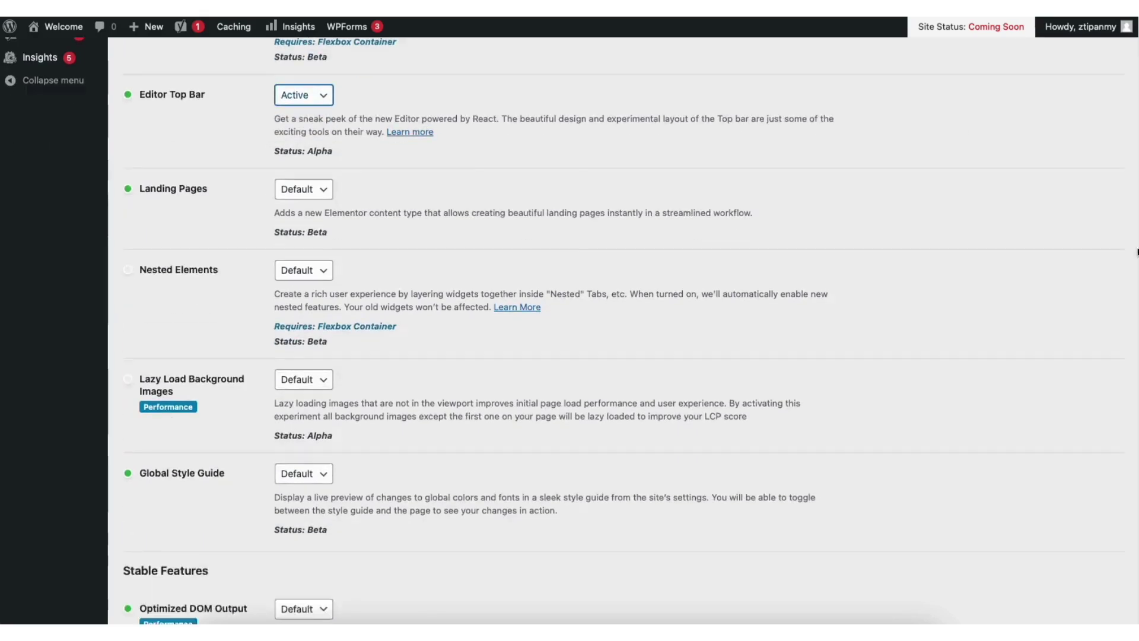
{"action": "scroll", "coordinate": [1123, 409], "scroll_direction": "down", "scroll_amount": 3}
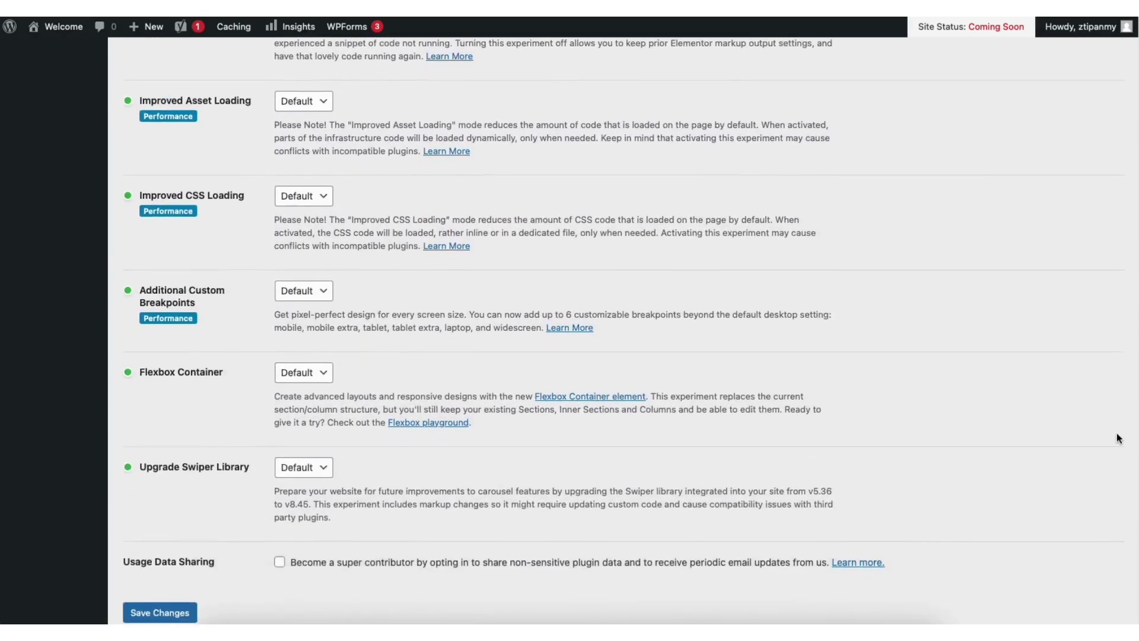
{"action": "left_click", "coordinate": [296, 314]}
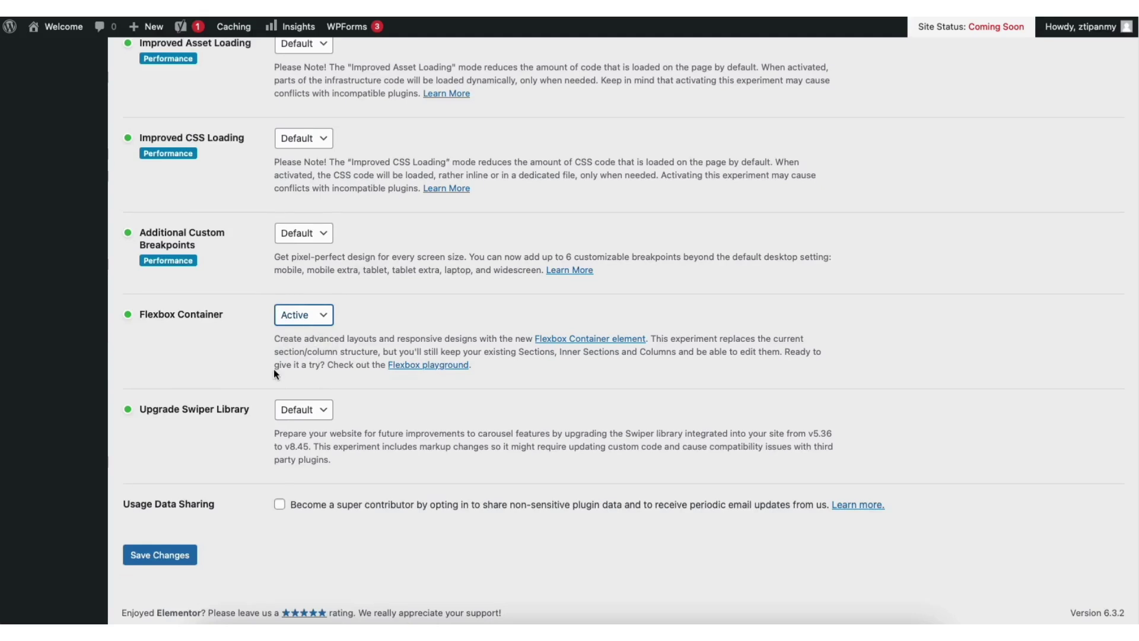
{"action": "left_click", "coordinate": [166, 559]}
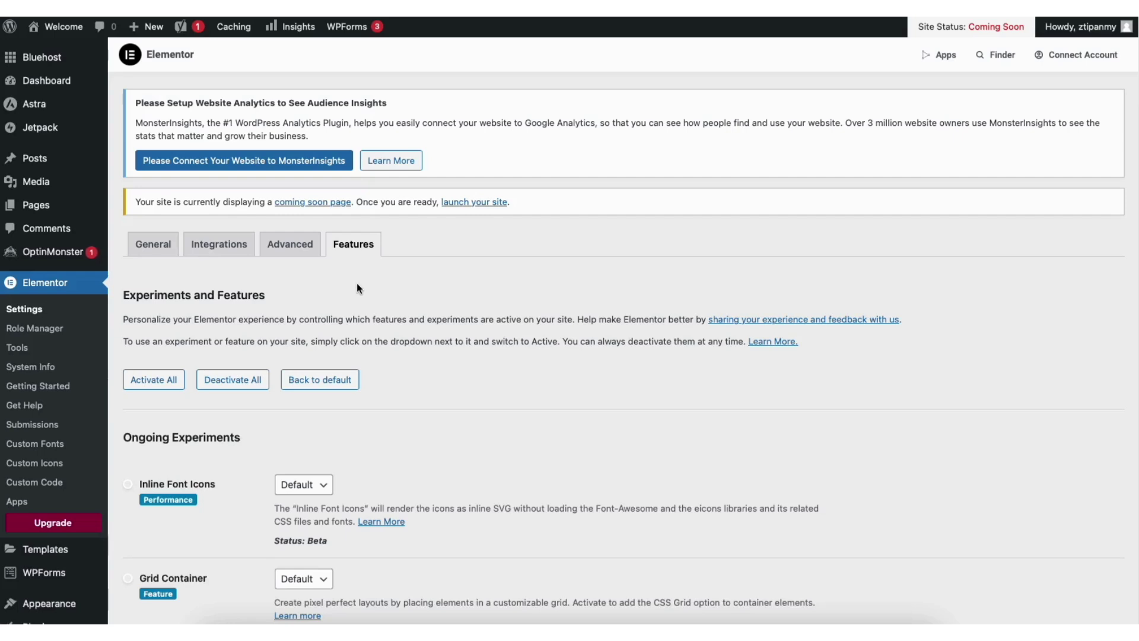
Visit the site and open its home page for editing with Elementor
{"action": "mouse_move", "coordinate": [68, 28]}
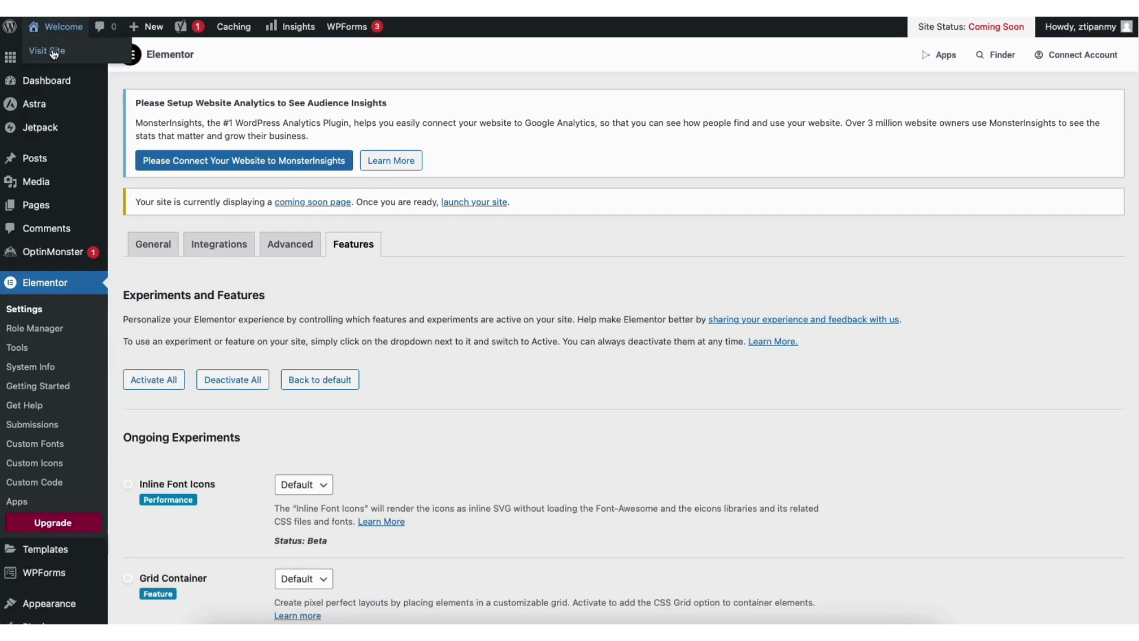
{"action": "left_click", "coordinate": [52, 52]}
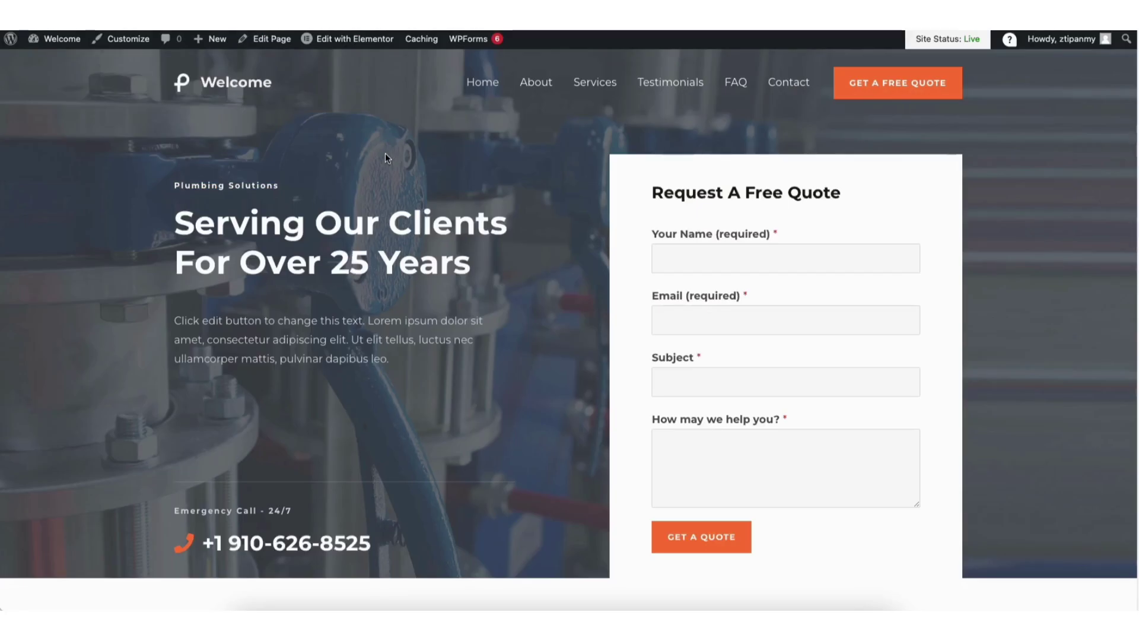
{"action": "mouse_move", "coordinate": [359, 42]}
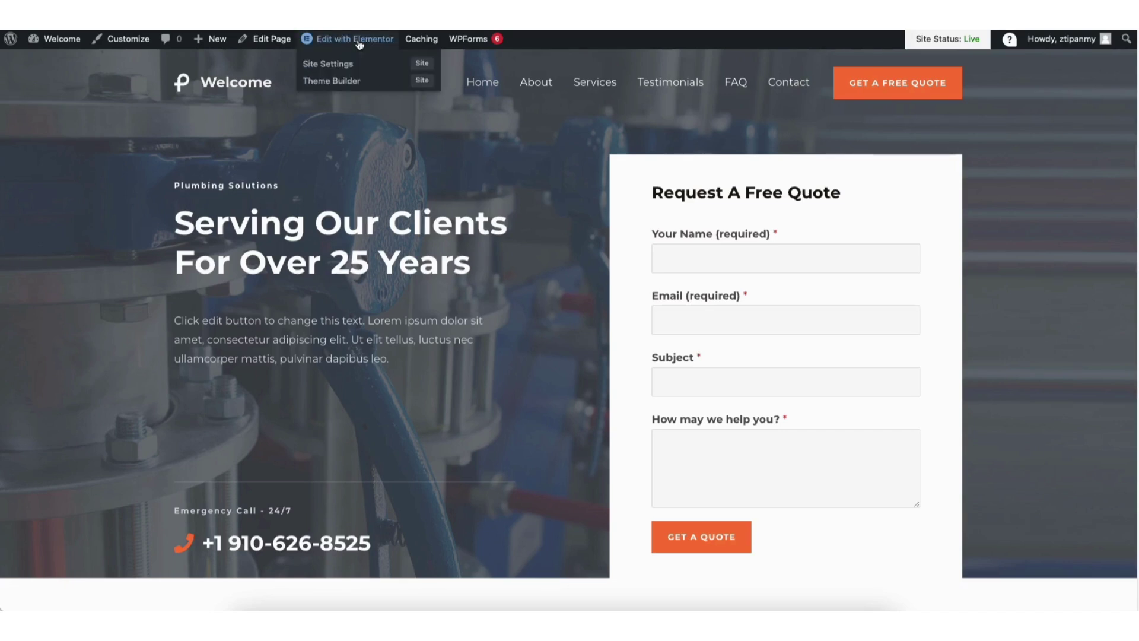
{"action": "left_click", "coordinate": [359, 39]}
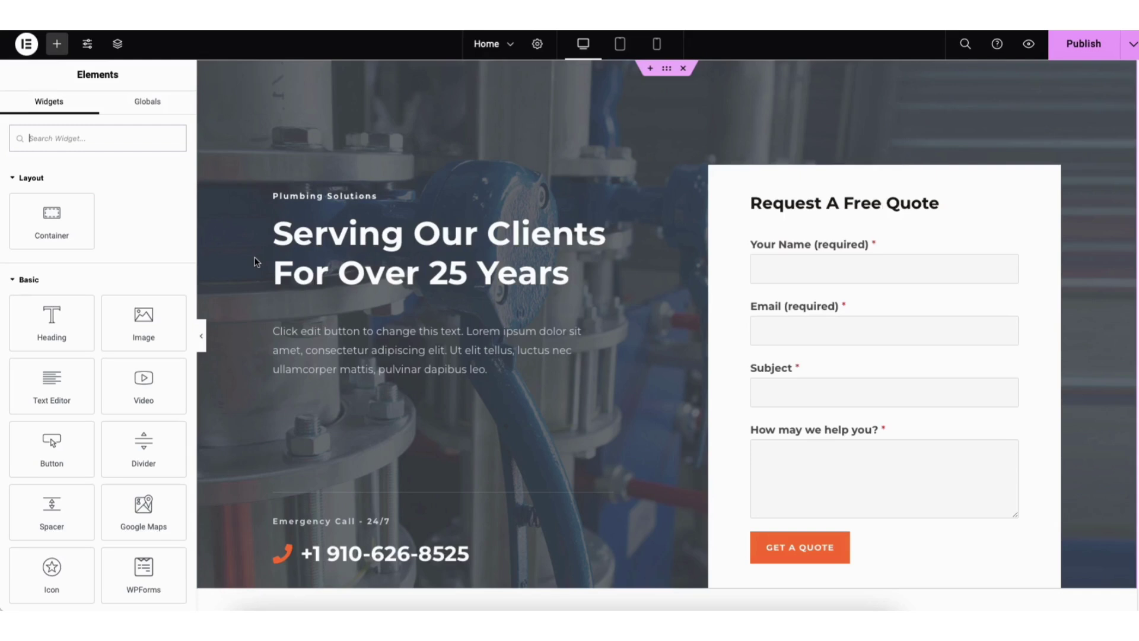
Replace the hero heading's text with "My Demo Junk Removal Website"
{"action": "left_click", "coordinate": [283, 244]}
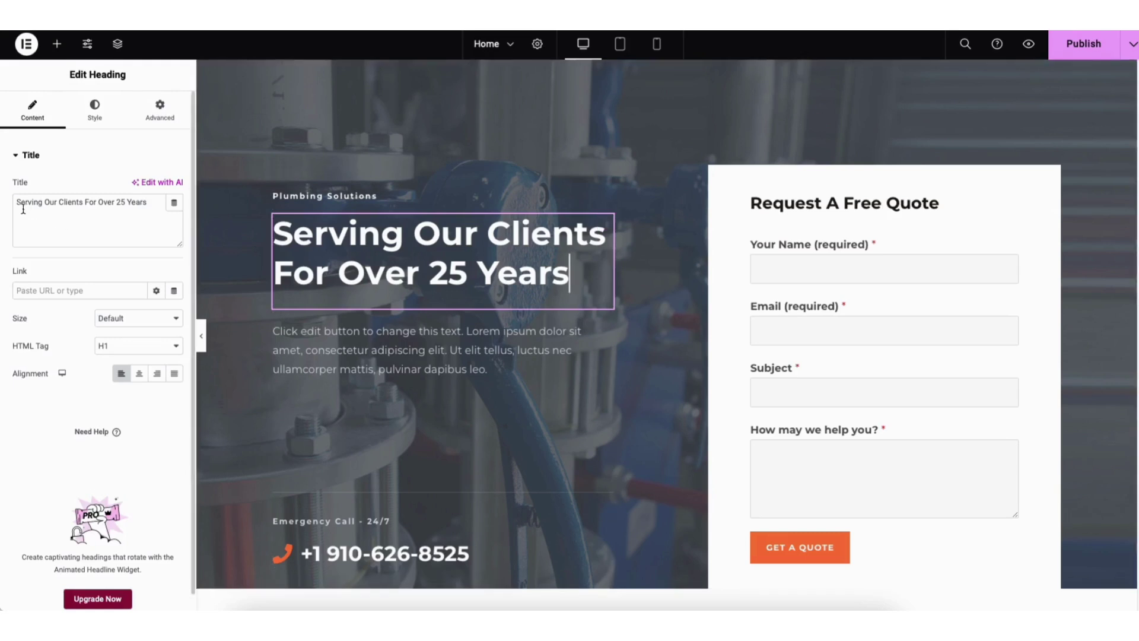
{"action": "left_click_drag", "start_coordinate": [17, 202], "coordinate": [149, 204]}
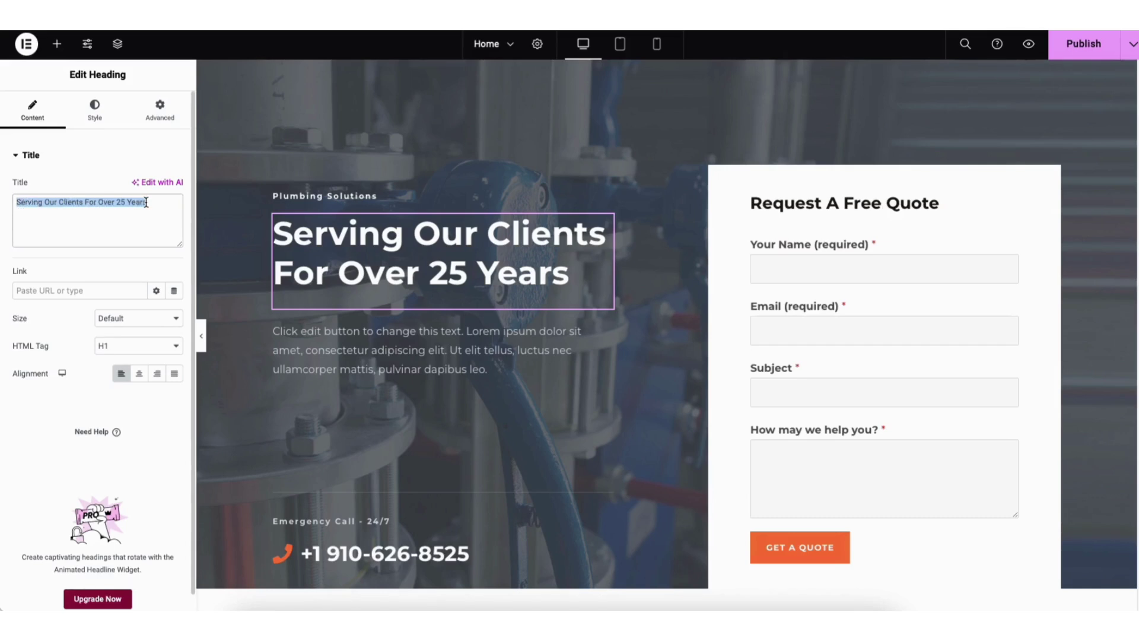
{"action": "key", "text": "BackSpace"}
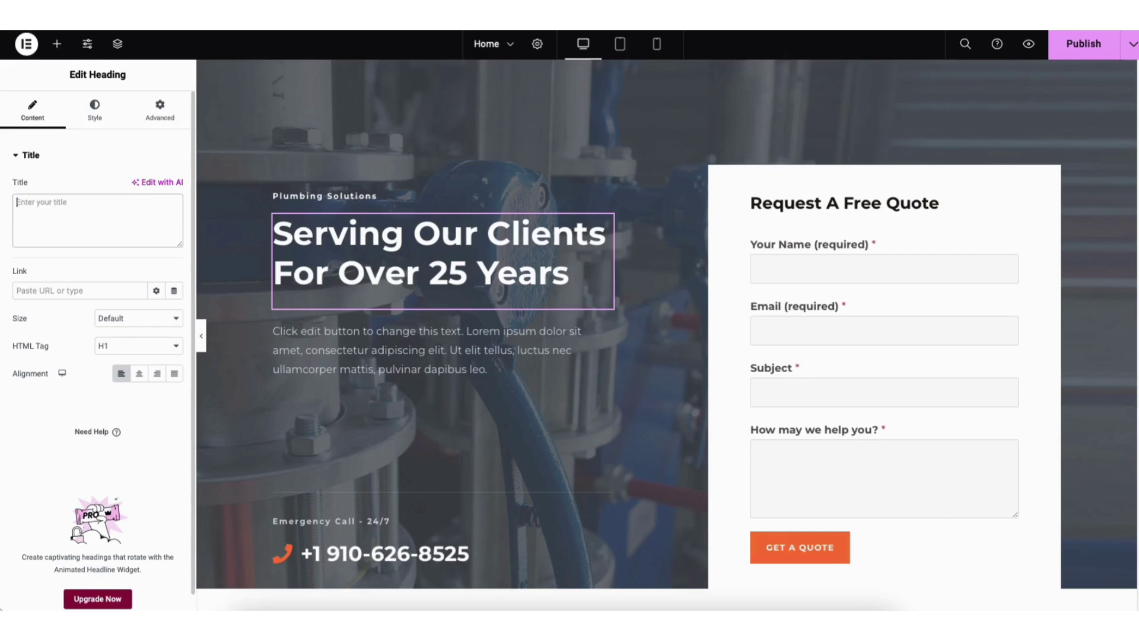
{"action": "type", "text": "My Demo Junk Removal Website"}
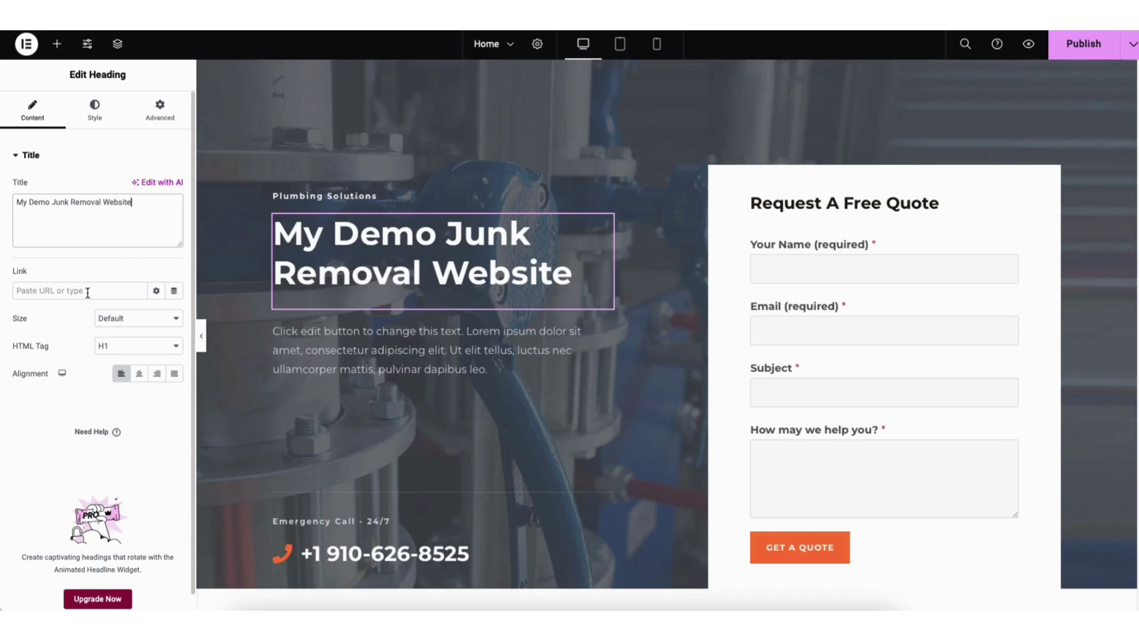
Examine the hero heading's HTML tag and size options, keeping H1 and Default, and open its style settings
{"action": "left_click", "coordinate": [114, 347]}
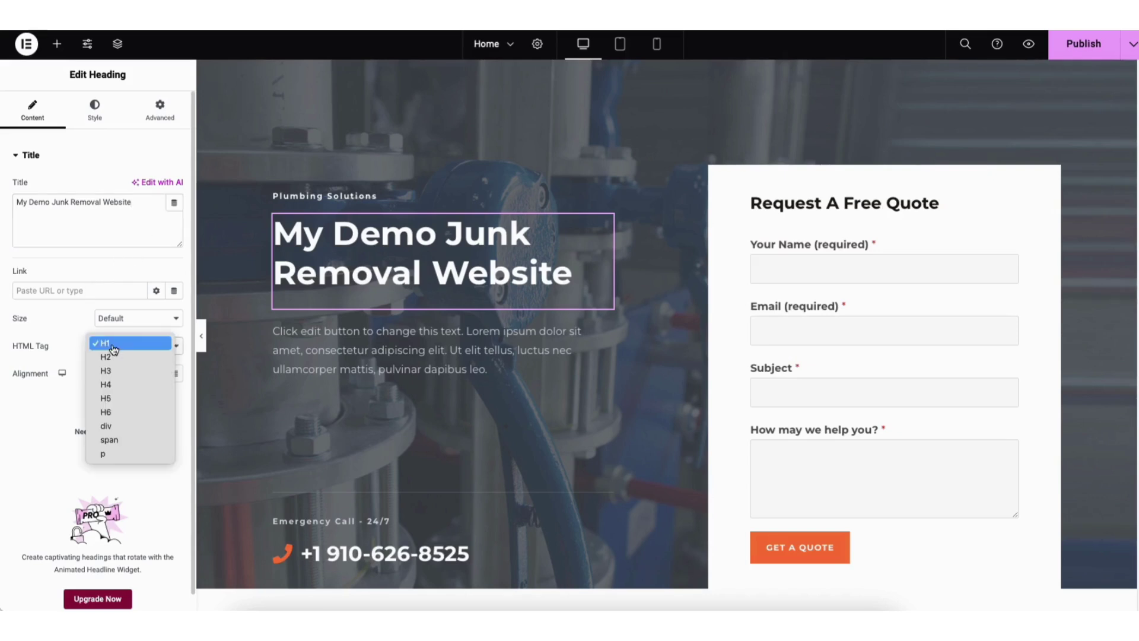
{"action": "left_click", "coordinate": [114, 349]}
{"action": "left_click", "coordinate": [118, 319]}
{"action": "left_click", "coordinate": [119, 320]}
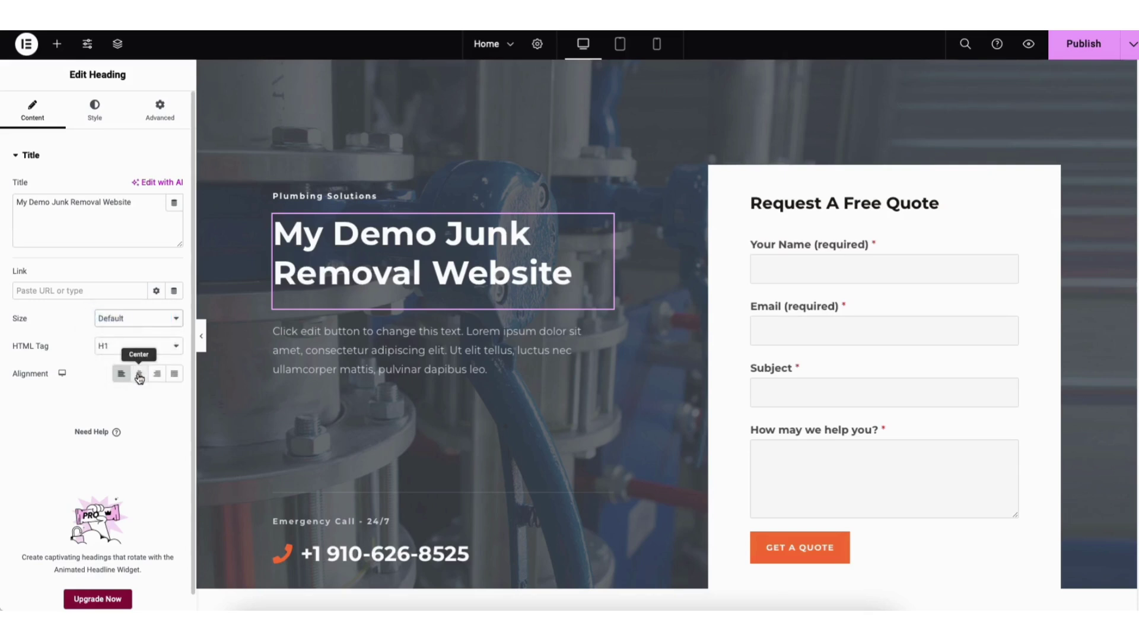
{"action": "left_click", "coordinate": [94, 116]}
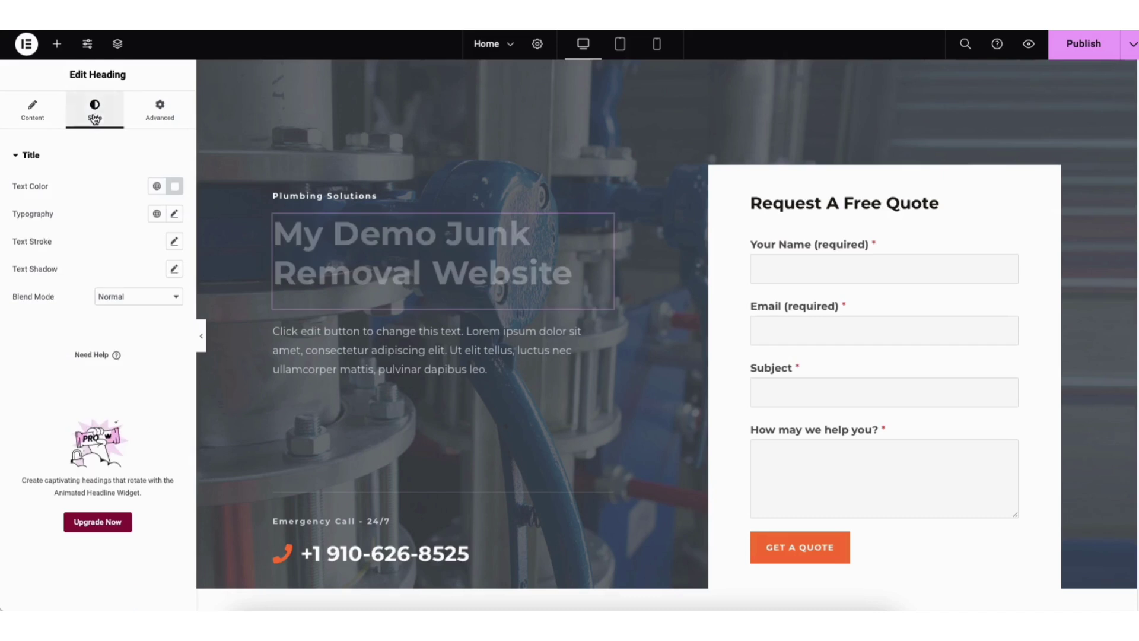
Examine the hero heading's text color picker, typography options and available font families without changing them
{"action": "left_click", "coordinate": [174, 188]}
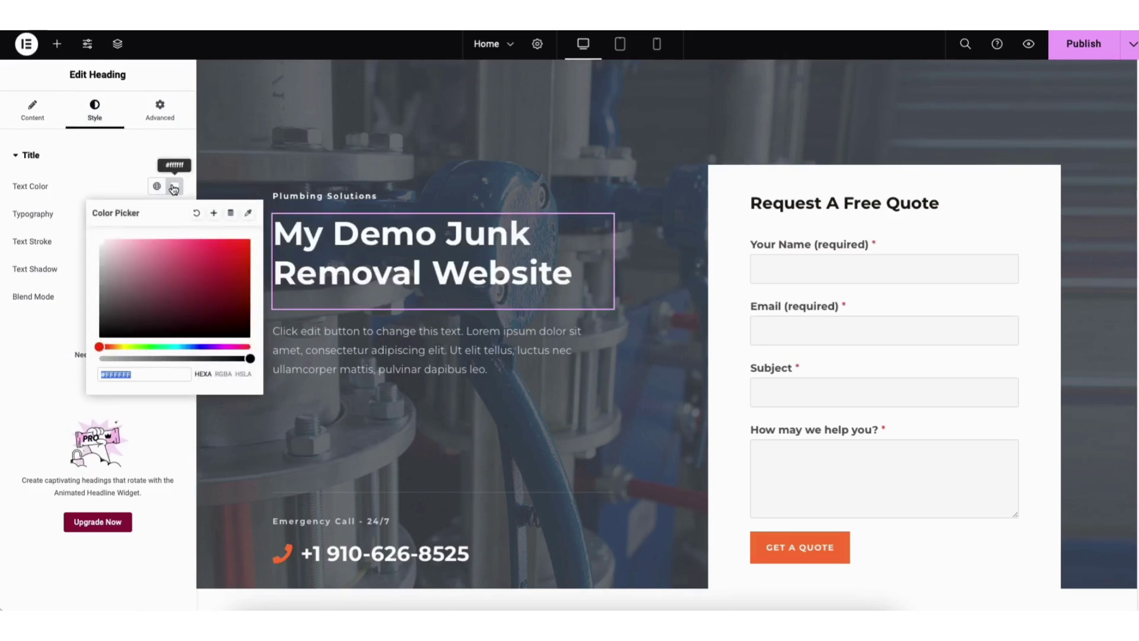
{"action": "left_click", "coordinate": [173, 188]}
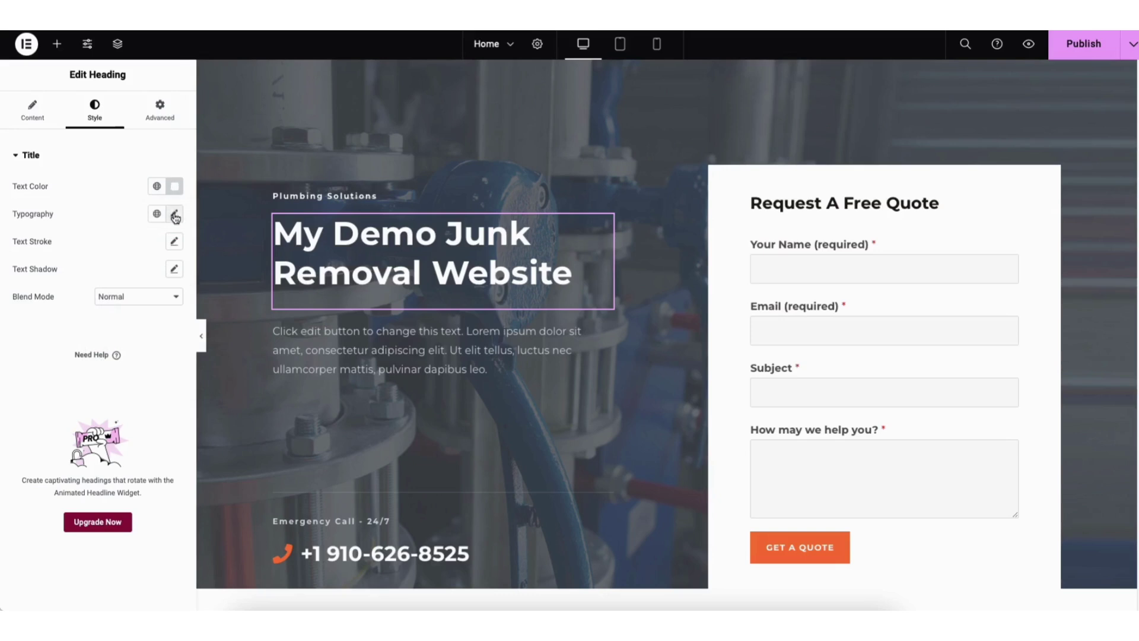
{"action": "left_click", "coordinate": [174, 215]}
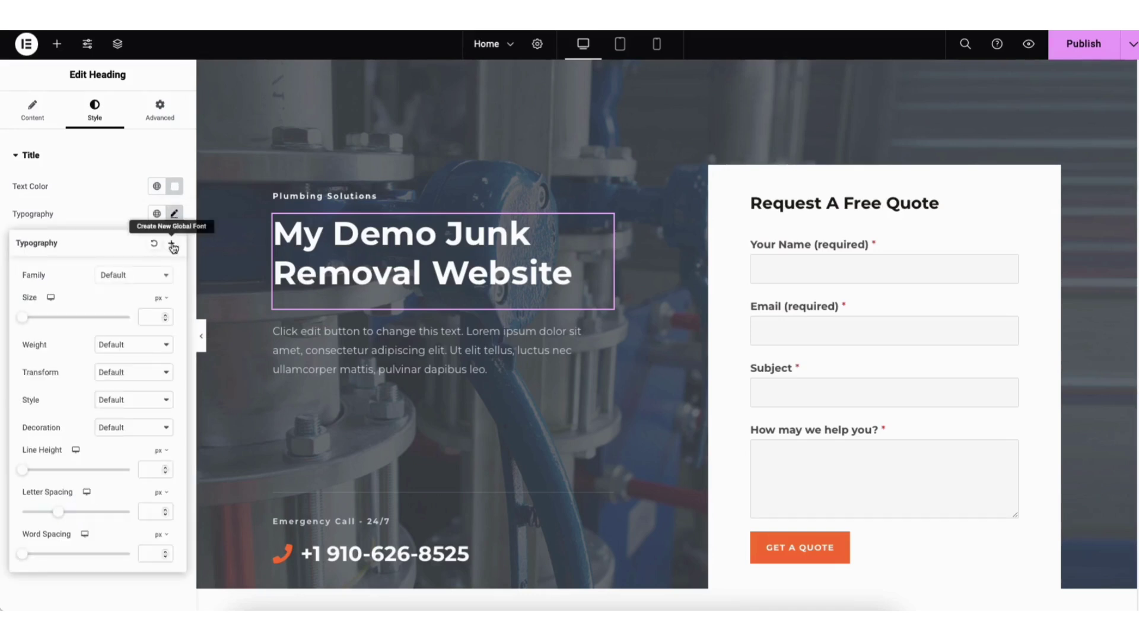
{"action": "left_click", "coordinate": [167, 277]}
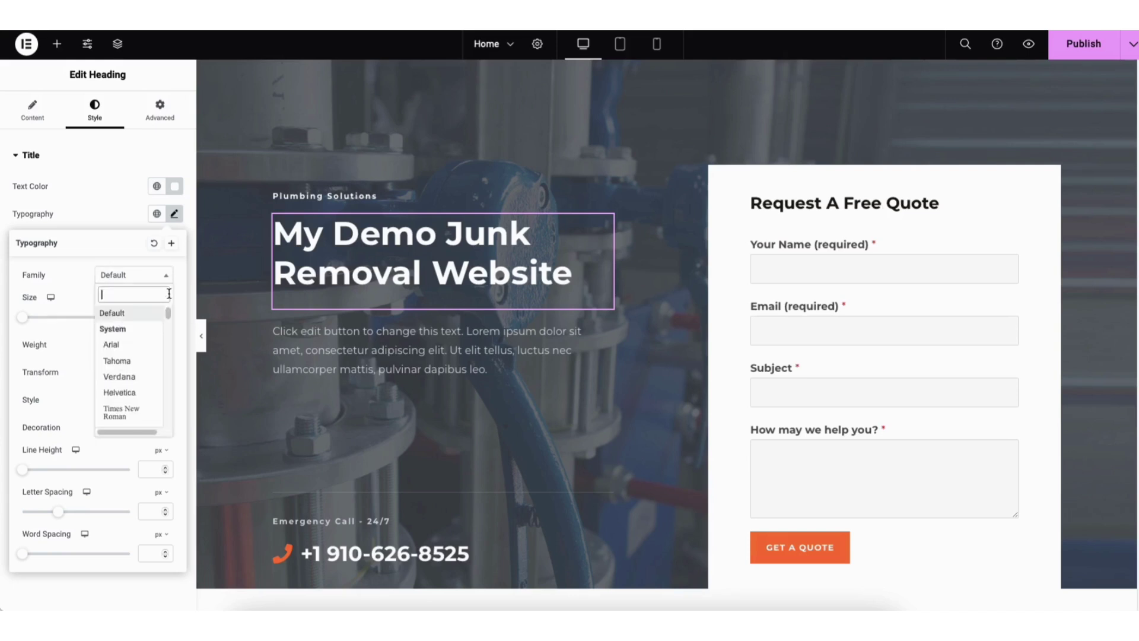
{"action": "left_click_drag", "start_coordinate": [168, 313], "coordinate": [170, 334]}
{"action": "left_click", "coordinate": [109, 203]}
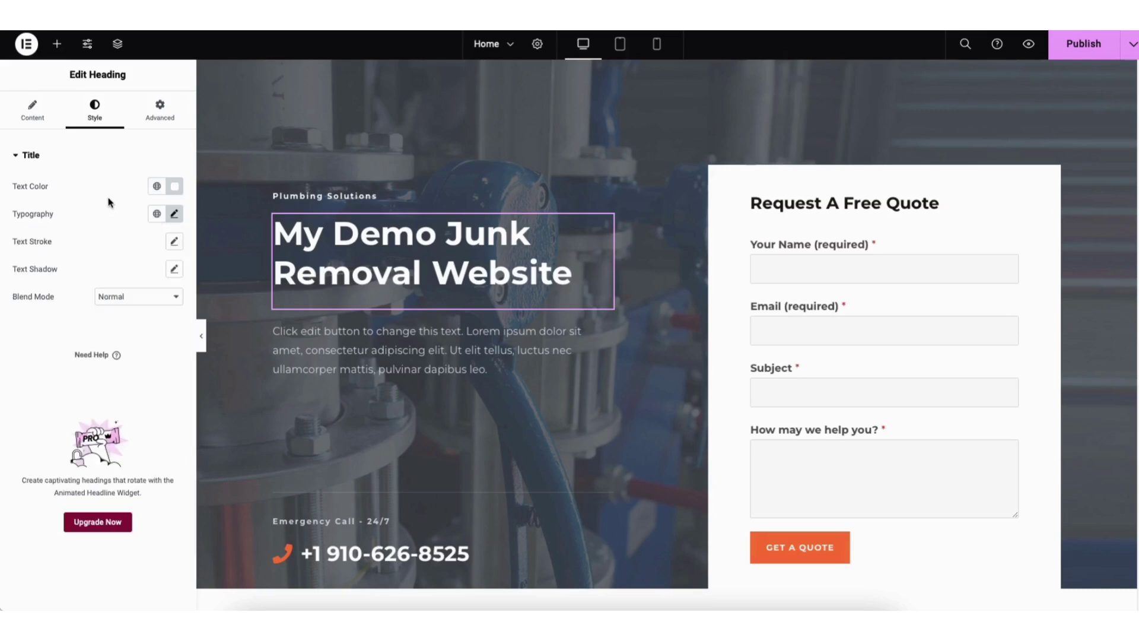
Open the hero container's style settings, try the Slideshow background type and switch back to Classic
{"action": "right_click", "coordinate": [305, 134]}
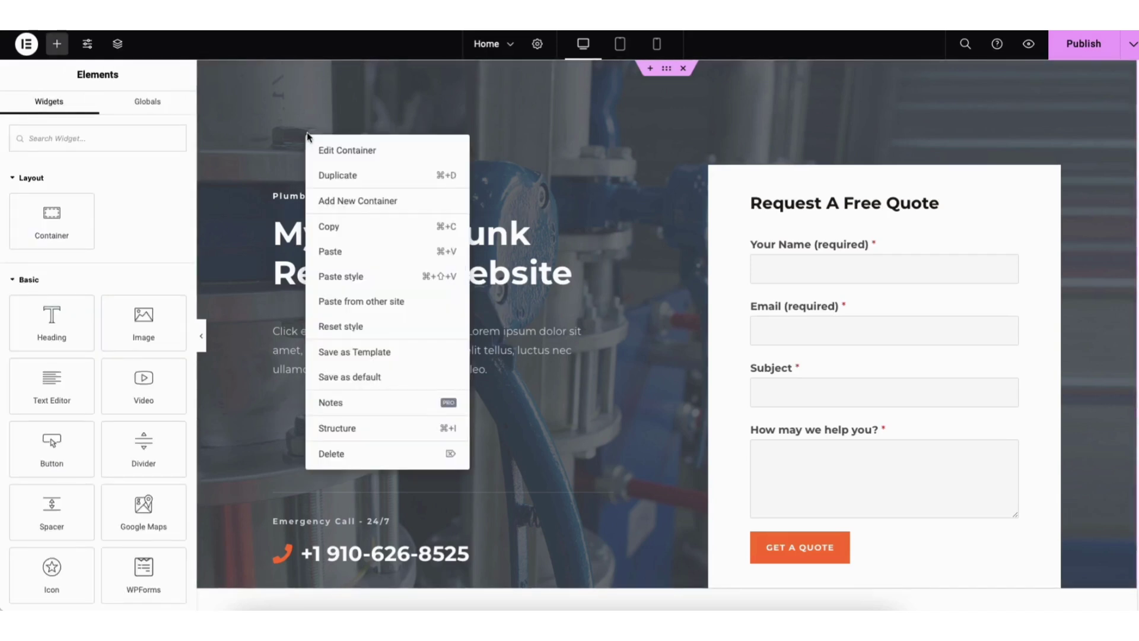
{"action": "left_click", "coordinate": [354, 154]}
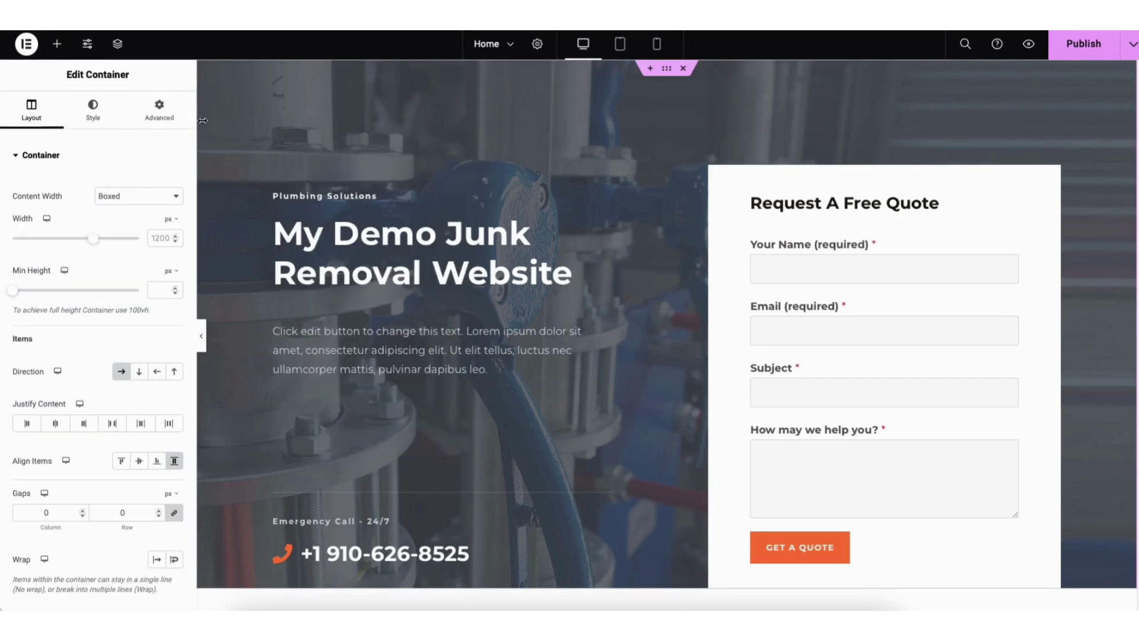
{"action": "left_click", "coordinate": [95, 113]}
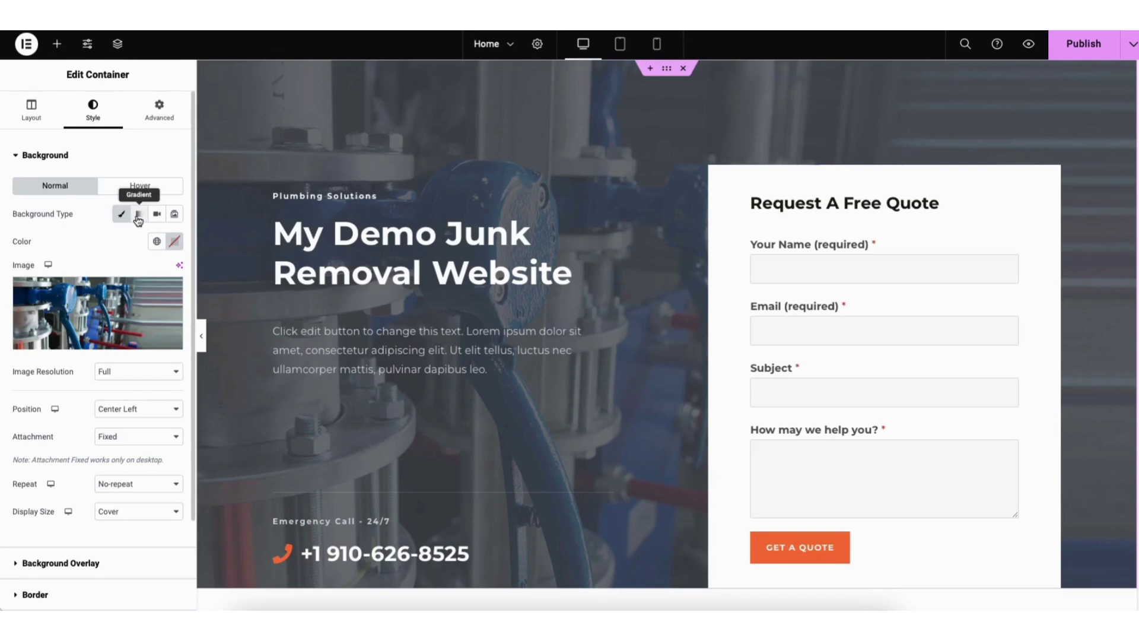
{"action": "left_click", "coordinate": [175, 217]}
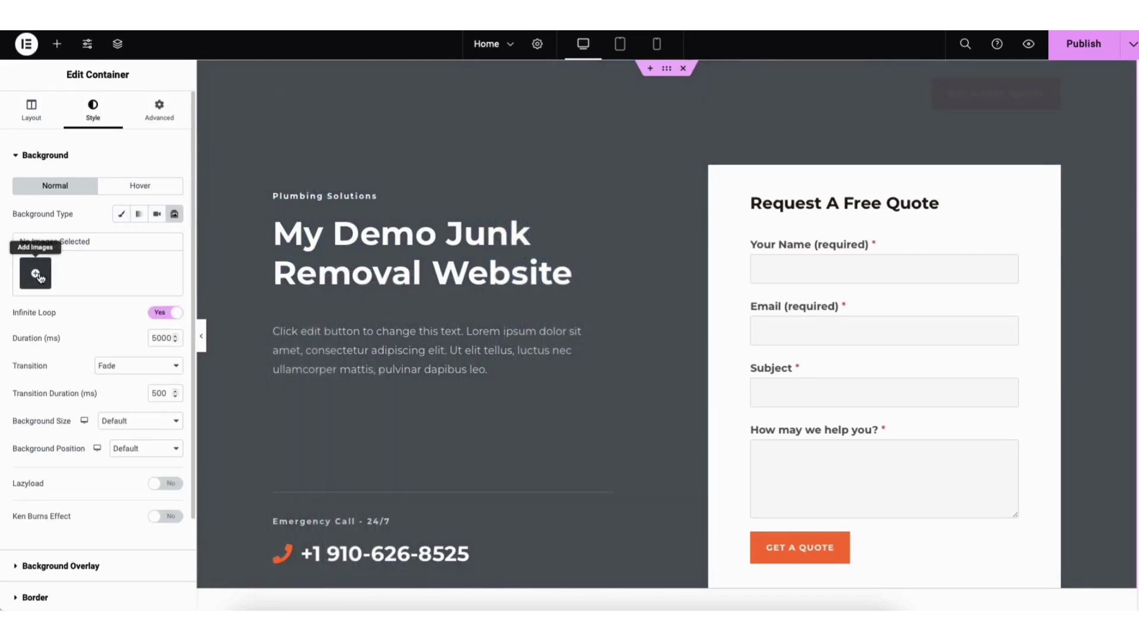
{"action": "left_click", "coordinate": [121, 218]}
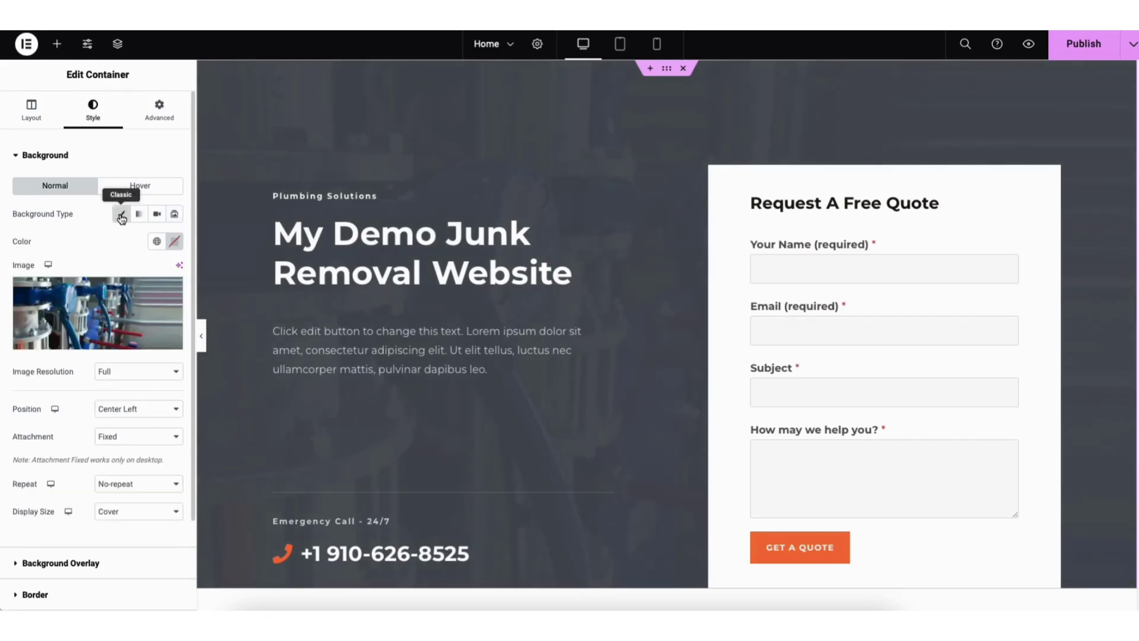
Replace the hero container's background image with junk-removal-website-tutorial.png from the media library
{"action": "mouse_move", "coordinate": [103, 311]}
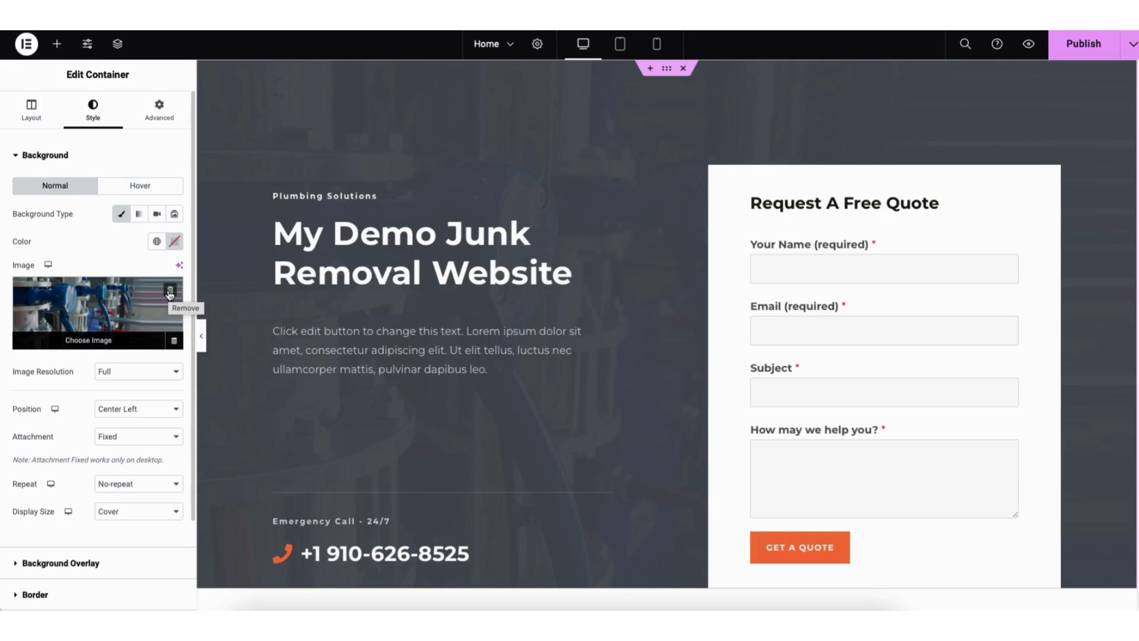
{"action": "left_click", "coordinate": [116, 326]}
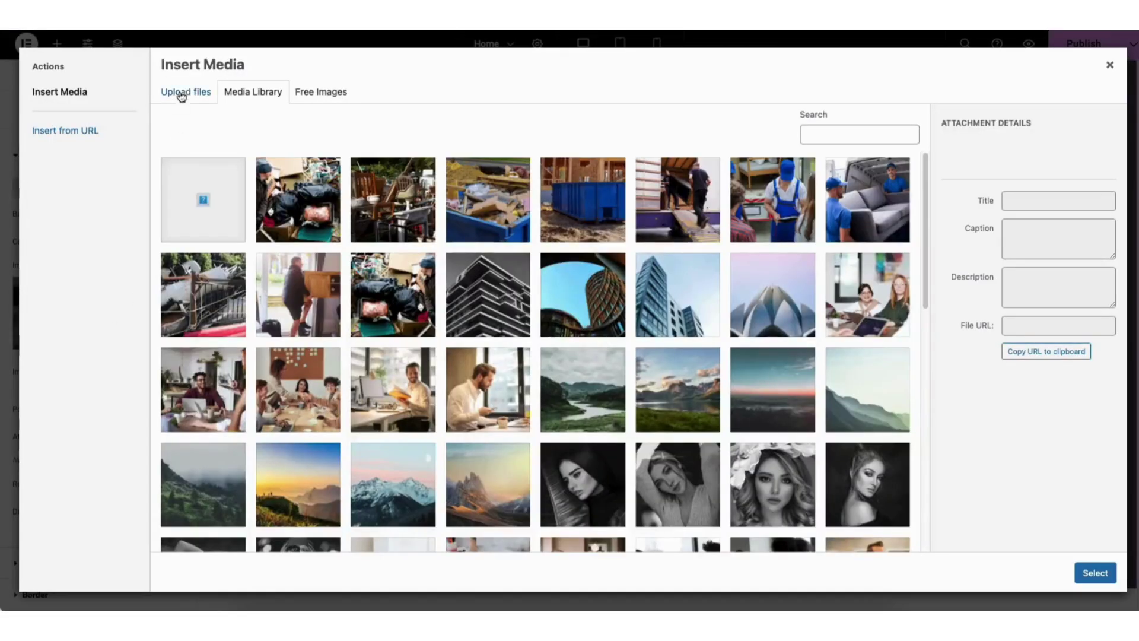
{"action": "left_click", "coordinate": [186, 94]}
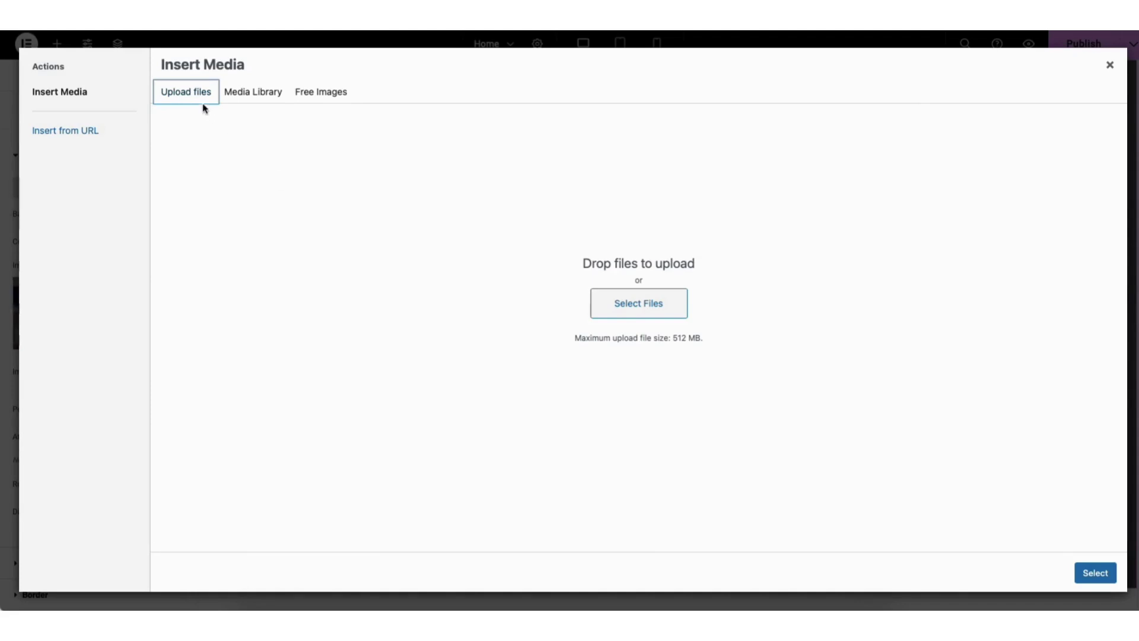
{"action": "left_click", "coordinate": [254, 95]}
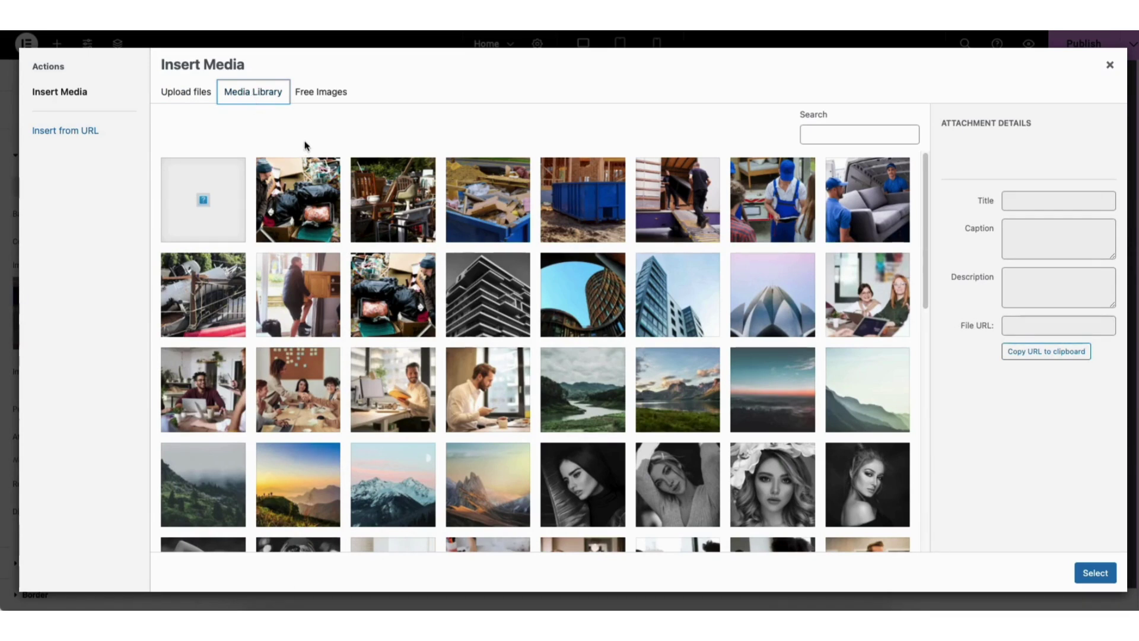
{"action": "left_click", "coordinate": [305, 213]}
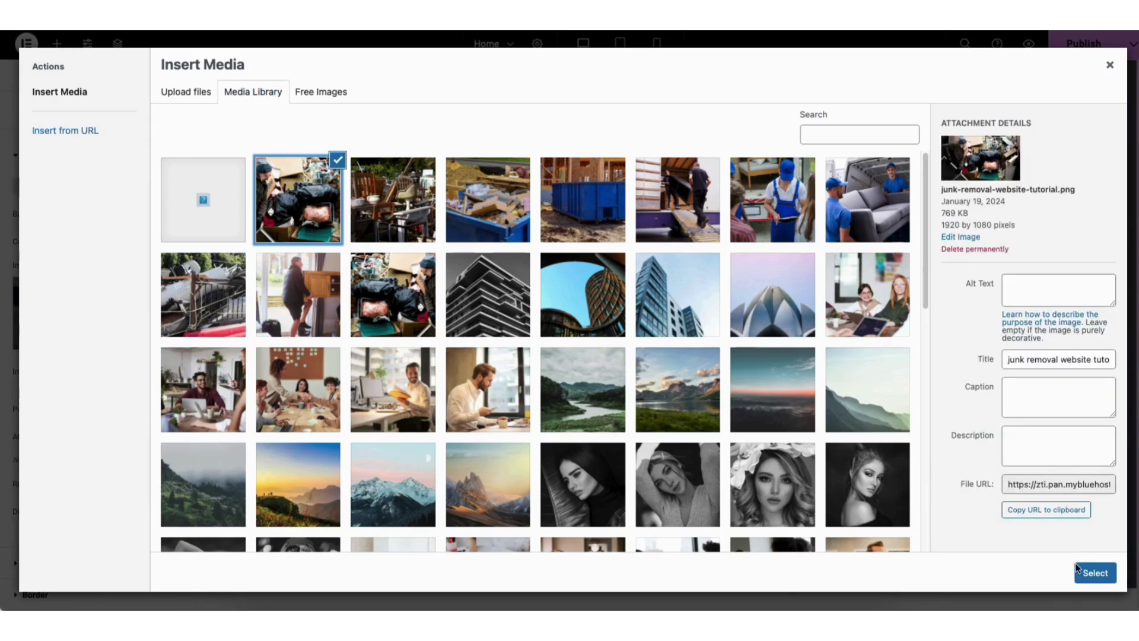
{"action": "left_click", "coordinate": [1091, 574]}
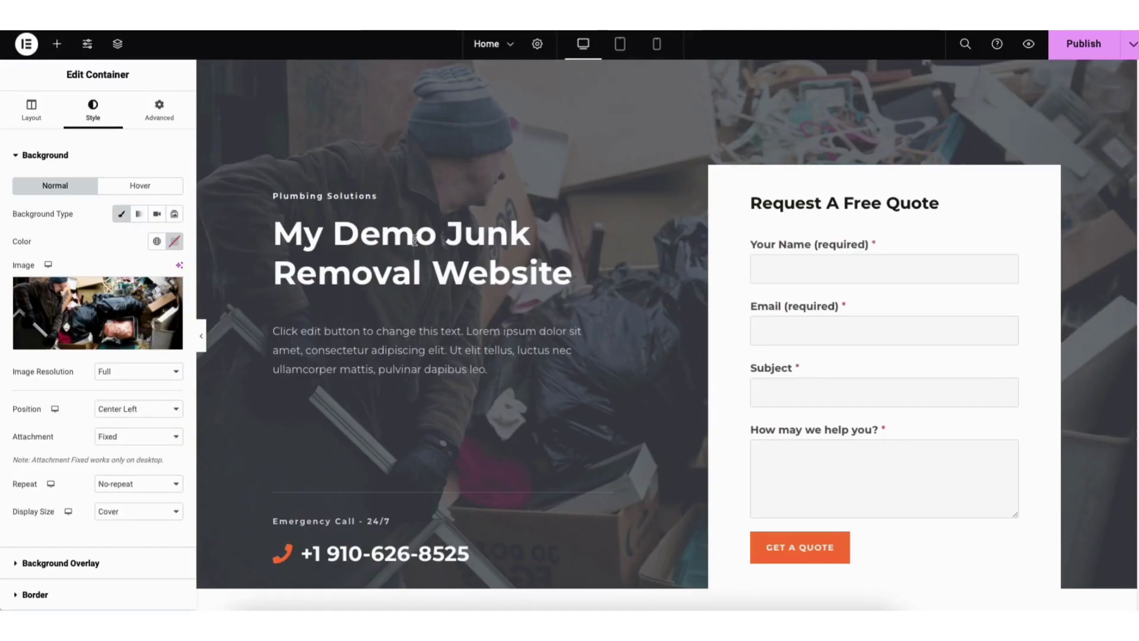
Give the hero container's background overlay a custom near-black color and set its opacity to 0.74
{"action": "left_click", "coordinate": [66, 563]}
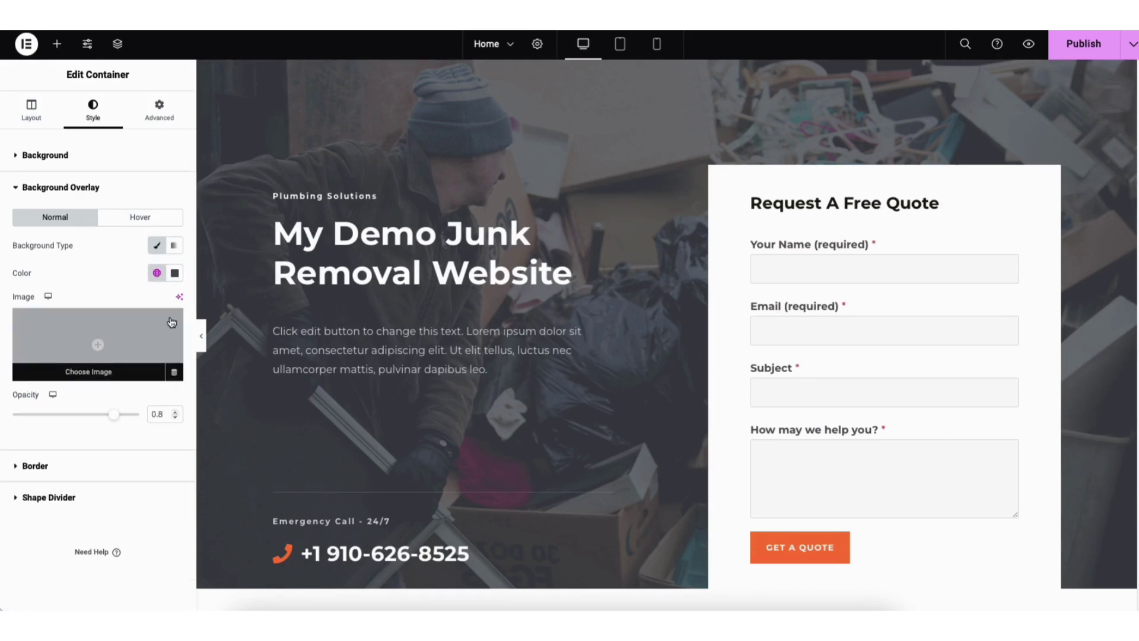
{"action": "left_click", "coordinate": [175, 274]}
{"action": "mouse_move", "coordinate": [122, 390]}
{"action": "left_mouse_down"}
{"action": "mouse_move", "coordinate": [185, 366]}
{"action": "mouse_move", "coordinate": [112, 417]}
{"action": "mouse_move", "coordinate": [54, 421]}
{"action": "mouse_move", "coordinate": [108, 421]}
{"action": "left_mouse_up"}
{"action": "left_click", "coordinate": [91, 275]}
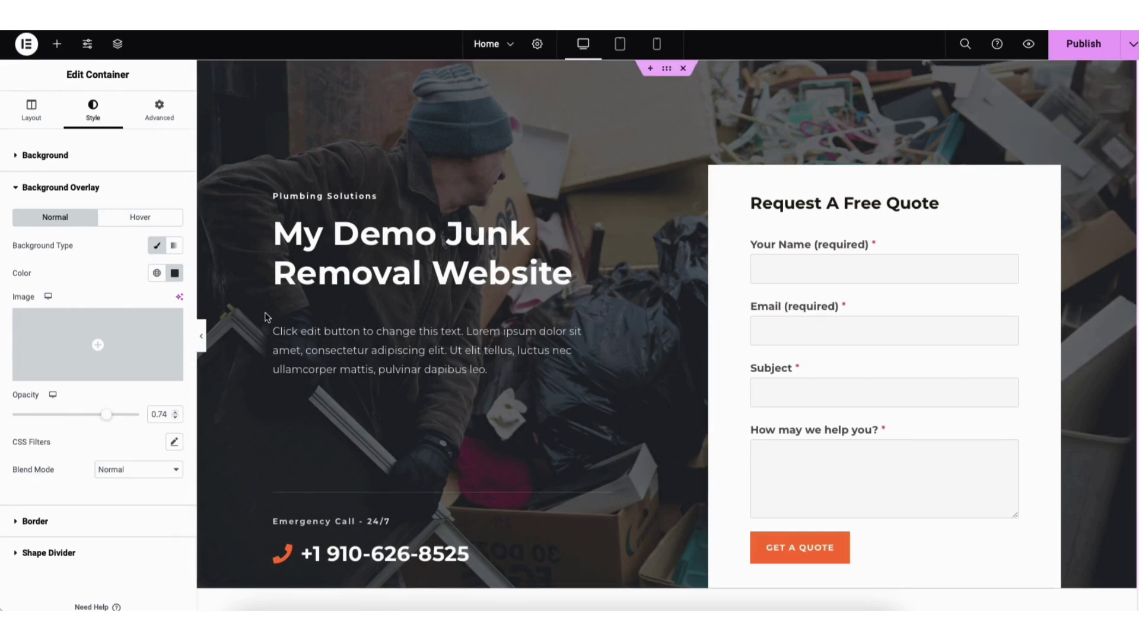
Examine the text, icon and link settings of the hero's phone number item, including the icon library, keeping the current icon
{"action": "left_click", "coordinate": [346, 553]}
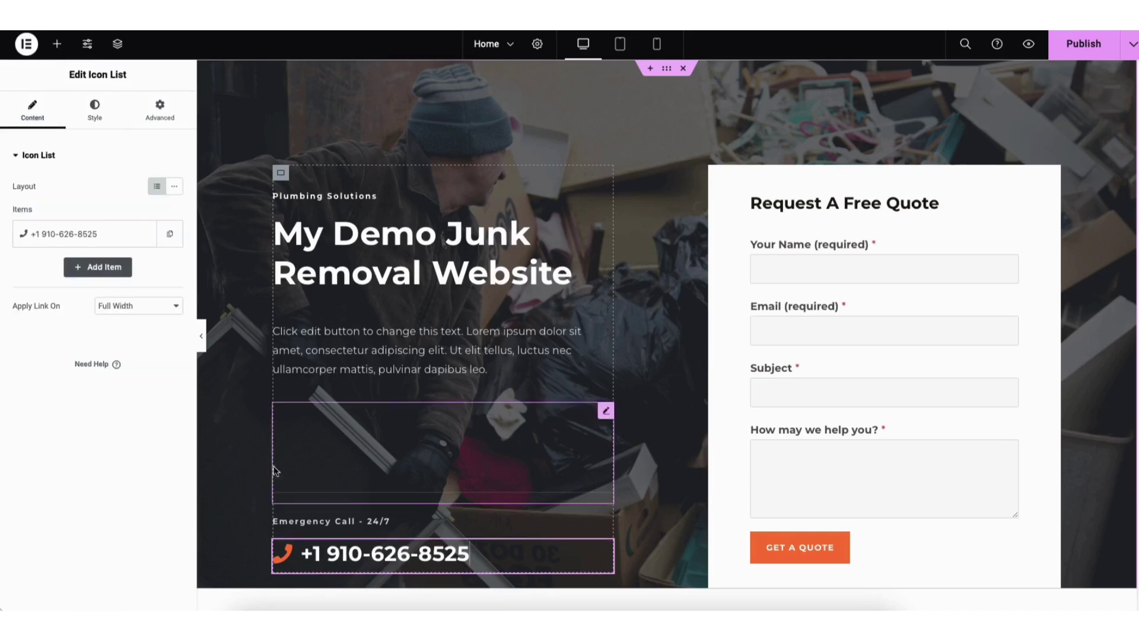
{"action": "left_click", "coordinate": [89, 233]}
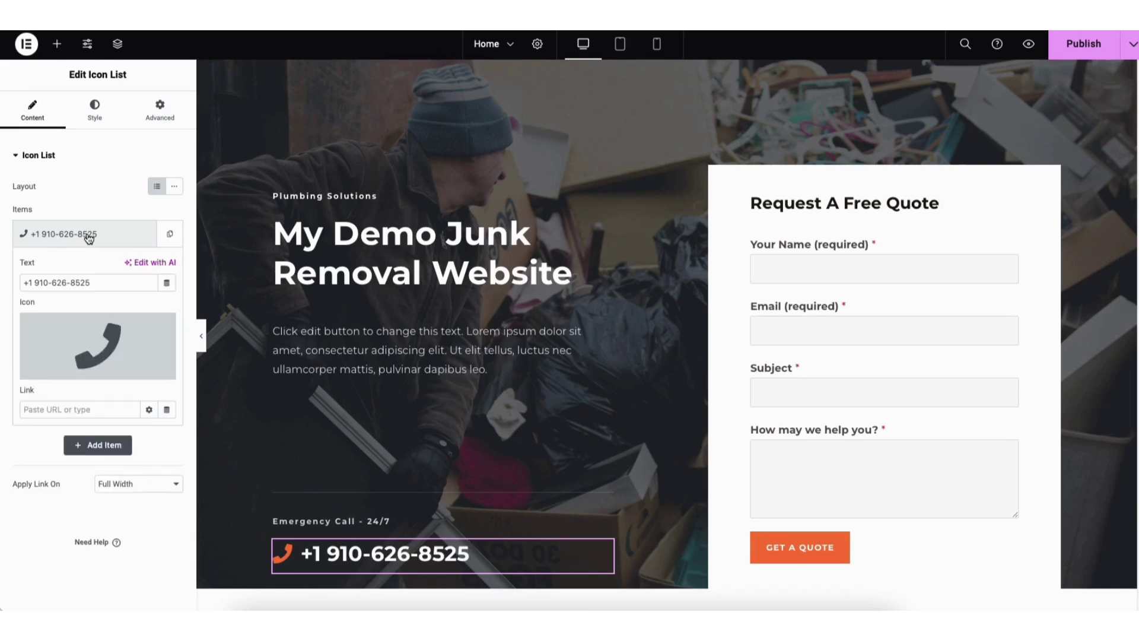
{"action": "left_click_drag", "start_coordinate": [24, 282], "coordinate": [113, 285]}
{"action": "left_click", "coordinate": [90, 263]}
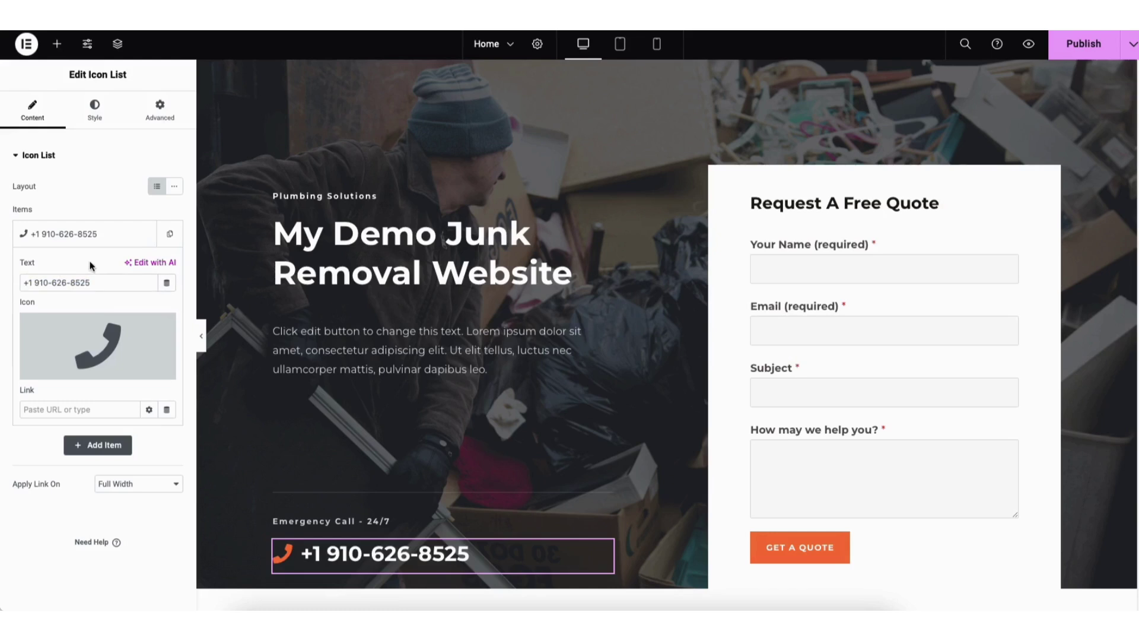
{"action": "mouse_move", "coordinate": [100, 322]}
{"action": "mouse_move", "coordinate": [93, 349]}
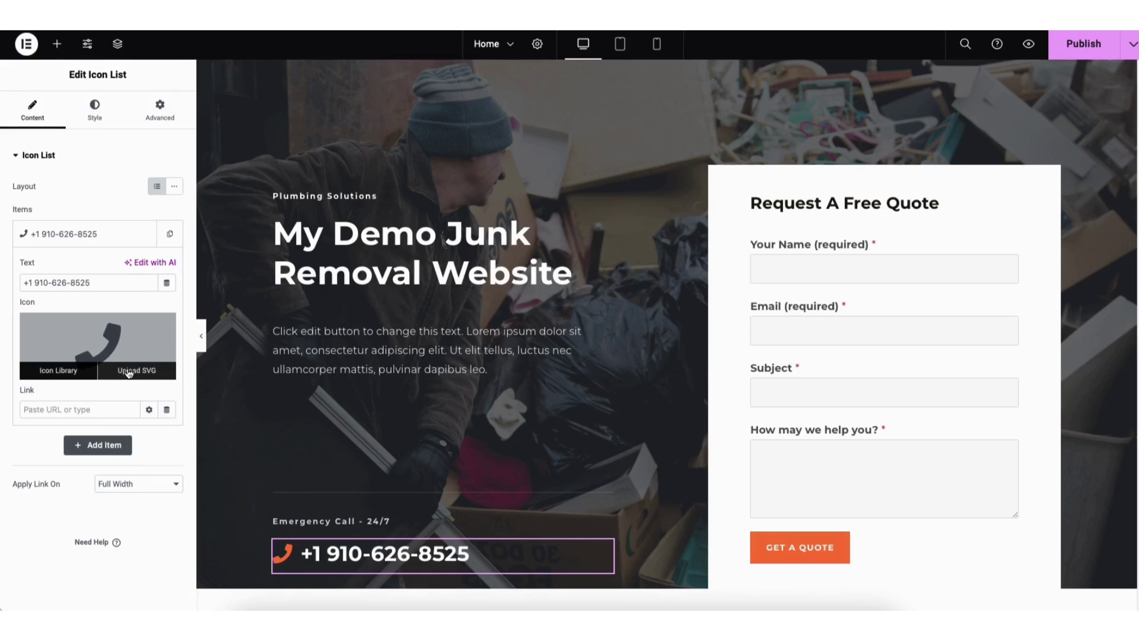
{"action": "left_click", "coordinate": [78, 373]}
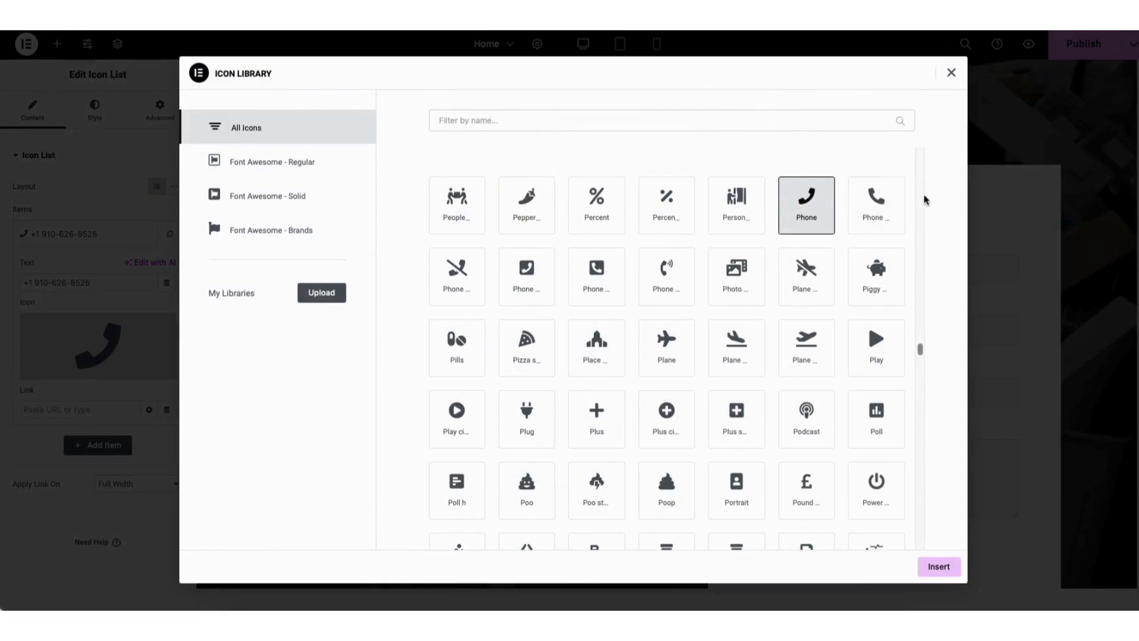
{"action": "left_click_drag", "start_coordinate": [920, 350], "coordinate": [918, 294]}
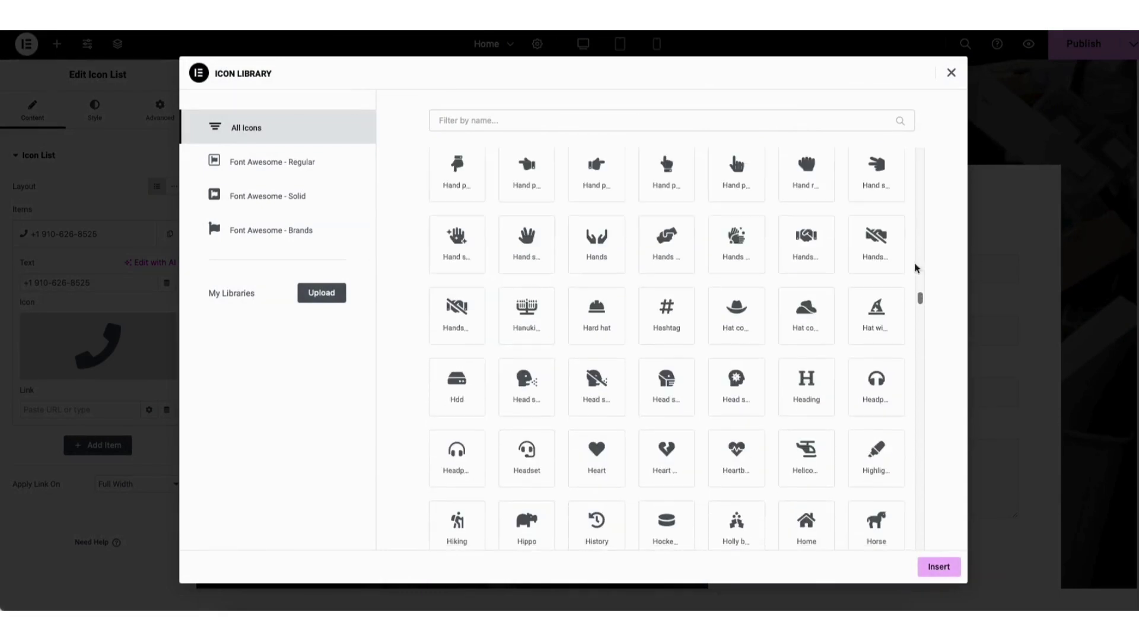
{"action": "left_click", "coordinate": [950, 72]}
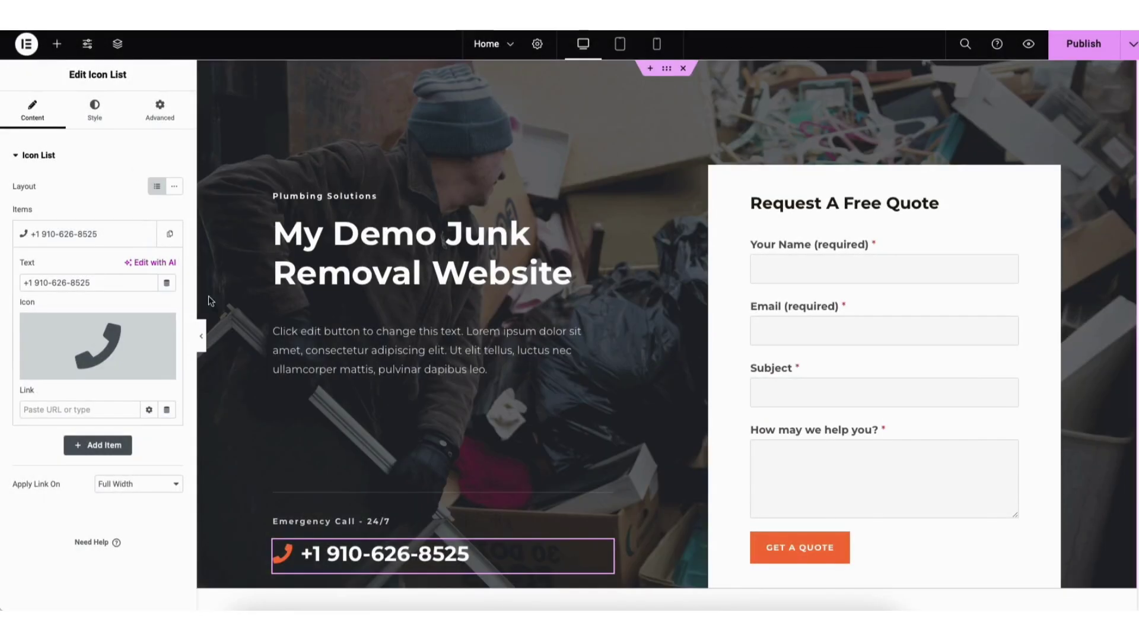
Examine the phone number icon list's style options for list spacing, icon, text typography, font families and normal and hover text colors
{"action": "left_click", "coordinate": [94, 113]}
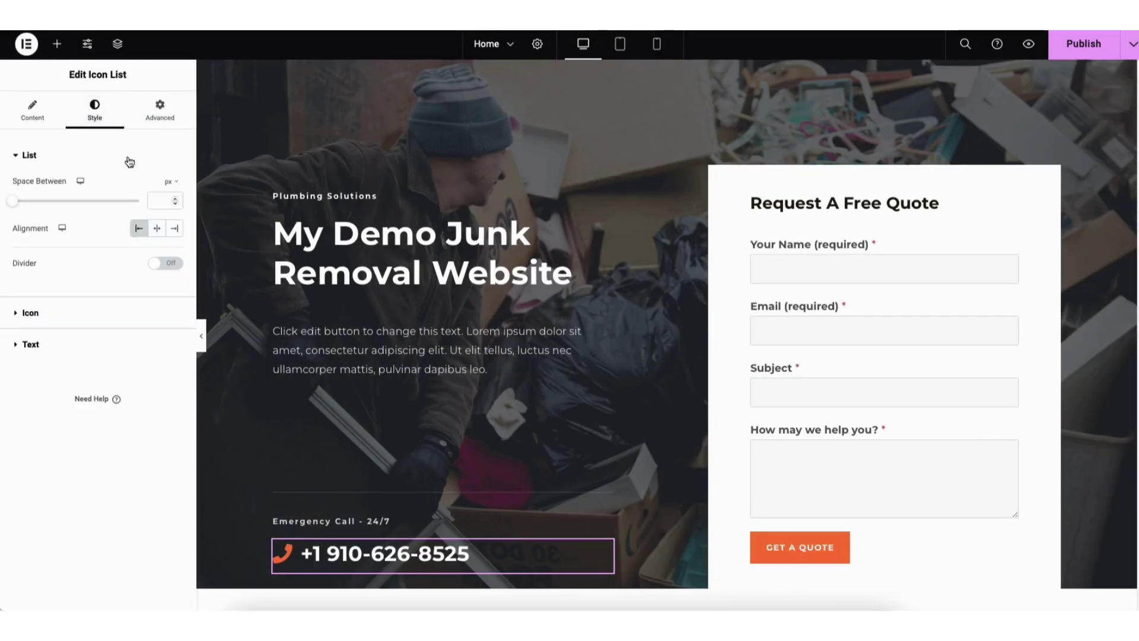
{"action": "left_click", "coordinate": [31, 312]}
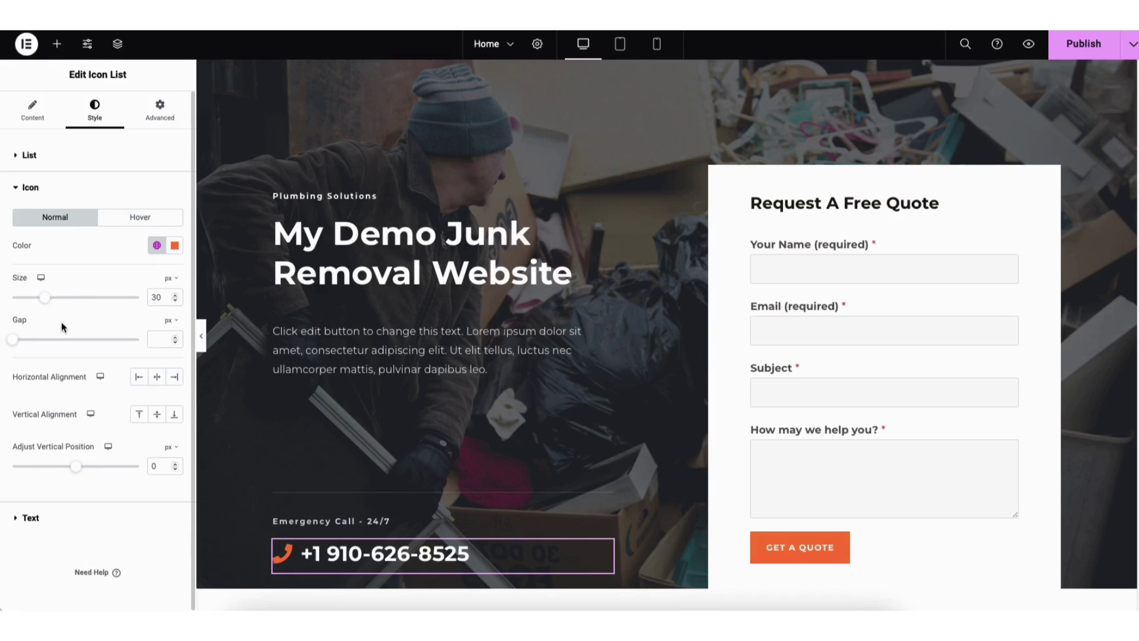
{"action": "left_click", "coordinate": [26, 518]}
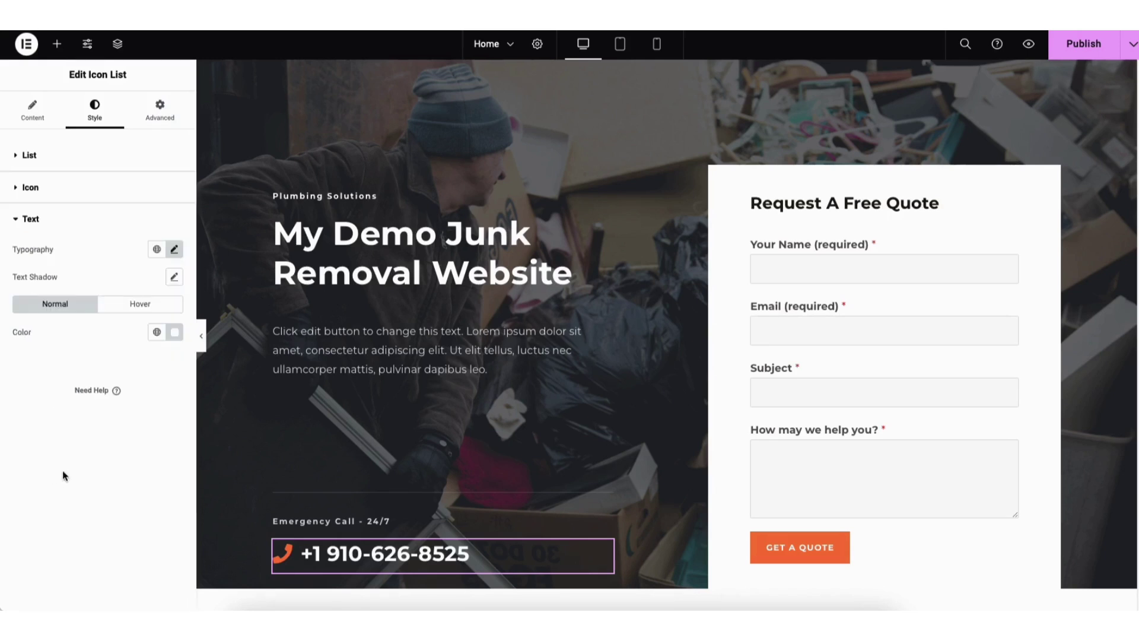
{"action": "left_click", "coordinate": [175, 251]}
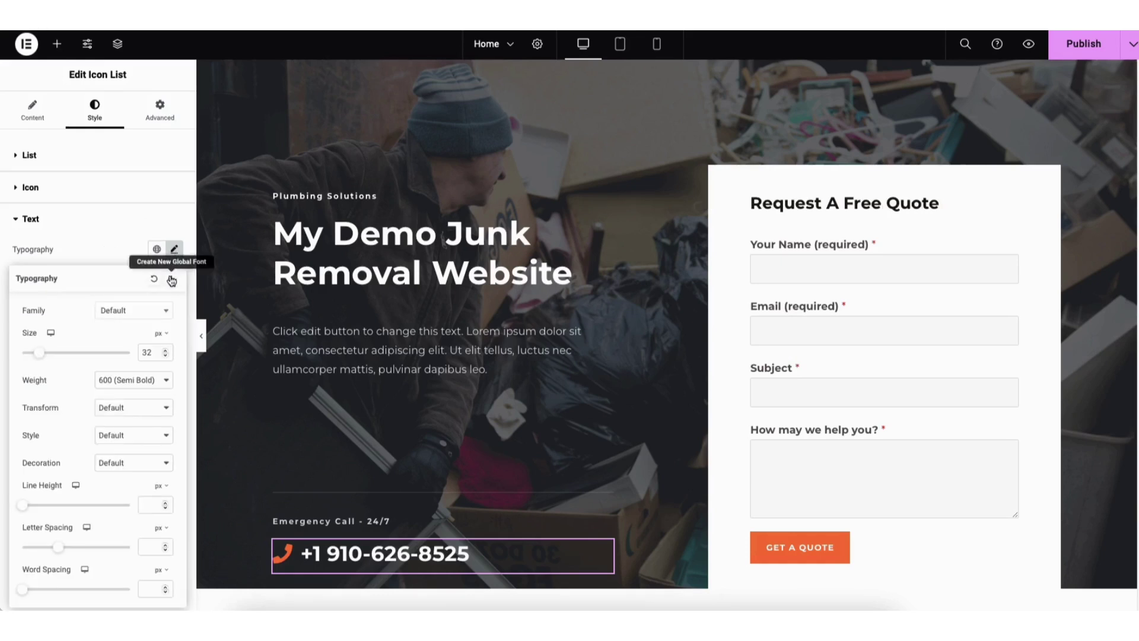
{"action": "left_click", "coordinate": [169, 313]}
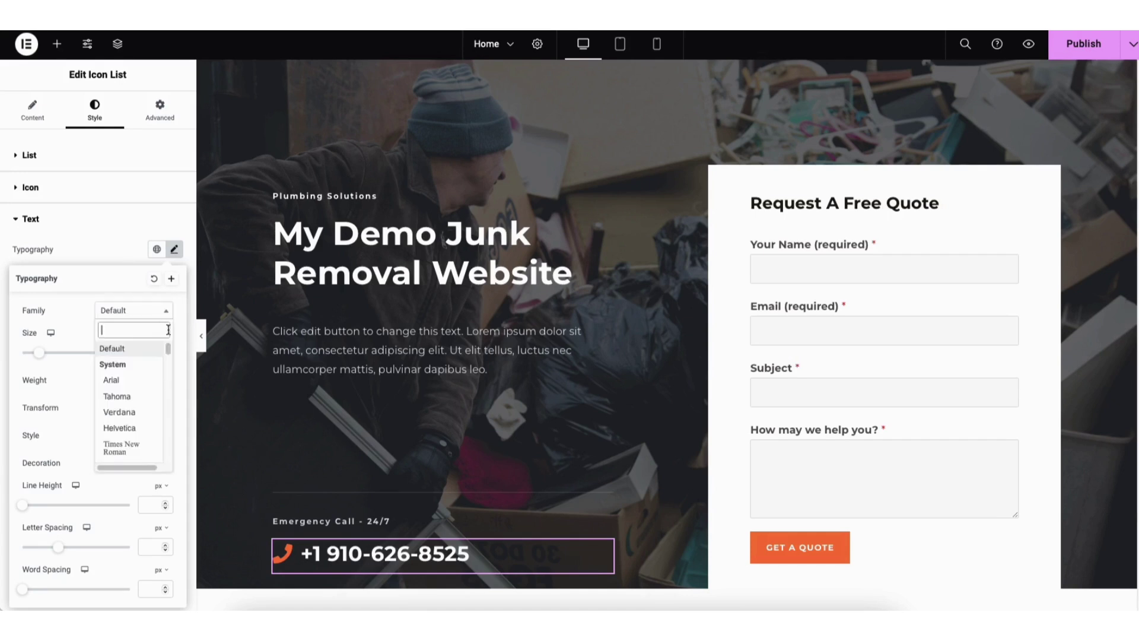
{"action": "left_click_drag", "start_coordinate": [169, 349], "coordinate": [172, 366]}
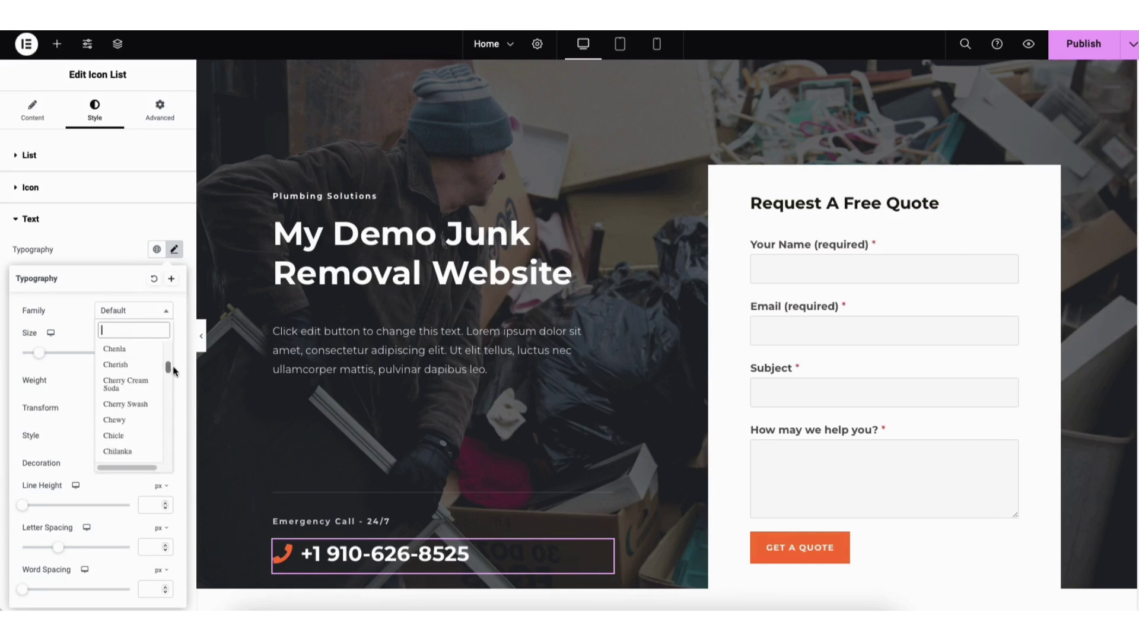
{"action": "left_click", "coordinate": [109, 272]}
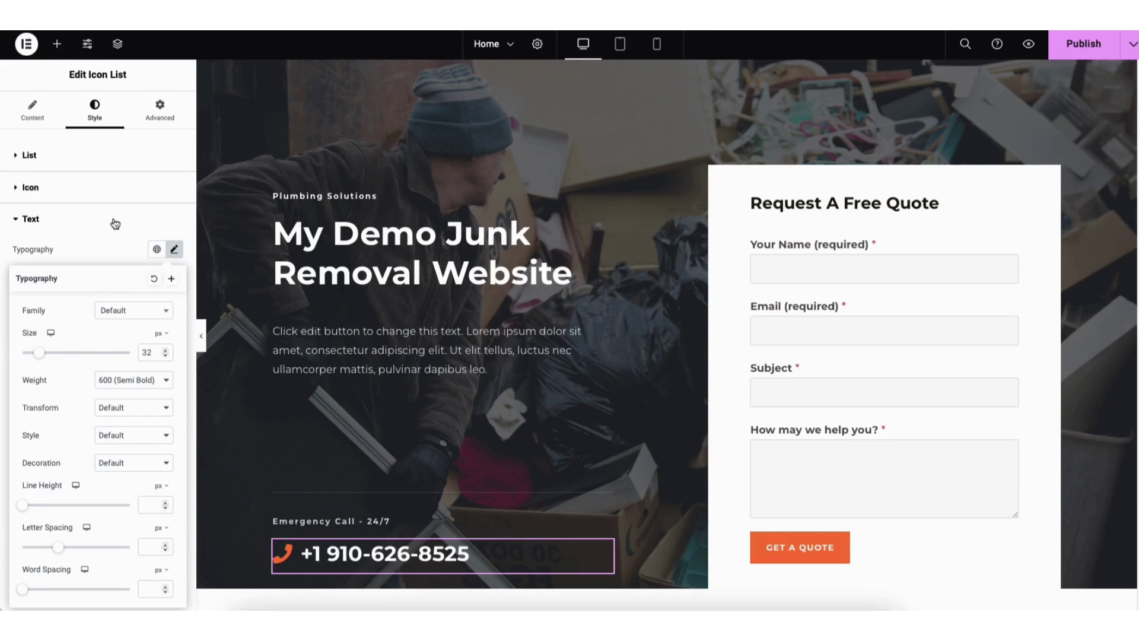
{"action": "left_click", "coordinate": [38, 221]}
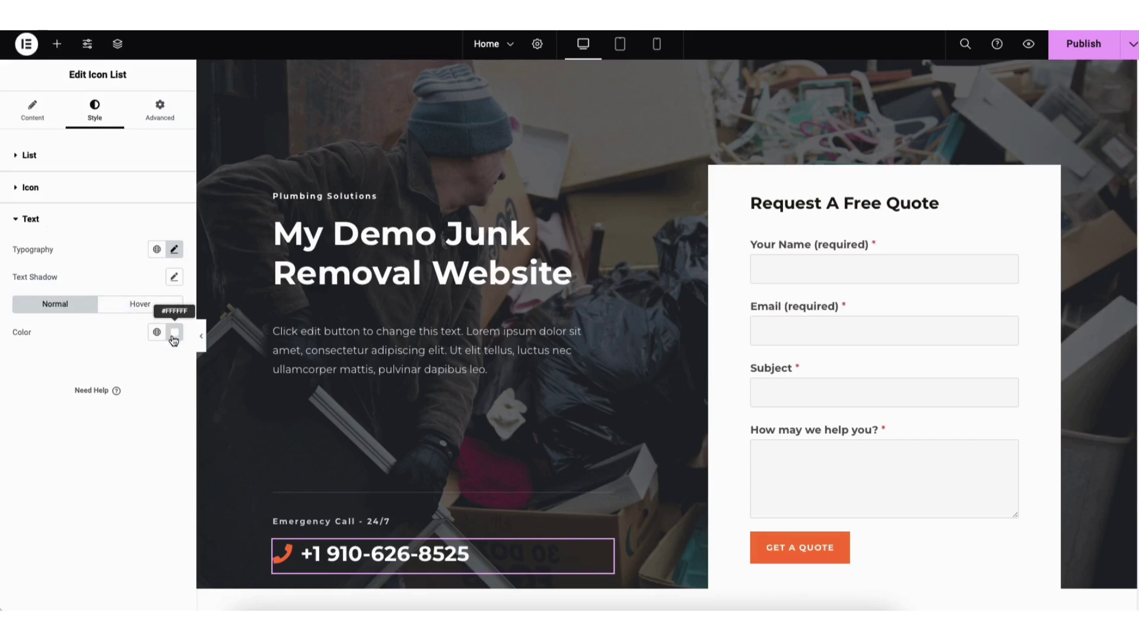
{"action": "left_click", "coordinate": [138, 306]}
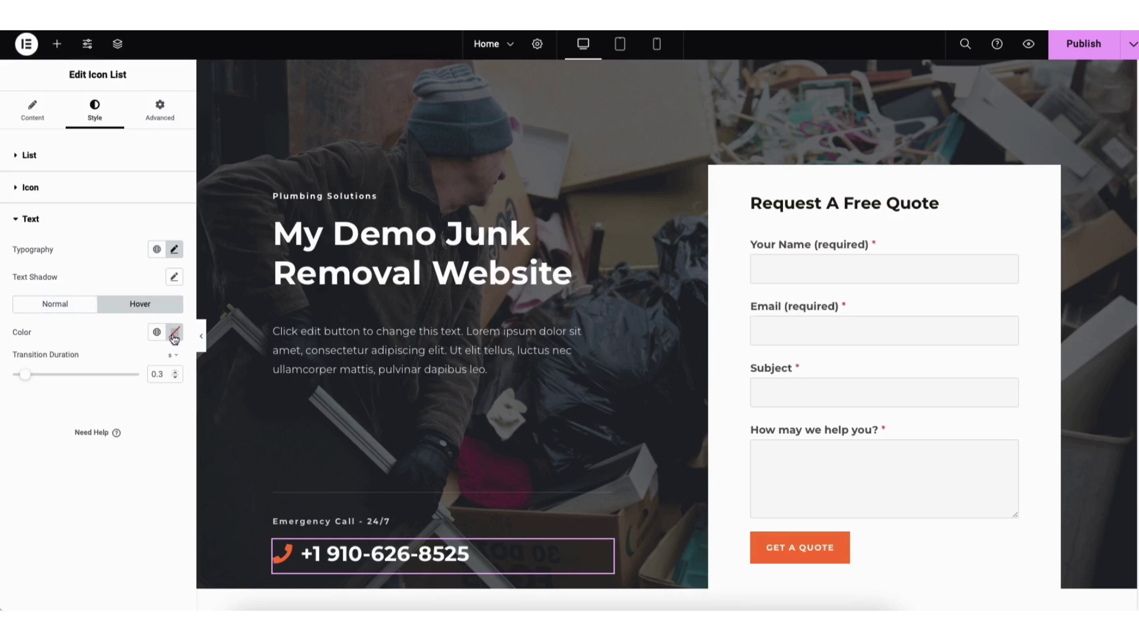
Delete the phone number icon list from the hero and add a Button widget below the hero paragraph
{"action": "right_click", "coordinate": [336, 553]}
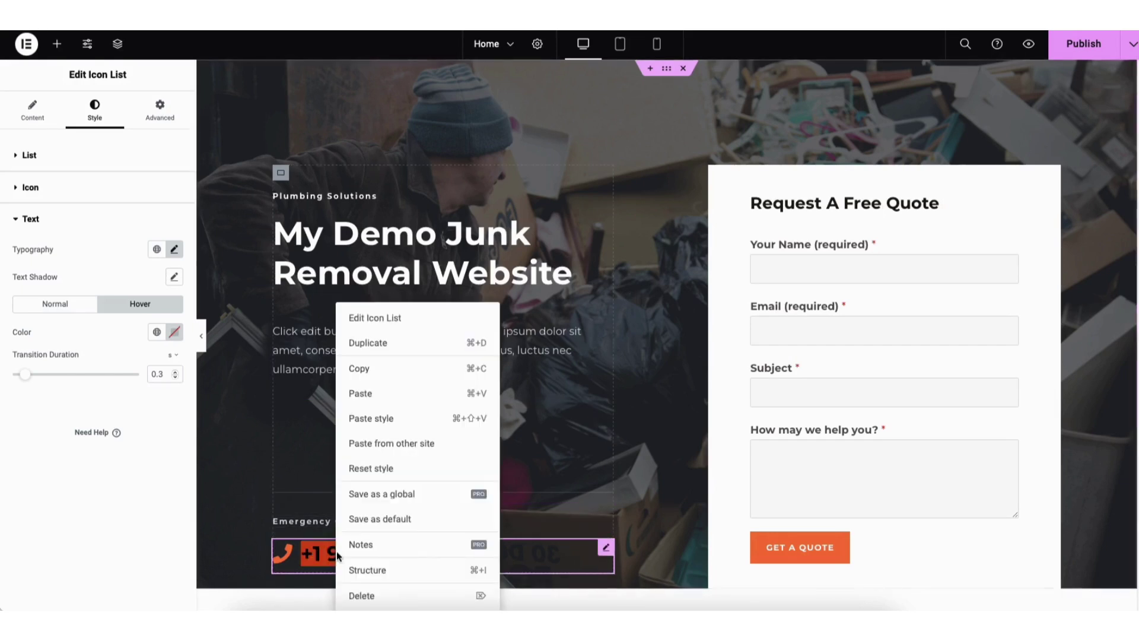
{"action": "left_click", "coordinate": [366, 596]}
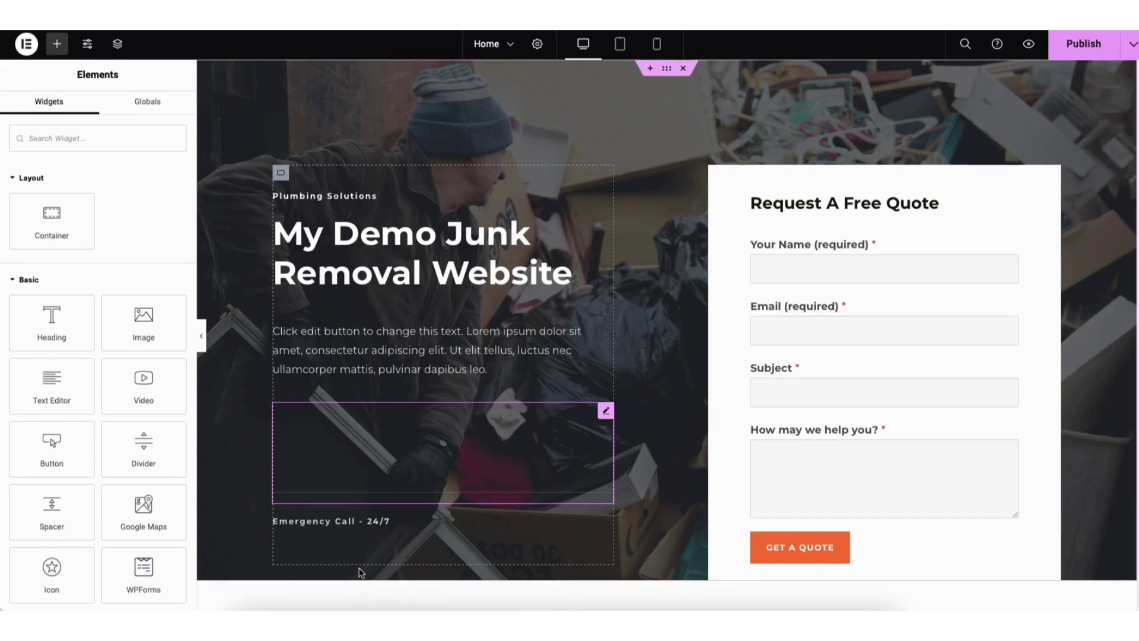
{"action": "left_click", "coordinate": [58, 46]}
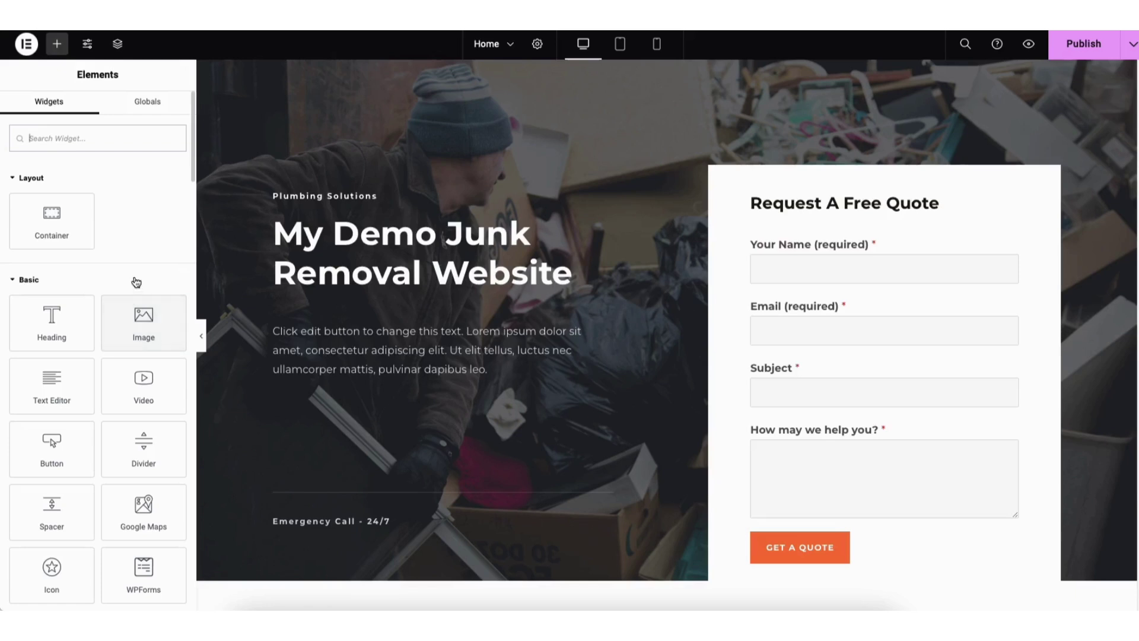
{"action": "left_click_drag", "start_coordinate": [47, 453], "coordinate": [348, 410]}
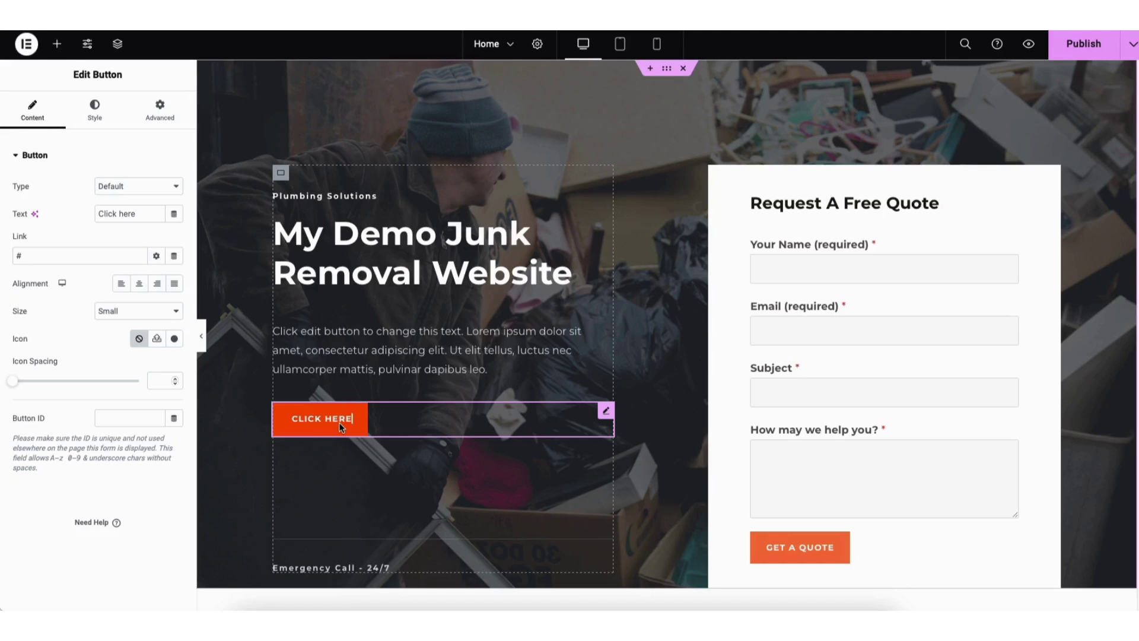
Change the hero button's text to "Request a Quote!"
{"action": "left_click_drag", "start_coordinate": [98, 212], "coordinate": [140, 213]}
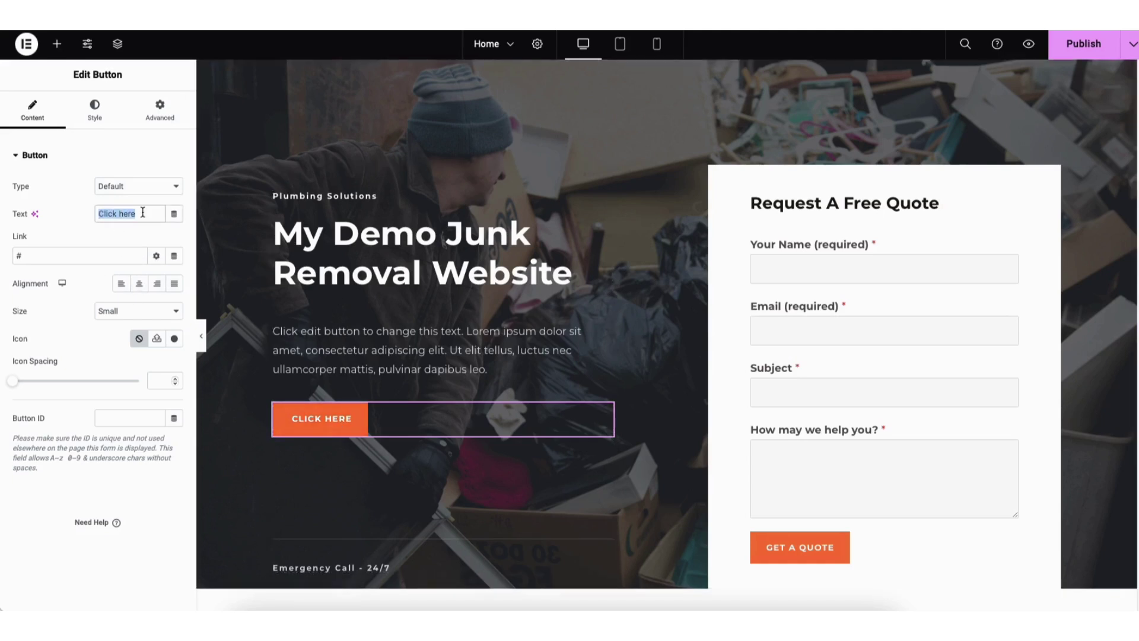
{"action": "type", "text": "Req"}
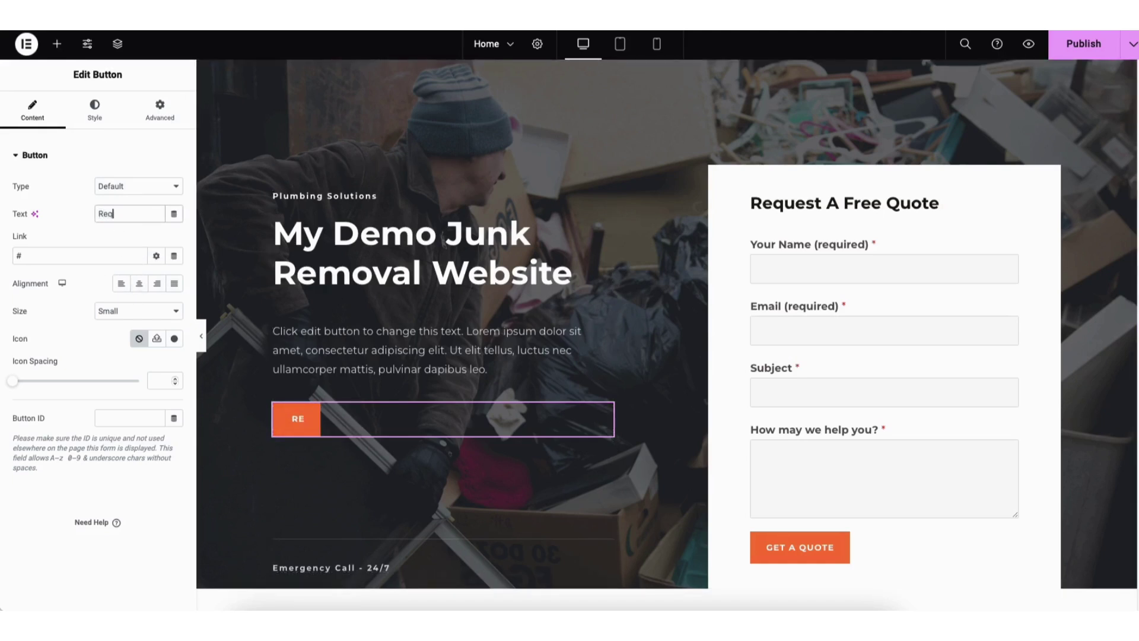
{"action": "type", "text": "uest a Quote!"}
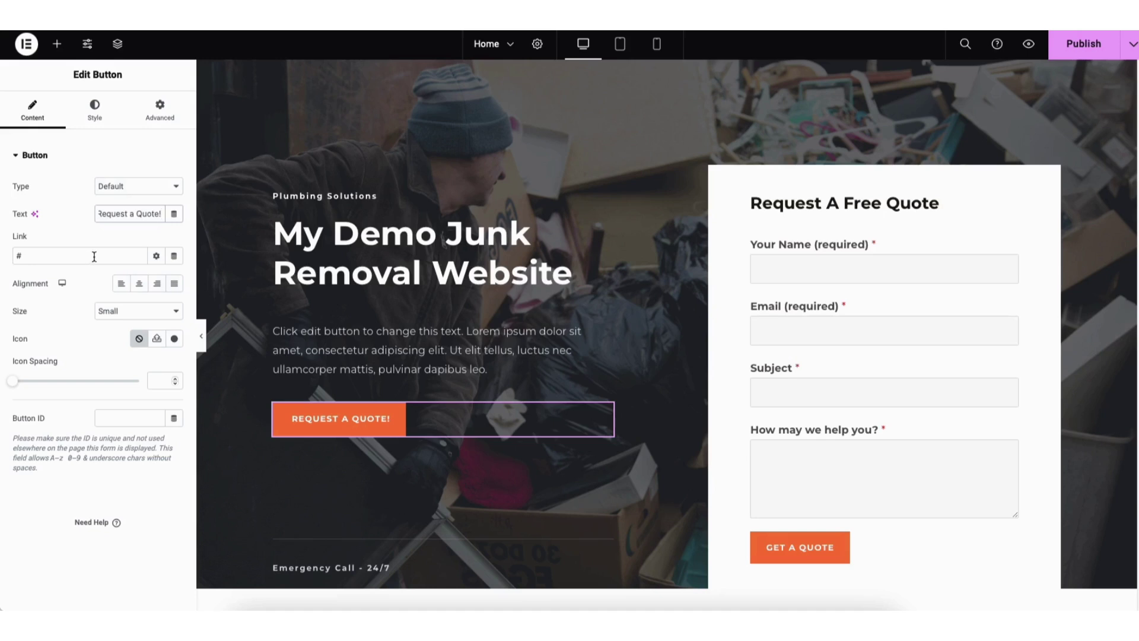
Examine the hero button's link, size and icon options, the icon library, and its normal and hover style settings
{"action": "left_click", "coordinate": [156, 256]}
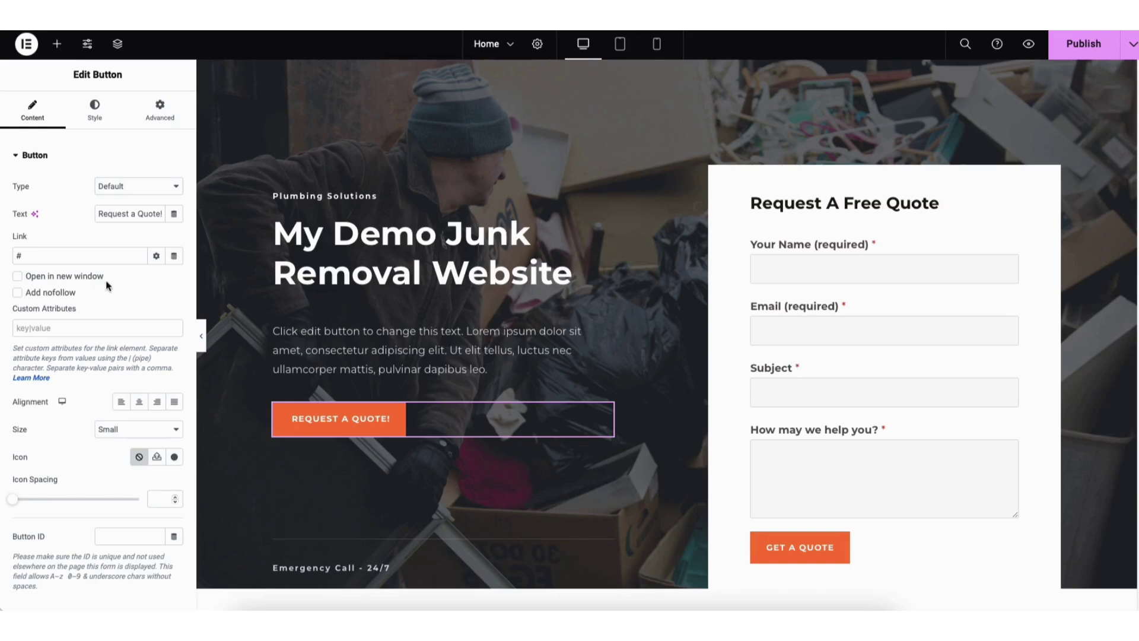
{"action": "left_click", "coordinate": [156, 257]}
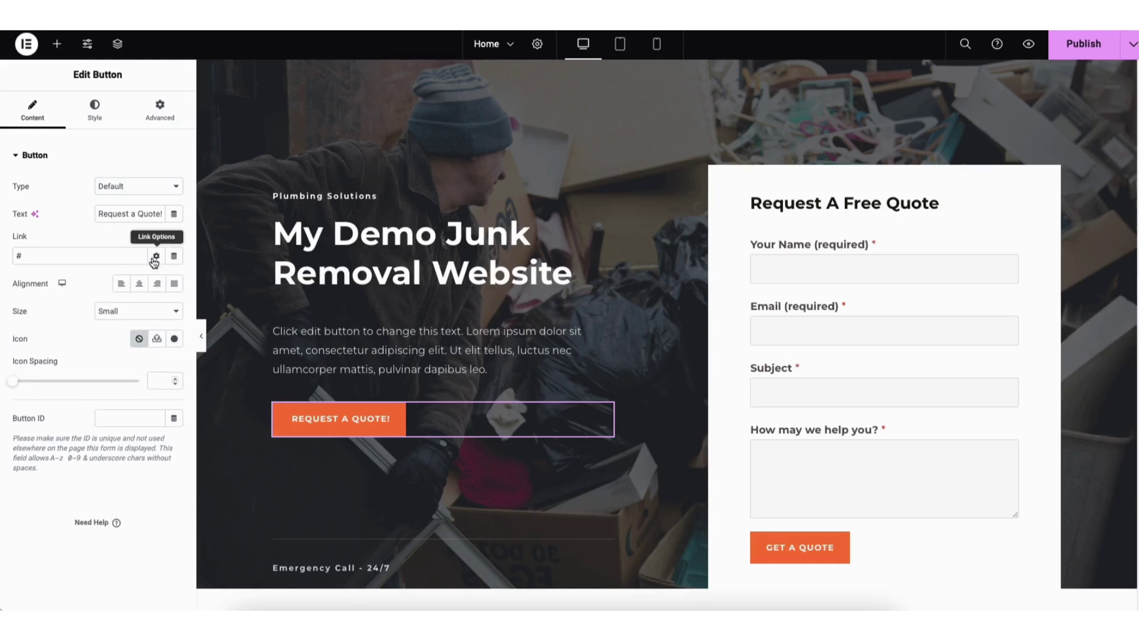
{"action": "left_click", "coordinate": [123, 312]}
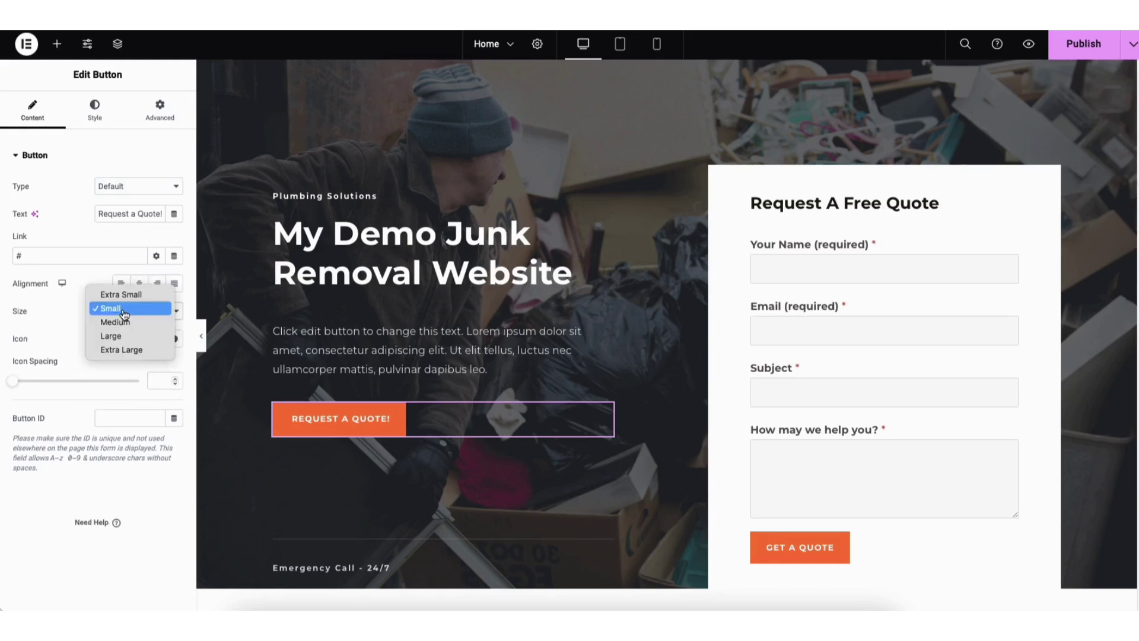
{"action": "left_click", "coordinate": [124, 313]}
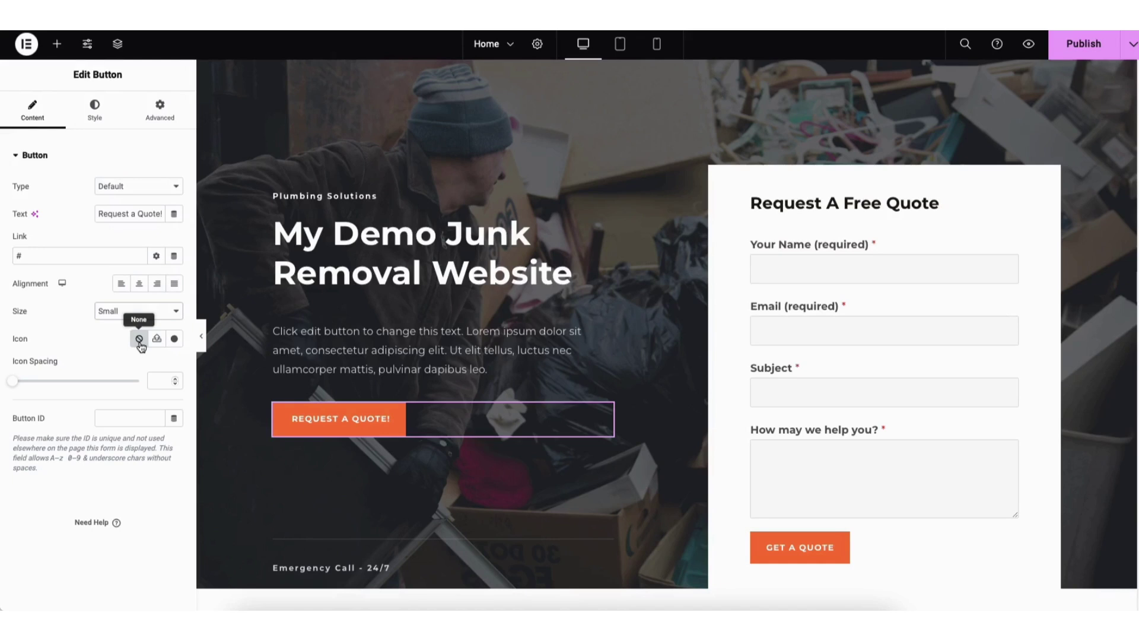
{"action": "left_click", "coordinate": [174, 340]}
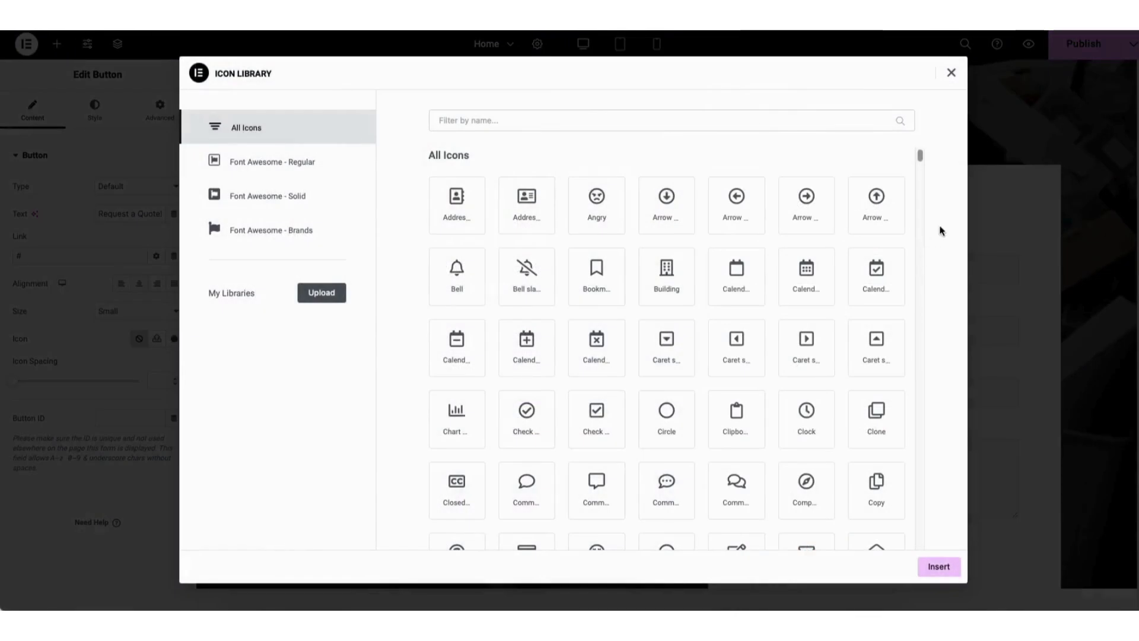
{"action": "left_click_drag", "start_coordinate": [920, 156], "coordinate": [924, 178]}
{"action": "left_click", "coordinate": [950, 73]}
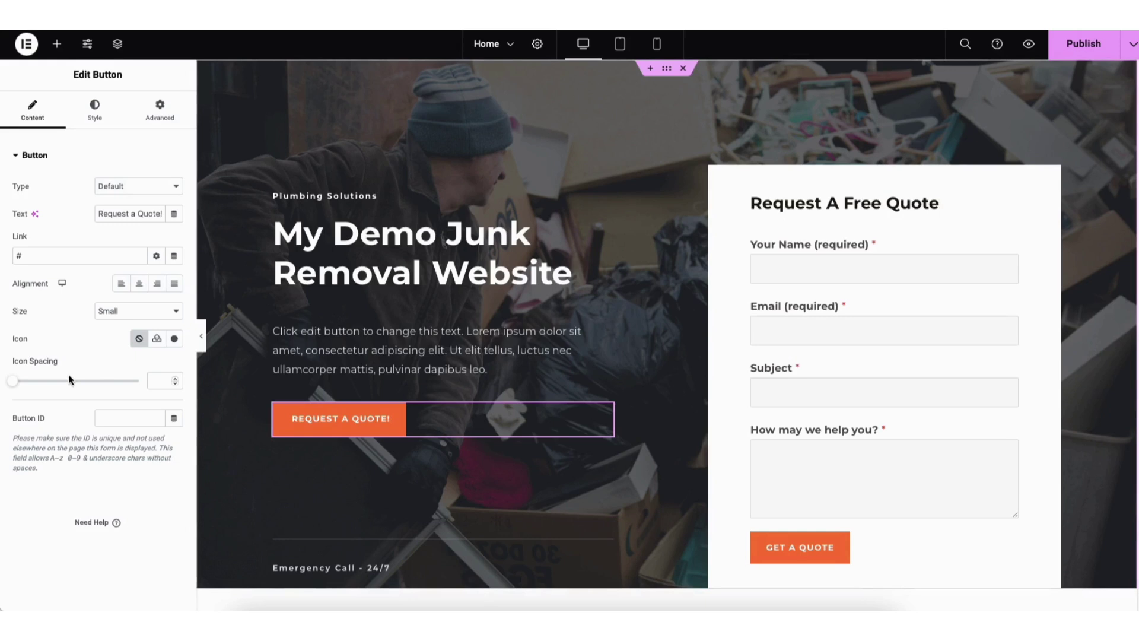
{"action": "left_click", "coordinate": [95, 110]}
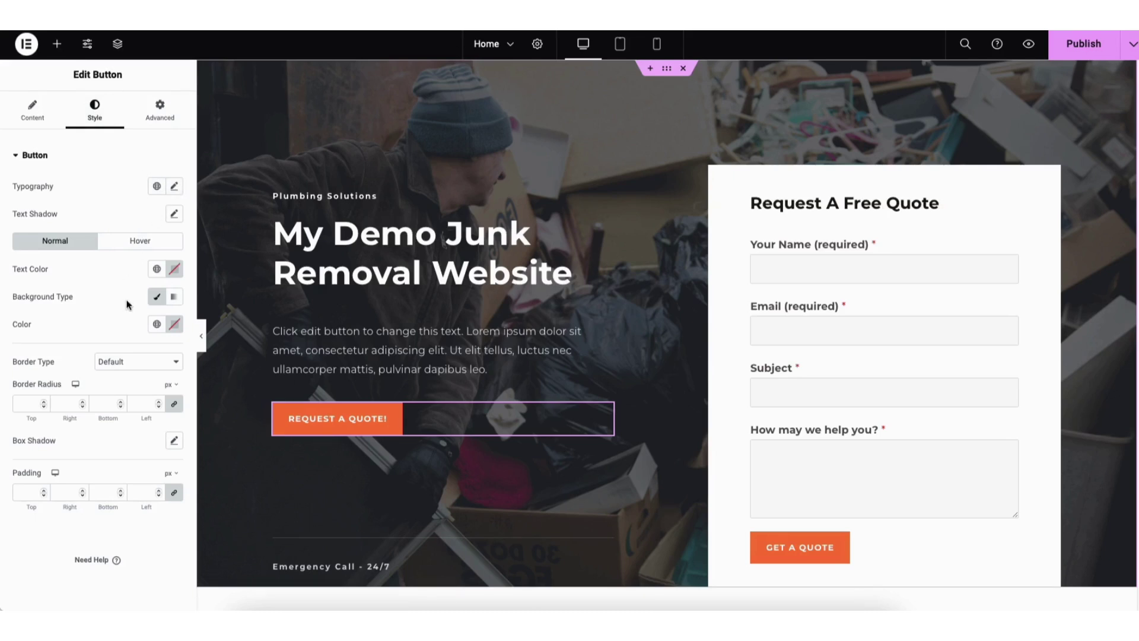
{"action": "left_click", "coordinate": [126, 241]}
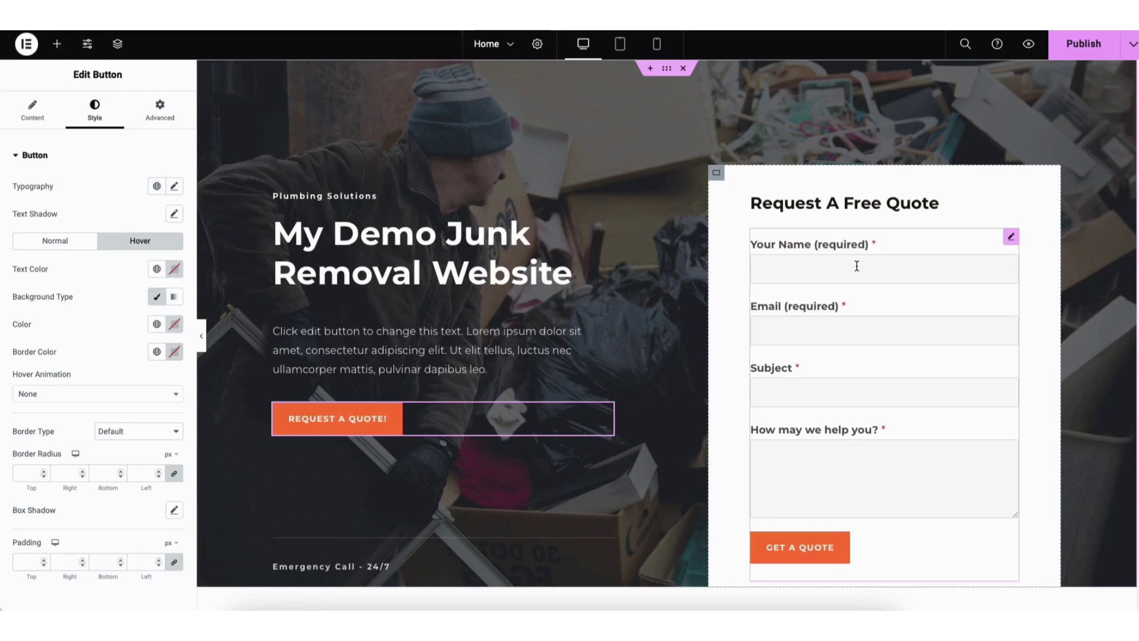
Change the About Us section's heading to "We Are A Group Of Professional Junk Removal Specialists"
{"action": "scroll", "coordinate": [1128, 128], "scroll_direction": "down", "scroll_amount": 2}
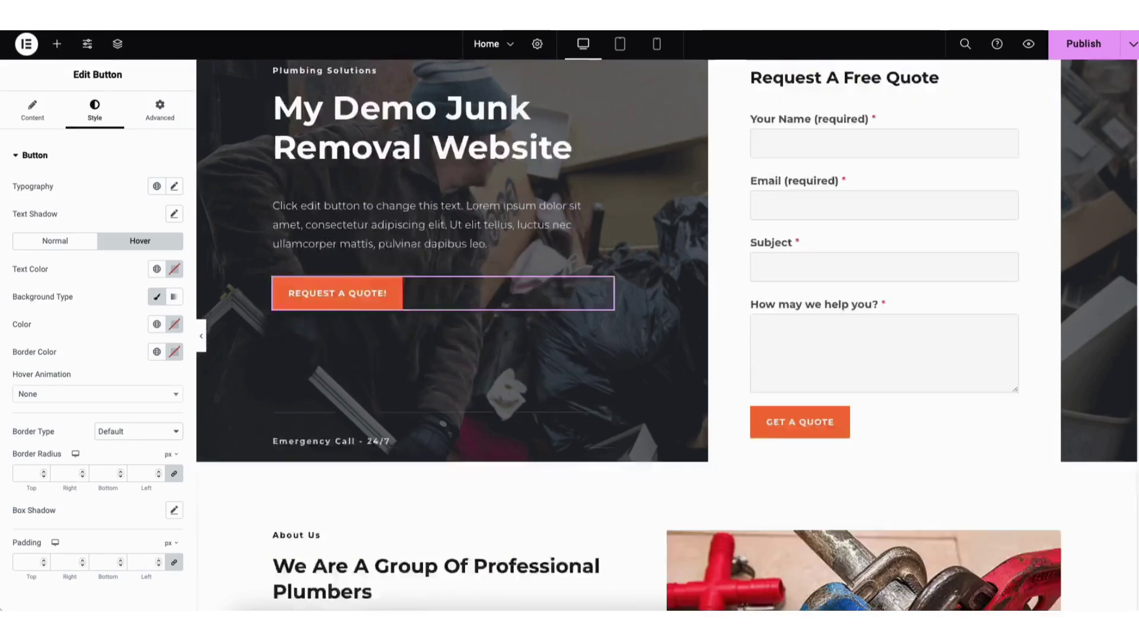
{"action": "scroll", "coordinate": [667, 334], "scroll_direction": "down", "scroll_amount": 6}
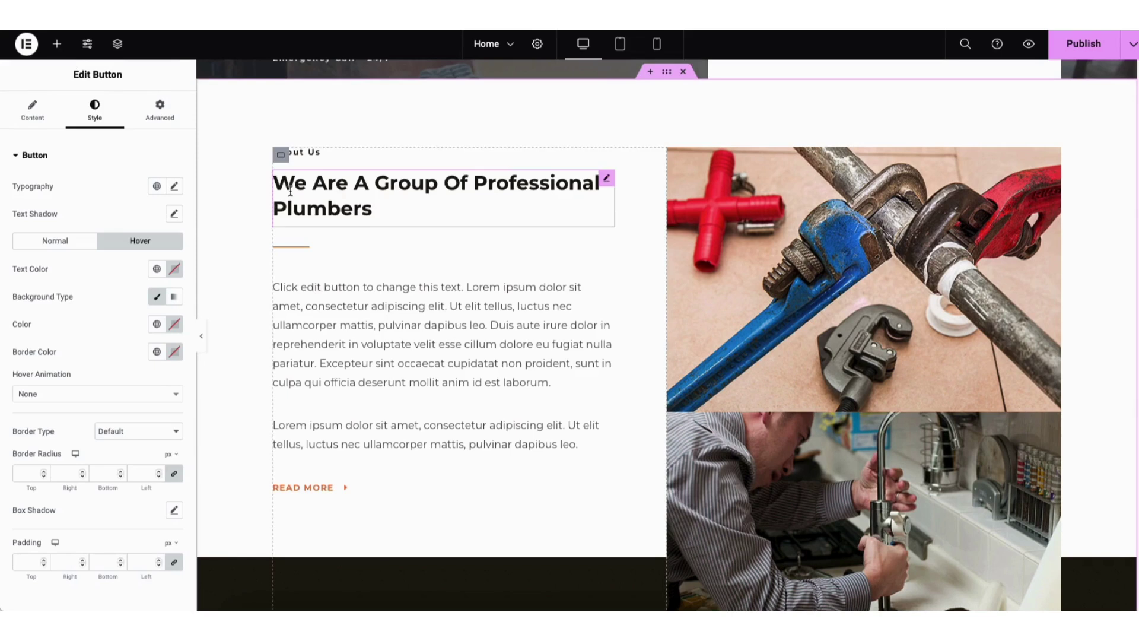
{"action": "left_click", "coordinate": [316, 186]}
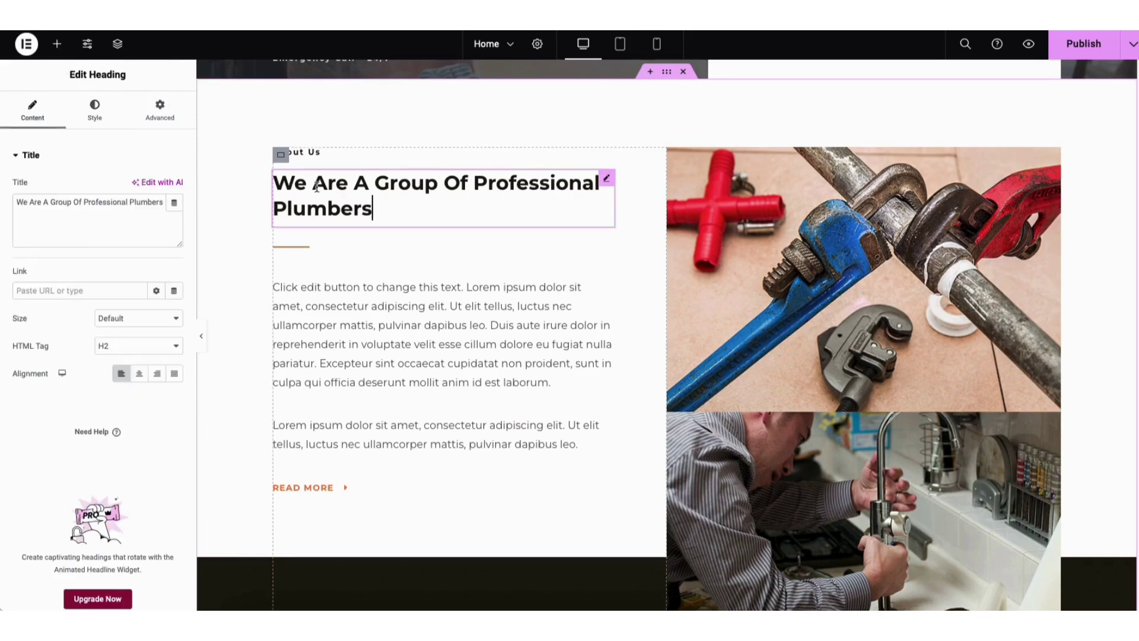
{"action": "left_click", "coordinate": [287, 207]}
{"action": "double_click", "coordinate": [146, 202]}
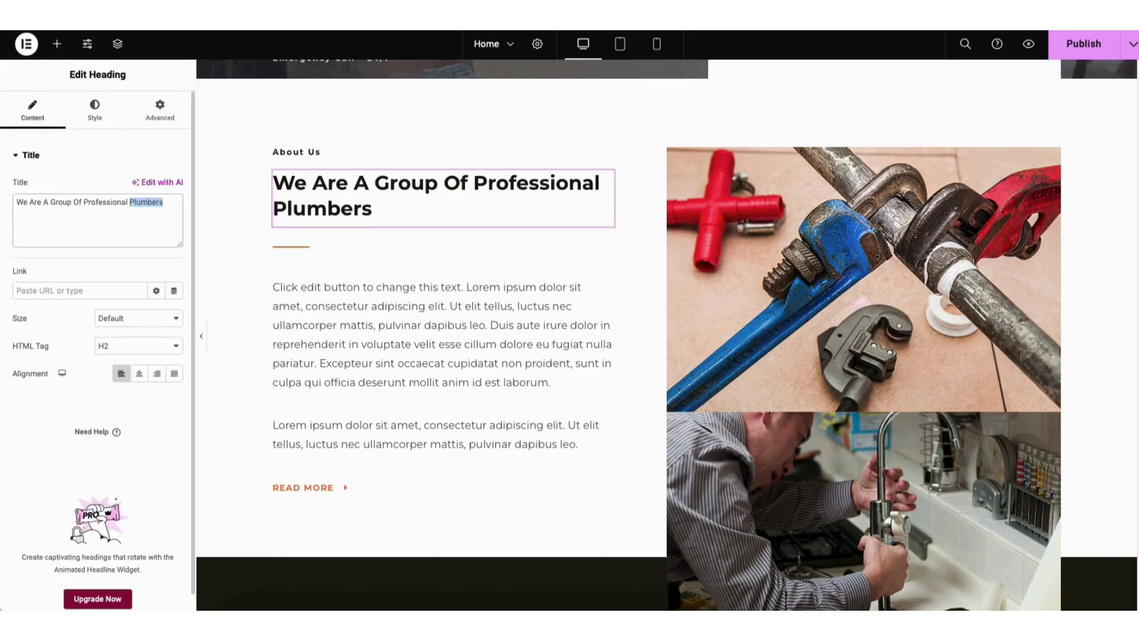
{"action": "type", "text": "Junk Removal Specialists"}
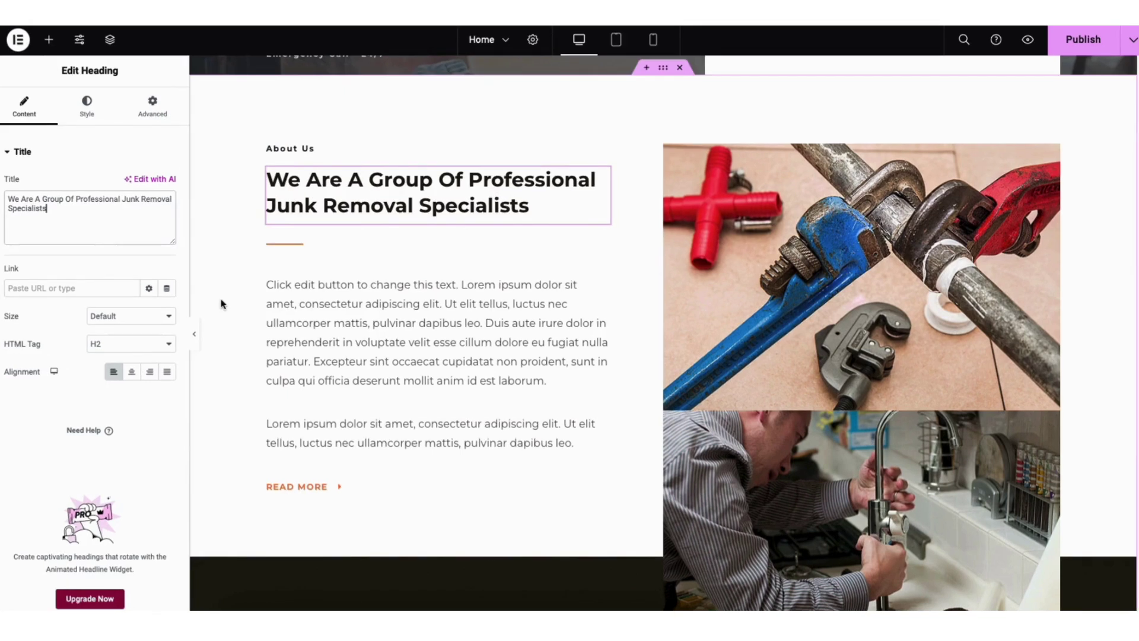
Add a Button widget between the two About Us paragraphs and view its delete and duplicate options without applying them
{"action": "left_click", "coordinate": [50, 41]}
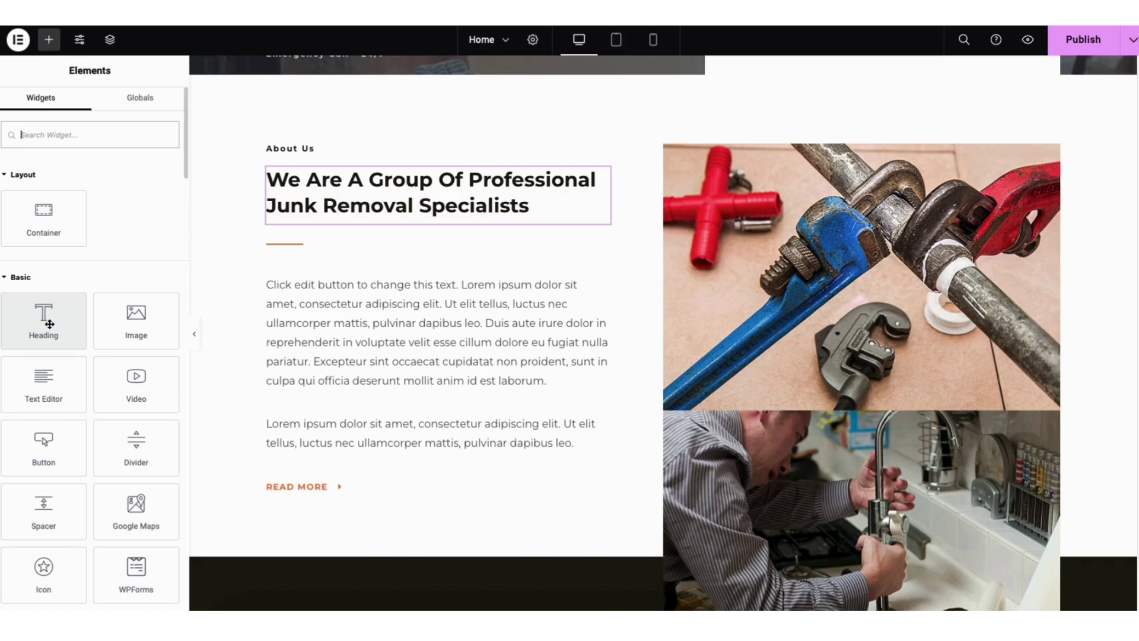
{"action": "left_click_drag", "start_coordinate": [42, 454], "coordinate": [323, 424]}
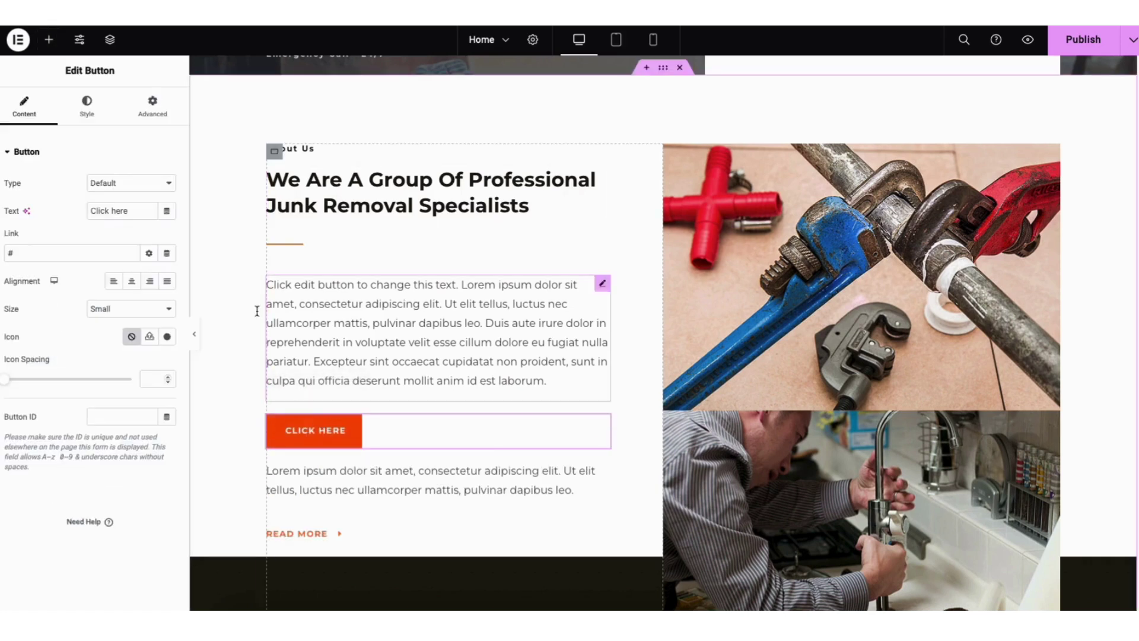
{"action": "right_click", "coordinate": [311, 439]}
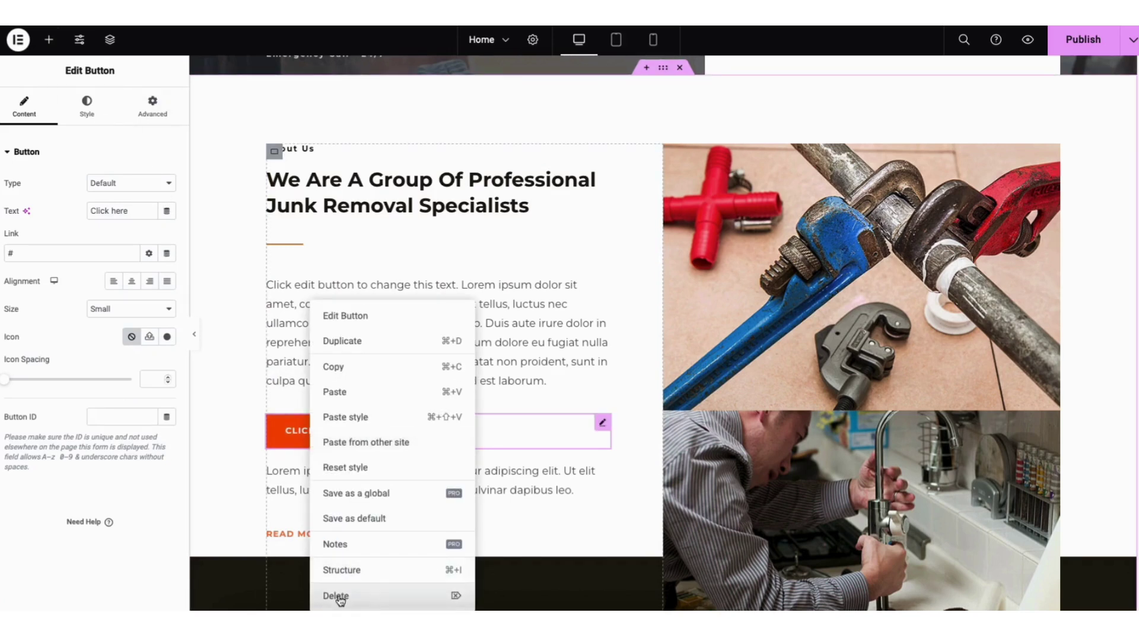
{"action": "left_click", "coordinate": [250, 510]}
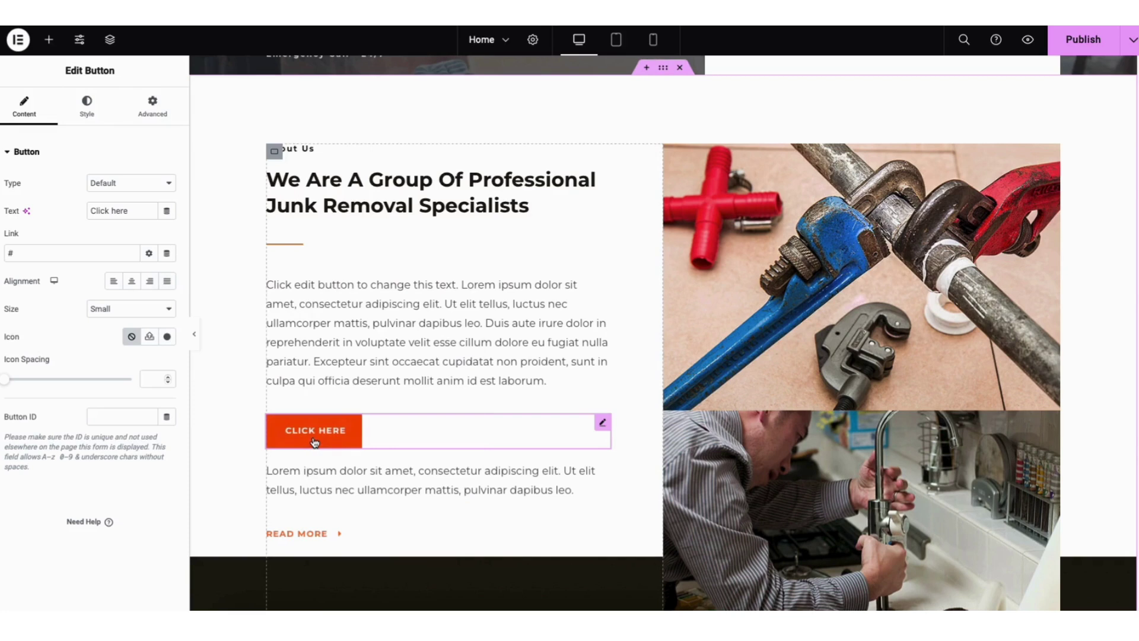
{"action": "right_click", "coordinate": [314, 442]}
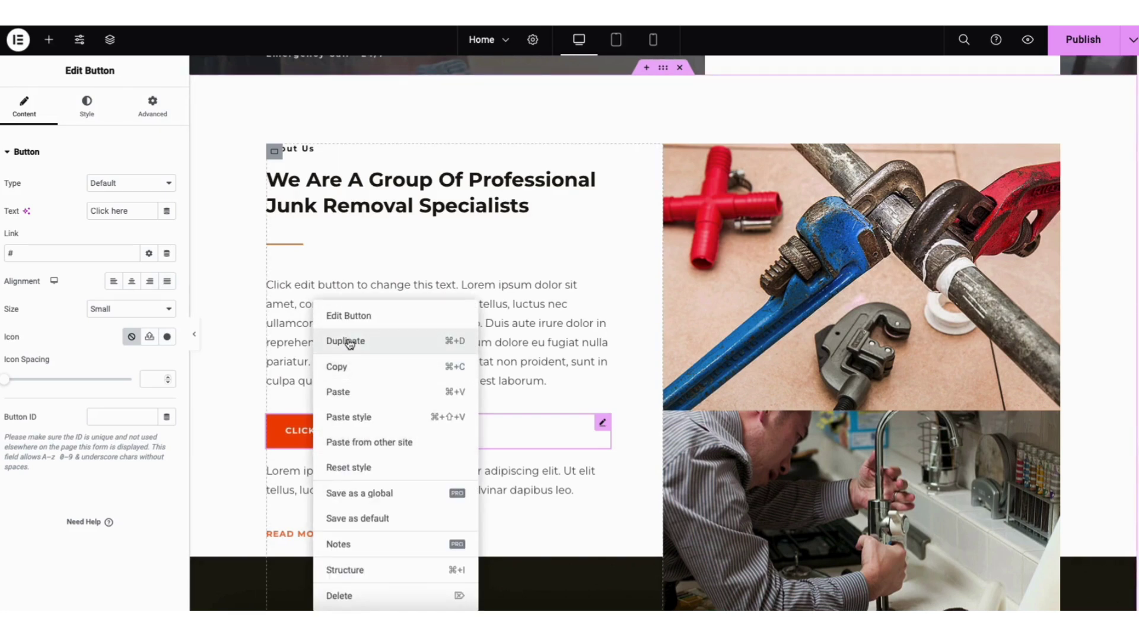
{"action": "left_click", "coordinate": [249, 485]}
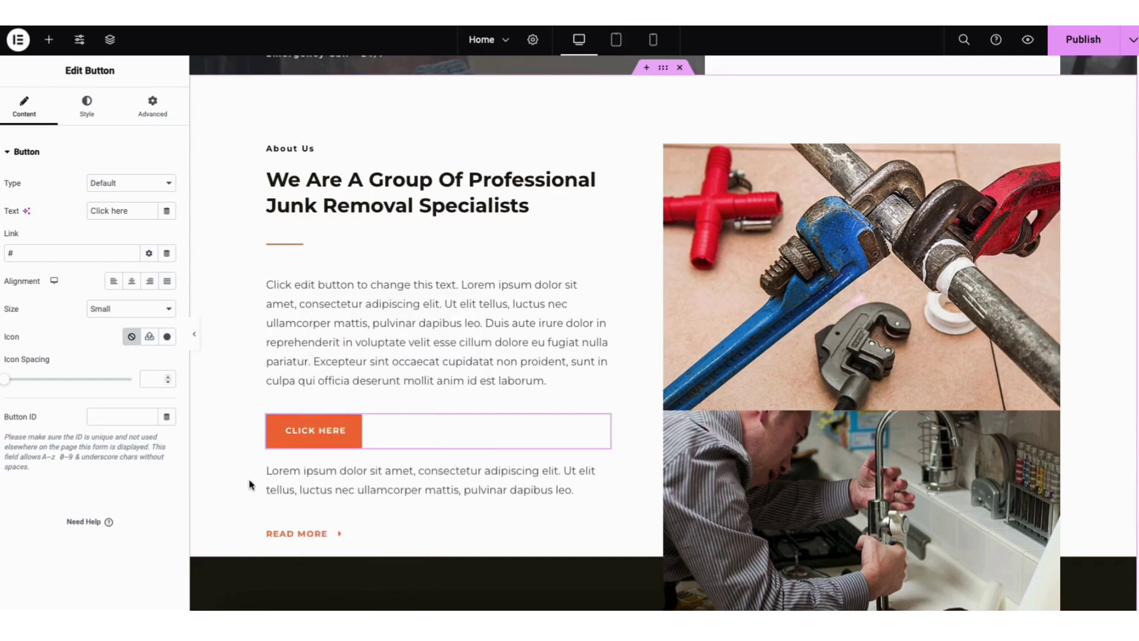
Move the new button below the second About Us paragraph and insert a Text Editor widget between the two paragraphs
{"action": "left_click", "coordinate": [49, 39]}
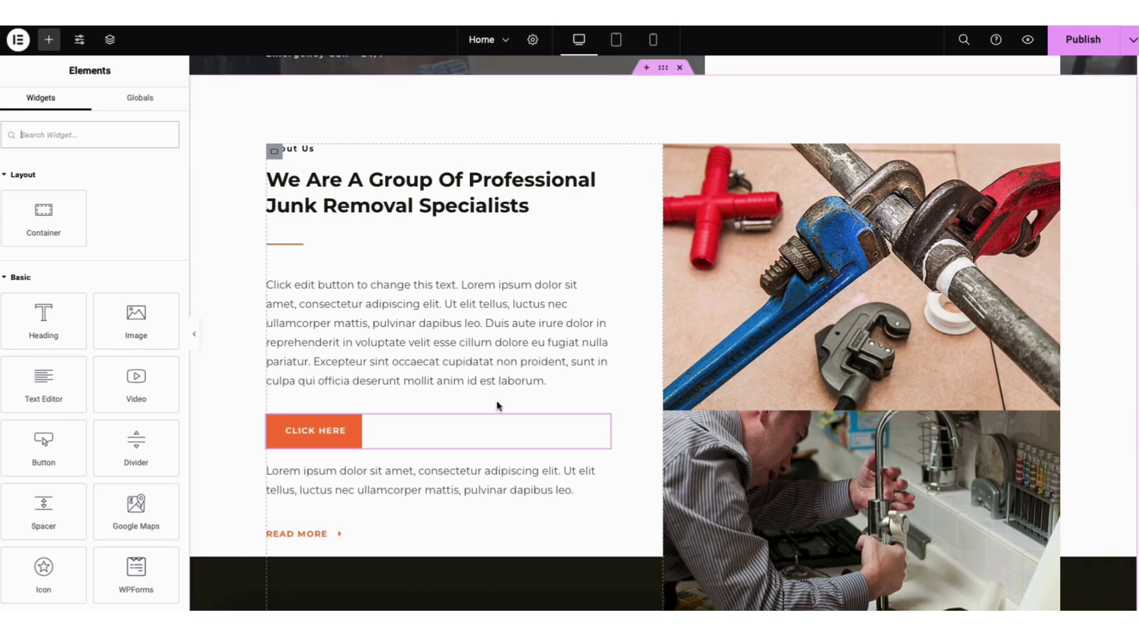
{"action": "left_click_drag", "start_coordinate": [599, 426], "coordinate": [445, 292]}
{"action": "left_click_drag", "start_coordinate": [603, 284], "coordinate": [551, 435]}
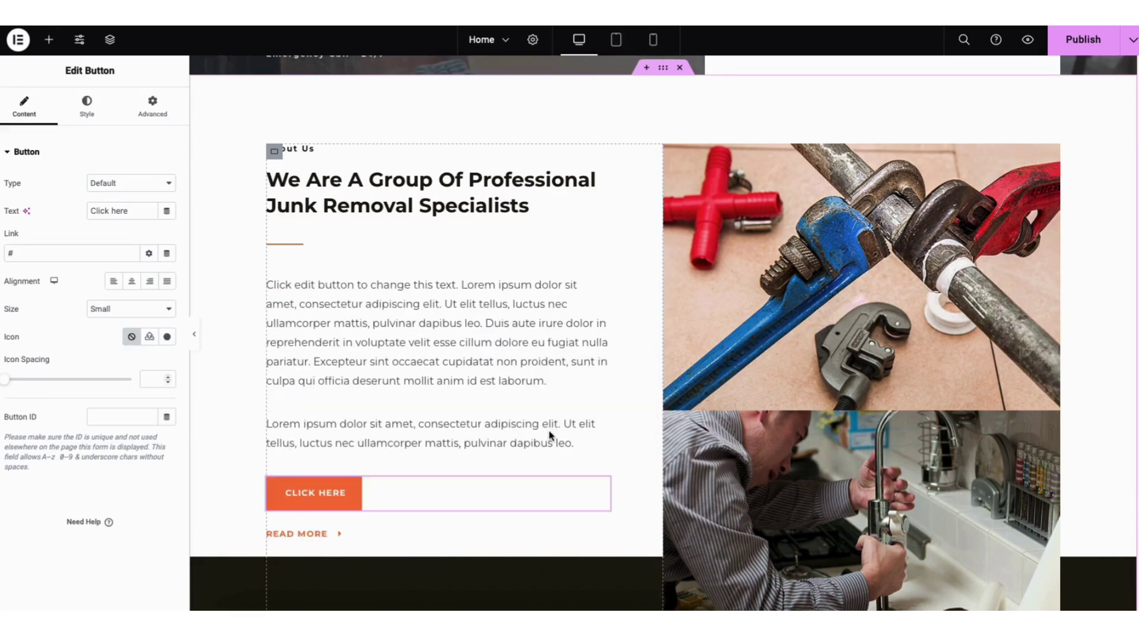
{"action": "left_click", "coordinate": [47, 40]}
{"action": "left_click_drag", "start_coordinate": [61, 381], "coordinate": [312, 399]}
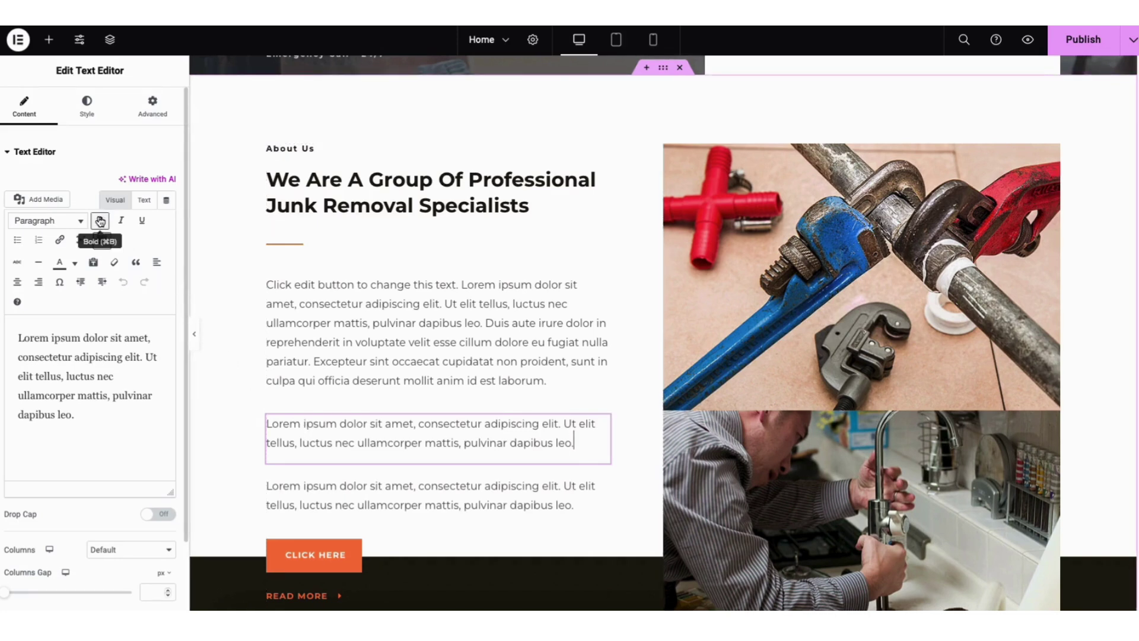
Examine the new text block's link settings, text color palette and other formatting options, leaving its text as is
{"action": "left_click", "coordinate": [60, 240]}
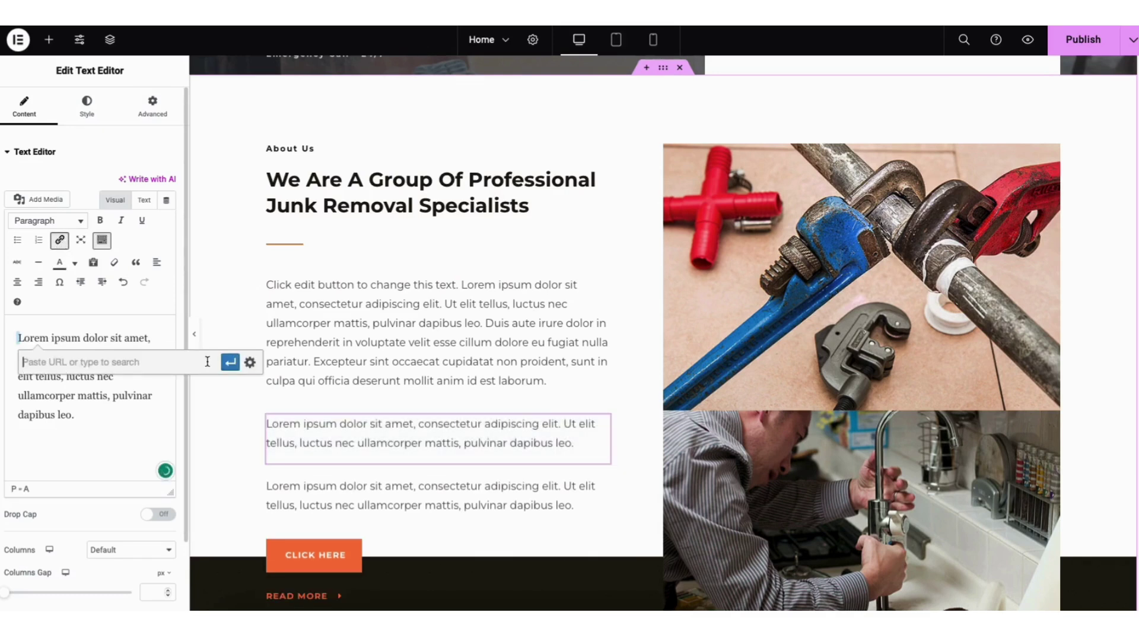
{"action": "left_click", "coordinate": [249, 363]}
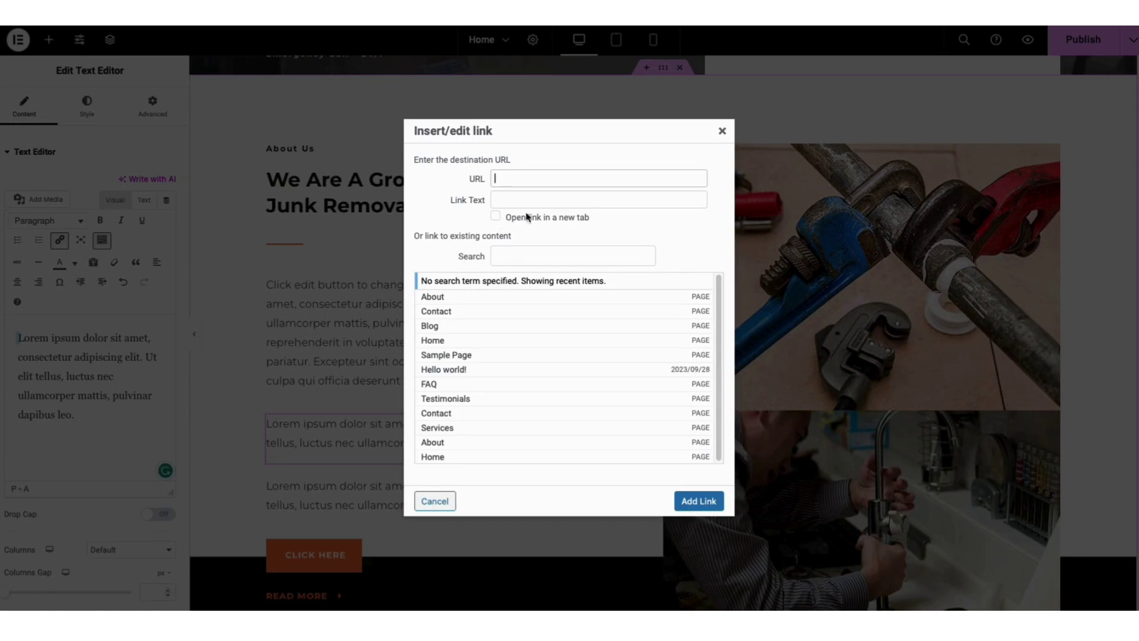
{"action": "left_click", "coordinate": [722, 130]}
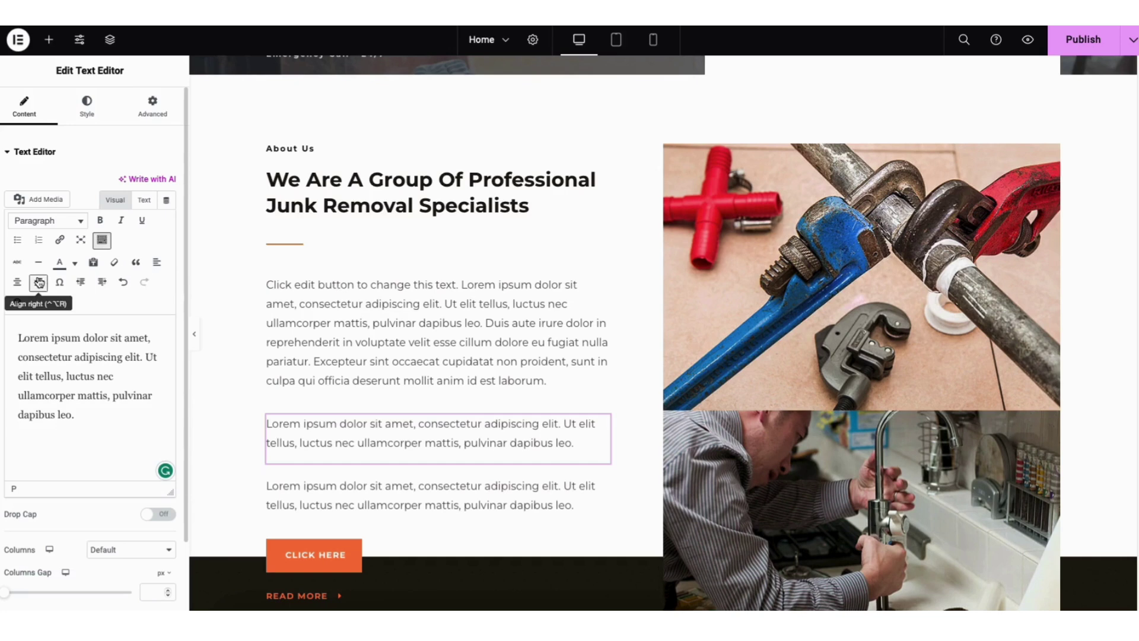
{"action": "left_click", "coordinate": [74, 264]}
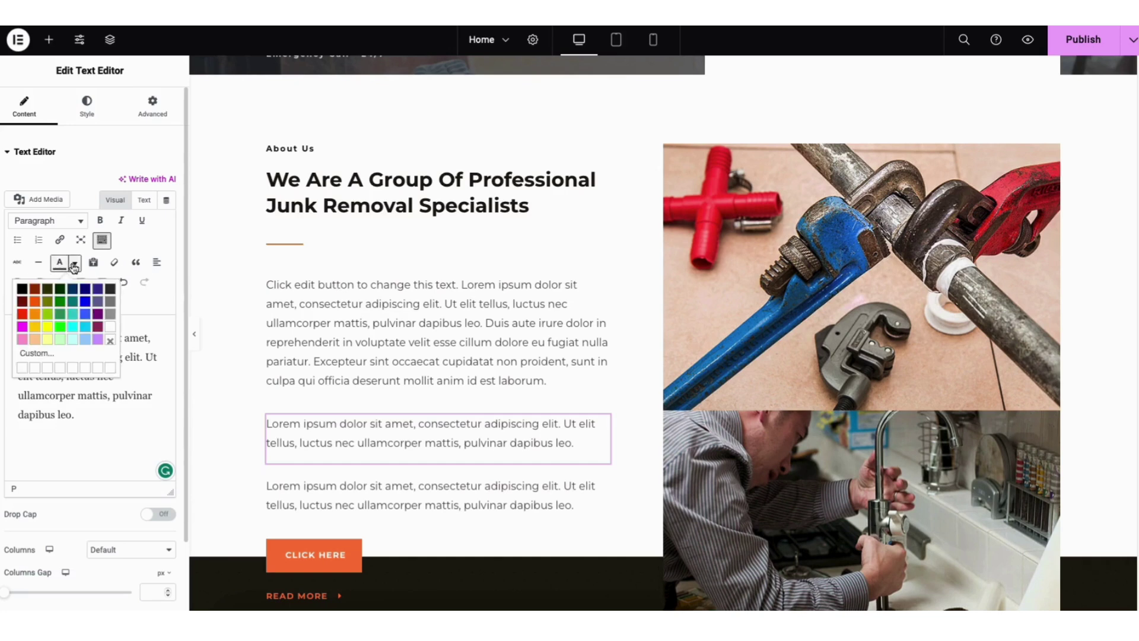
{"action": "left_click", "coordinate": [73, 264]}
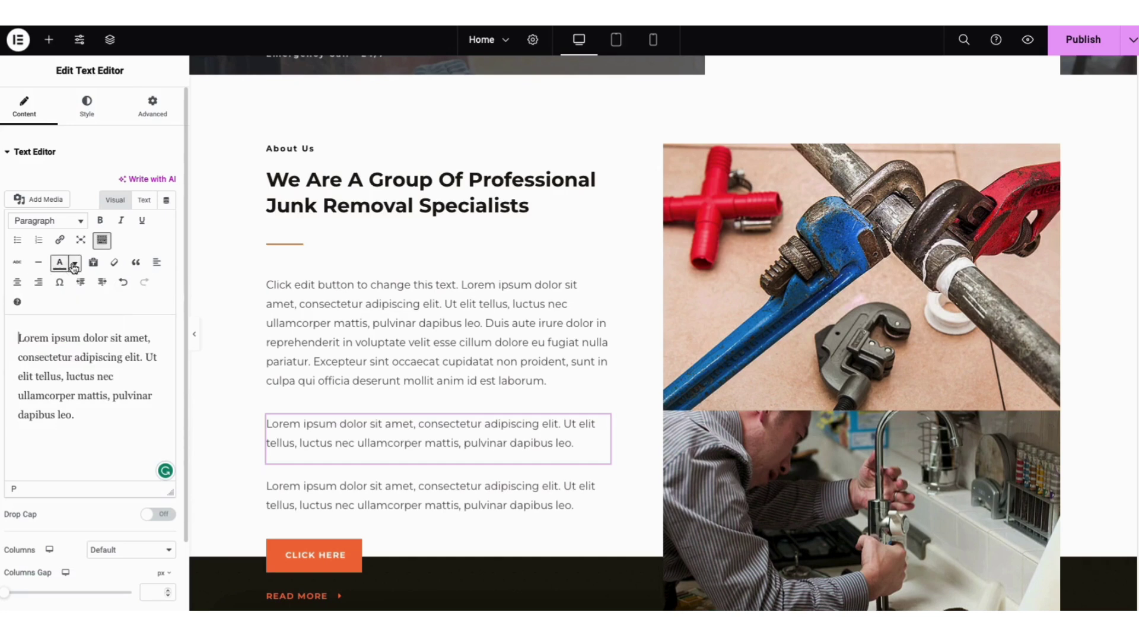
{"action": "key", "text": "ctrl+k"}
{"action": "left_click", "coordinate": [125, 286]}
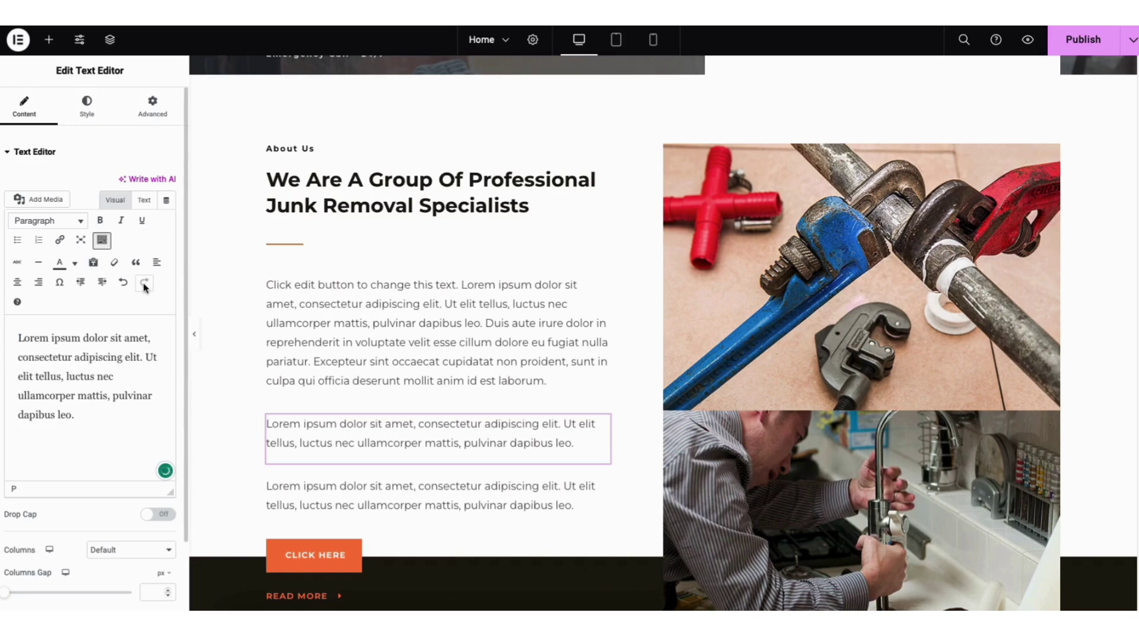
Examine the new text block's typography settings and browse the available font families, leaving the font unchanged
{"action": "left_click", "coordinate": [87, 112]}
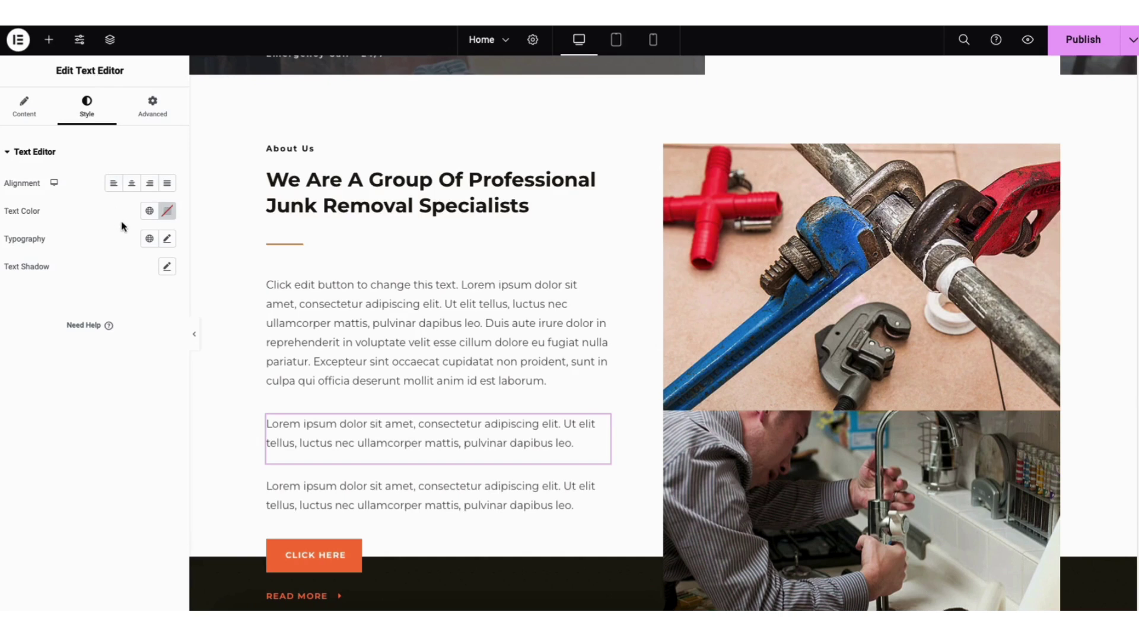
{"action": "left_click", "coordinate": [168, 241]}
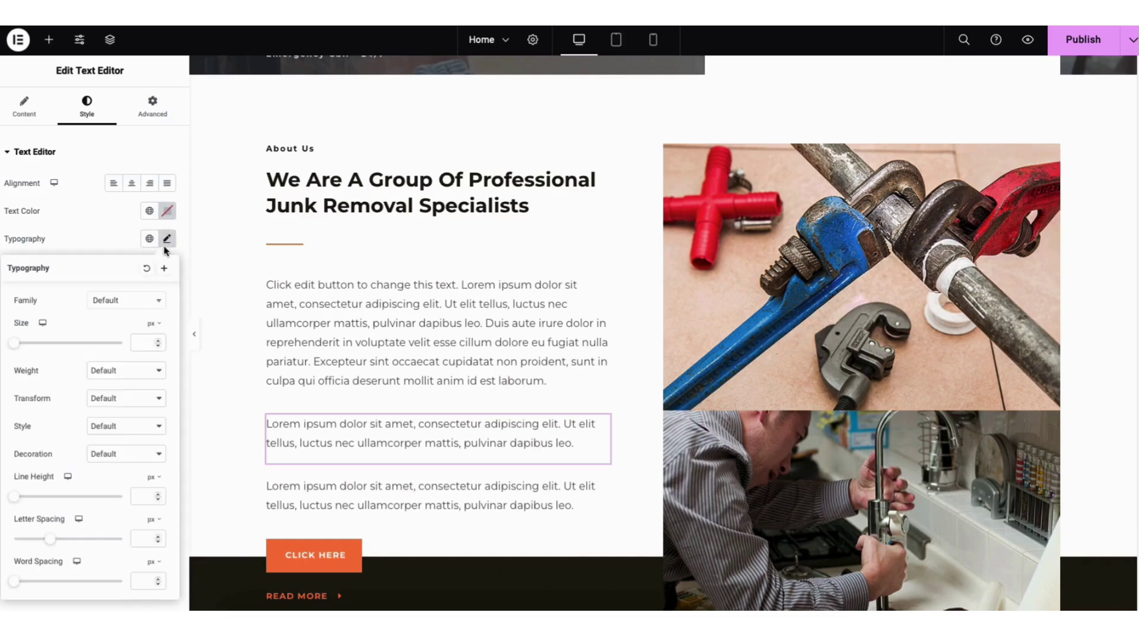
{"action": "left_click", "coordinate": [159, 301]}
{"action": "left_click_drag", "start_coordinate": [160, 332], "coordinate": [166, 357]}
{"action": "scroll", "coordinate": [161, 358], "scroll_direction": "down", "scroll_amount": 10}
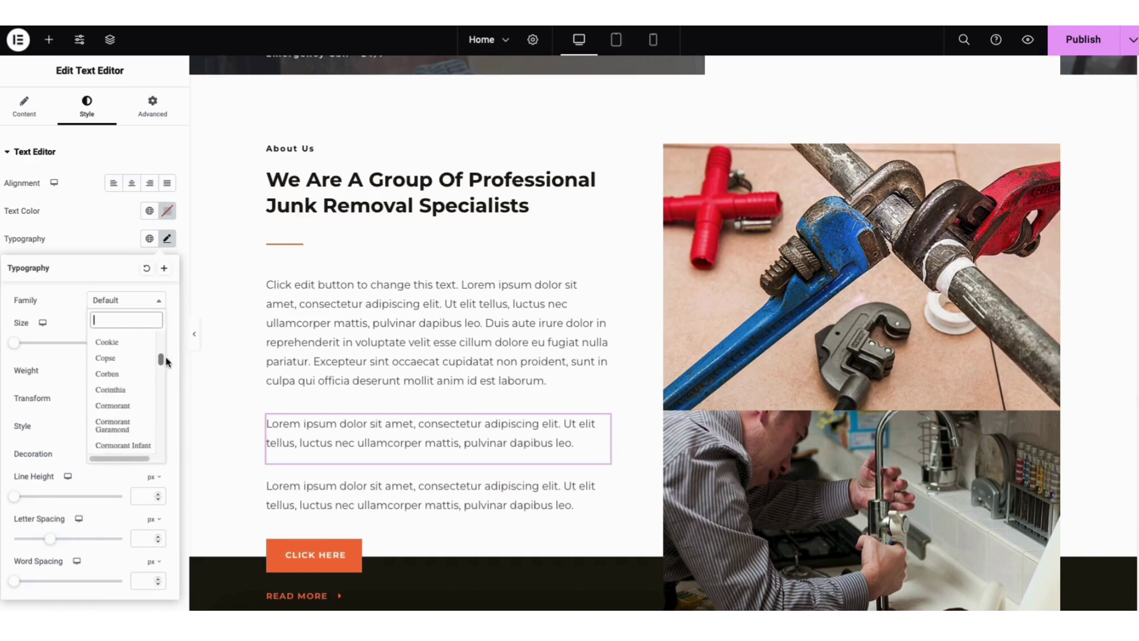
{"action": "left_click", "coordinate": [108, 275]}
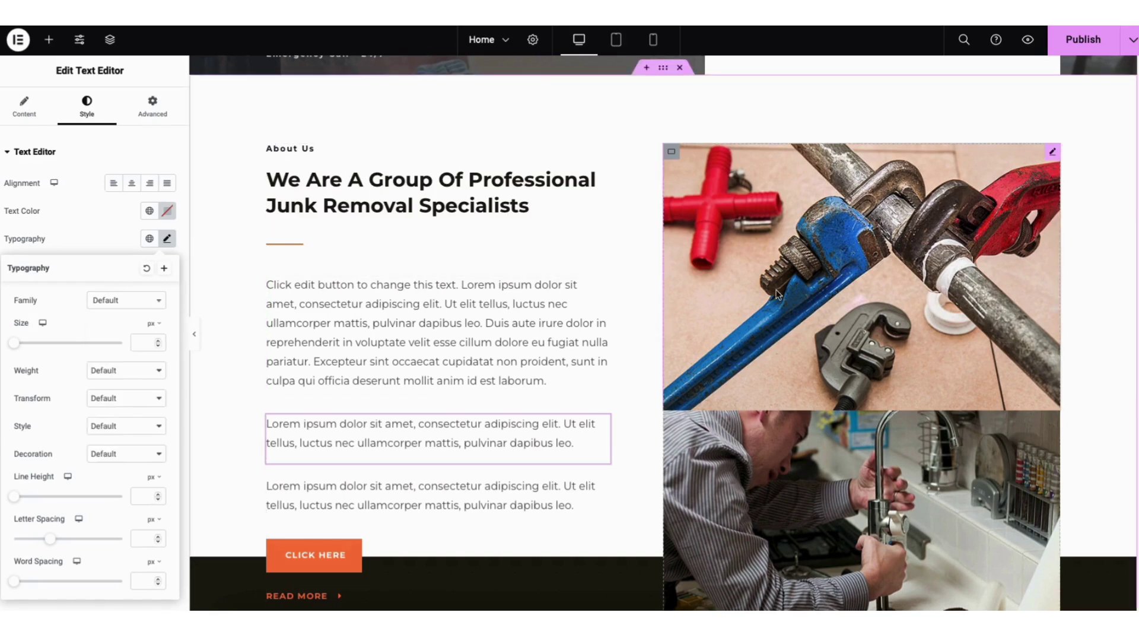
Replace the pipe wrench image in the About Us section with the media library photo of trash bins by the sea
{"action": "left_click", "coordinate": [753, 228]}
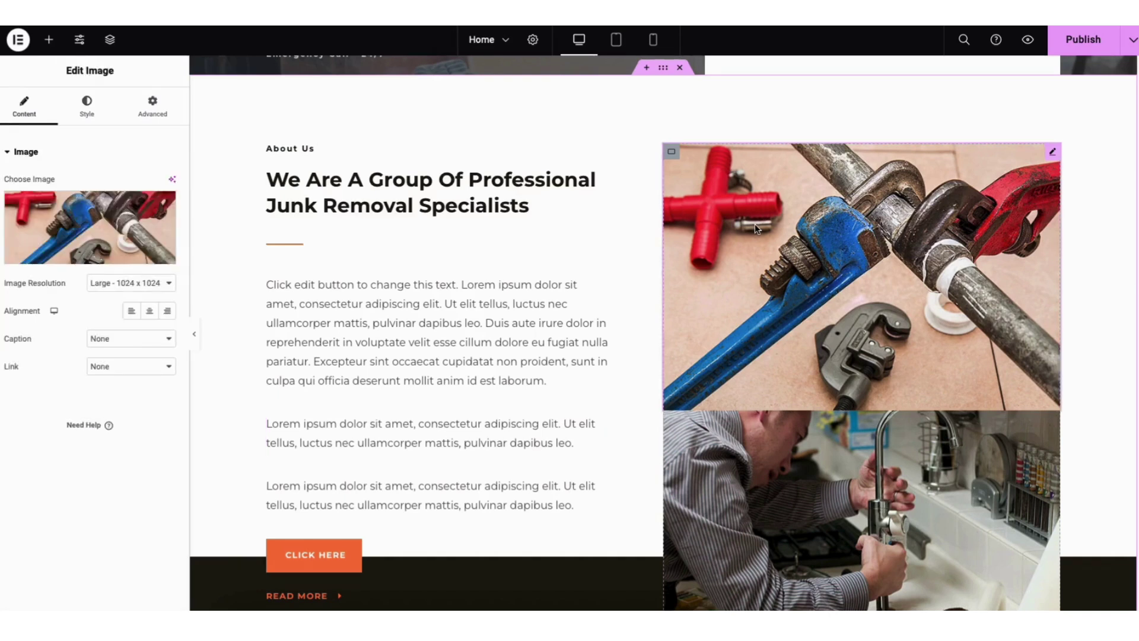
{"action": "mouse_move", "coordinate": [100, 238]}
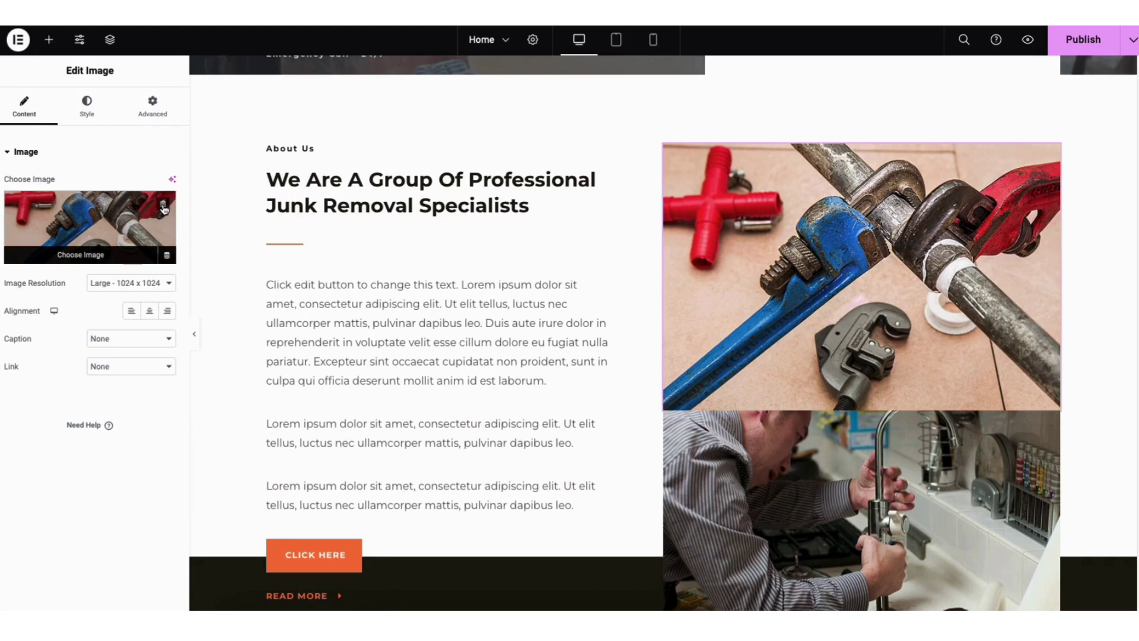
{"action": "left_click", "coordinate": [86, 255]}
{"action": "left_click", "coordinate": [183, 92]}
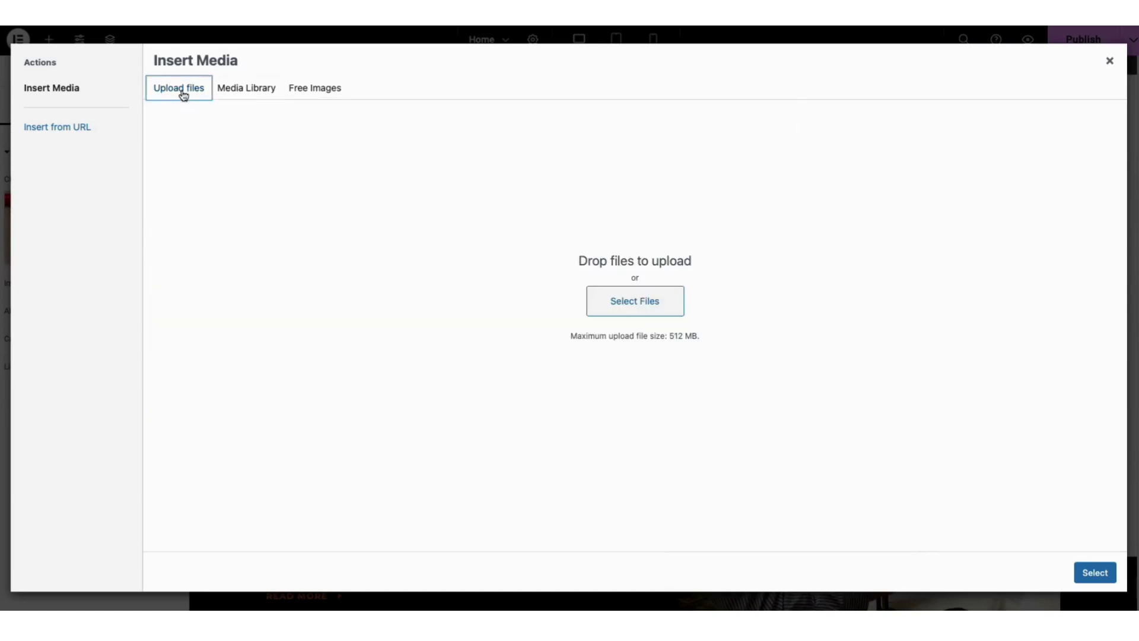
{"action": "left_click", "coordinate": [256, 93]}
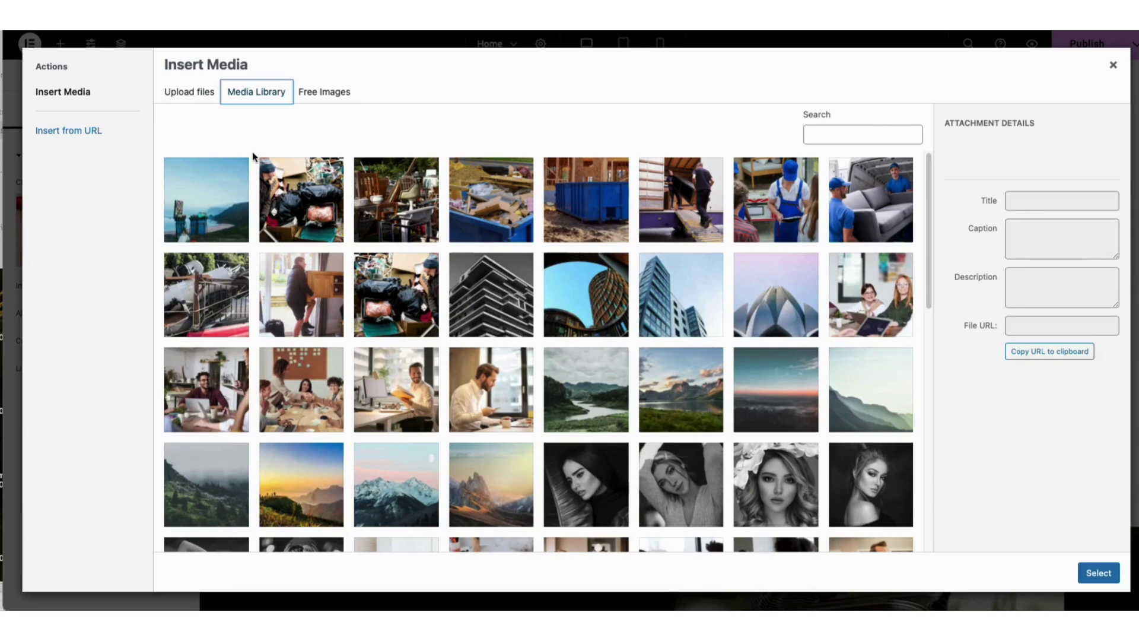
{"action": "left_click", "coordinate": [213, 199]}
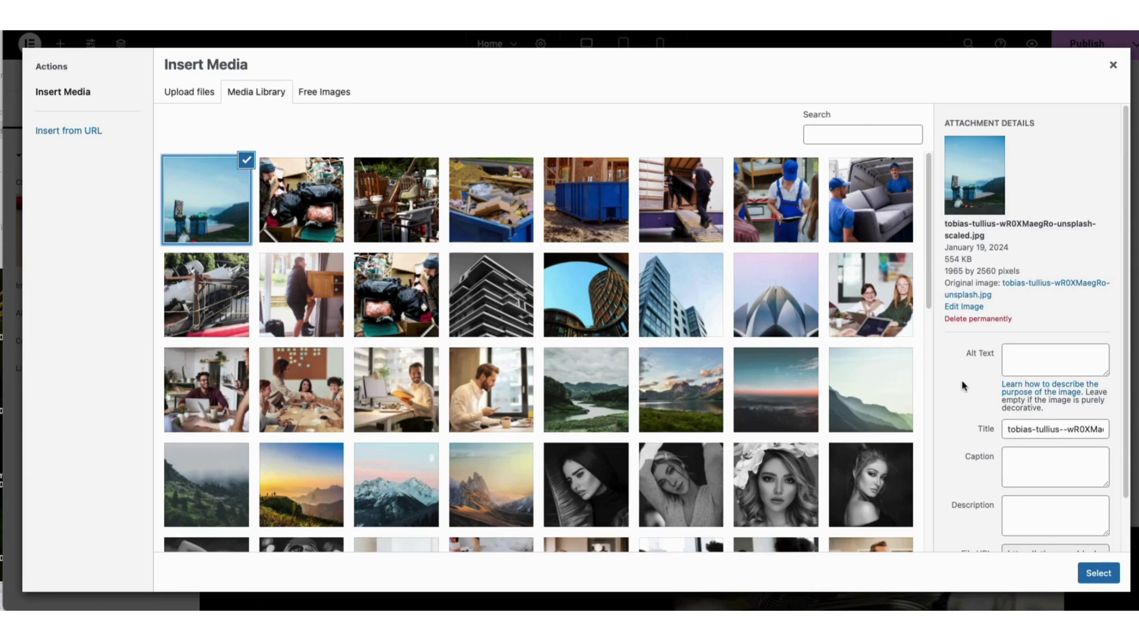
{"action": "left_click", "coordinate": [1080, 570]}
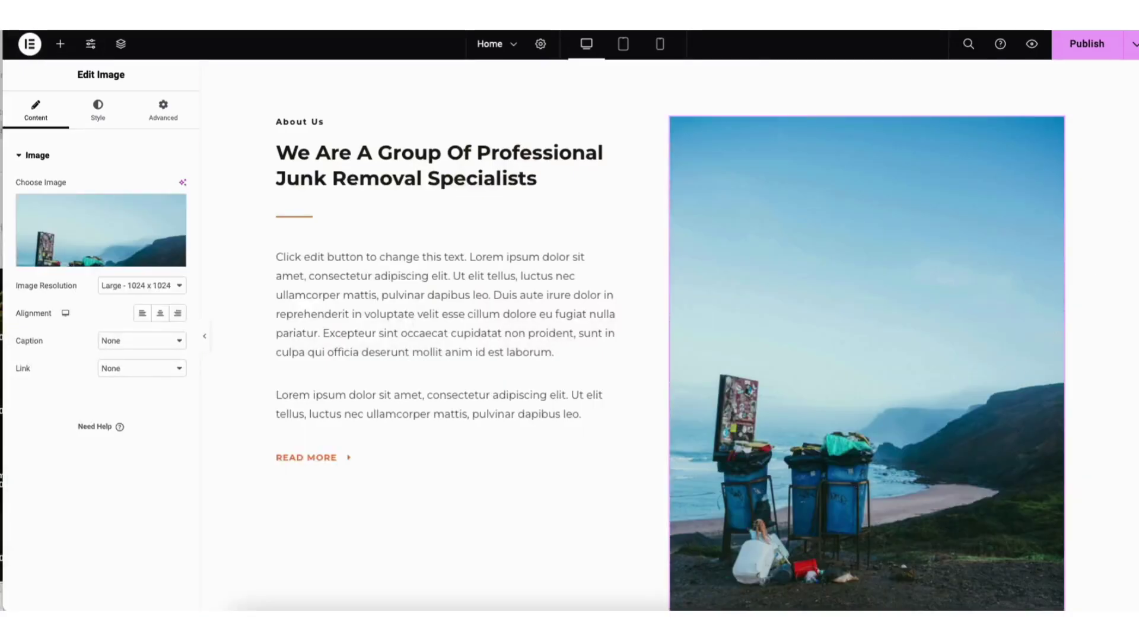
Delete the image of the plumber at the sink below the trash bins photo
{"action": "scroll", "coordinate": [670, 356], "scroll_direction": "down", "scroll_amount": 2}
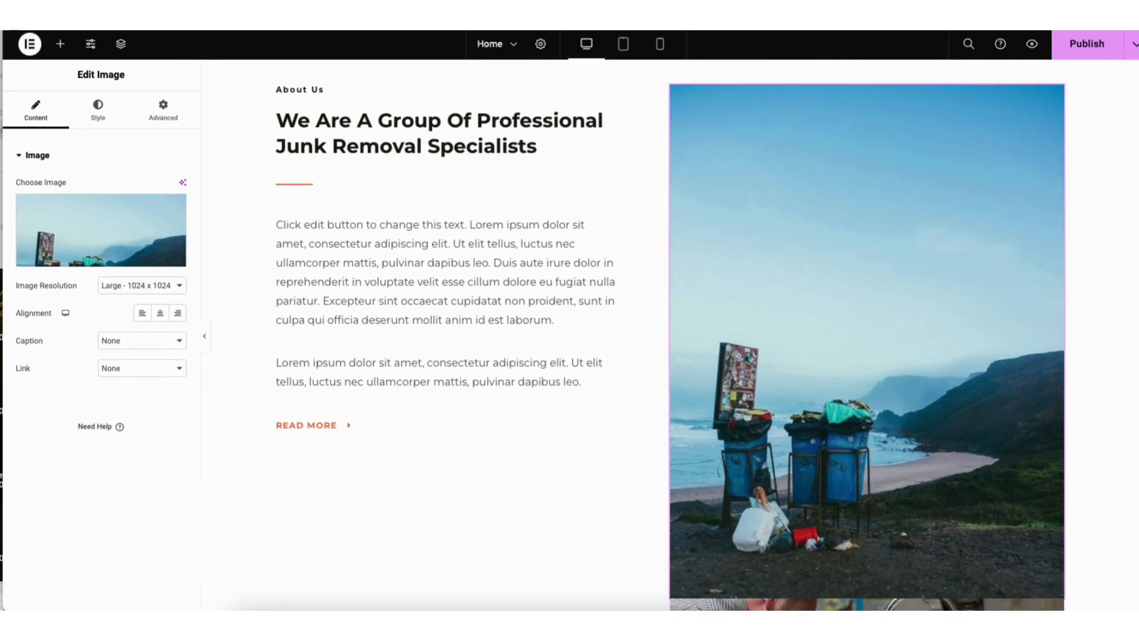
{"action": "scroll", "coordinate": [670, 356], "scroll_direction": "down", "scroll_amount": 5}
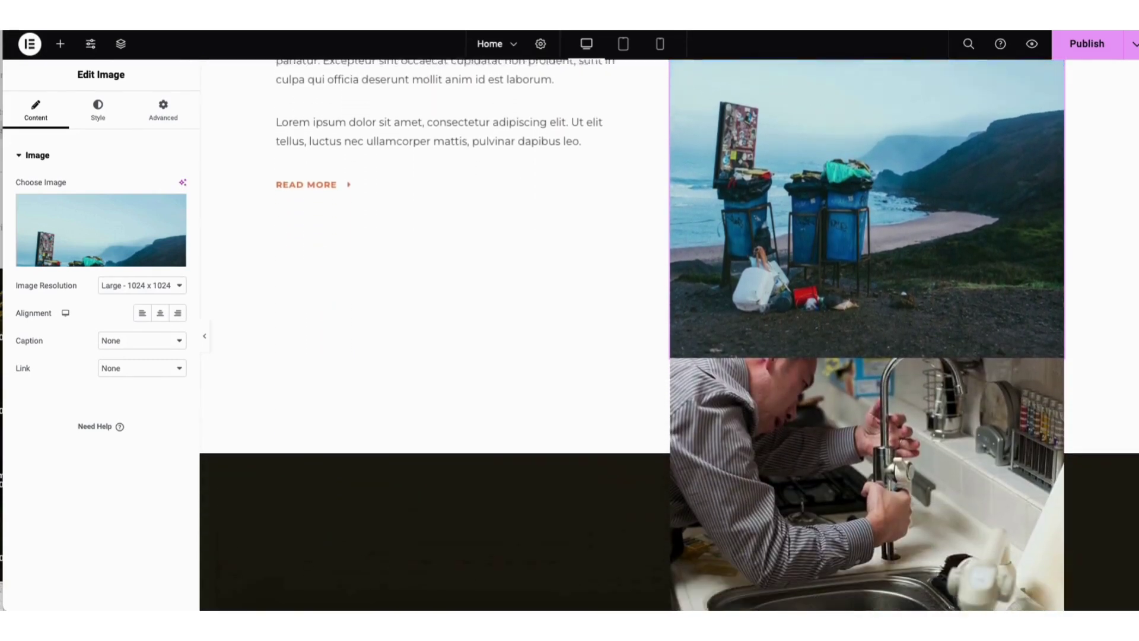
{"action": "scroll", "coordinate": [818, 368], "scroll_direction": "down", "scroll_amount": 1}
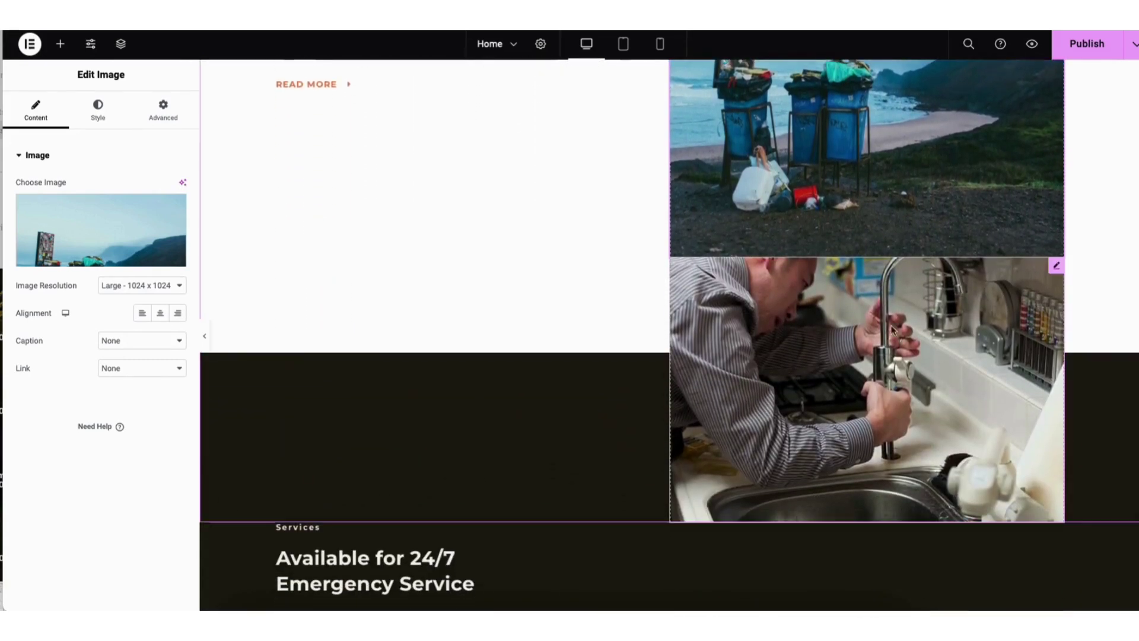
{"action": "right_click", "coordinate": [819, 368]}
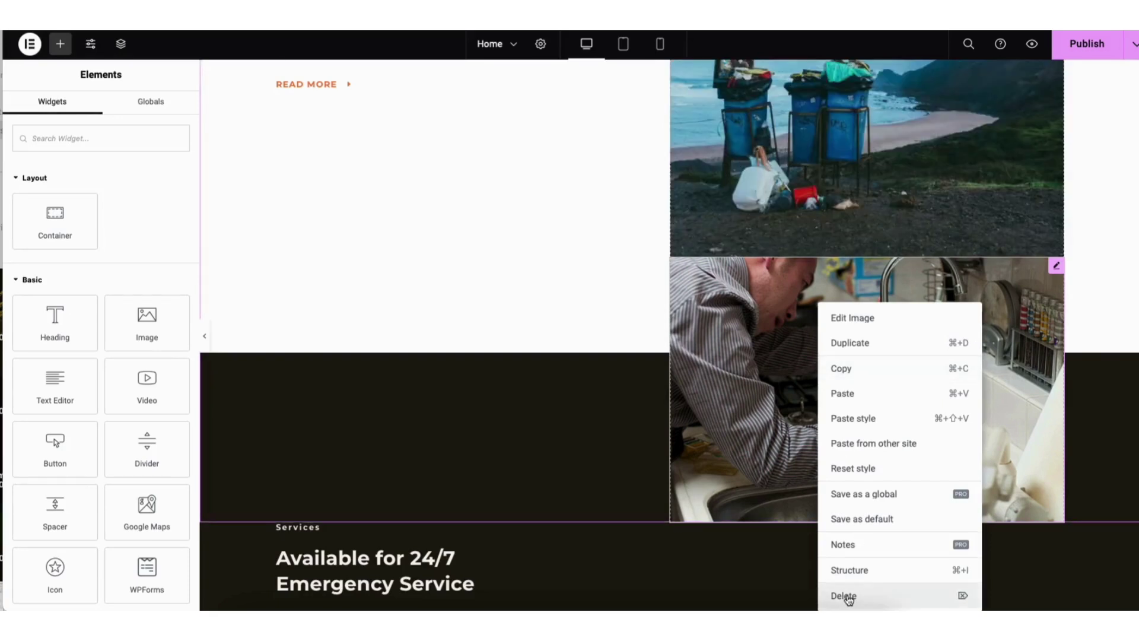
{"action": "left_click", "coordinate": [843, 596]}
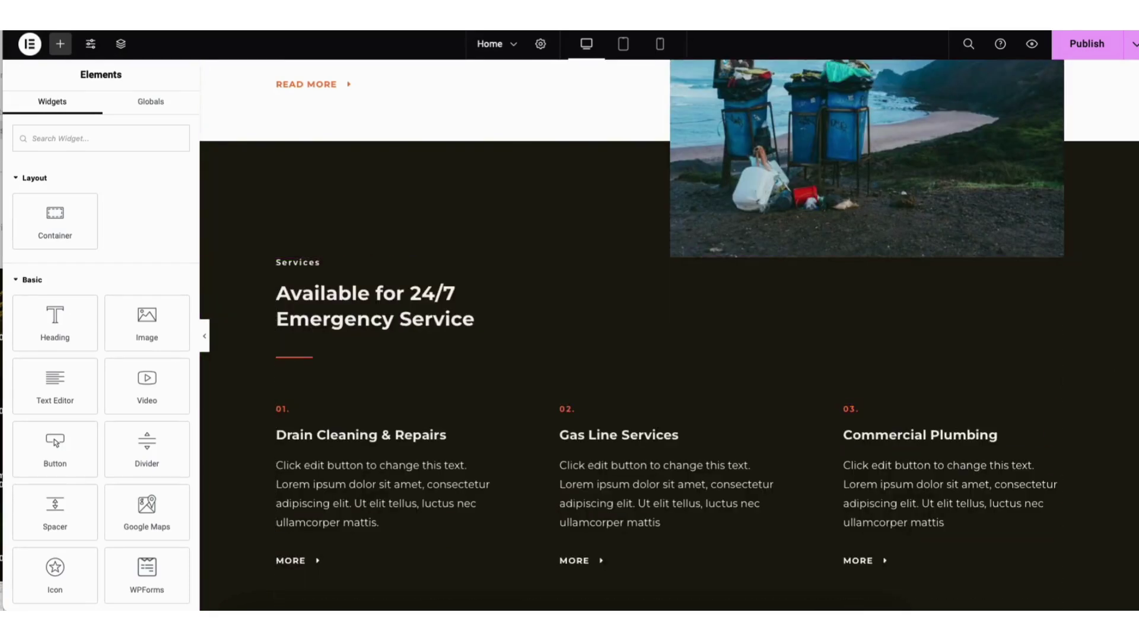
{"action": "scroll", "coordinate": [1131, 182], "scroll_direction": "up", "scroll_amount": 8}
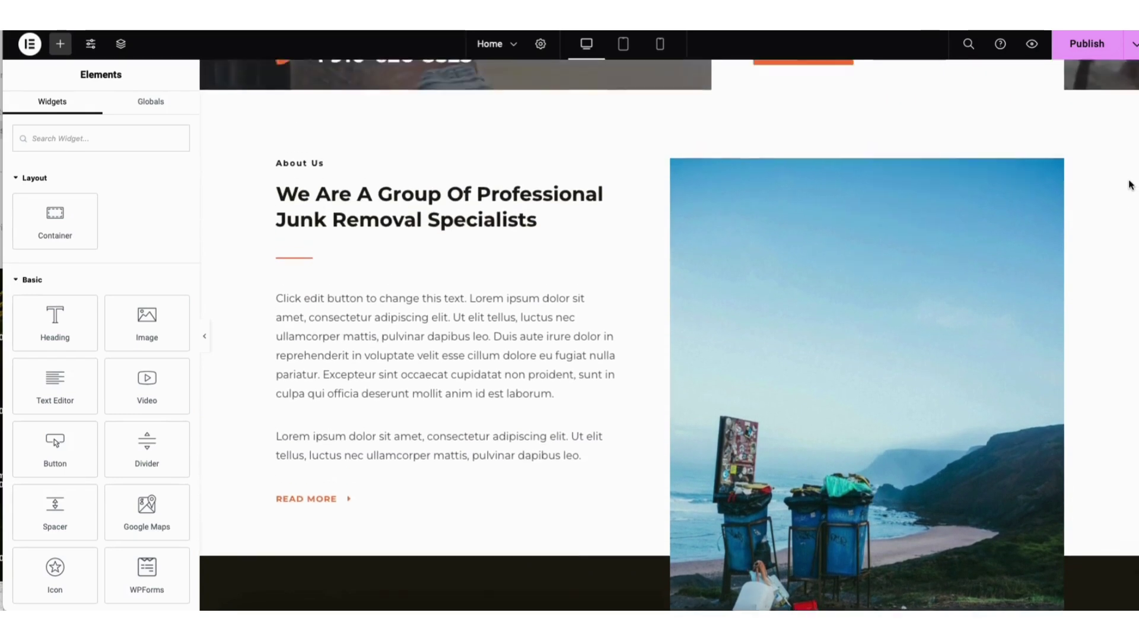
Insert a container with two equal columns above the Testimonials section and add a Heading widget to its first column
{"action": "scroll", "coordinate": [1131, 181], "scroll_direction": "down", "scroll_amount": 10}
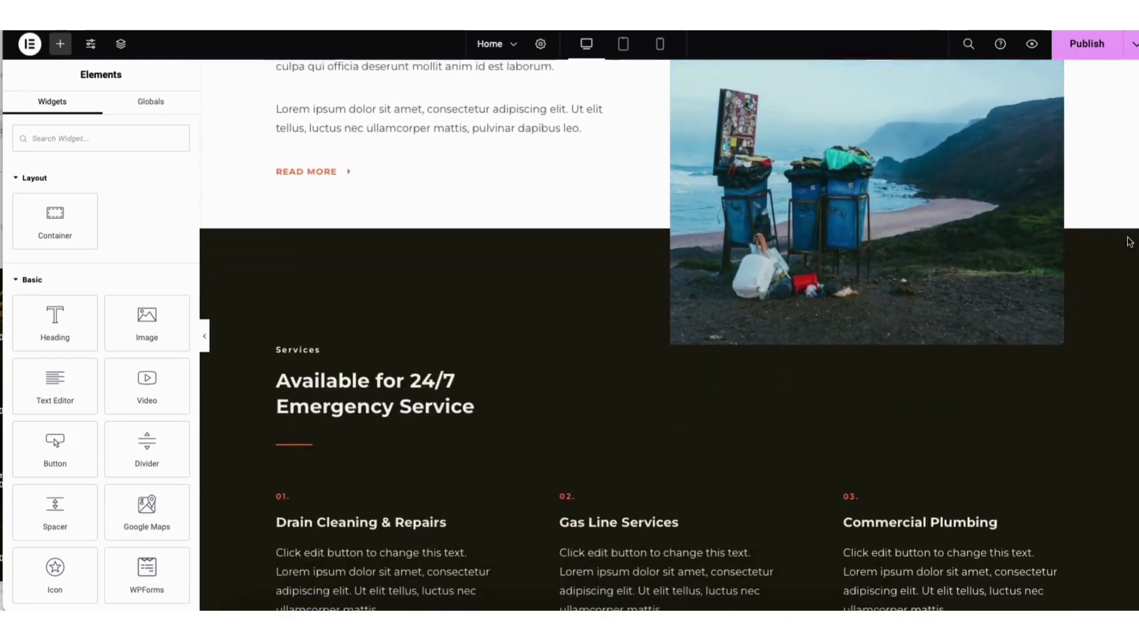
{"action": "scroll", "coordinate": [1130, 288], "scroll_direction": "down", "scroll_amount": 5}
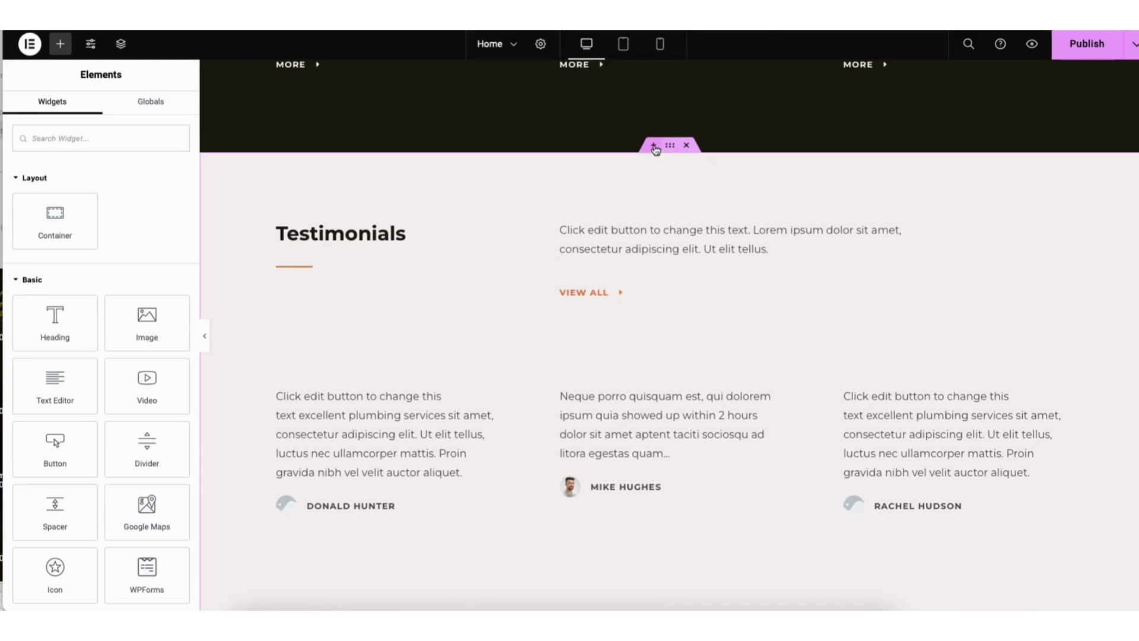
{"action": "left_click", "coordinate": [653, 146]}
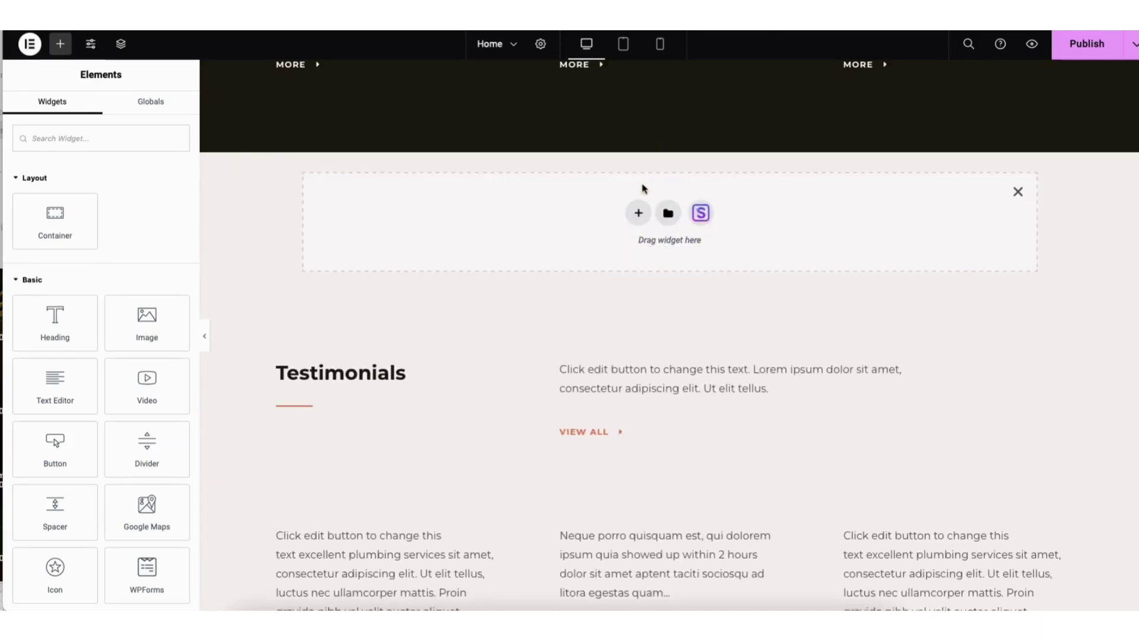
{"action": "left_click", "coordinate": [638, 213]}
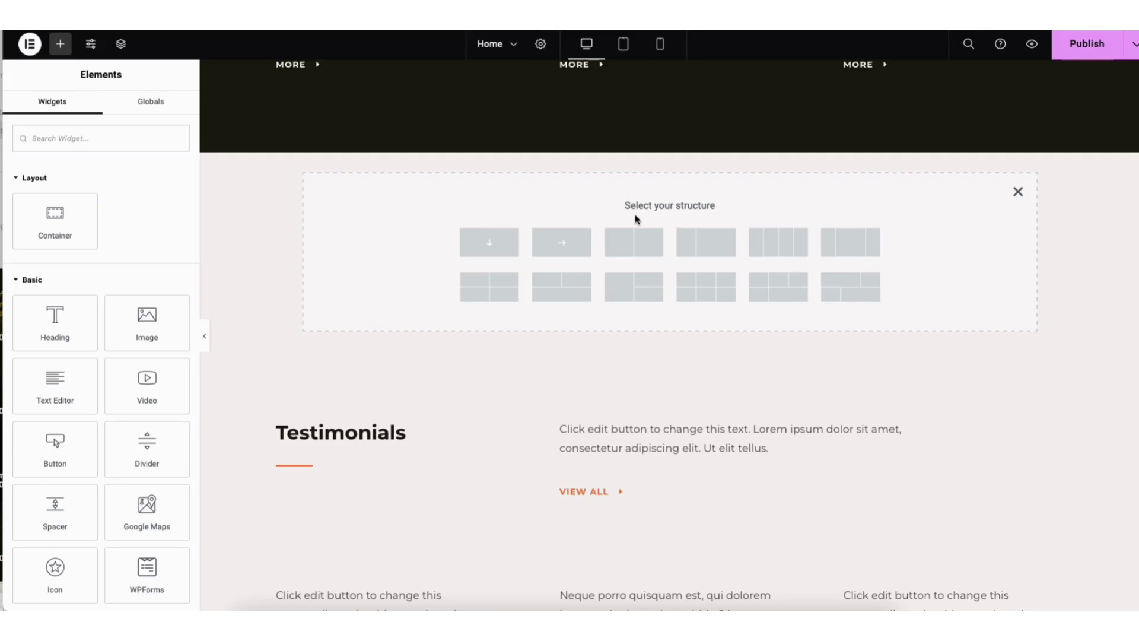
{"action": "left_click", "coordinate": [636, 247]}
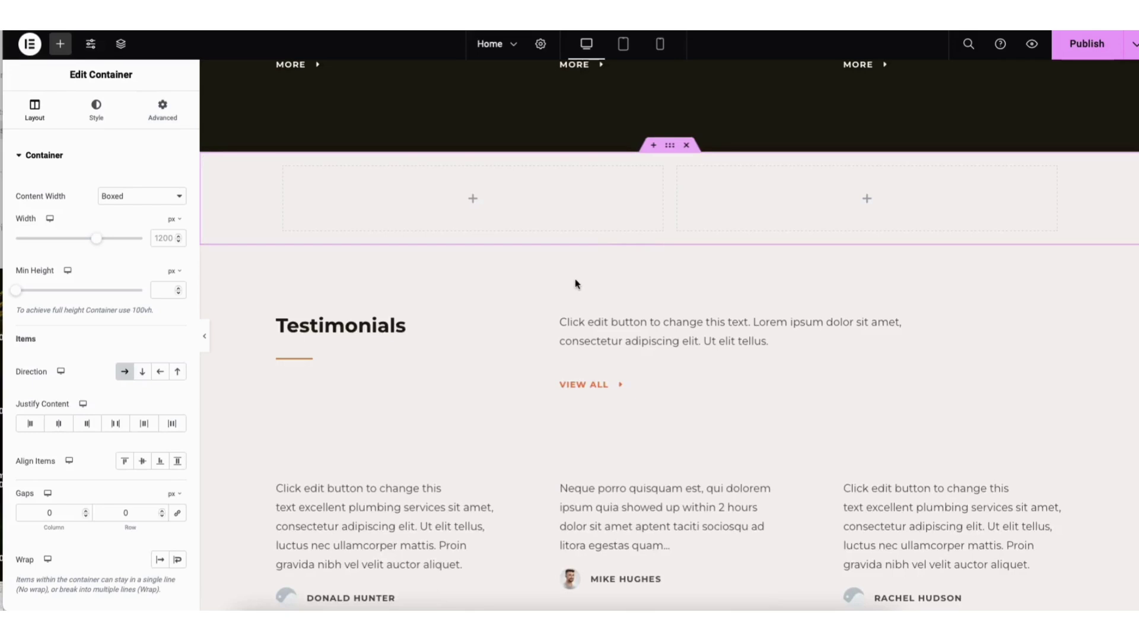
{"action": "left_click", "coordinate": [59, 46]}
{"action": "left_click_drag", "start_coordinate": [56, 310], "coordinate": [464, 197]}
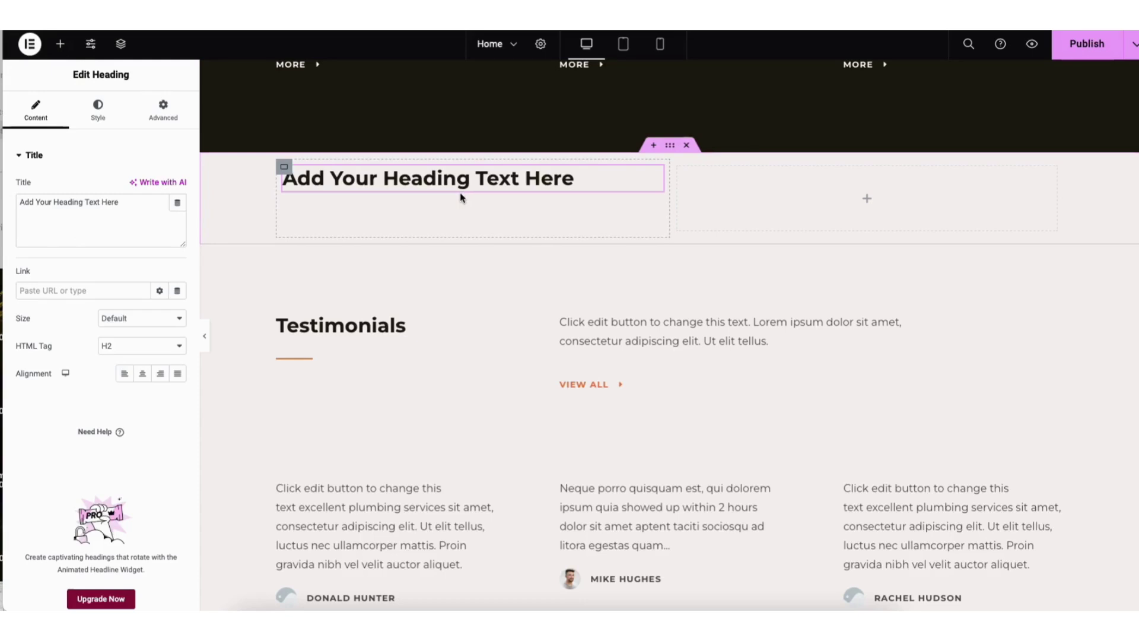
View the new two-column container's layout settings and delete the container
{"action": "left_click", "coordinate": [669, 146]}
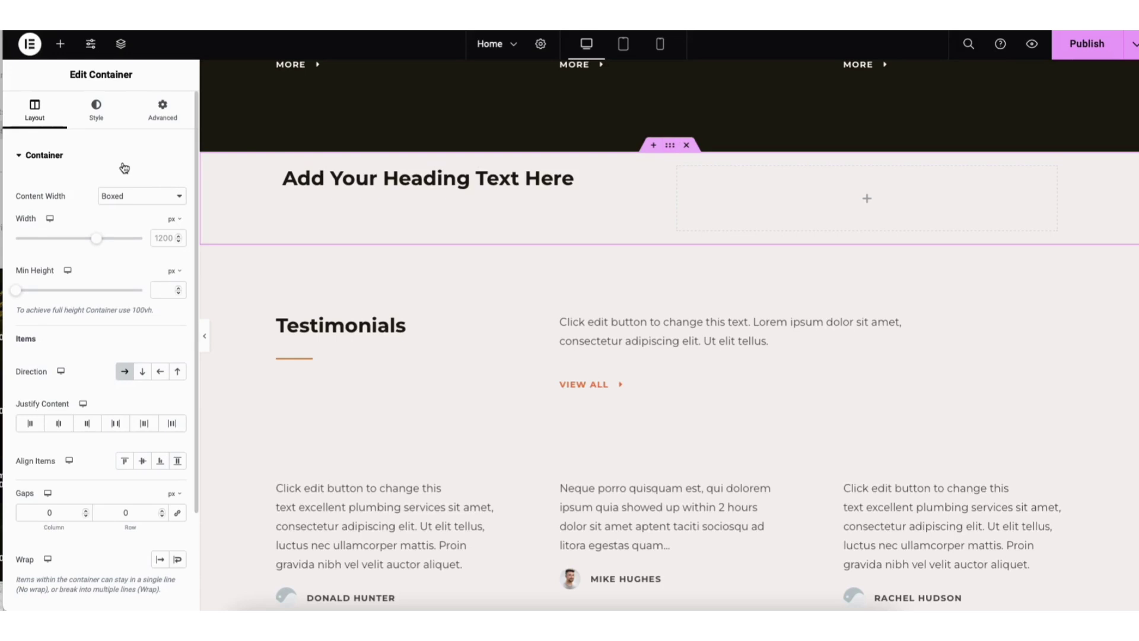
{"action": "left_click", "coordinate": [686, 146]}
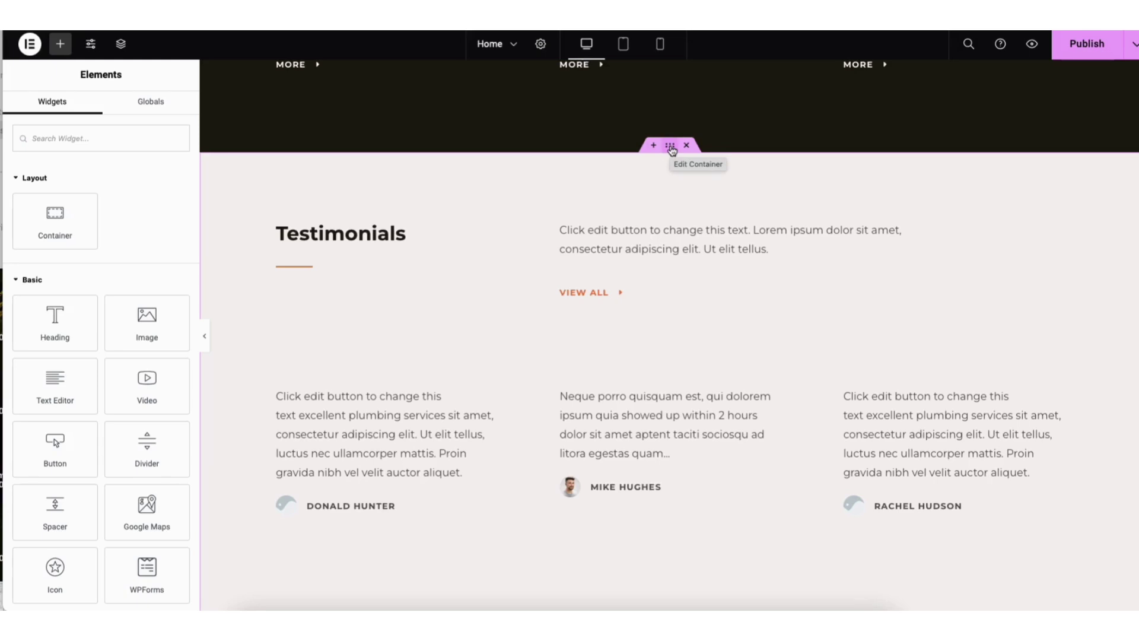
{"action": "left_click_drag", "start_coordinate": [671, 149], "coordinate": [655, 175]}
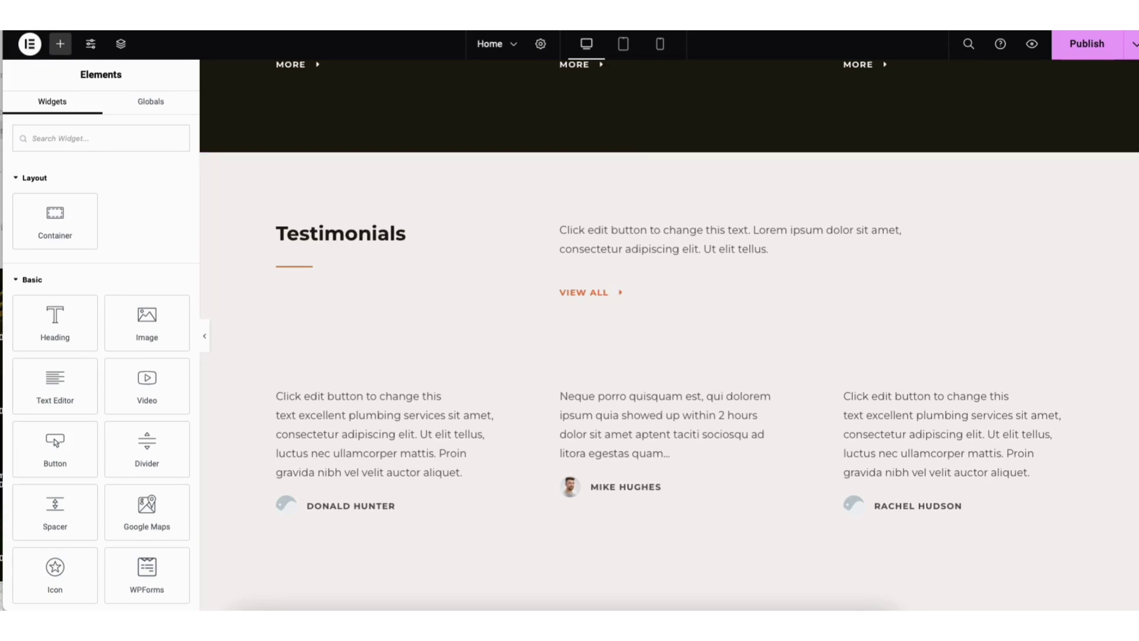
Browse the Starter Templates blocks and import the block with three plant image feature cards into the empty area above the footer
{"action": "scroll", "coordinate": [785, 303], "scroll_direction": "down", "scroll_amount": 15}
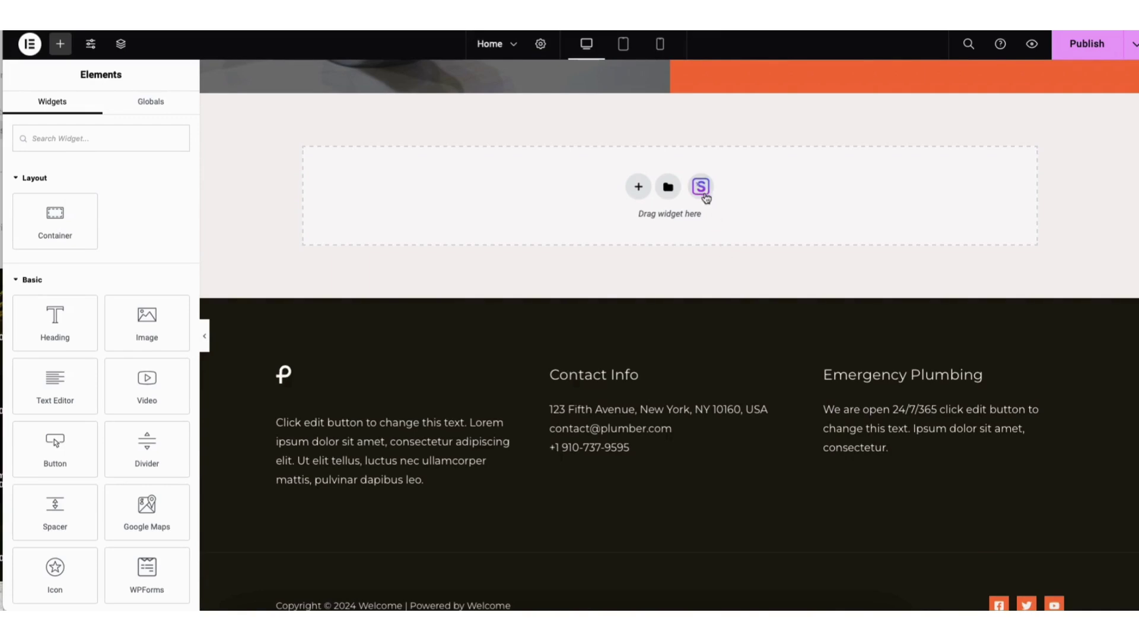
{"action": "left_click", "coordinate": [700, 187]}
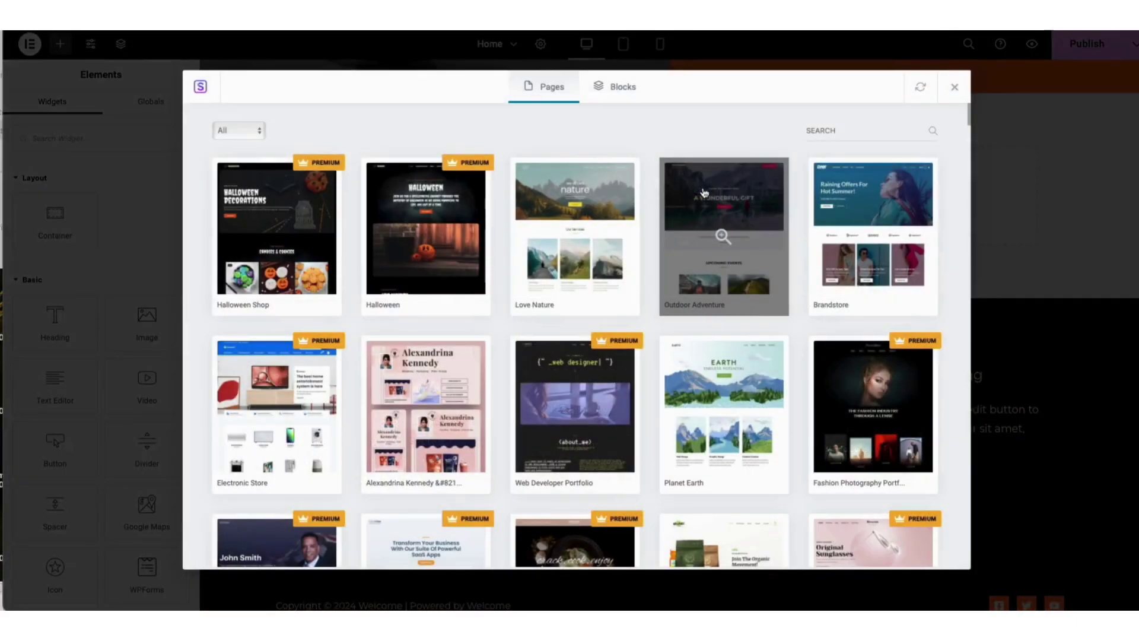
{"action": "left_click", "coordinate": [620, 85]}
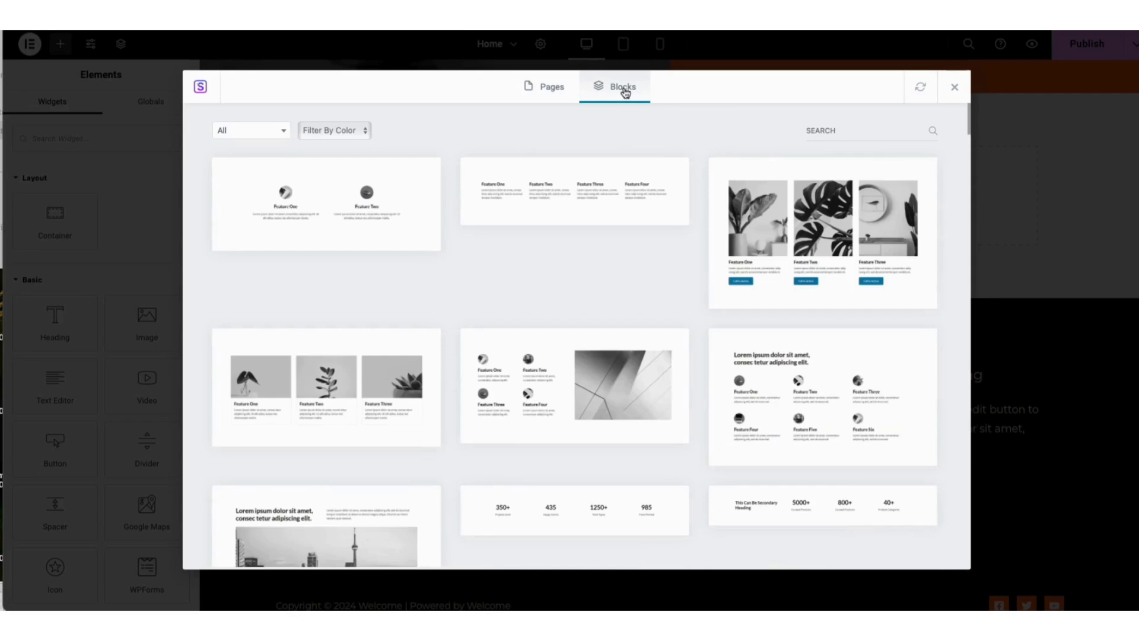
{"action": "left_click_drag", "start_coordinate": [968, 116], "coordinate": [947, 62]}
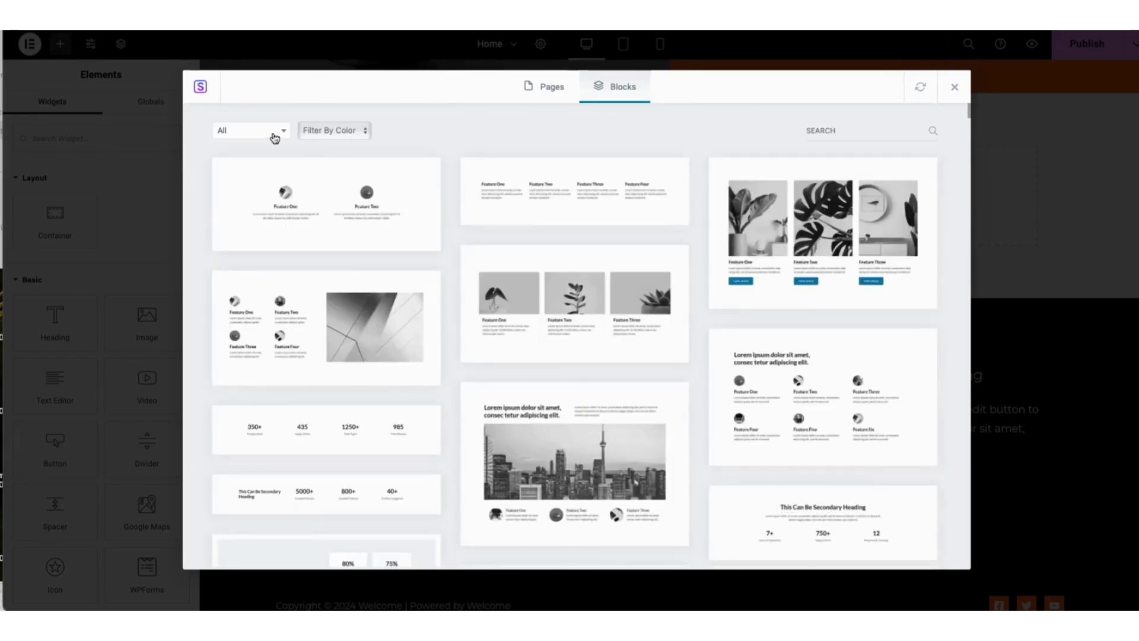
{"action": "left_click", "coordinate": [275, 138]}
{"action": "mouse_move", "coordinate": [288, 177]}
{"action": "left_mouse_down"}
{"action": "mouse_move", "coordinate": [289, 252]}
{"action": "mouse_move", "coordinate": [287, 170]}
{"action": "left_mouse_up"}
{"action": "left_click", "coordinate": [533, 124]}
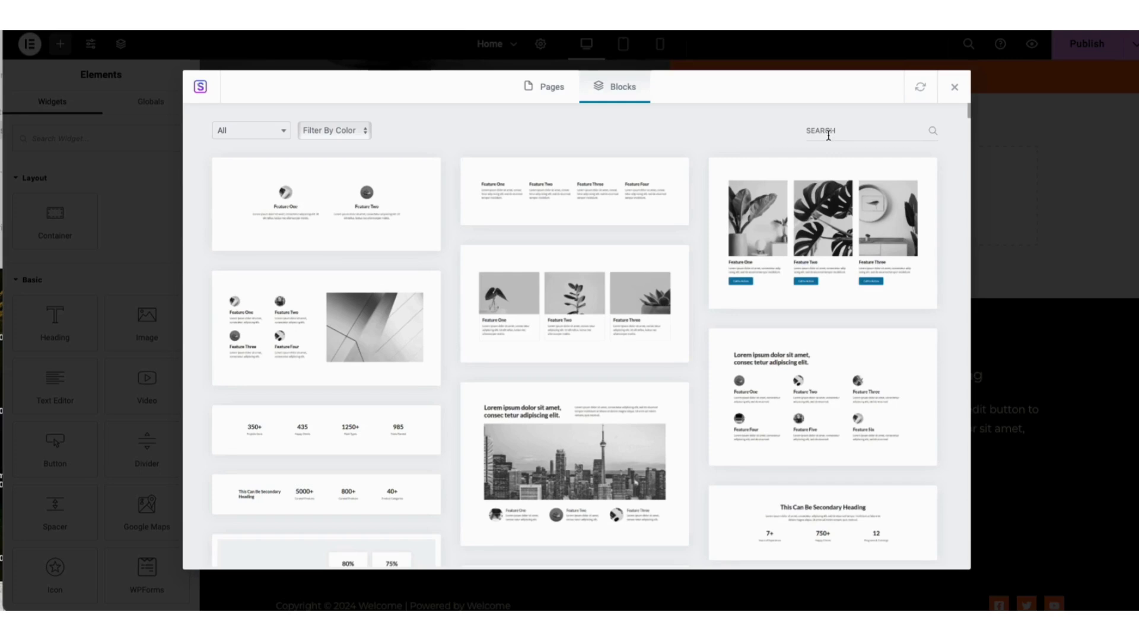
{"action": "left_click", "coordinate": [577, 304]}
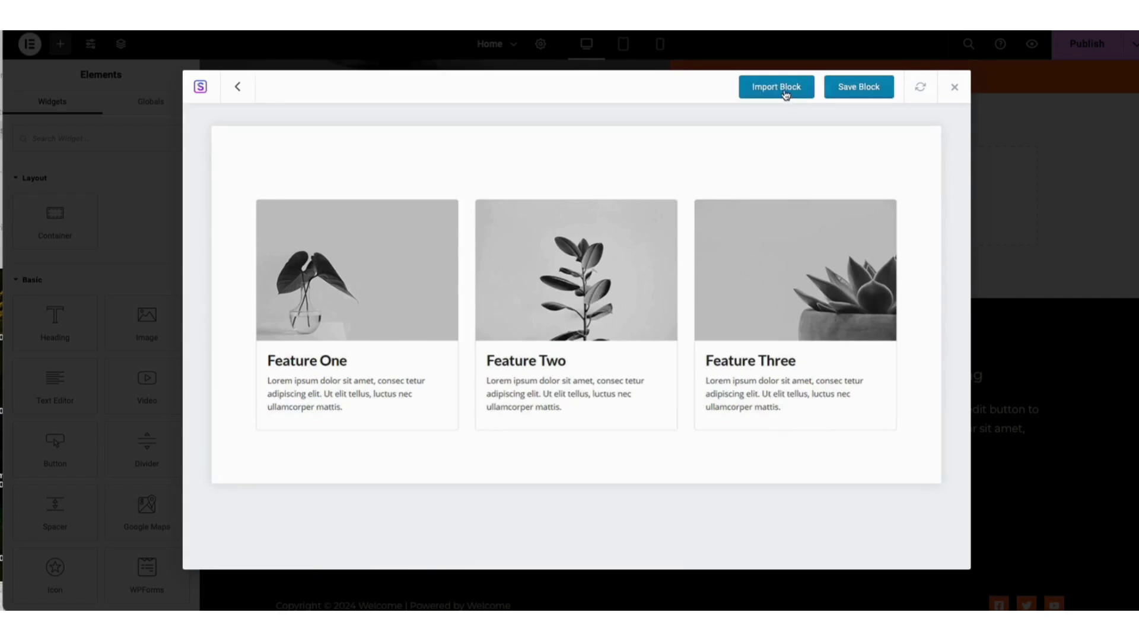
{"action": "left_click", "coordinate": [784, 92]}
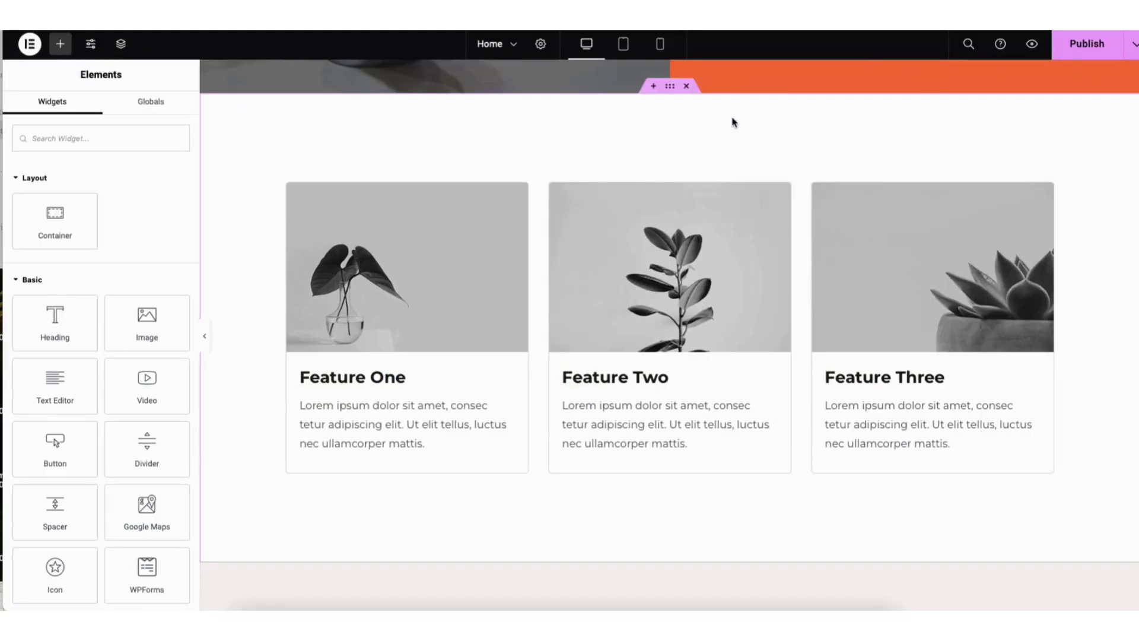
Set the background color of the section holding the three plant feature cards to #FFFFFF
{"action": "right_click", "coordinate": [292, 129]}
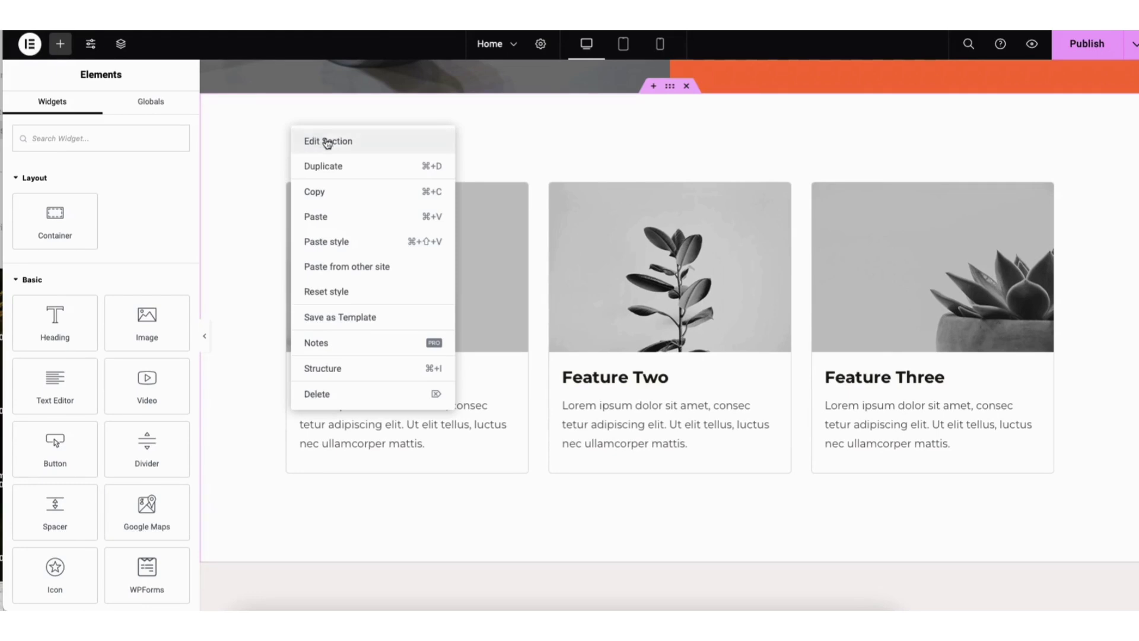
{"action": "left_click", "coordinate": [338, 142]}
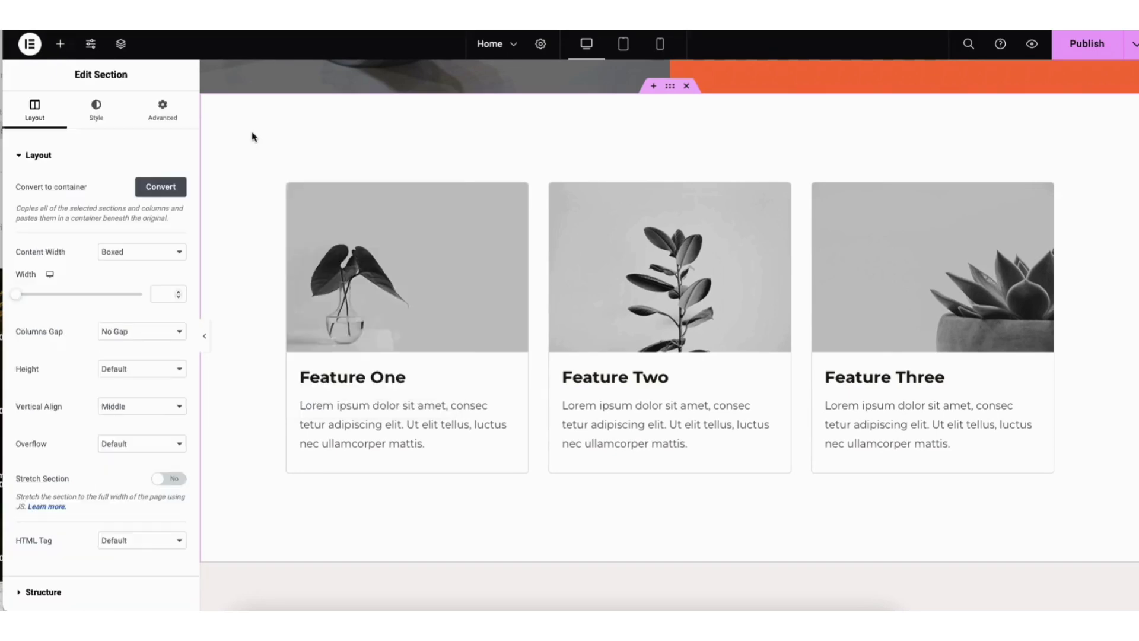
{"action": "left_click", "coordinate": [101, 118]}
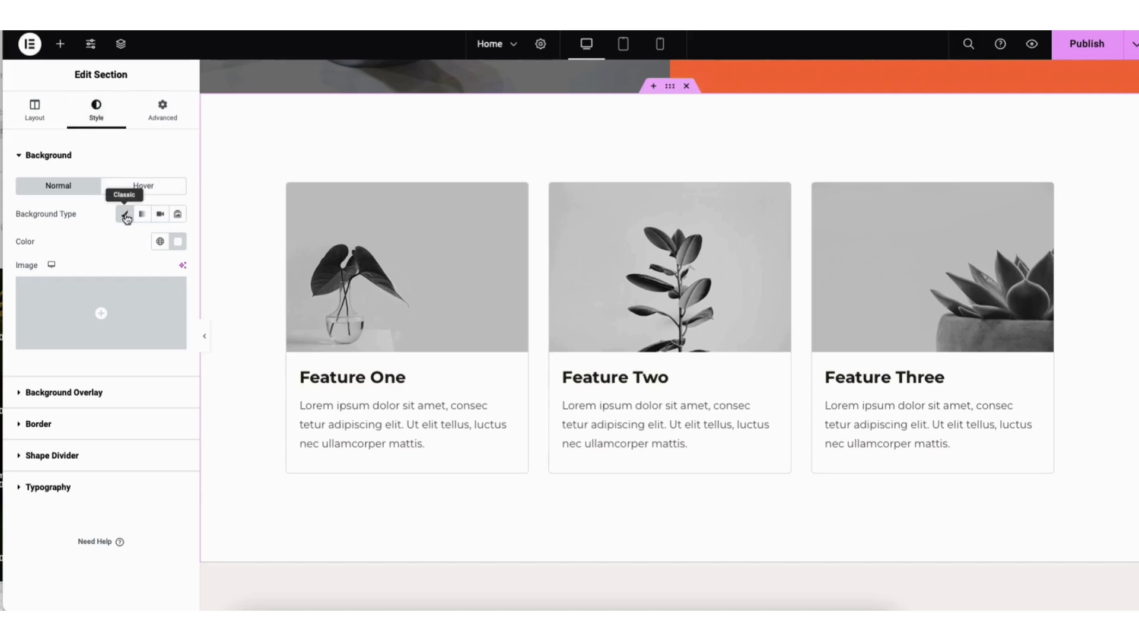
{"action": "left_click", "coordinate": [179, 242]}
{"action": "mouse_move", "coordinate": [148, 318]}
{"action": "left_mouse_down"}
{"action": "mouse_move", "coordinate": [250, 302]}
{"action": "mouse_move", "coordinate": [91, 295]}
{"action": "left_mouse_up"}
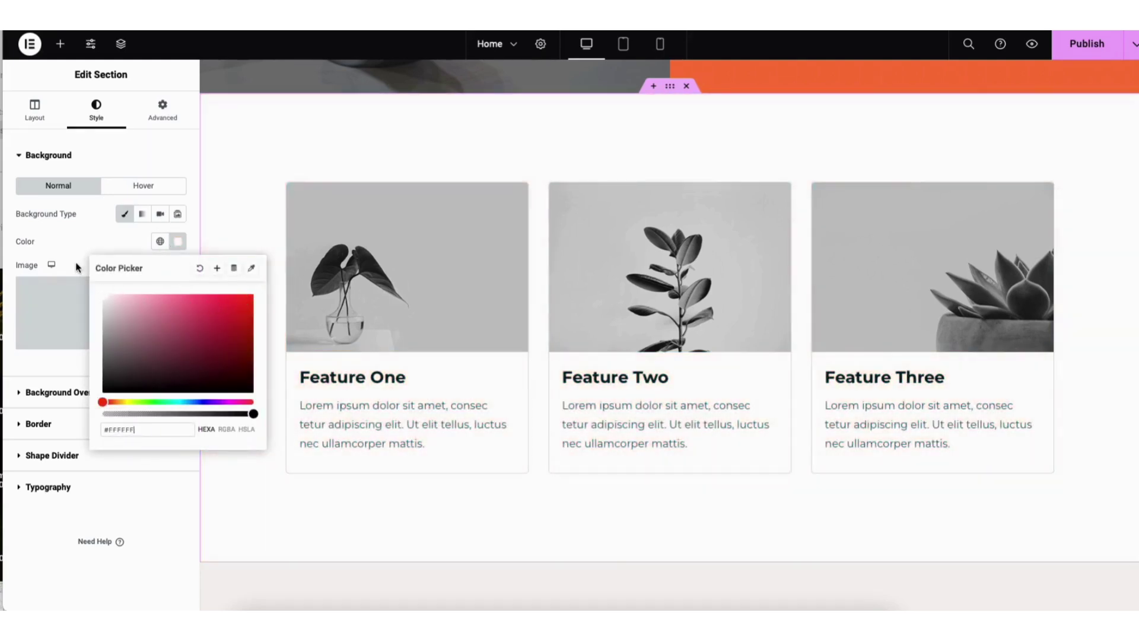
{"action": "left_click", "coordinate": [78, 267]}
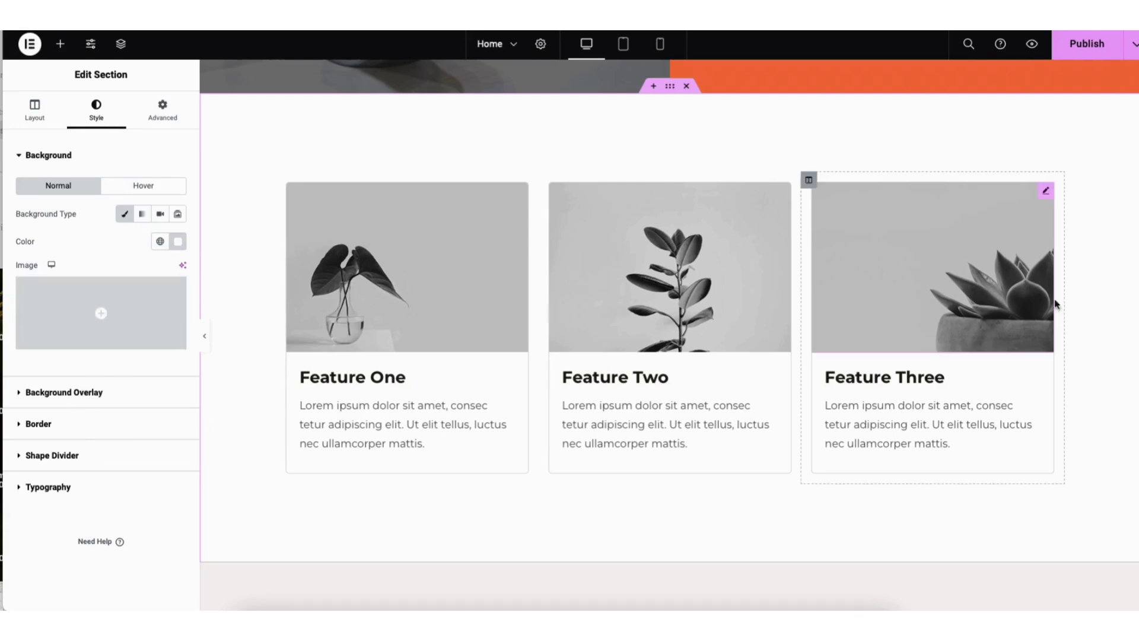
Save the edited Home page as a draft
{"action": "scroll", "coordinate": [1052, 102], "scroll_direction": "up", "scroll_amount": 10}
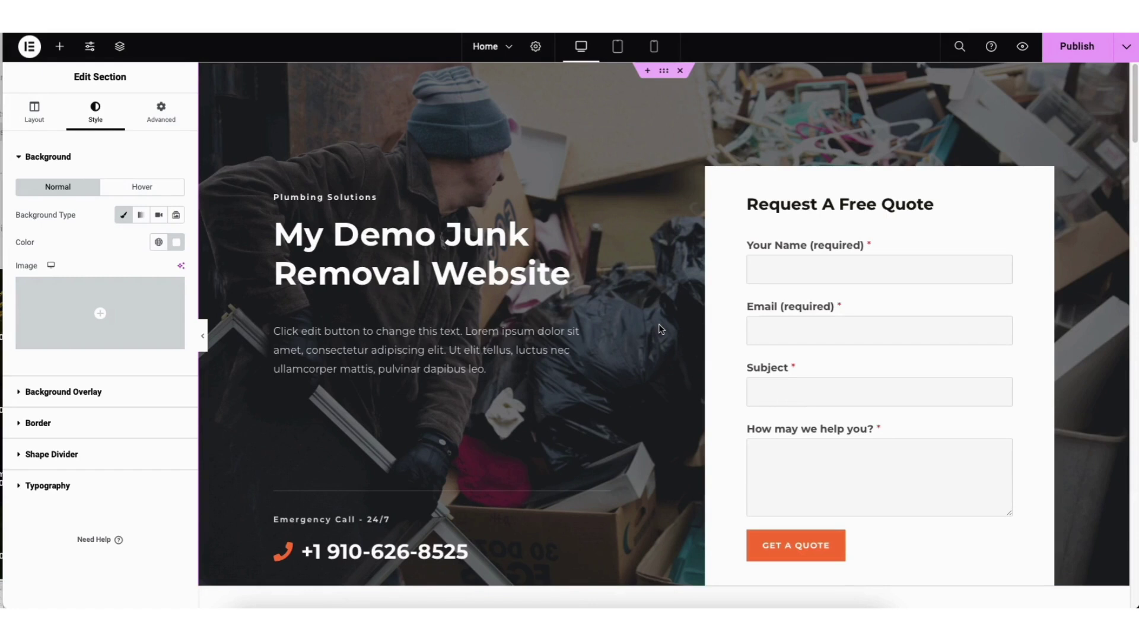
{"action": "left_click", "coordinate": [1126, 55]}
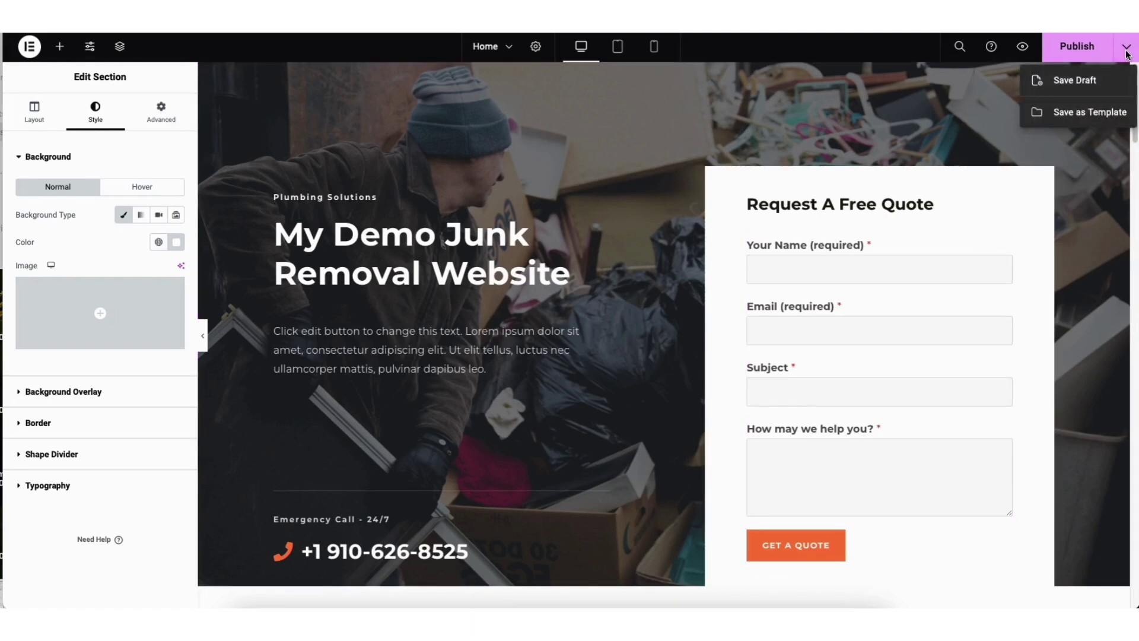
{"action": "left_click", "coordinate": [1074, 81]}
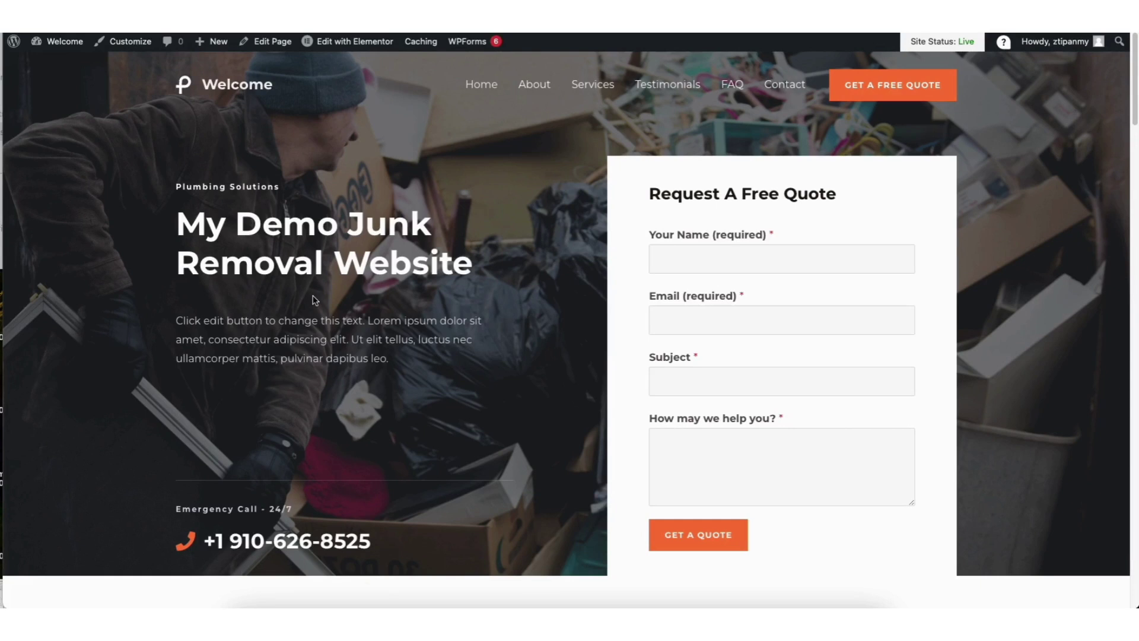
Go to the WordPress dashboard and open Contact Form 1 for editing in WPForms
{"action": "mouse_move", "coordinate": [73, 47]}
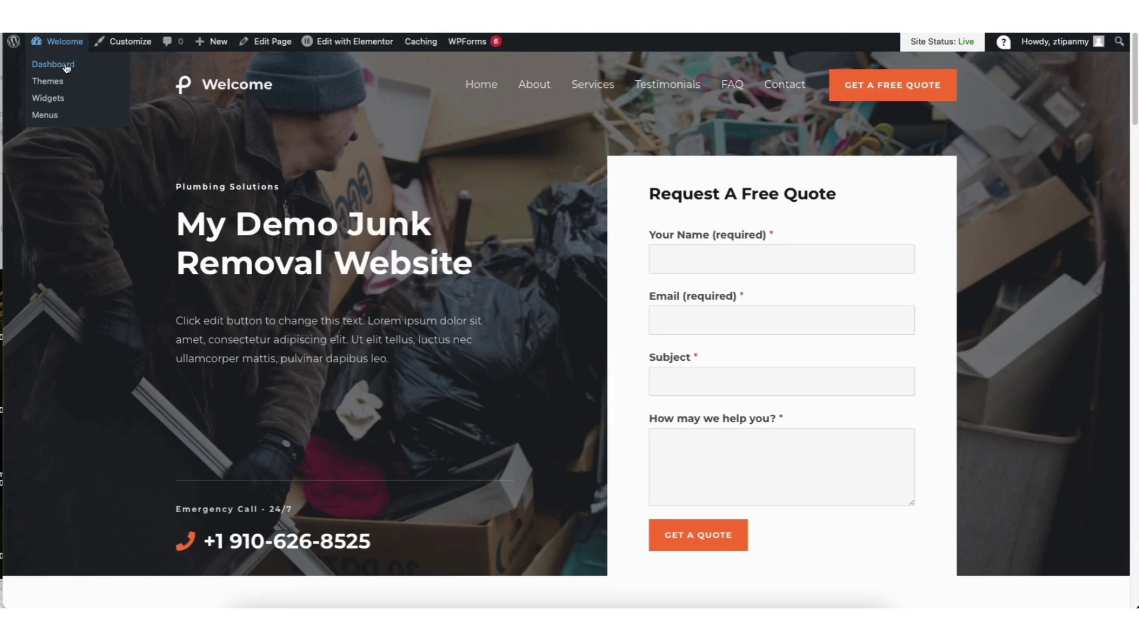
{"action": "left_click", "coordinate": [53, 64]}
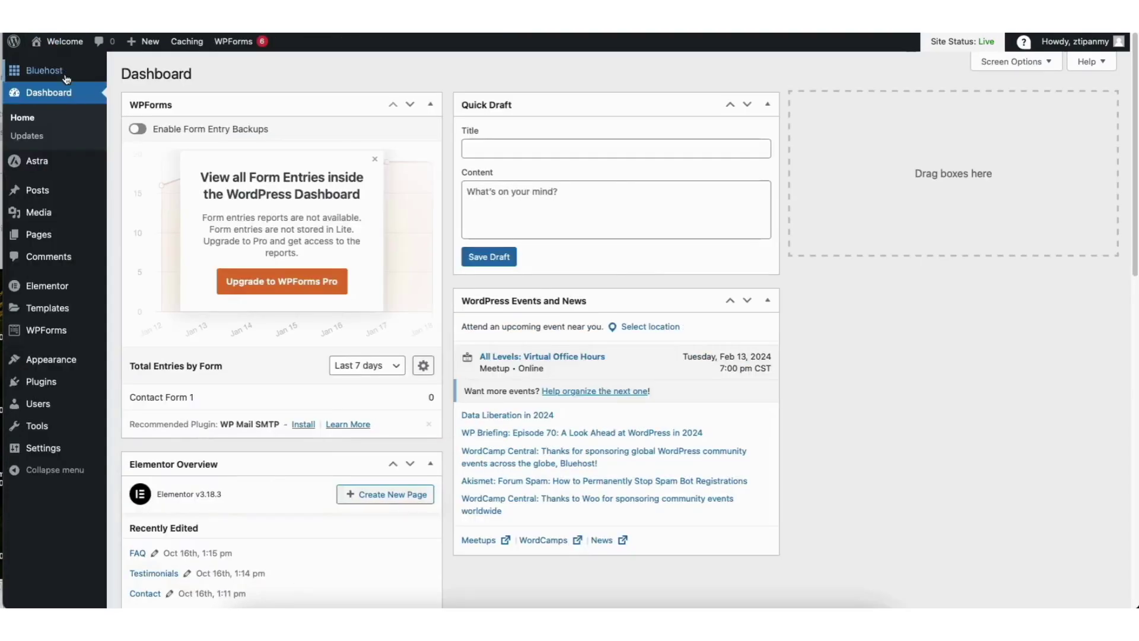
{"action": "mouse_move", "coordinate": [49, 336]}
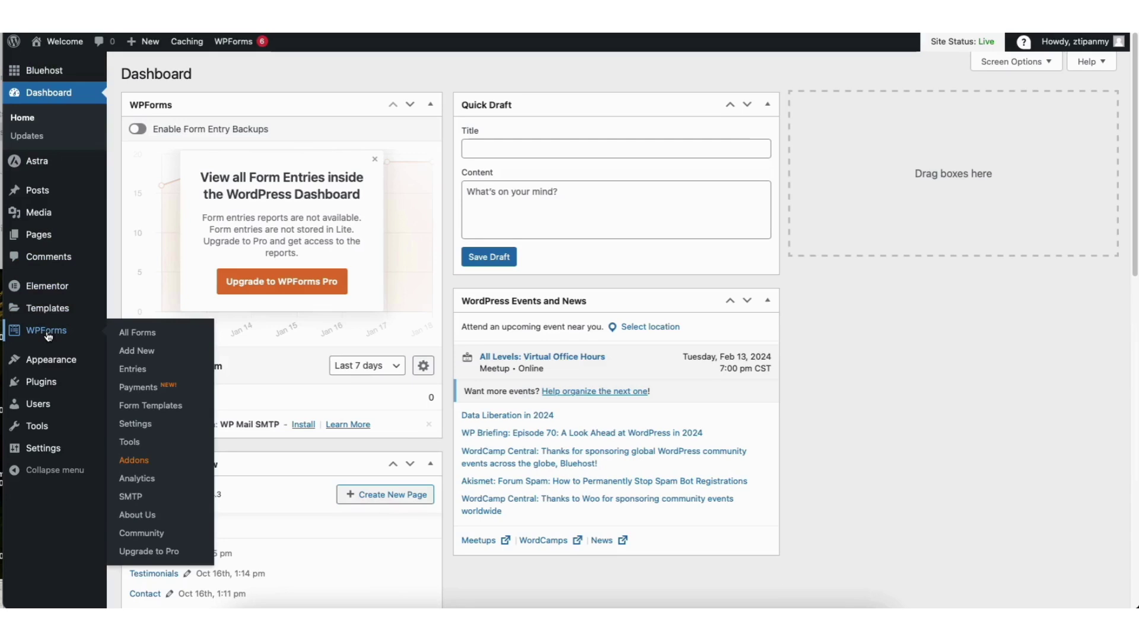
{"action": "left_click", "coordinate": [49, 336]}
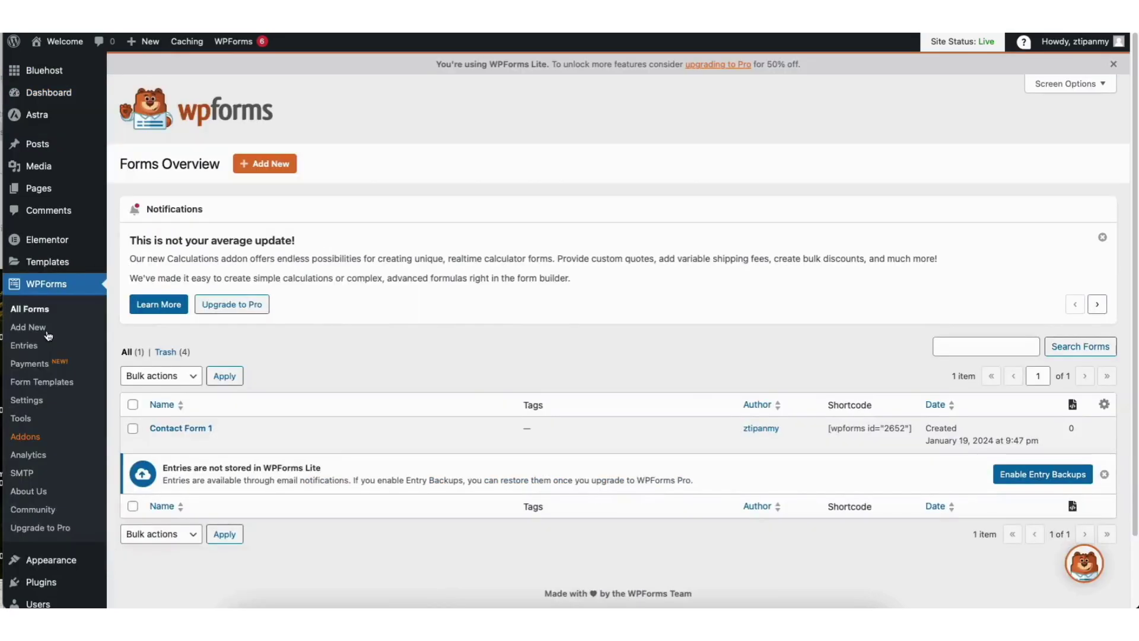
{"action": "mouse_move", "coordinate": [184, 433]}
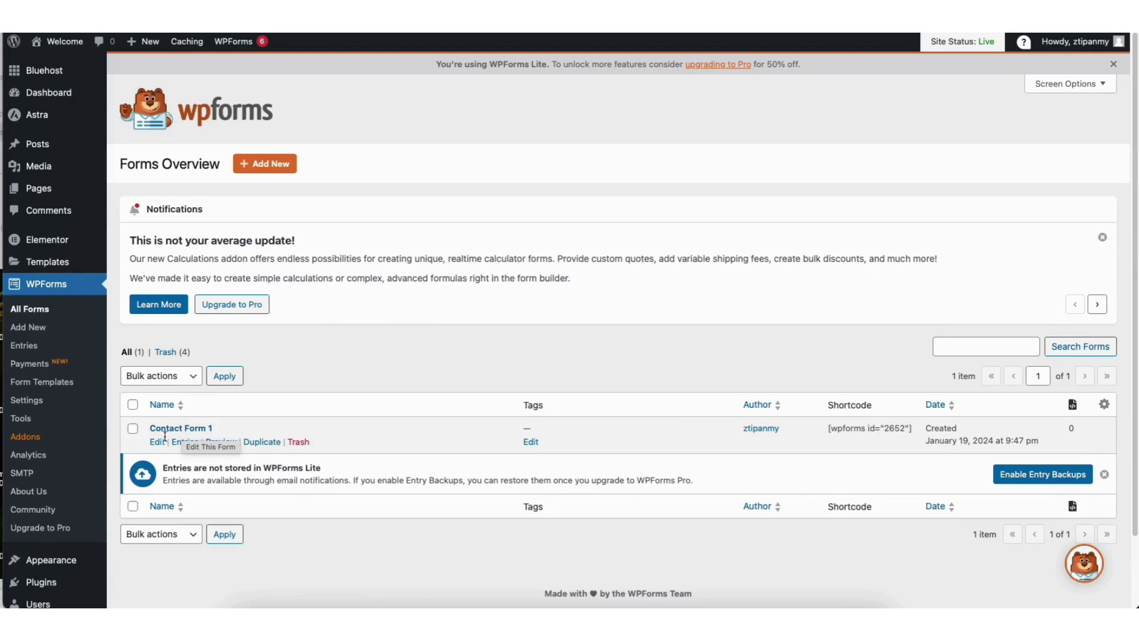
{"action": "left_click", "coordinate": [159, 440]}
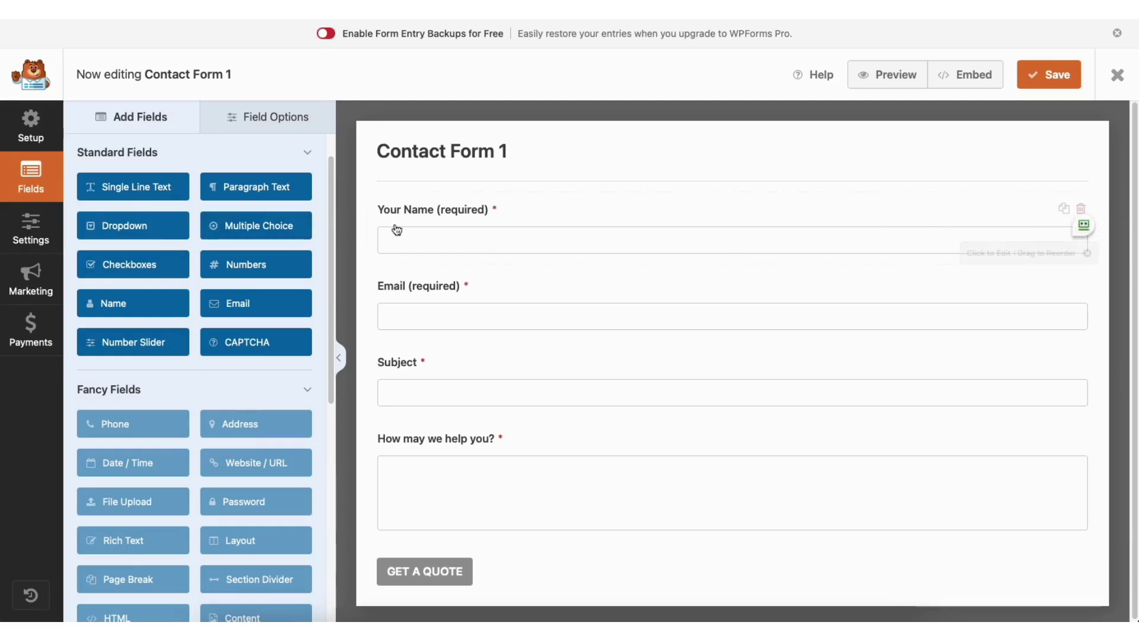
Add a Single Line Text field between the Your Name and Email fields of Contact Form 1
{"action": "mouse_move", "coordinate": [425, 217]}
{"action": "left_mouse_down"}
{"action": "mouse_move", "coordinate": [433, 298]}
{"action": "mouse_move", "coordinate": [420, 214]}
{"action": "left_mouse_up"}
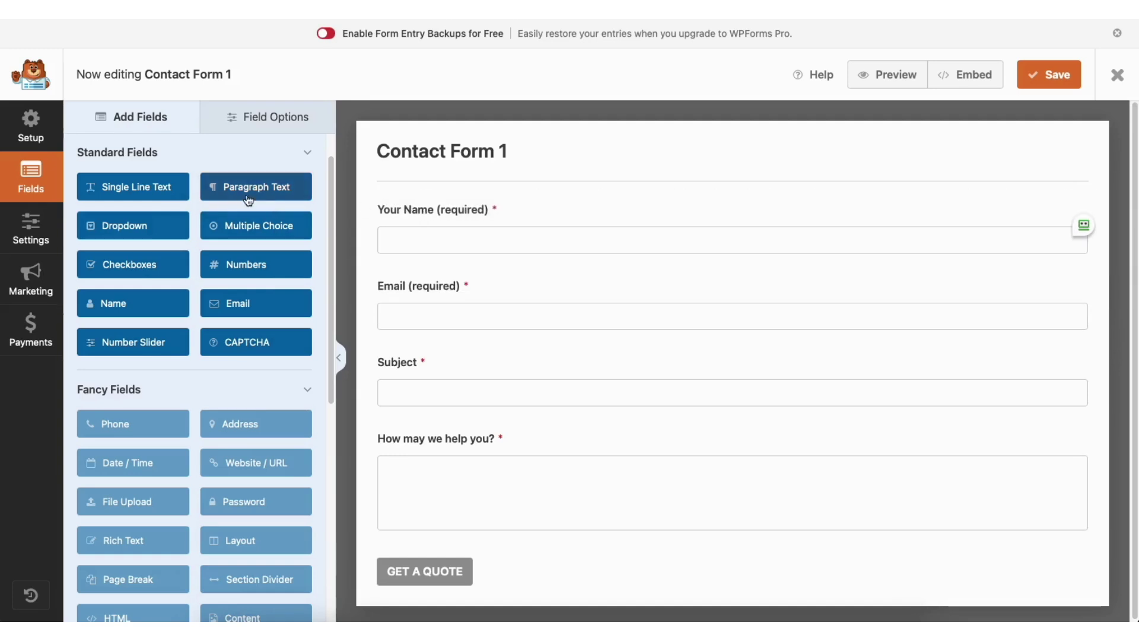
{"action": "left_click_drag", "start_coordinate": [149, 188], "coordinate": [445, 277]}
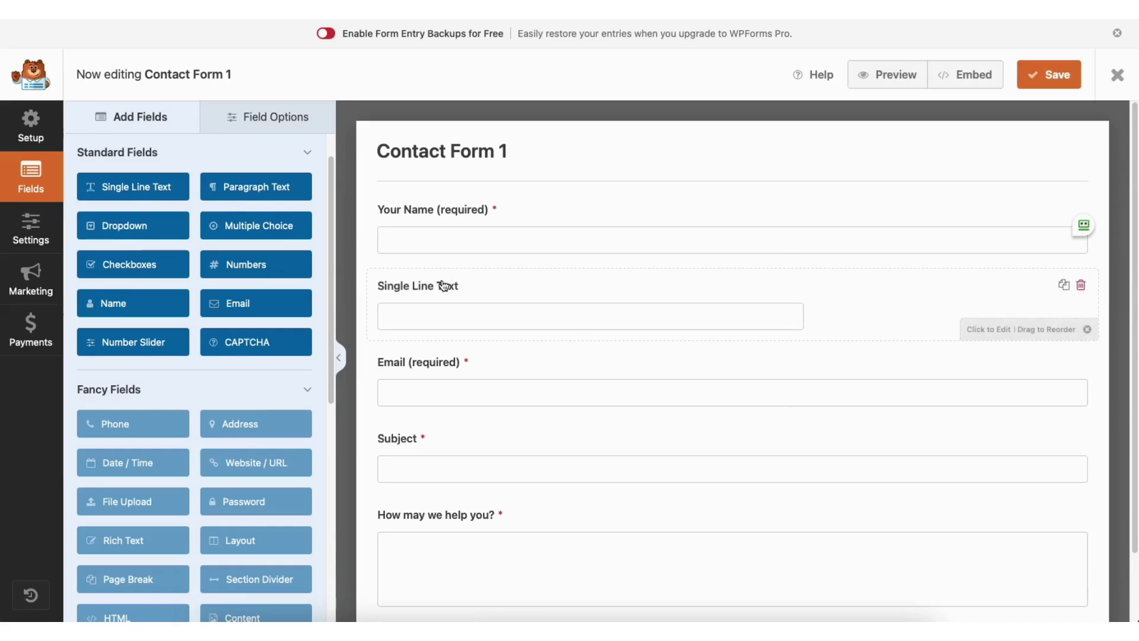
Review the Your Name field's general and advanced options, switching Required off and back on and keeping the field size at Large
{"action": "left_click", "coordinate": [265, 117]}
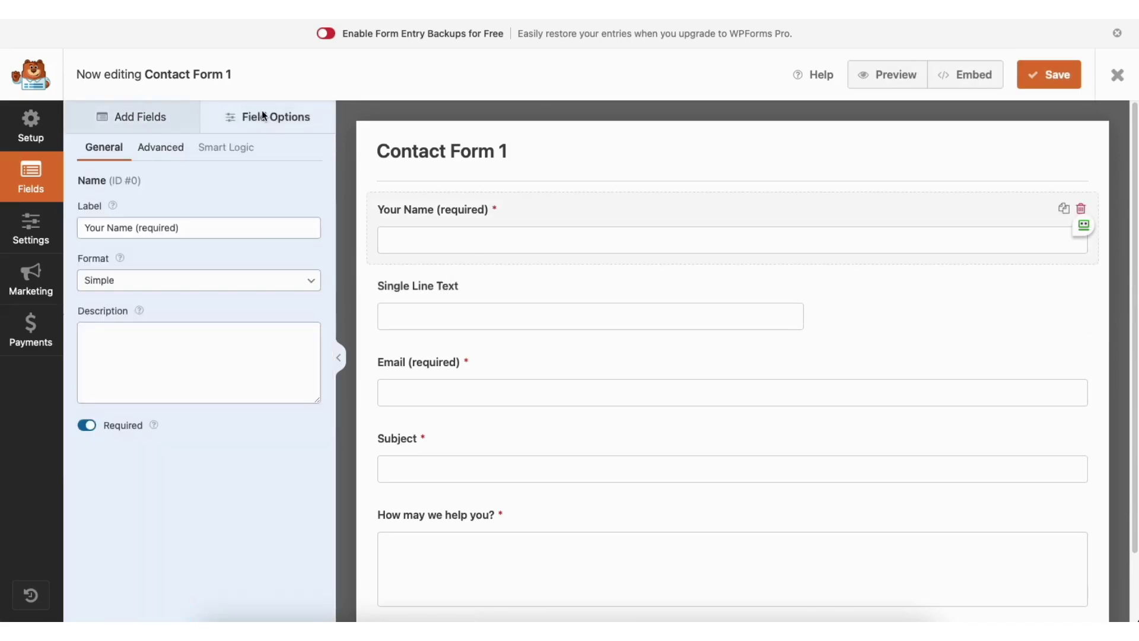
{"action": "left_click", "coordinate": [175, 228]}
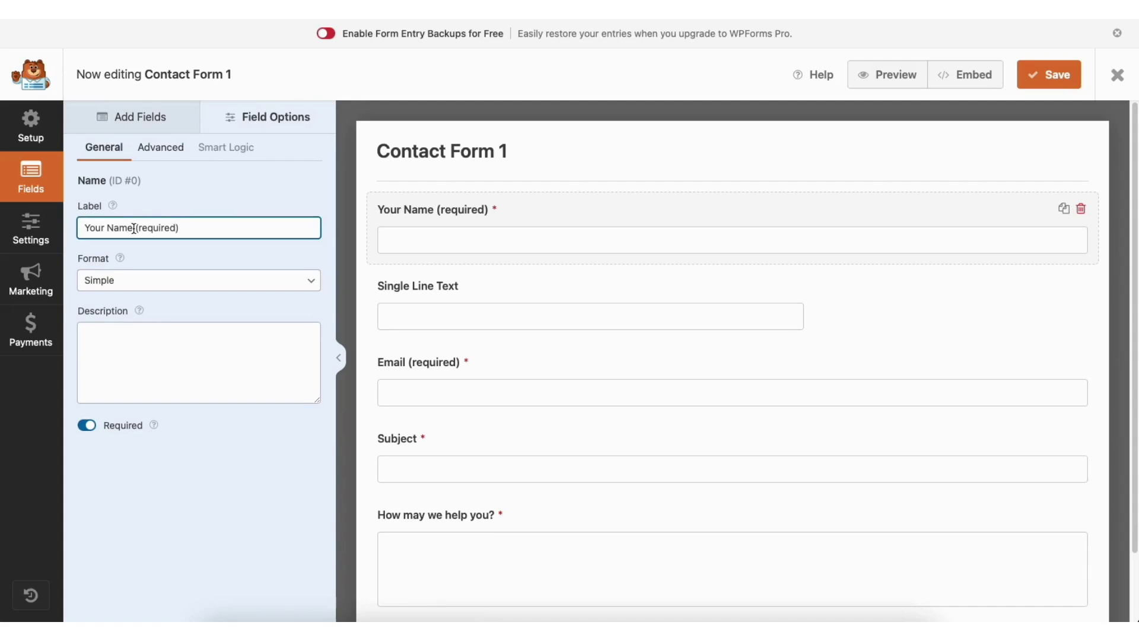
{"action": "left_click", "coordinate": [87, 425]}
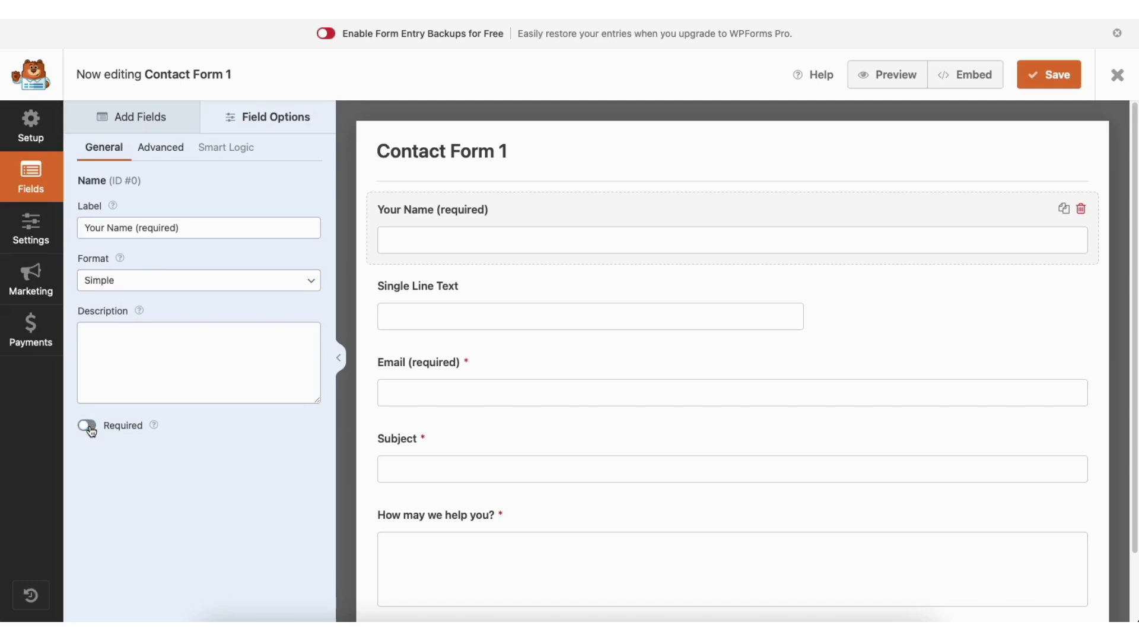
{"action": "left_click", "coordinate": [89, 426]}
{"action": "left_click", "coordinate": [175, 151]}
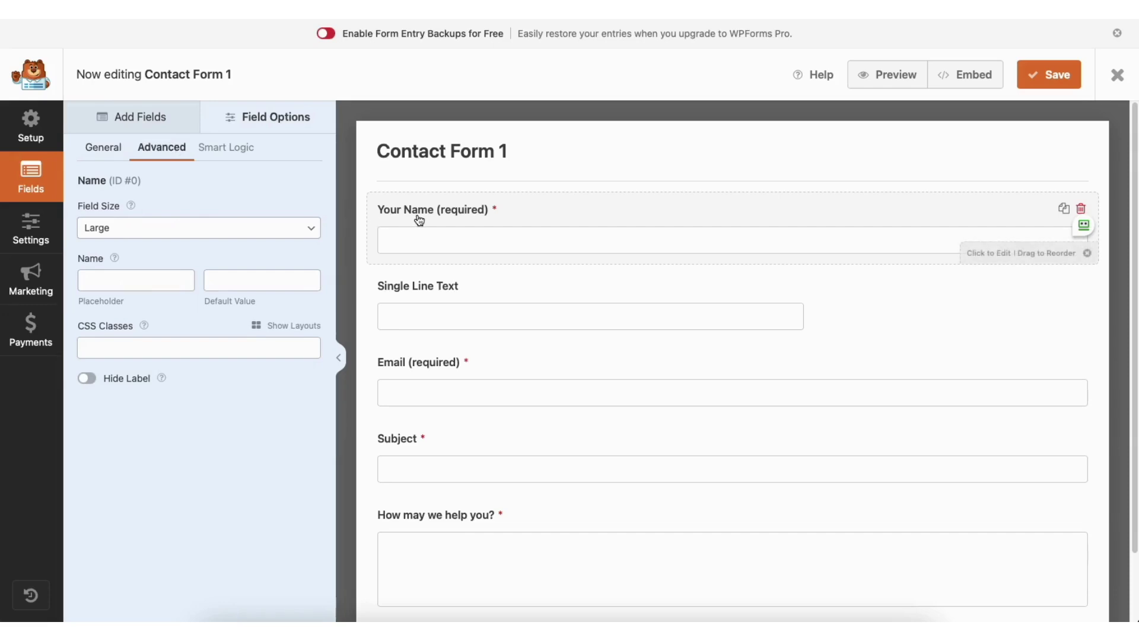
{"action": "left_click", "coordinate": [158, 230]}
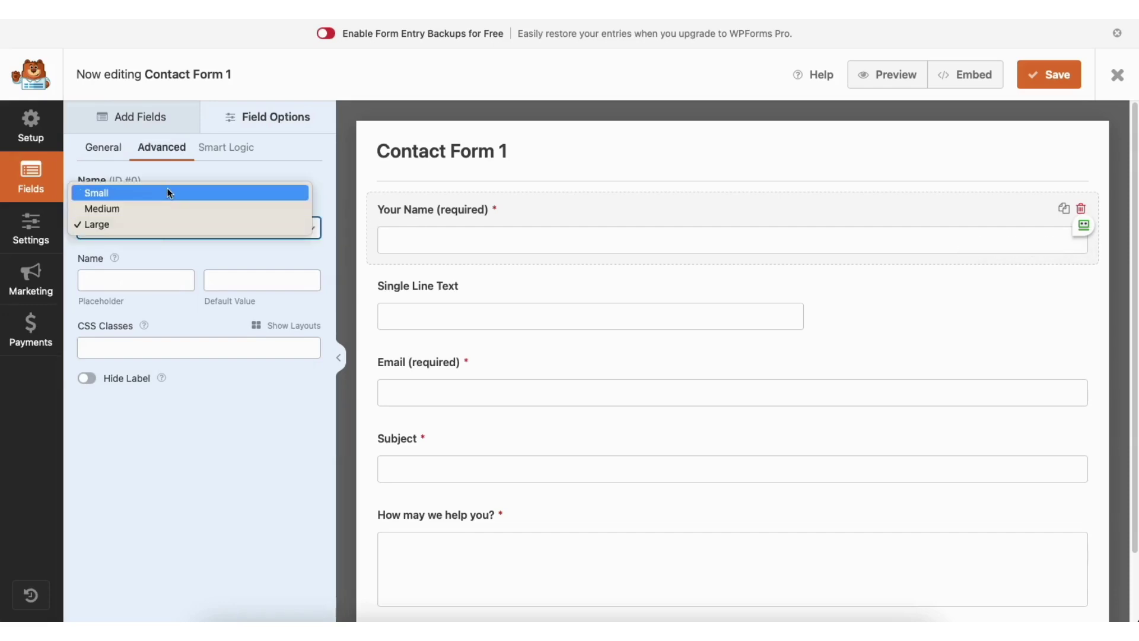
{"action": "left_click", "coordinate": [155, 225]}
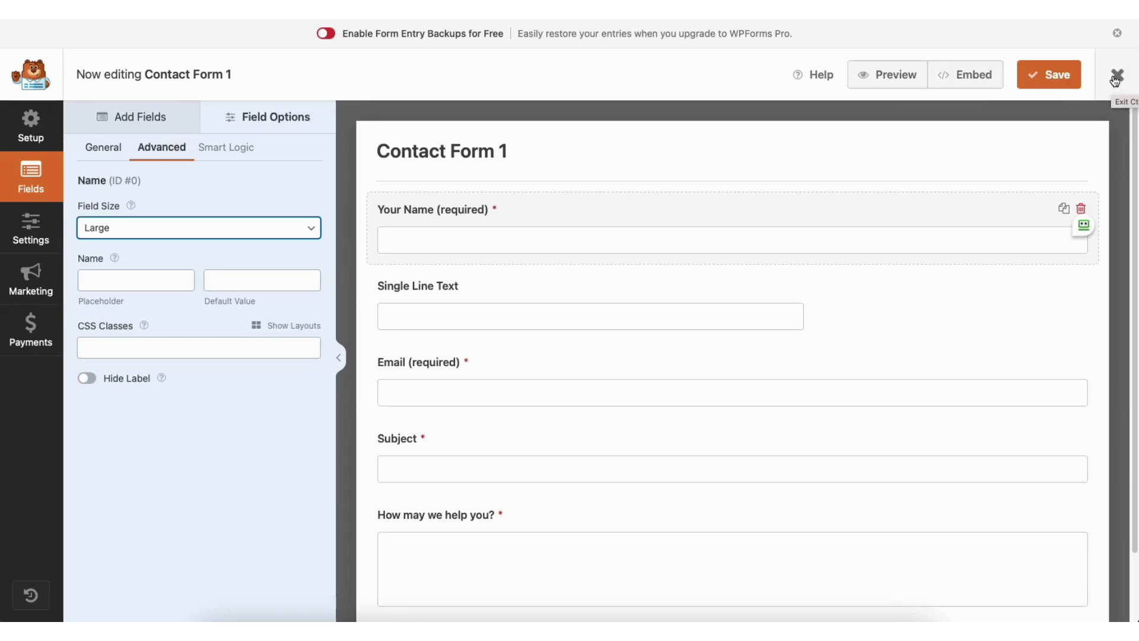
Review the form's General, Spam Protection and Security, Notifications and Confirmations settings
{"action": "left_click", "coordinate": [34, 226]}
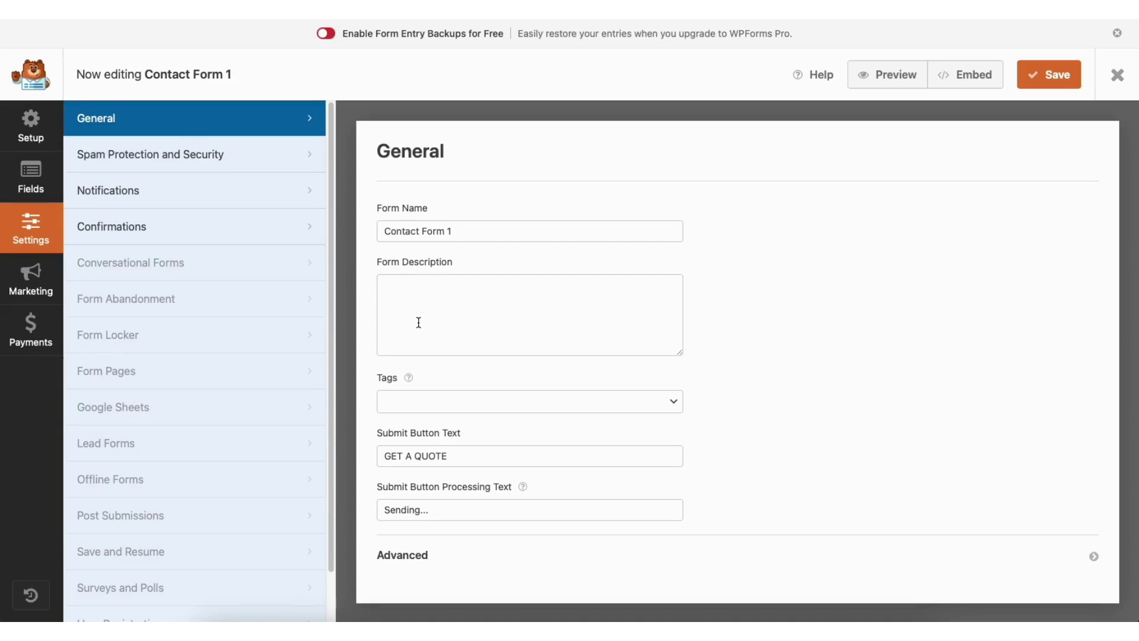
{"action": "left_click", "coordinate": [237, 157]}
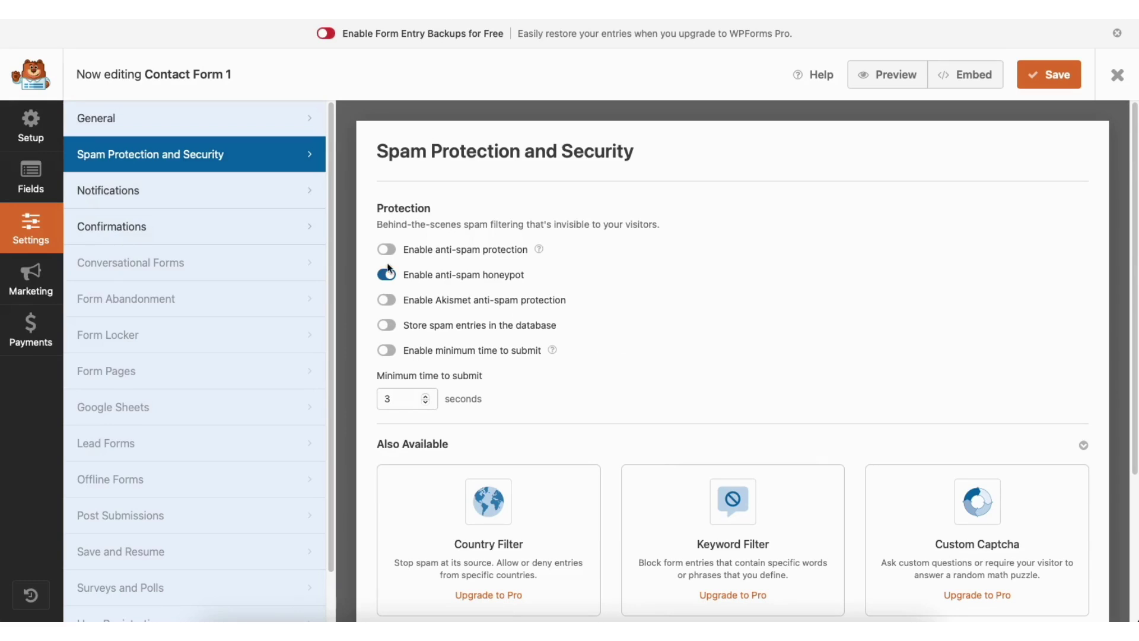
{"action": "left_click", "coordinate": [217, 195]}
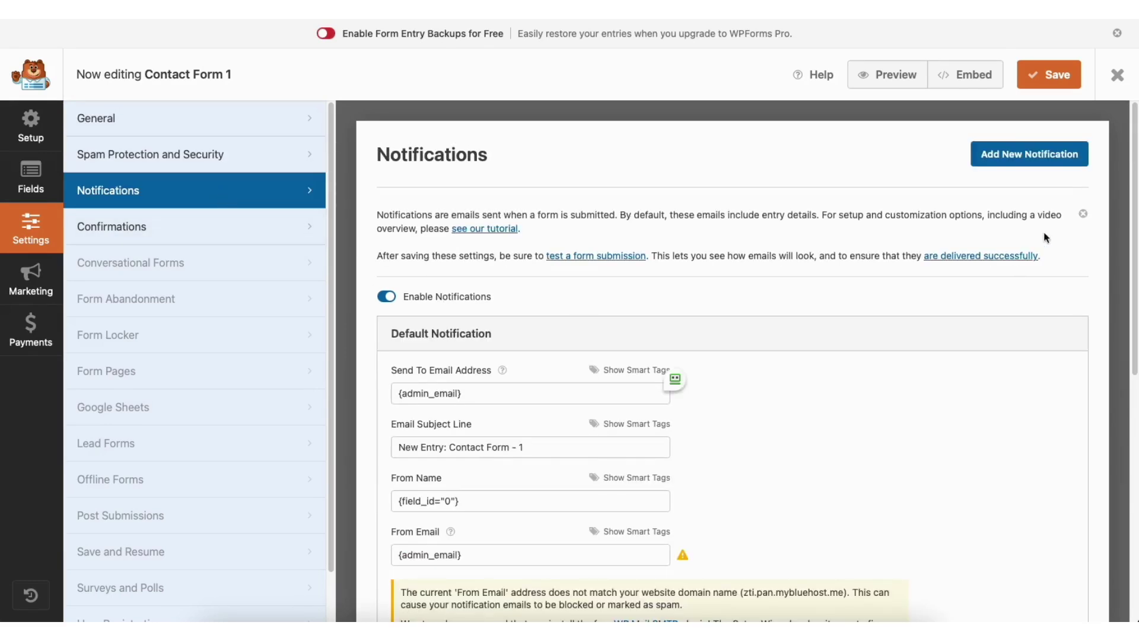
{"action": "left_click_drag", "start_coordinate": [1130, 203], "coordinate": [1138, 321]}
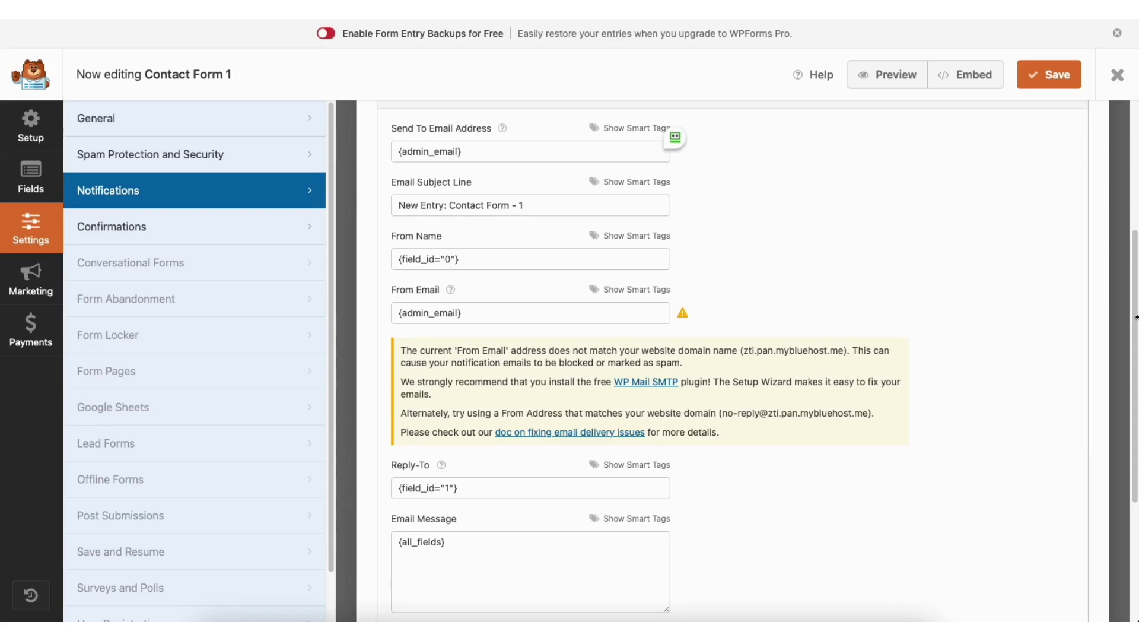
{"action": "left_click", "coordinate": [219, 229]}
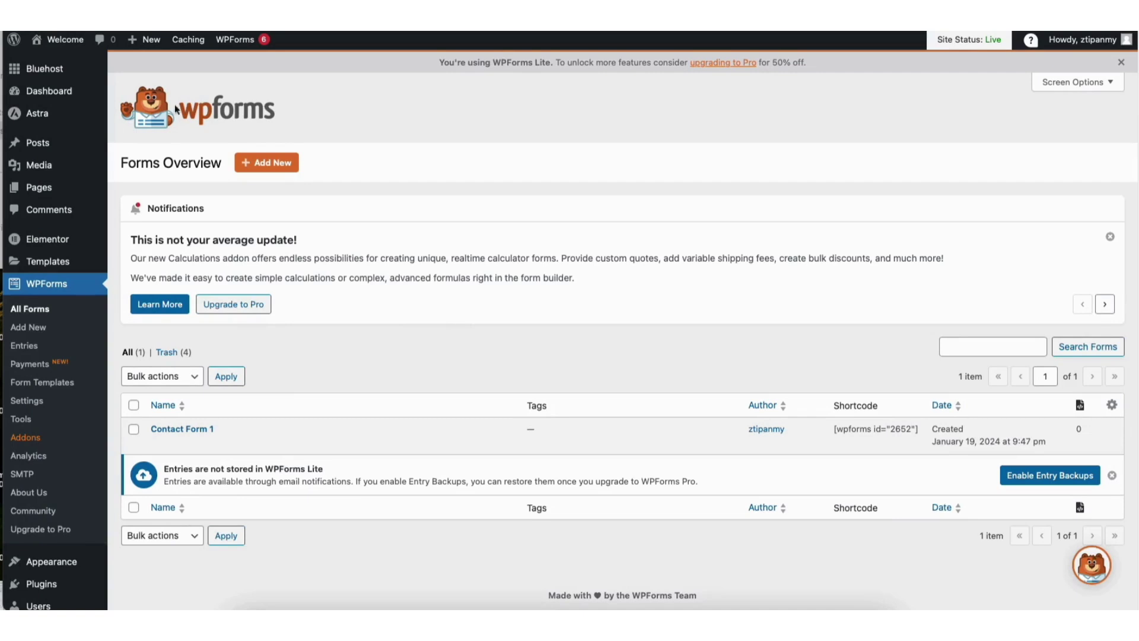
Visit the live site and examine the Contact page's contact details and quote form
{"action": "mouse_move", "coordinate": [65, 47]}
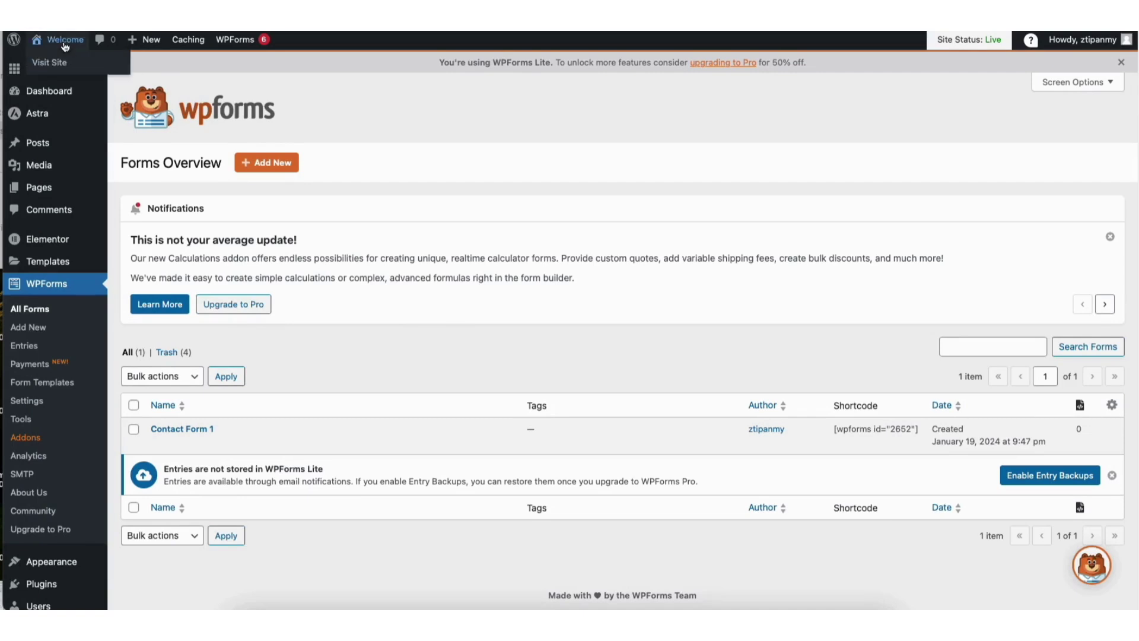
{"action": "left_click", "coordinate": [58, 64]}
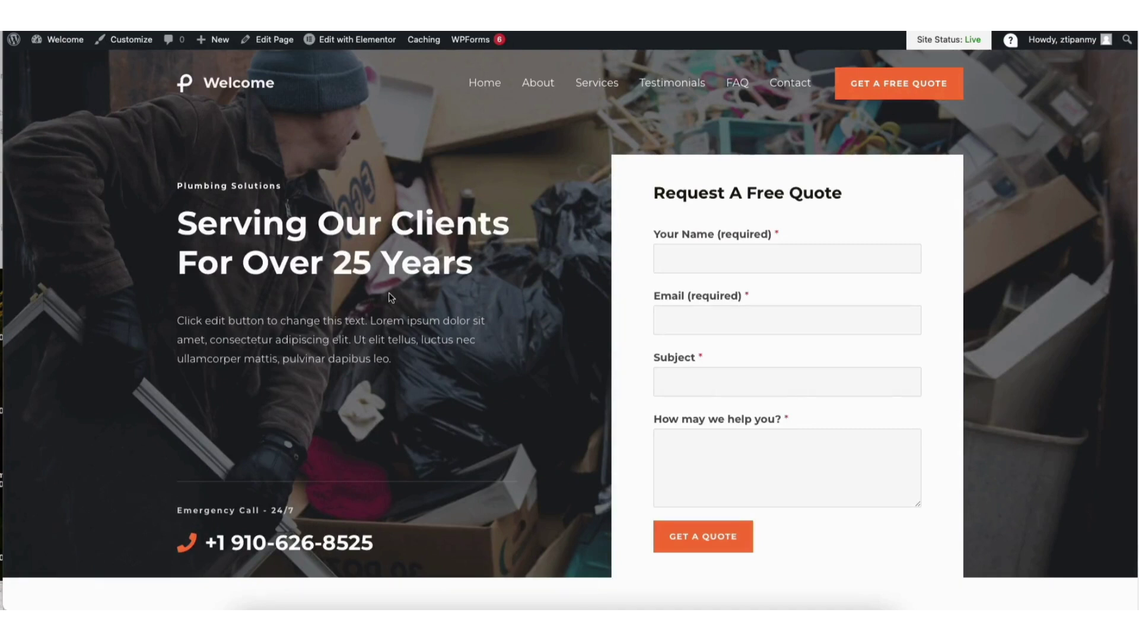
{"action": "left_click", "coordinate": [796, 84]}
{"action": "scroll", "coordinate": [1078, 193], "scroll_direction": "down", "scroll_amount": 4}
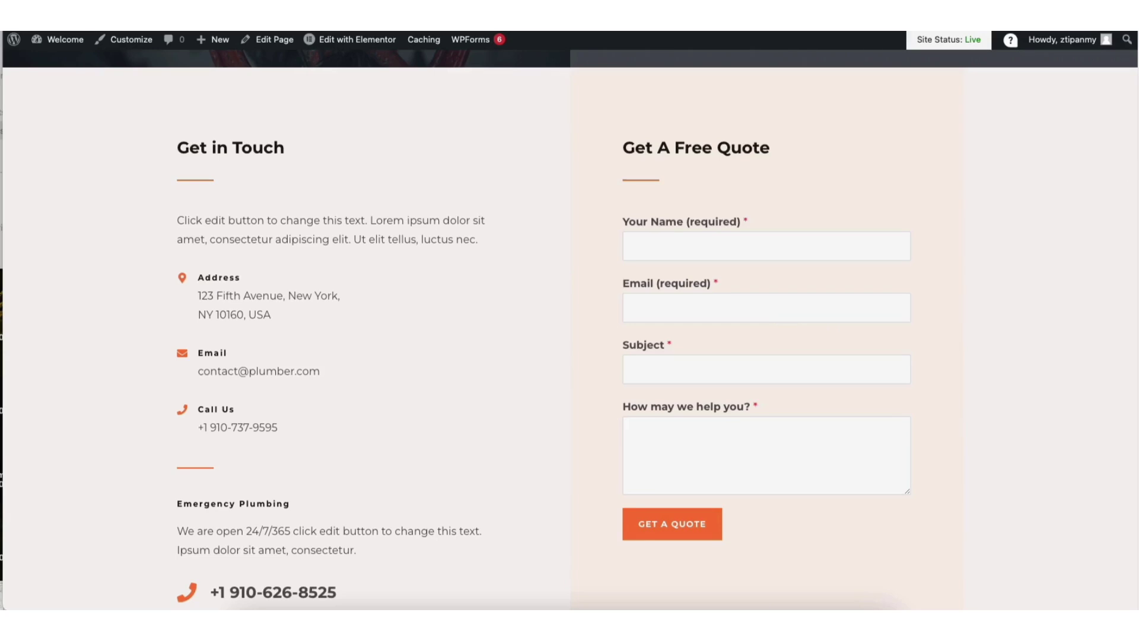
{"action": "scroll", "coordinate": [569, 330], "scroll_direction": "down", "scroll_amount": 1}
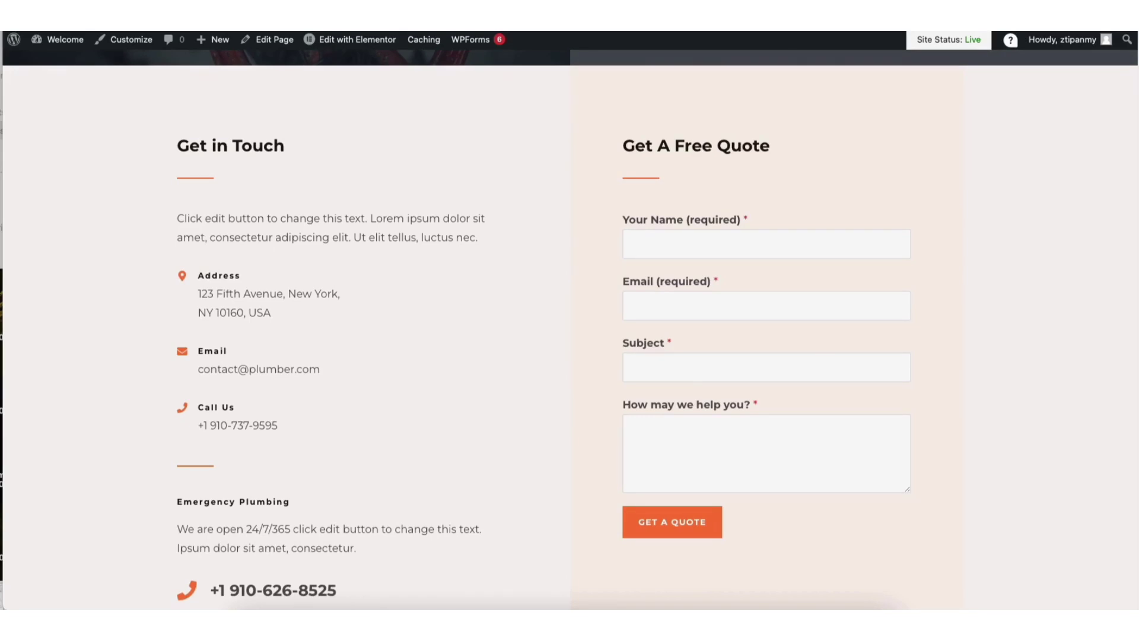
{"action": "scroll", "coordinate": [569, 330], "scroll_direction": "down", "scroll_amount": 1}
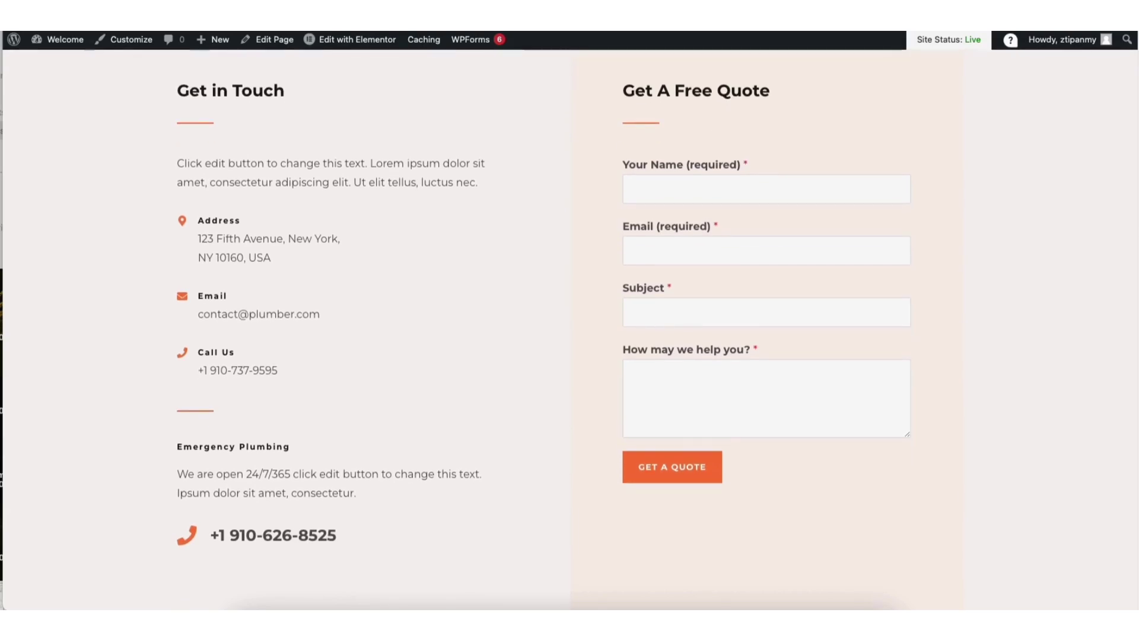
{"action": "scroll", "coordinate": [570, 329], "scroll_direction": "up", "scroll_amount": 5}
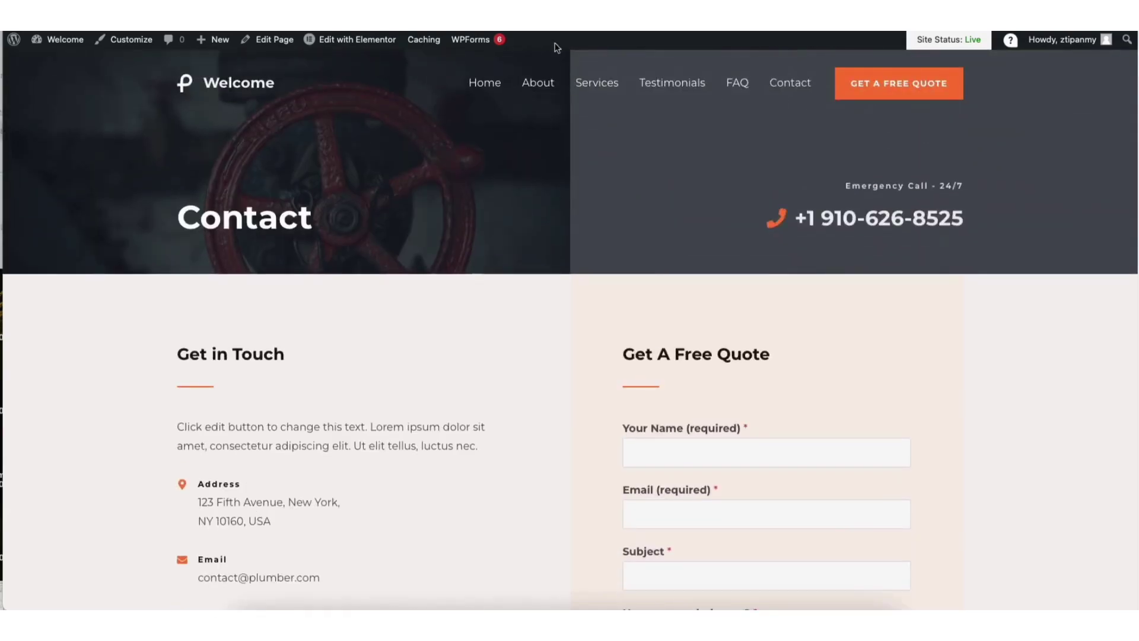
Open the Contact page for editing with Elementor and bring its Google map section into view
{"action": "left_click", "coordinate": [361, 42]}
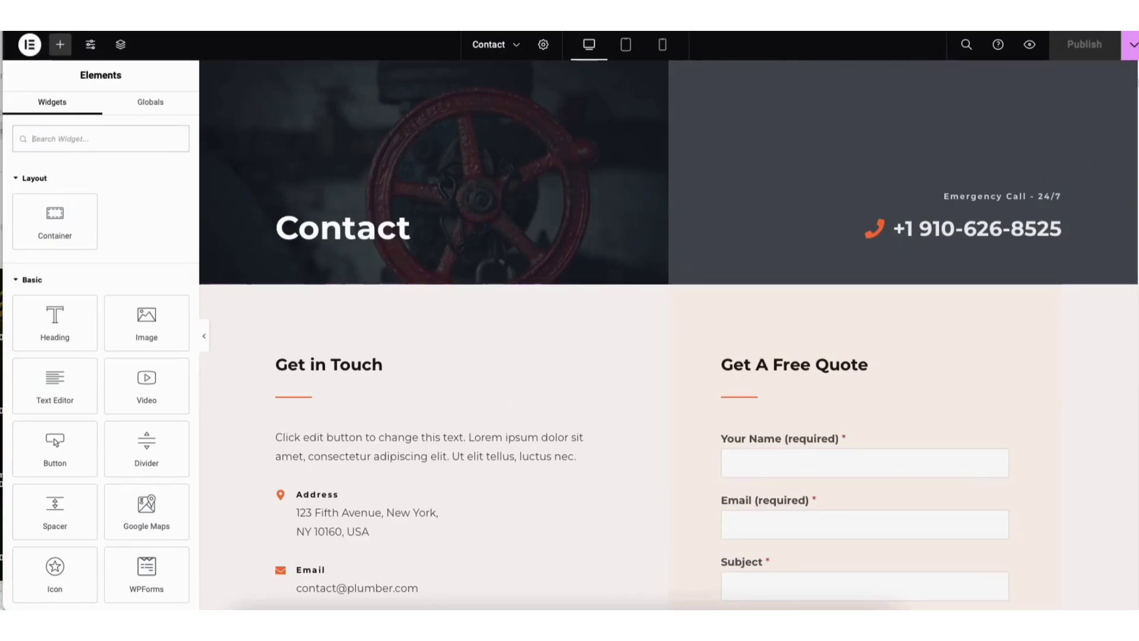
{"action": "scroll", "coordinate": [1129, 178], "scroll_direction": "down", "scroll_amount": 7}
{"action": "scroll", "coordinate": [1131, 220], "scroll_direction": "down", "scroll_amount": 5}
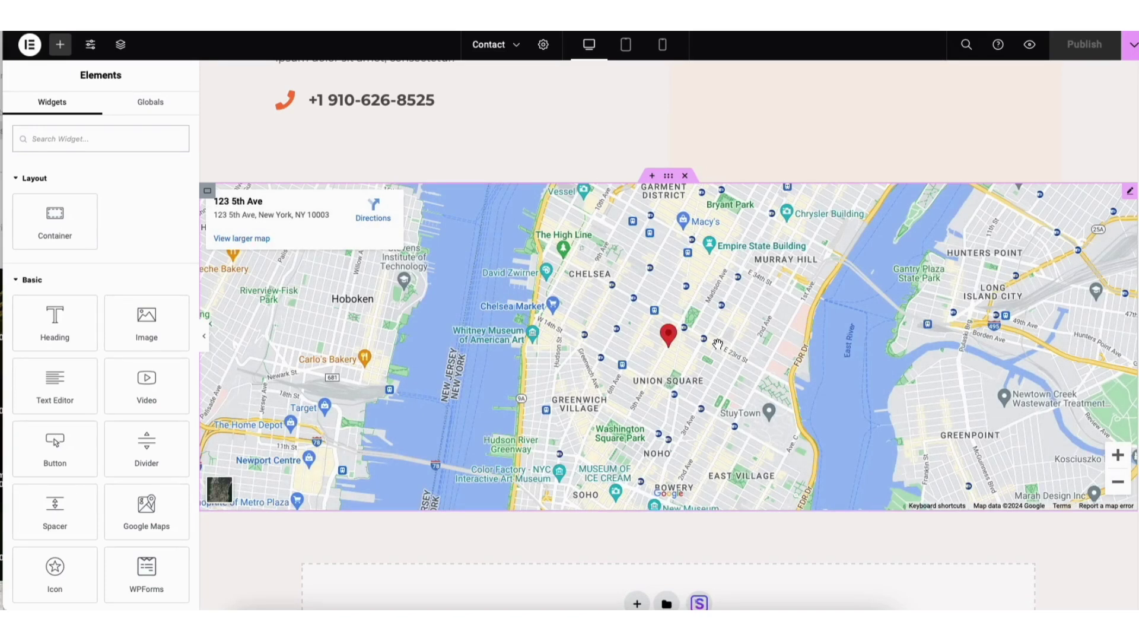
Set the Contact page's Google map to zoom level 10 and a height of 486 px
{"action": "left_click", "coordinate": [1130, 192]}
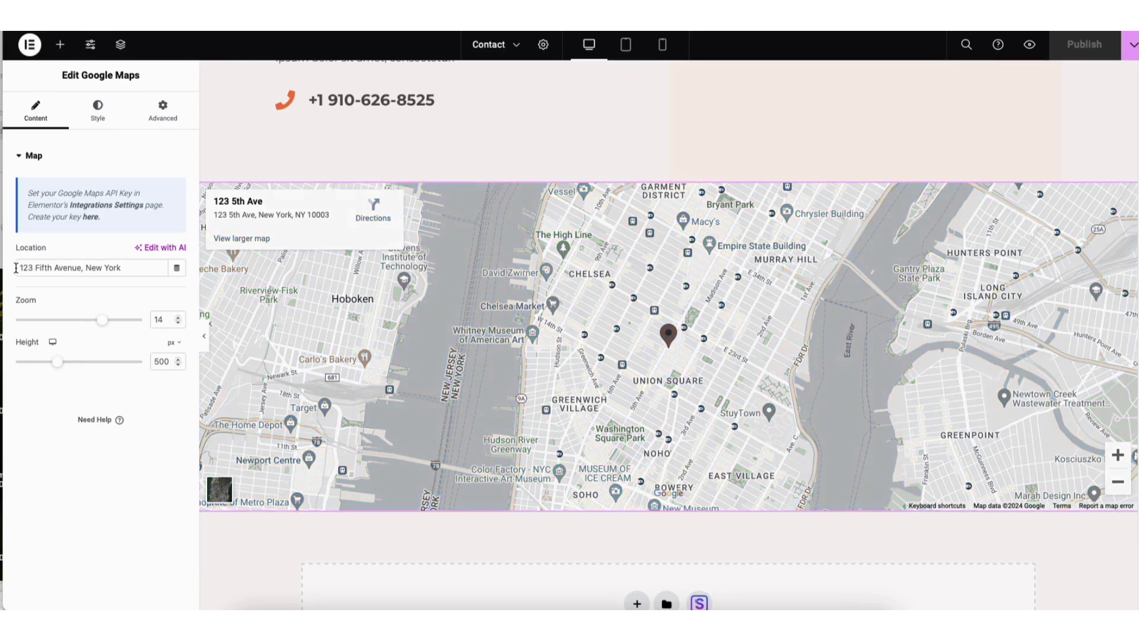
{"action": "left_click_drag", "start_coordinate": [18, 267], "coordinate": [126, 267]}
{"action": "left_click", "coordinate": [87, 293]}
{"action": "left_click_drag", "start_coordinate": [101, 318], "coordinate": [77, 323]}
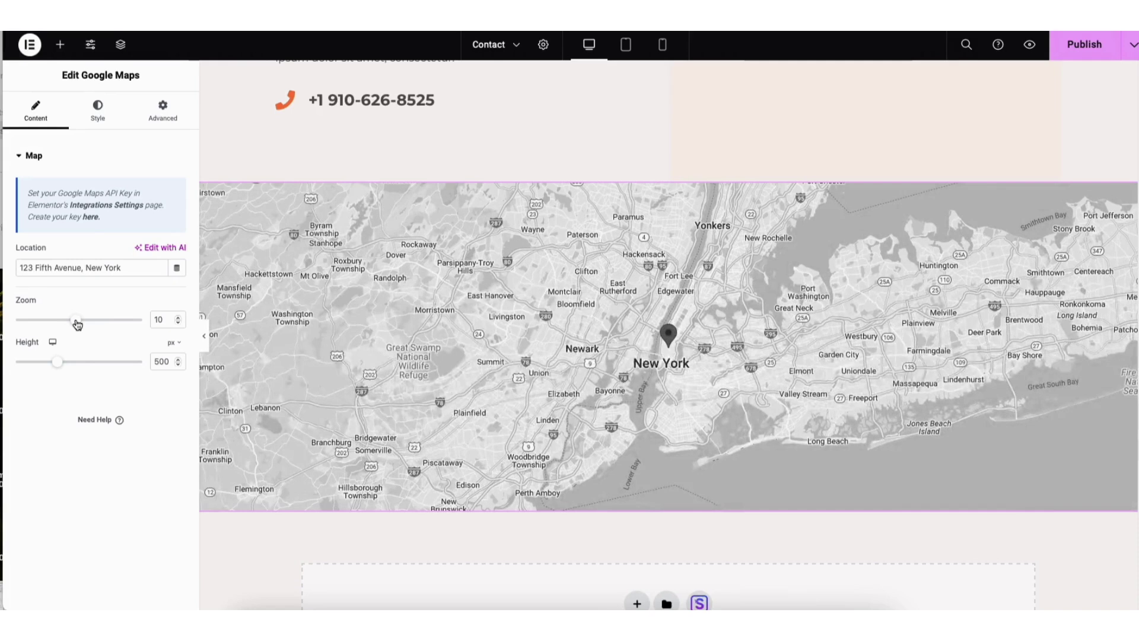
{"action": "mouse_move", "coordinate": [57, 363]}
{"action": "left_mouse_down"}
{"action": "mouse_move", "coordinate": [79, 368]}
{"action": "mouse_move", "coordinate": [56, 369]}
{"action": "left_mouse_up"}
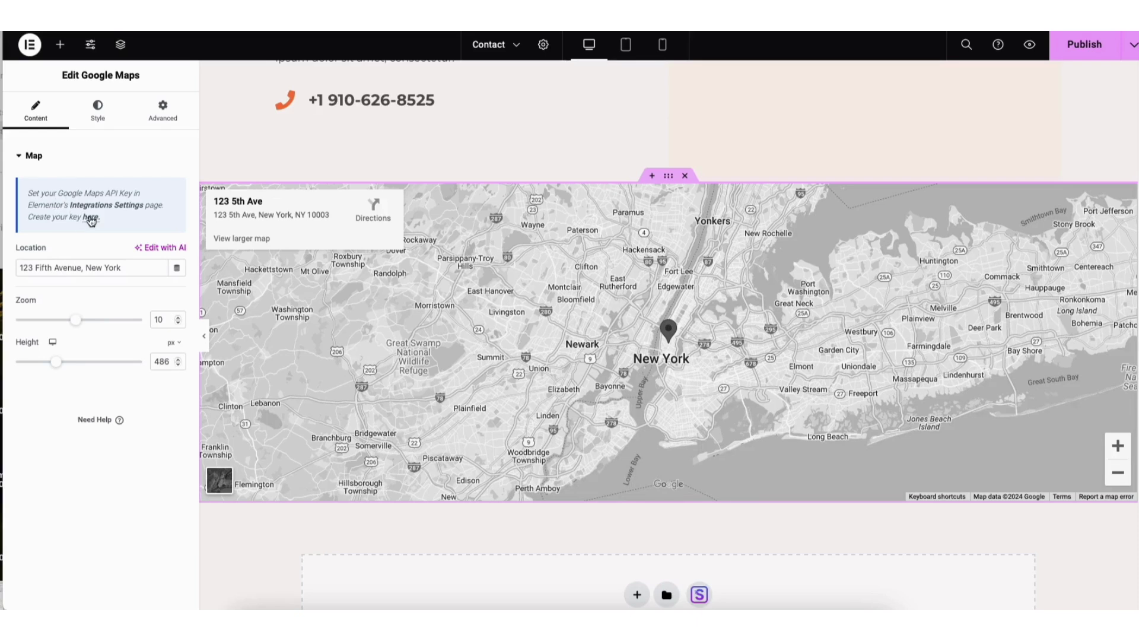
Reach Google Cloud's Credentials page through the Maps API key guide and fill in a new project named Demo1
{"action": "left_click", "coordinate": [91, 219]}
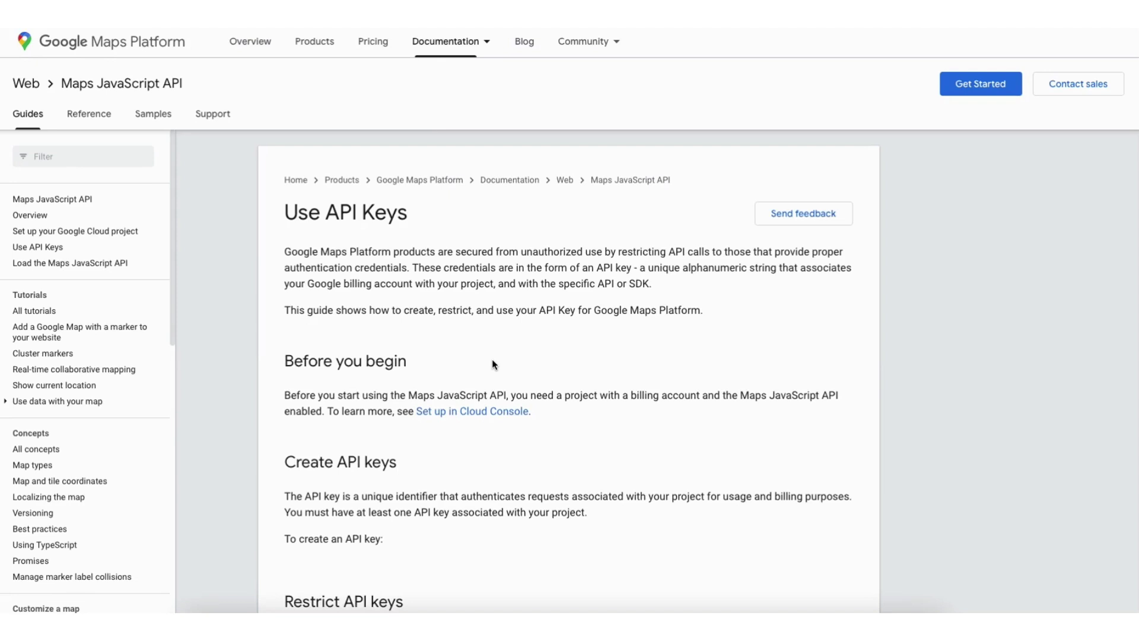
{"action": "scroll", "coordinate": [1005, 199], "scroll_direction": "down", "scroll_amount": 5}
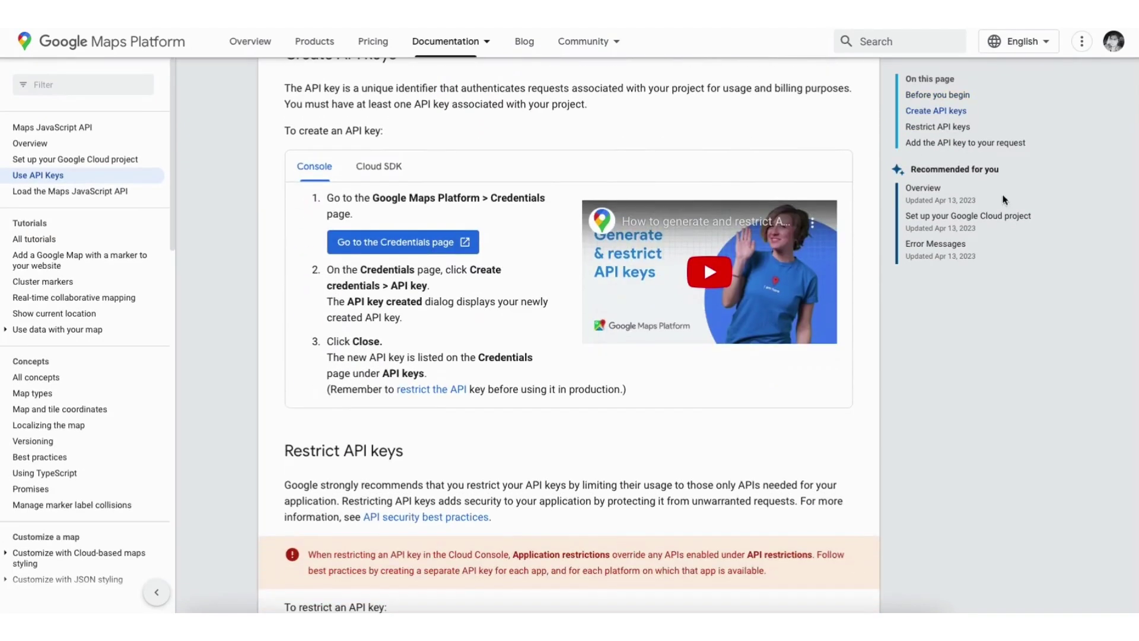
{"action": "left_click", "coordinate": [378, 244]}
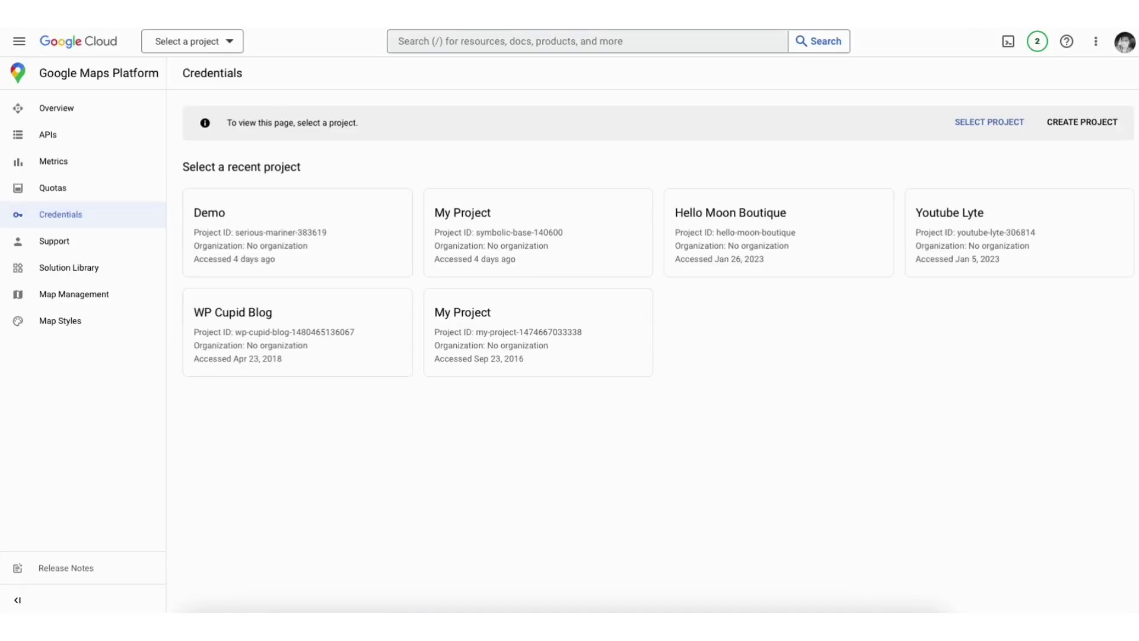
{"action": "left_click", "coordinate": [1083, 123]}
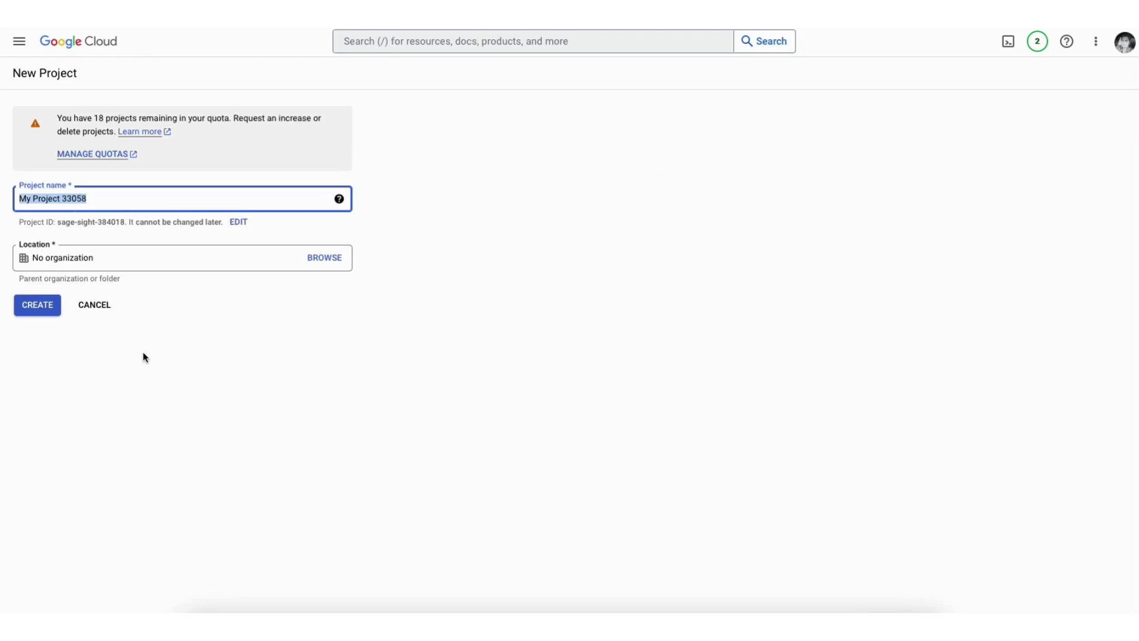
{"action": "type", "text": "Demo1"}
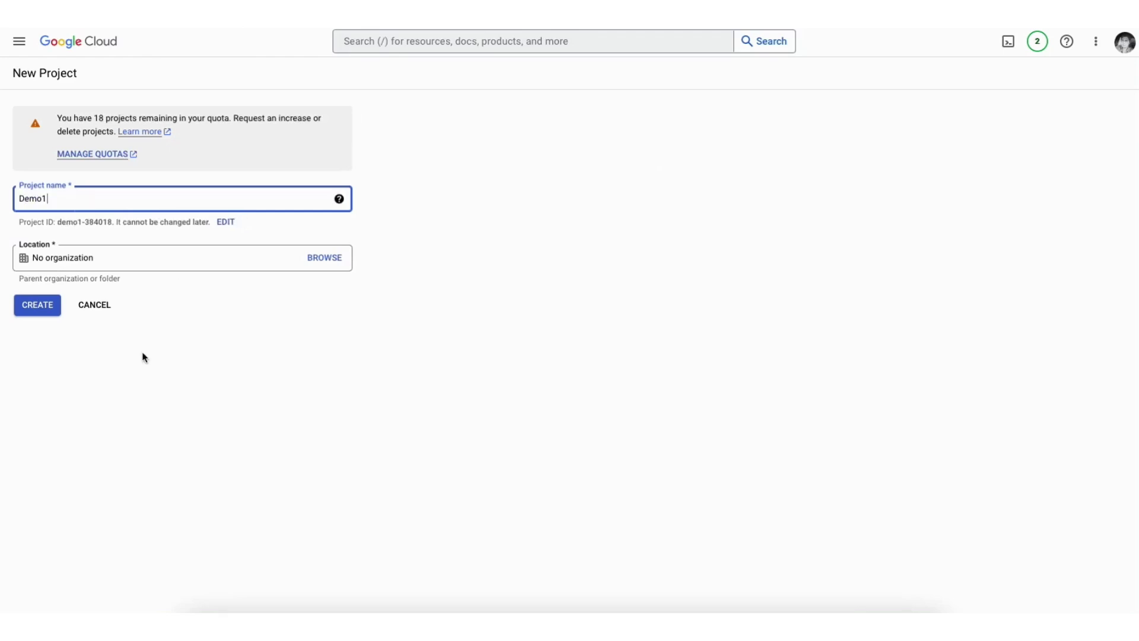
{"action": "left_click", "coordinate": [138, 259]}
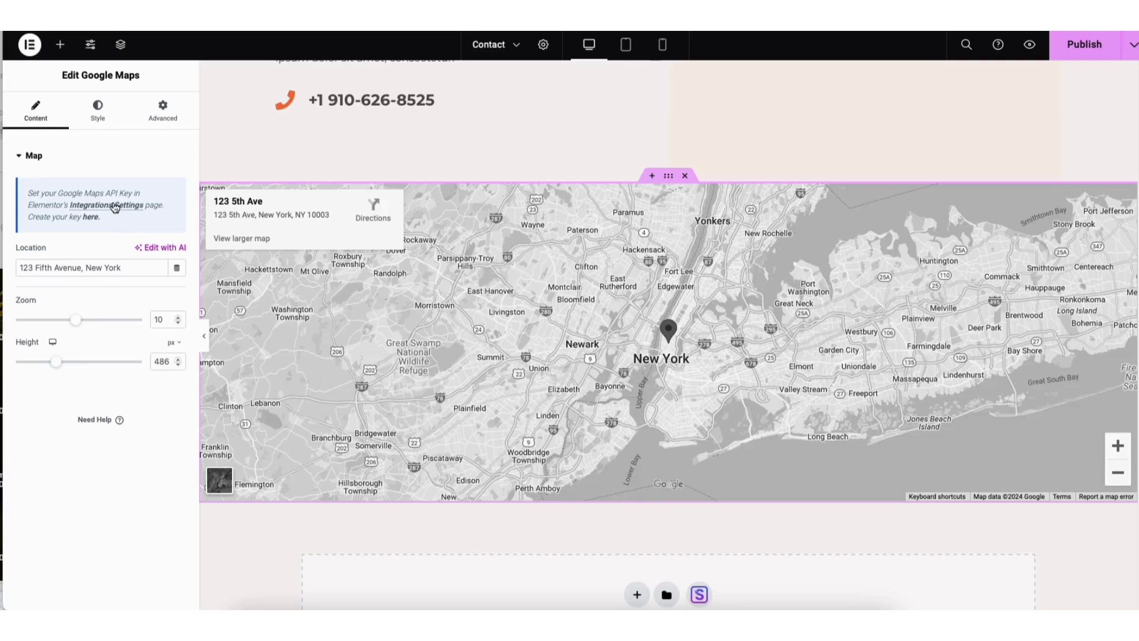
Examine the map and contact section on the live Contact page
{"action": "left_click", "coordinate": [115, 206]}
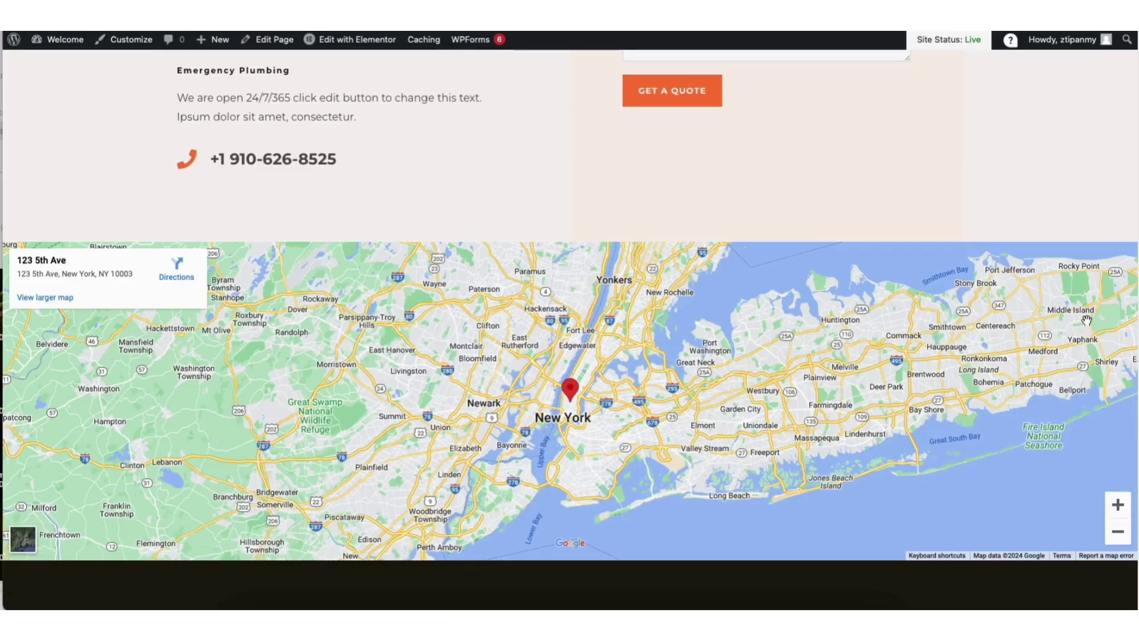
{"action": "scroll", "coordinate": [1126, 162], "scroll_direction": "up", "scroll_amount": 6}
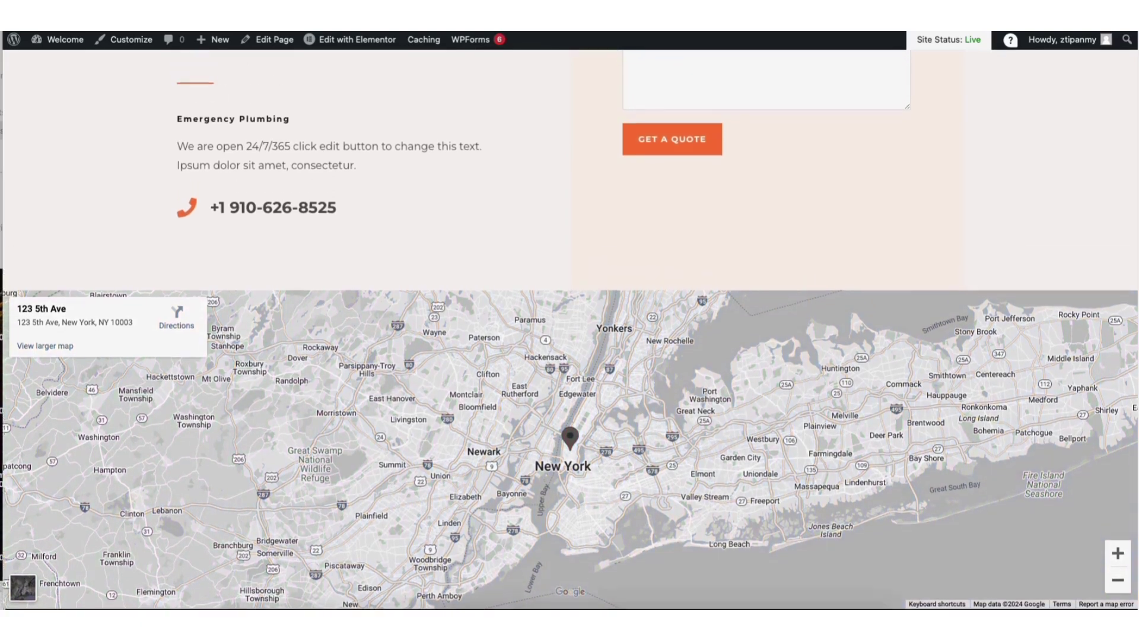
{"action": "scroll", "coordinate": [1125, 162], "scroll_direction": "up", "scroll_amount": 4}
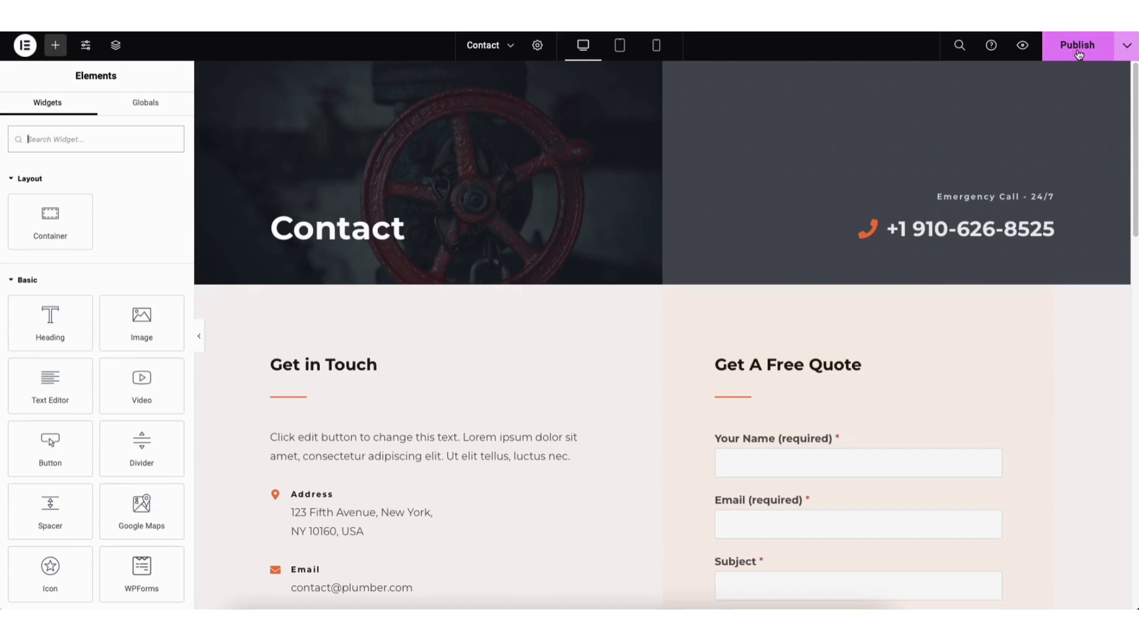
Check the Contact page's save options, preview its tablet and mobile layouts, and return to the desktop view
{"action": "left_click", "coordinate": [1125, 51]}
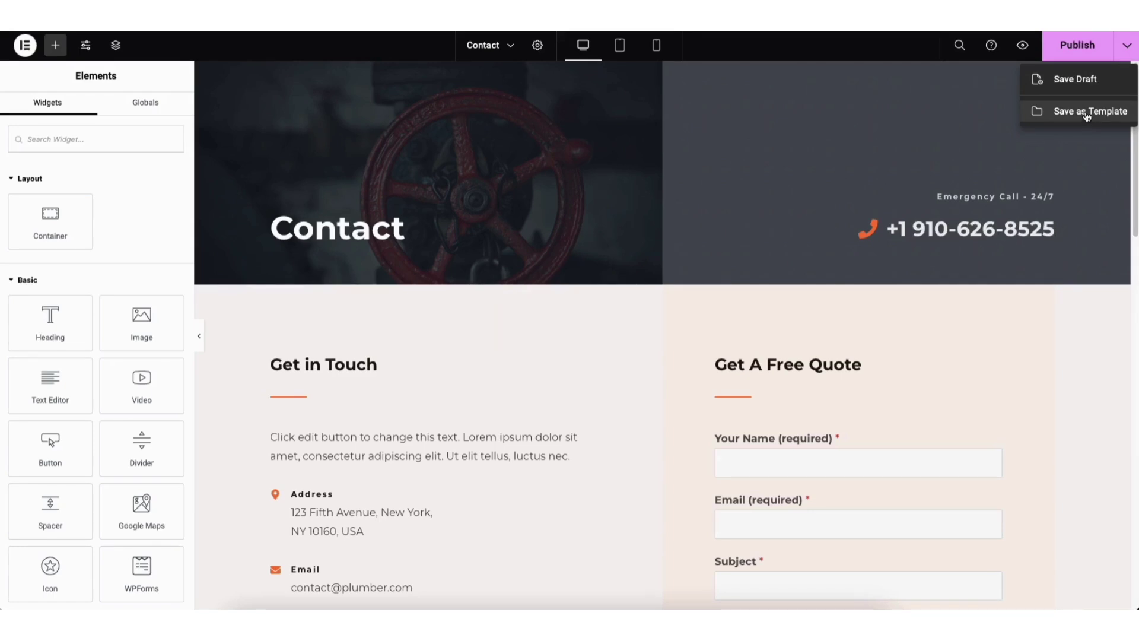
{"action": "left_click", "coordinate": [1005, 126]}
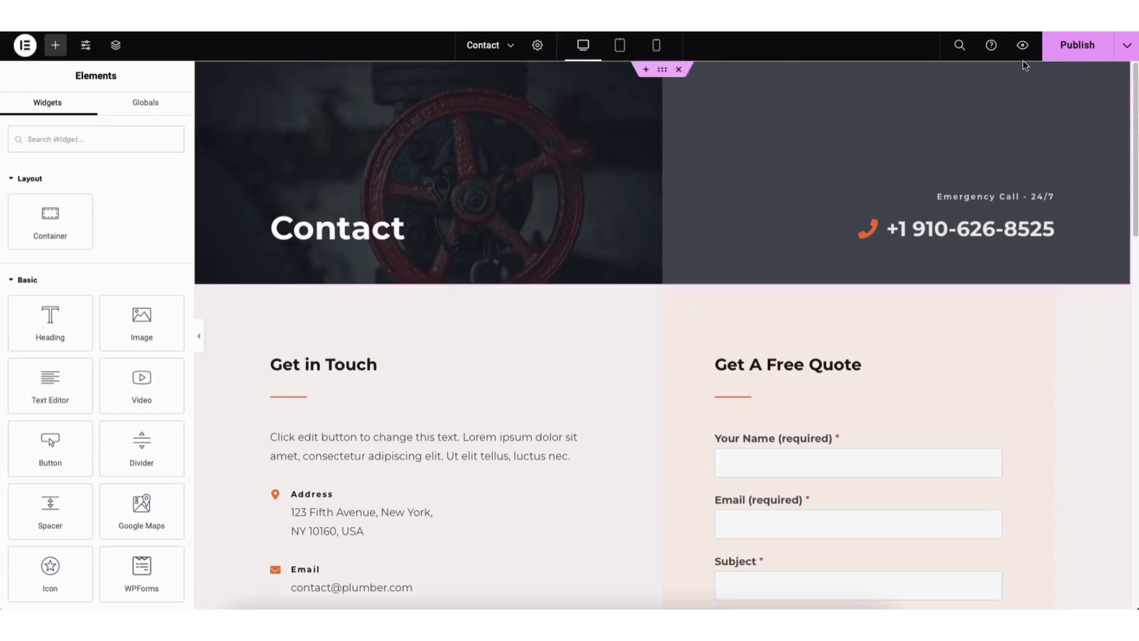
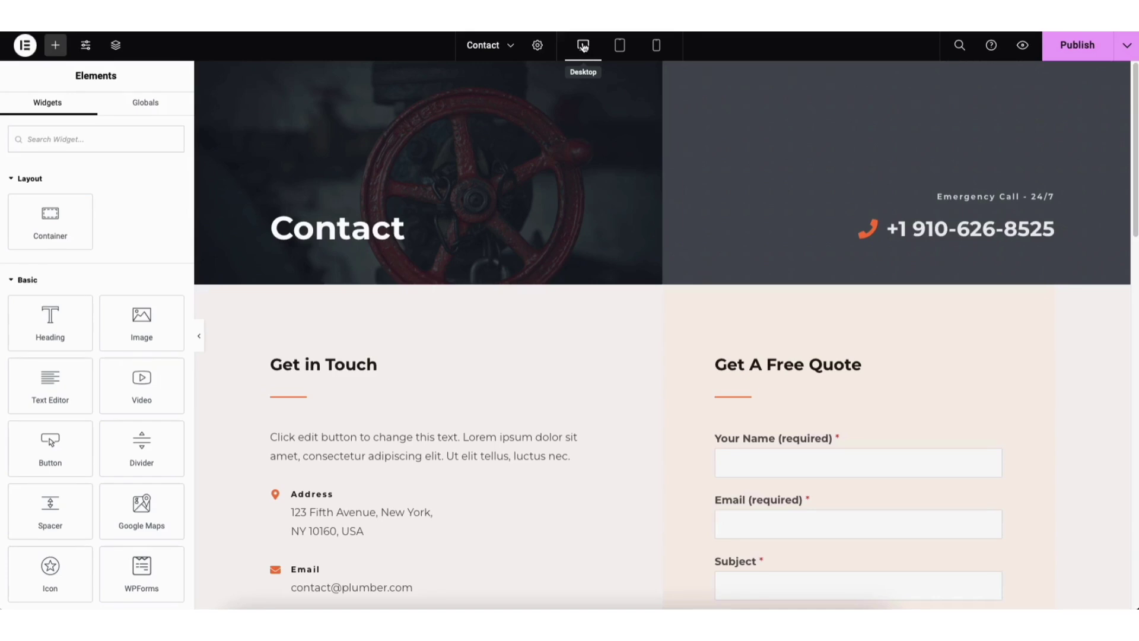
{"action": "left_click", "coordinate": [619, 51]}
{"action": "left_click_drag", "start_coordinate": [912, 111], "coordinate": [912, 83]}
{"action": "left_click", "coordinate": [656, 45]}
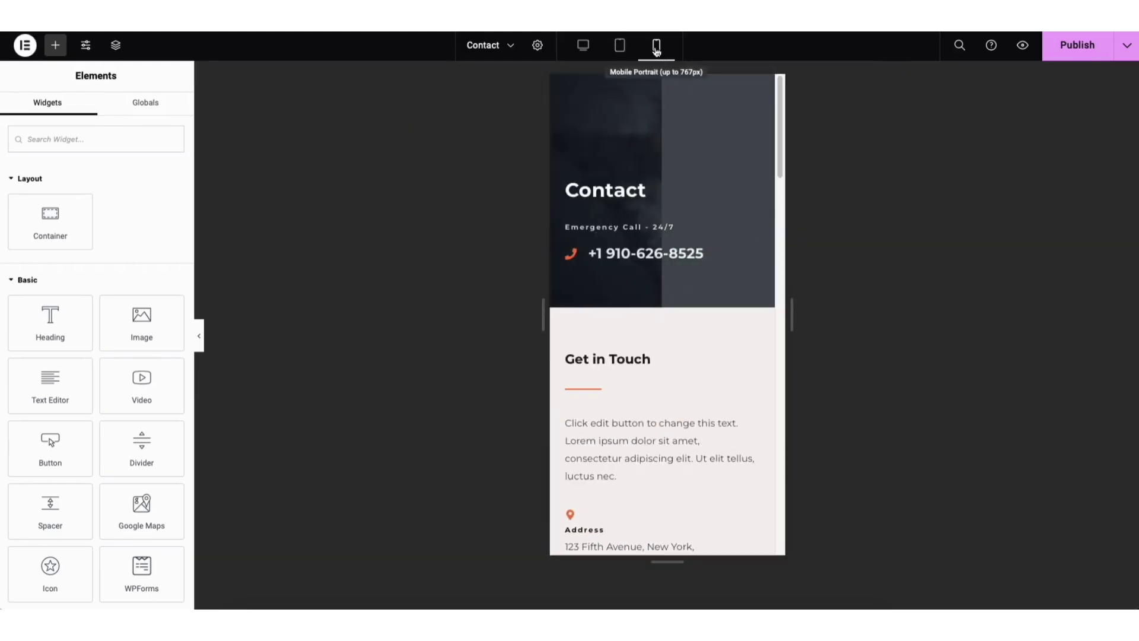
{"action": "scroll", "coordinate": [771, 219], "scroll_direction": "down", "scroll_amount": 1}
{"action": "scroll", "coordinate": [771, 219], "scroll_direction": "up", "scroll_amount": 8}
{"action": "left_click", "coordinate": [583, 46]}
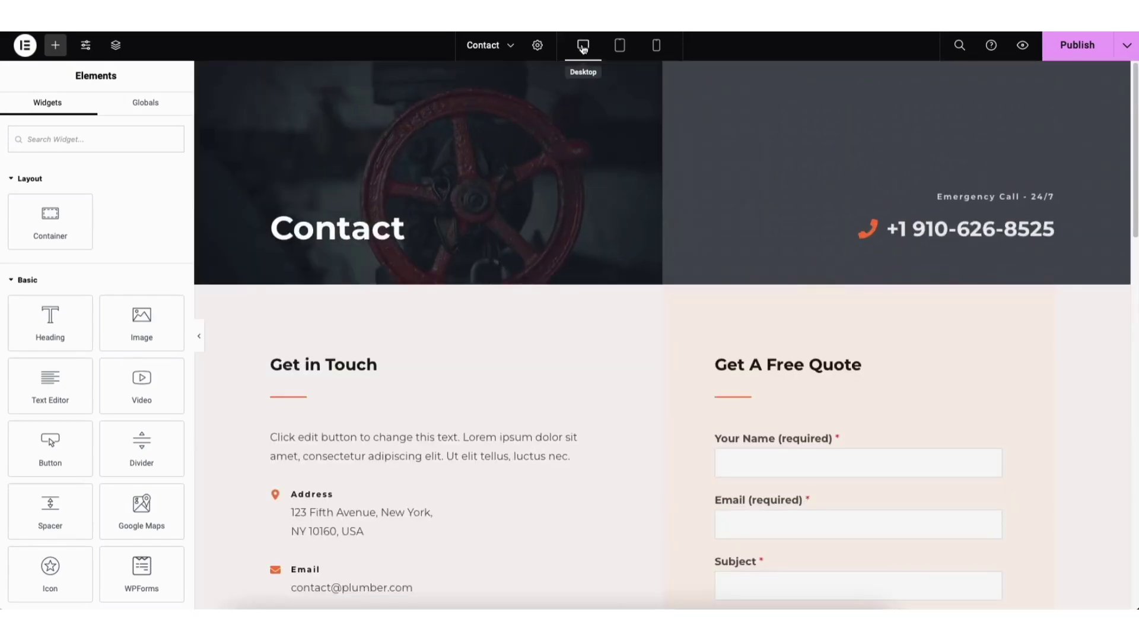
Review Elementor's Site Settings and the Contact page's action and revision history
{"action": "left_click", "coordinate": [91, 52]}
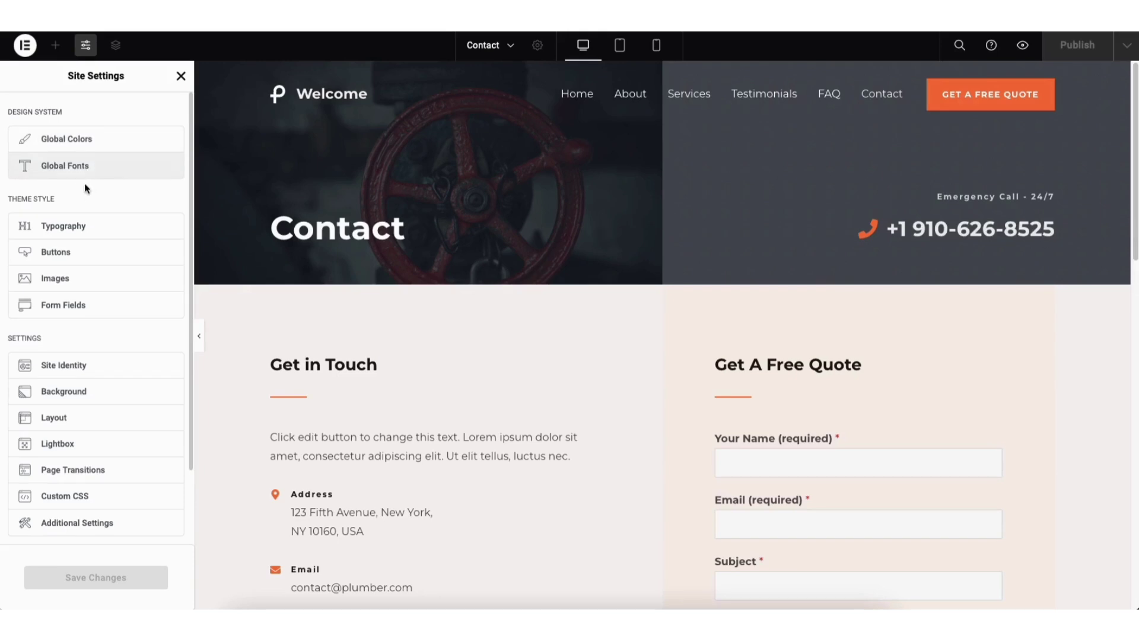
{"action": "left_click", "coordinate": [181, 76]}
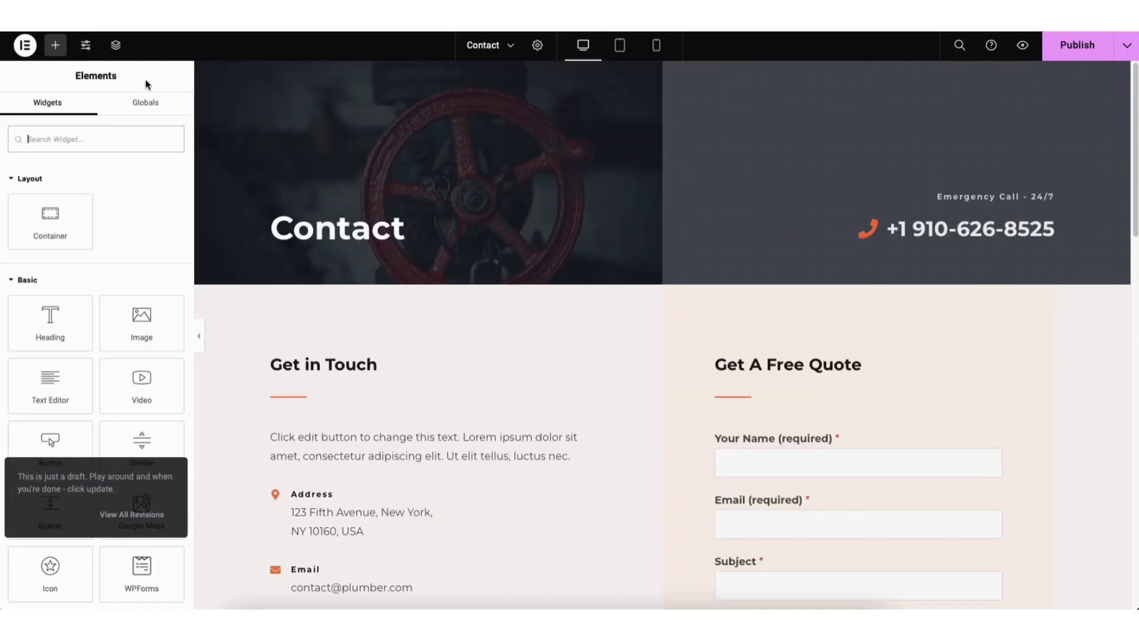
{"action": "left_click", "coordinate": [24, 47]}
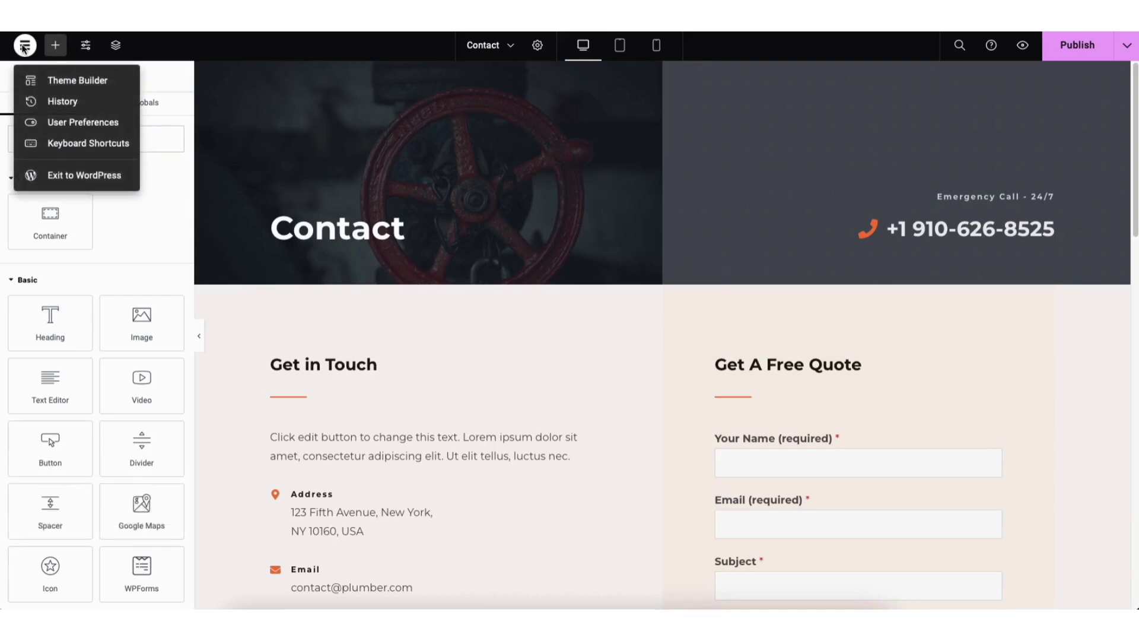
{"action": "left_click", "coordinate": [57, 103]}
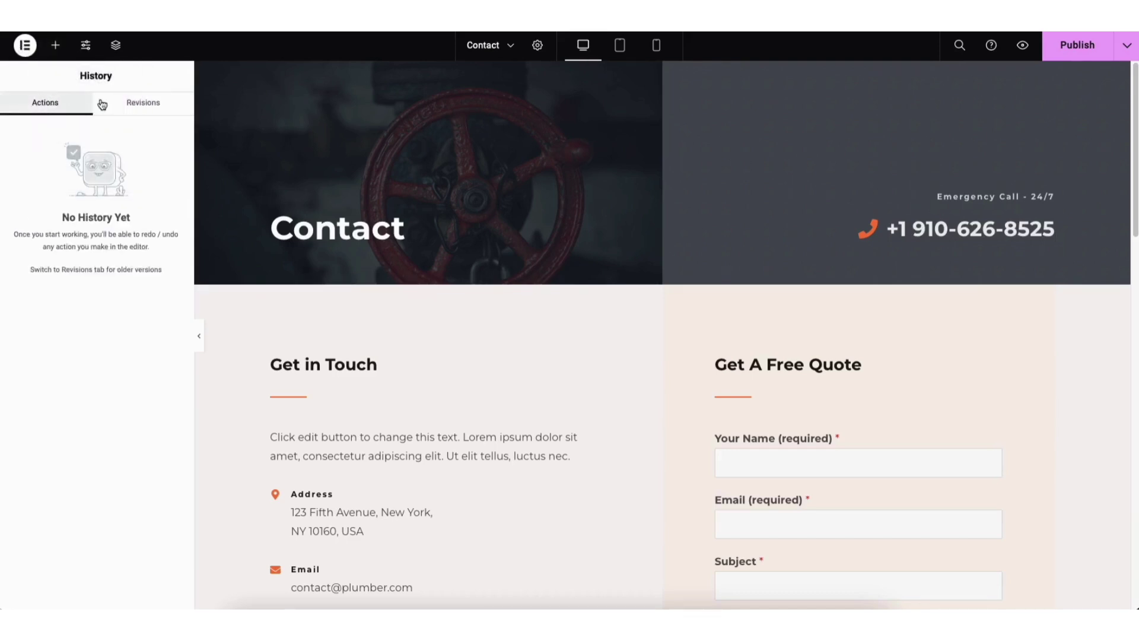
{"action": "left_click", "coordinate": [143, 105]}
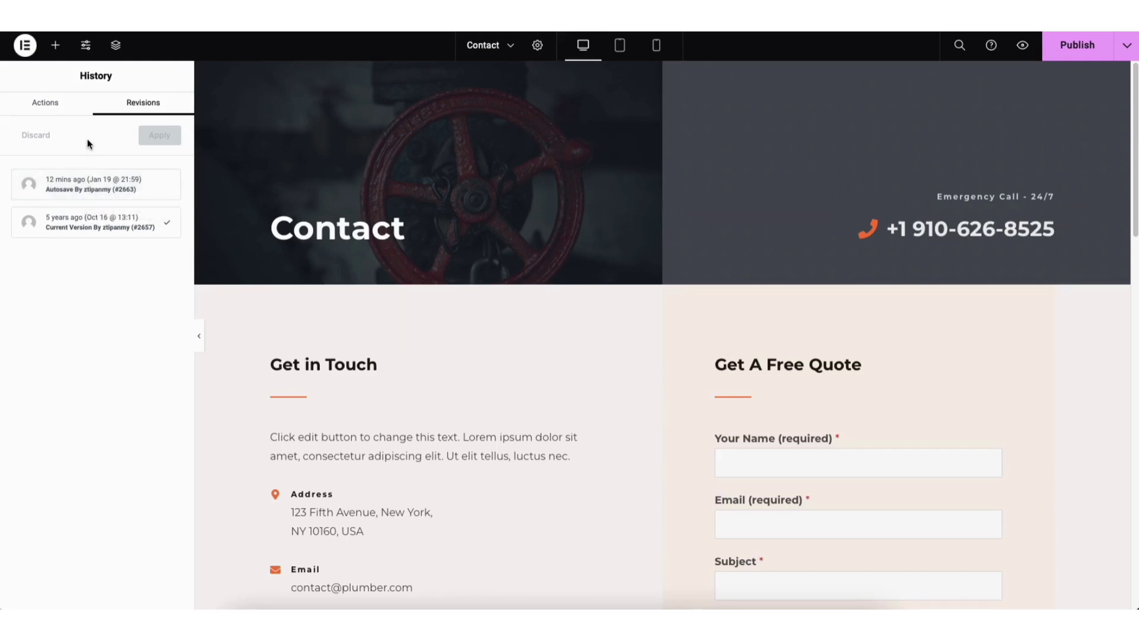
Exit the Elementor editor to the WordPress dashboard and open the list of all pages
{"action": "left_click", "coordinate": [25, 46]}
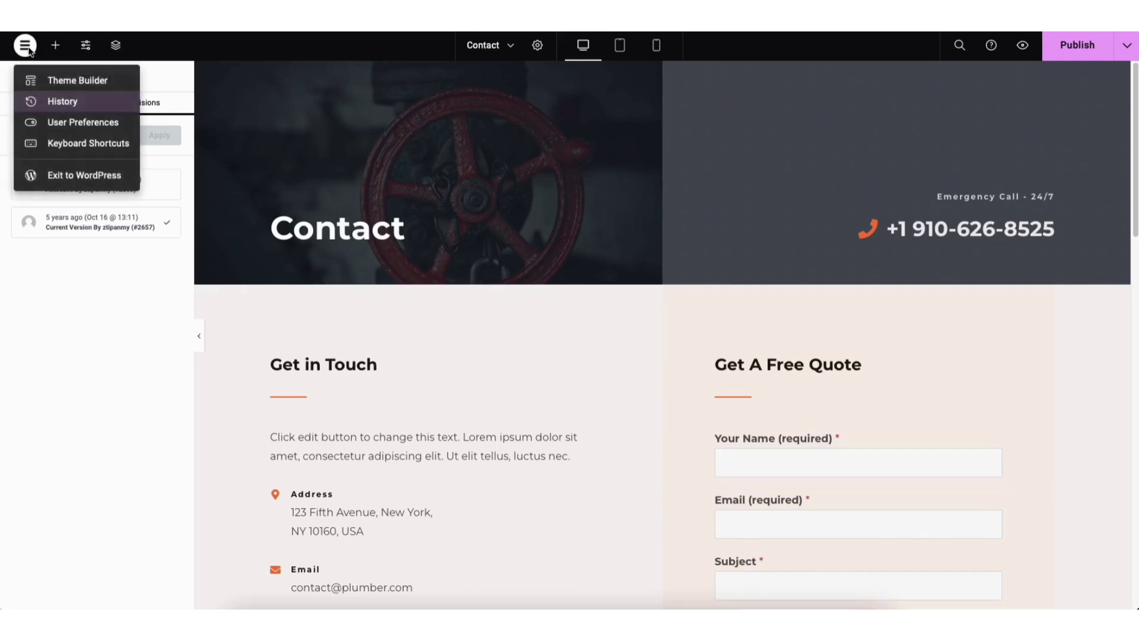
{"action": "left_click", "coordinate": [62, 178]}
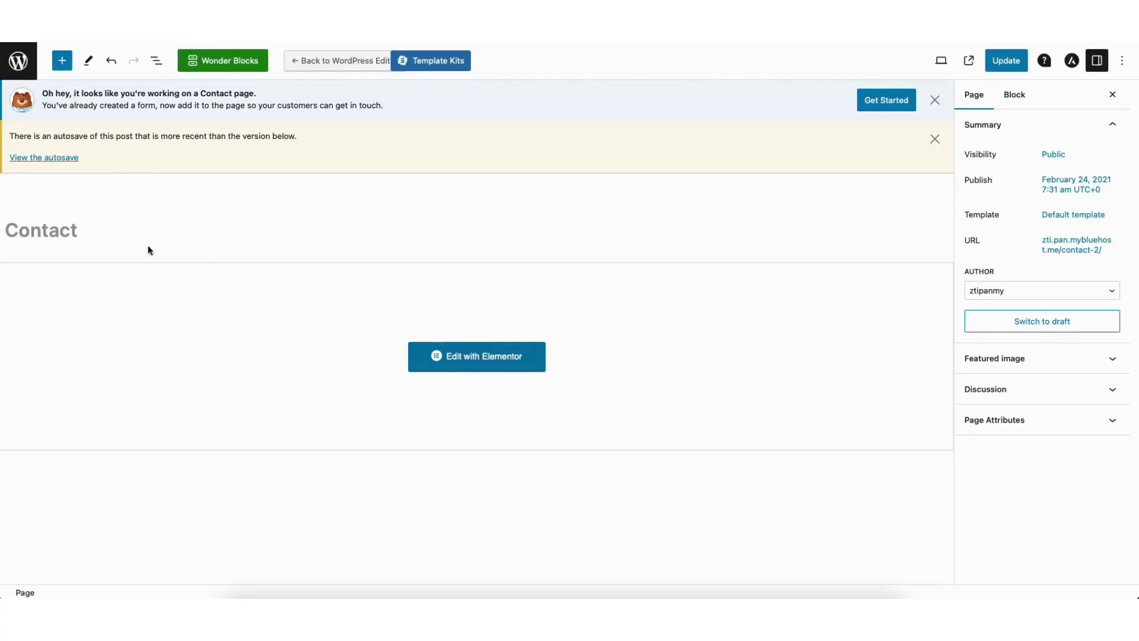
{"action": "left_click", "coordinate": [26, 72]}
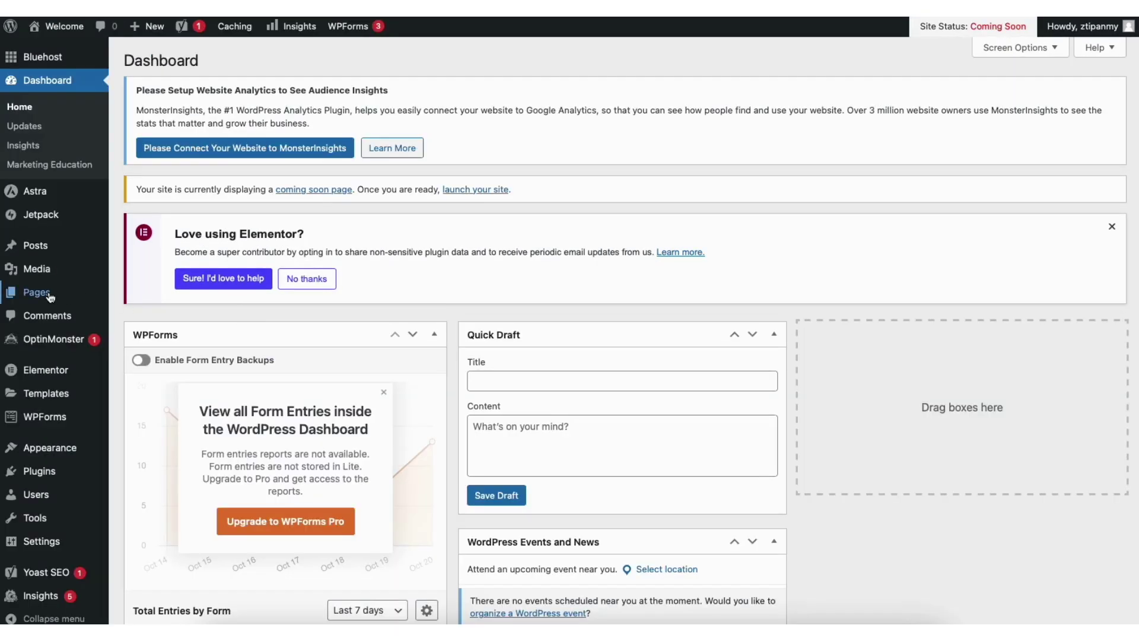
{"action": "mouse_move", "coordinate": [49, 297]}
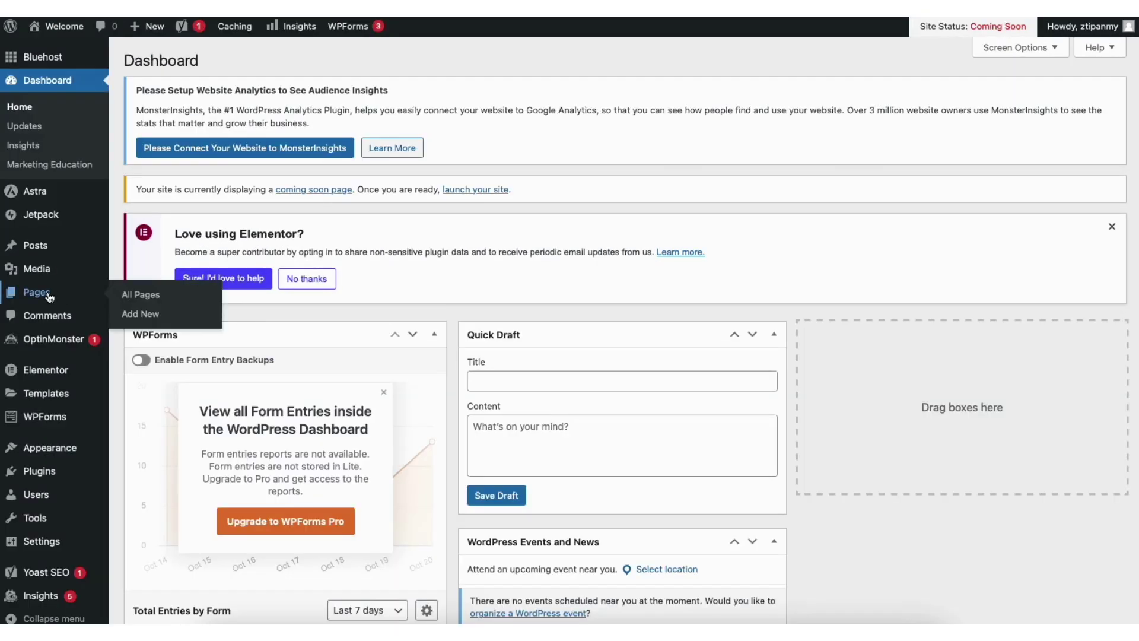
{"action": "left_click", "coordinate": [150, 295]}
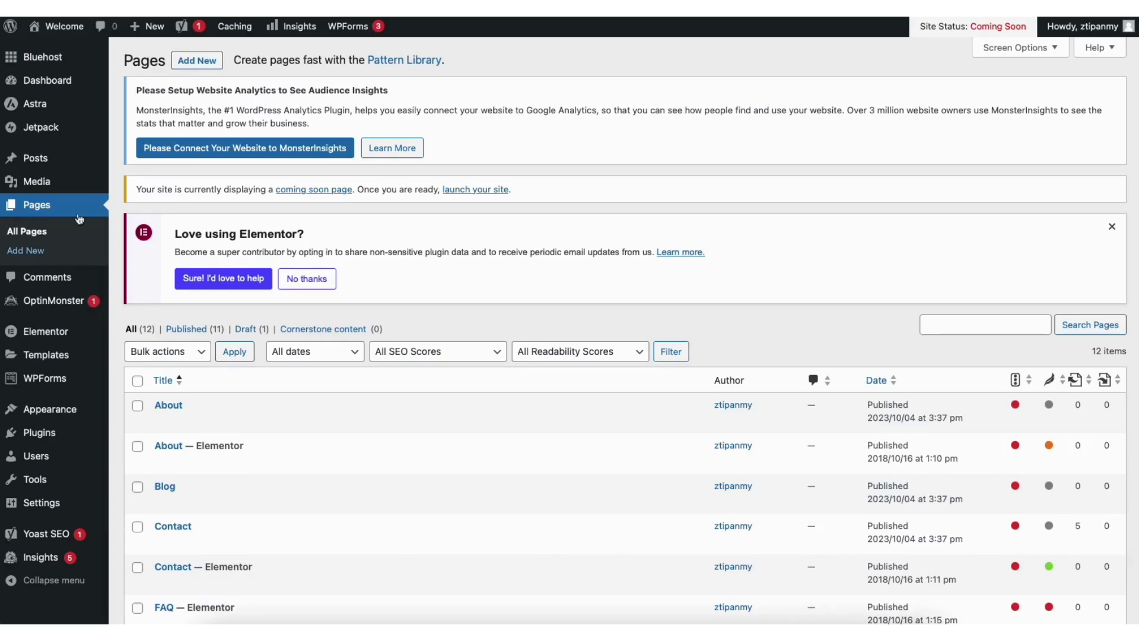
Open the Media Library and browse its images
{"action": "mouse_move", "coordinate": [35, 184]}
{"action": "left_click", "coordinate": [154, 187]}
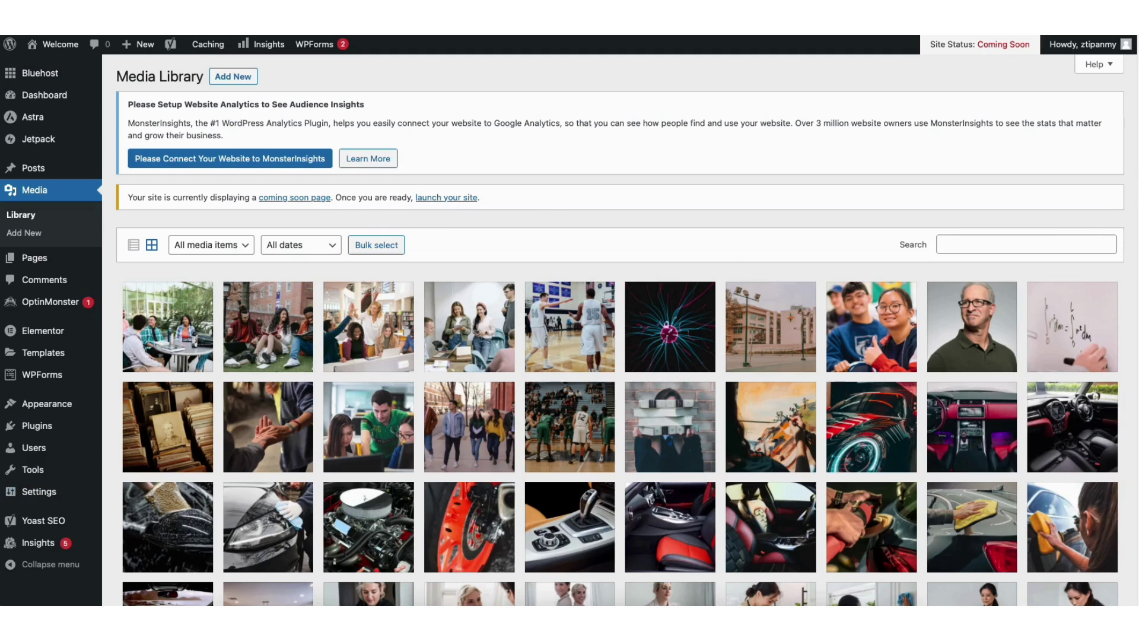
{"action": "scroll", "coordinate": [1135, 181], "scroll_direction": "down", "scroll_amount": 4}
{"action": "scroll", "coordinate": [379, 115], "scroll_direction": "up", "scroll_amount": 6}
Review the site's list of posts, then its comments and their moderation options
{"action": "mouse_move", "coordinate": [89, 169]}
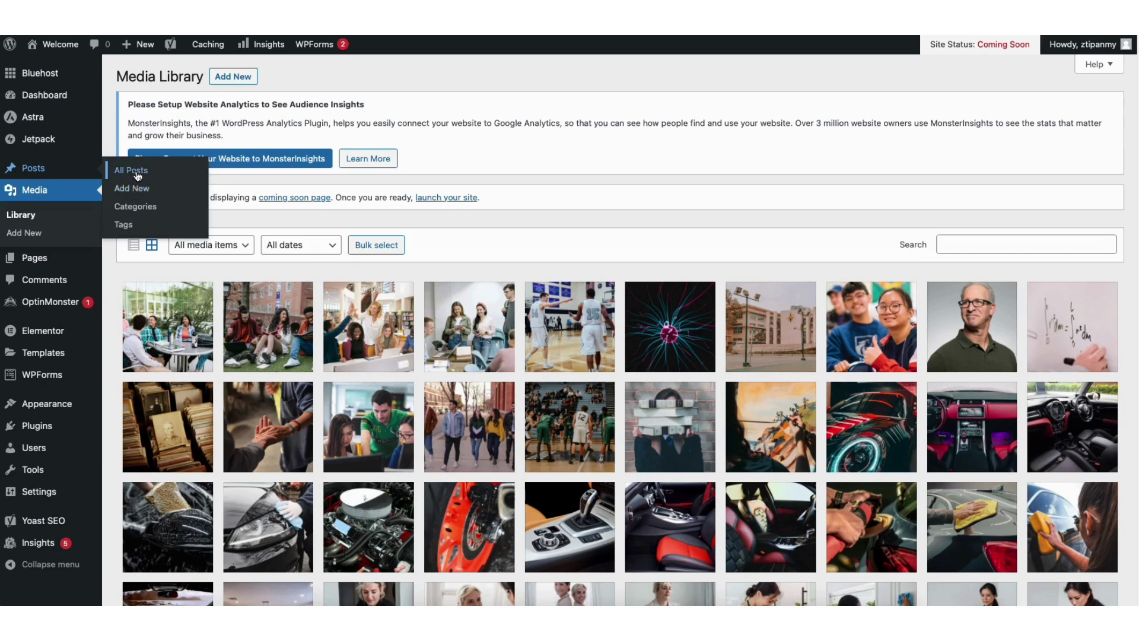
{"action": "left_click", "coordinate": [137, 172]}
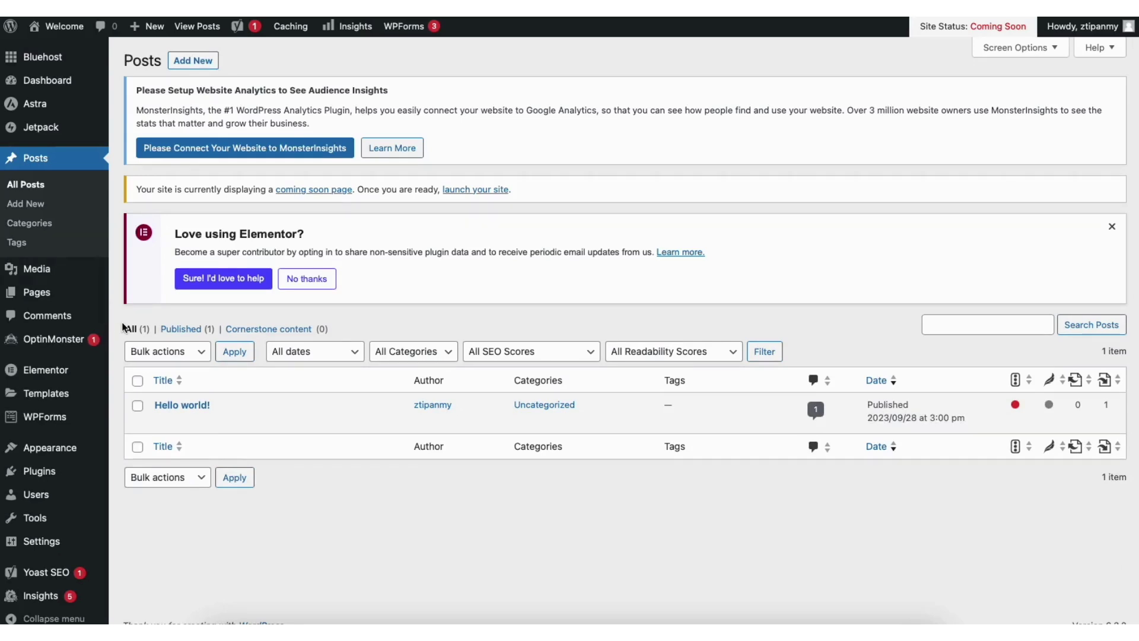
{"action": "left_click", "coordinate": [58, 319]}
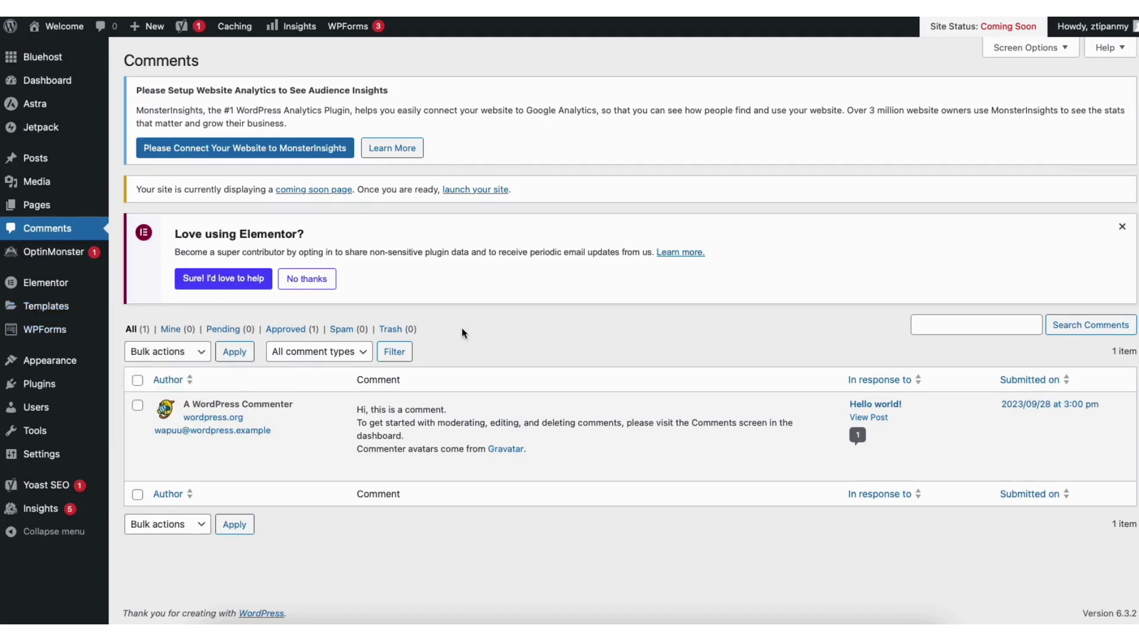
{"action": "mouse_move", "coordinate": [422, 472]}
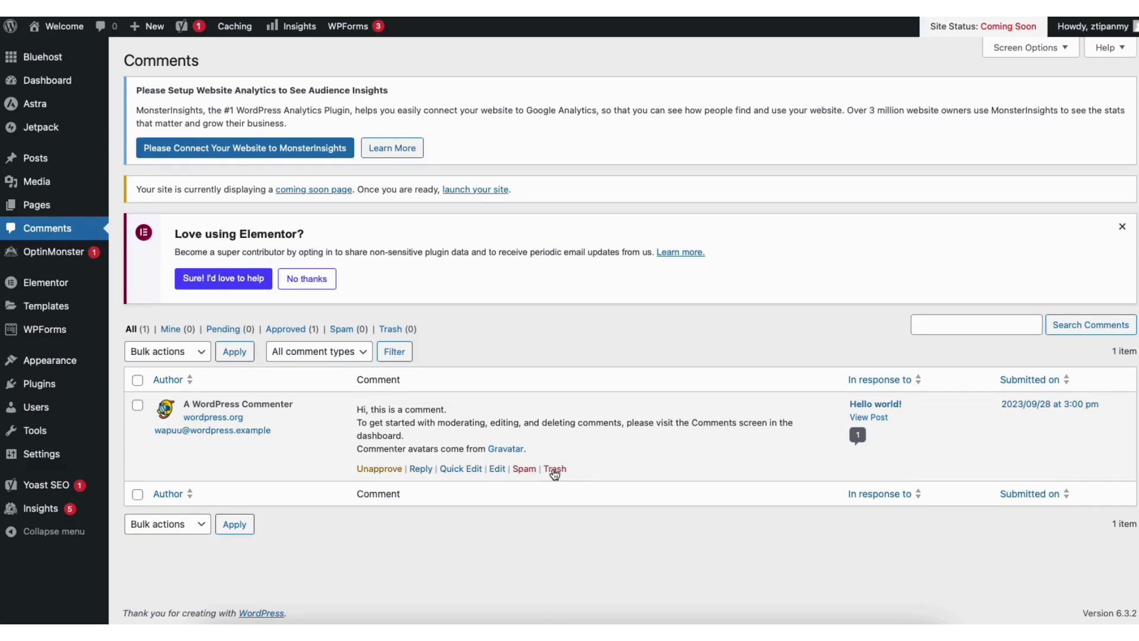
Open the page for adding plugins and browse the featured ones
{"action": "mouse_move", "coordinate": [41, 386]}
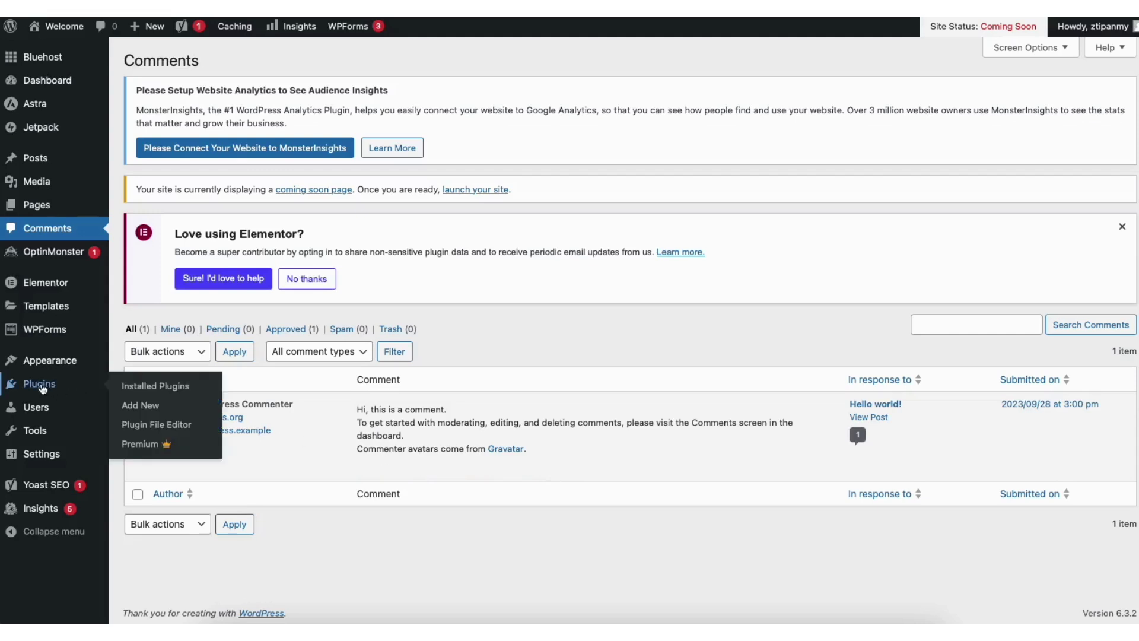
{"action": "left_click", "coordinate": [146, 403]}
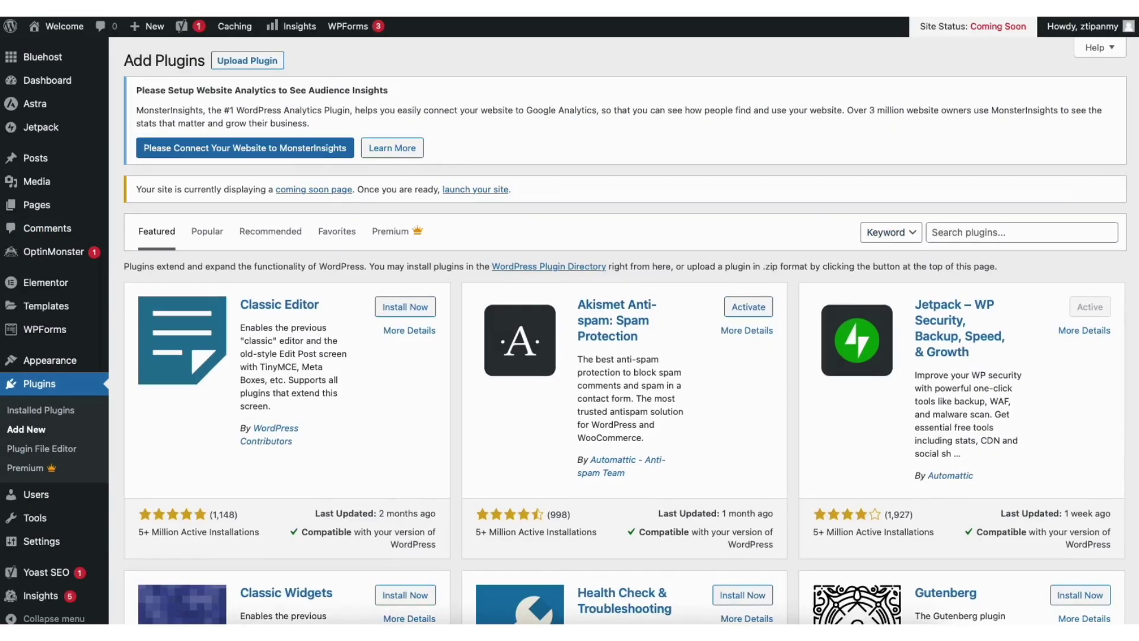
{"action": "scroll", "coordinate": [1132, 172], "scroll_direction": "down", "scroll_amount": 3}
{"action": "scroll", "coordinate": [563, 330], "scroll_direction": "down", "scroll_amount": 3}
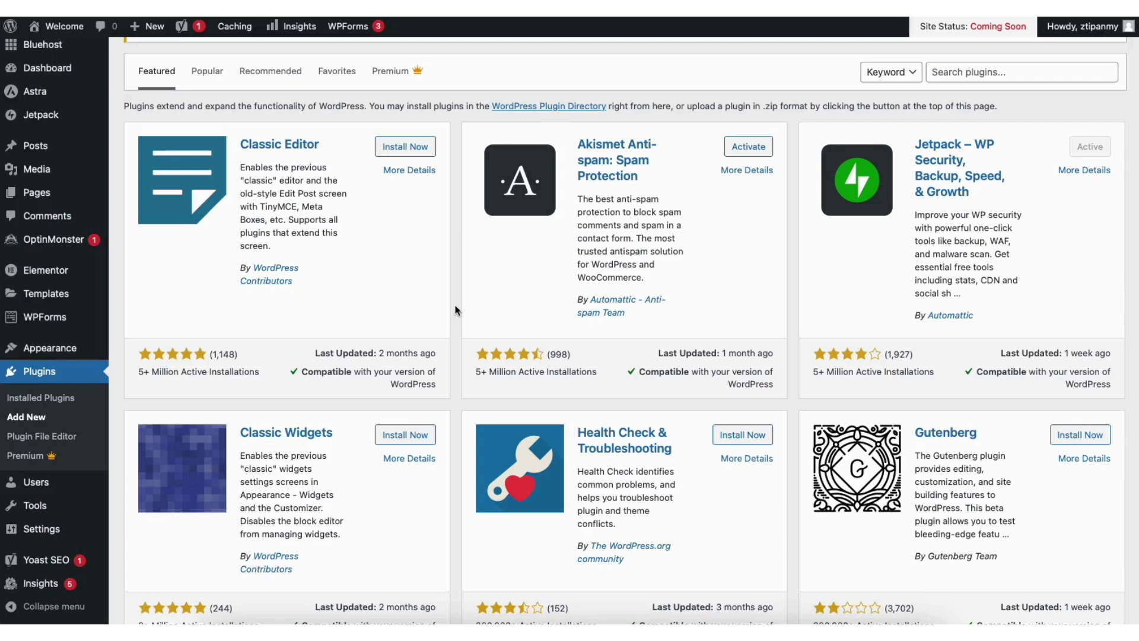
Open the site's menu management page and load Menu (Primary Menu) for editing
{"action": "mouse_move", "coordinate": [69, 351]}
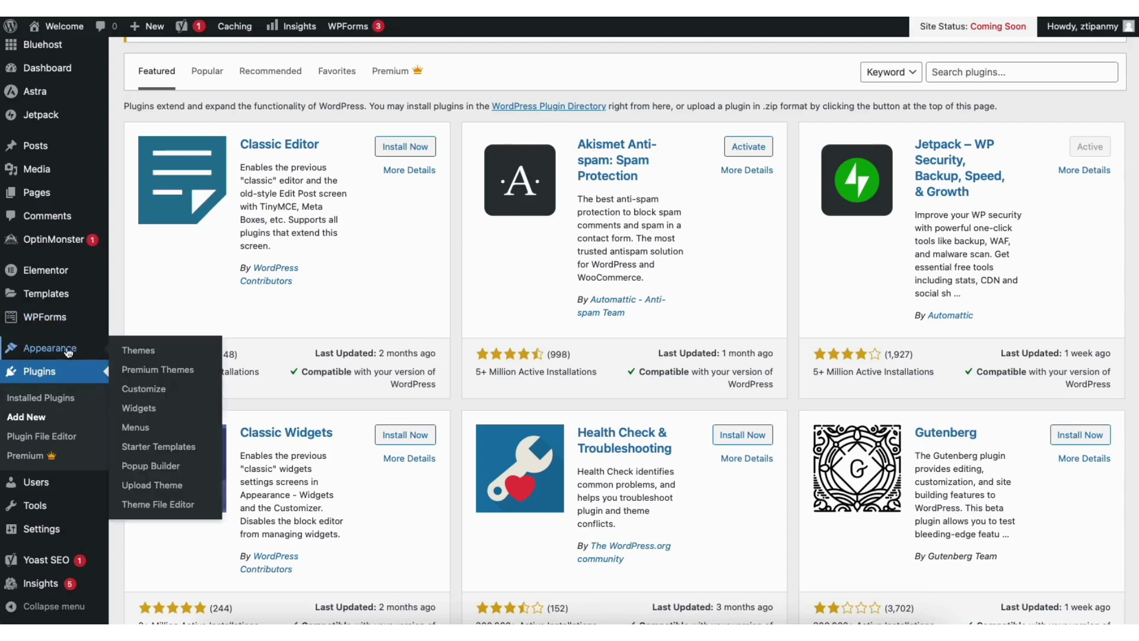
{"action": "left_click", "coordinate": [137, 428]}
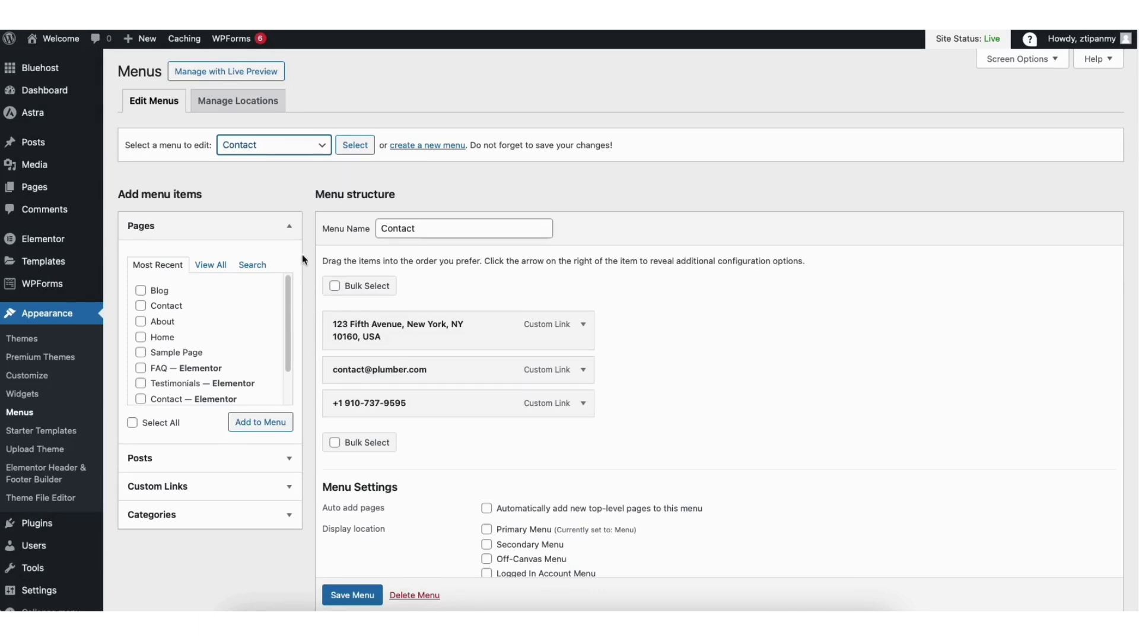
{"action": "left_click", "coordinate": [285, 146]}
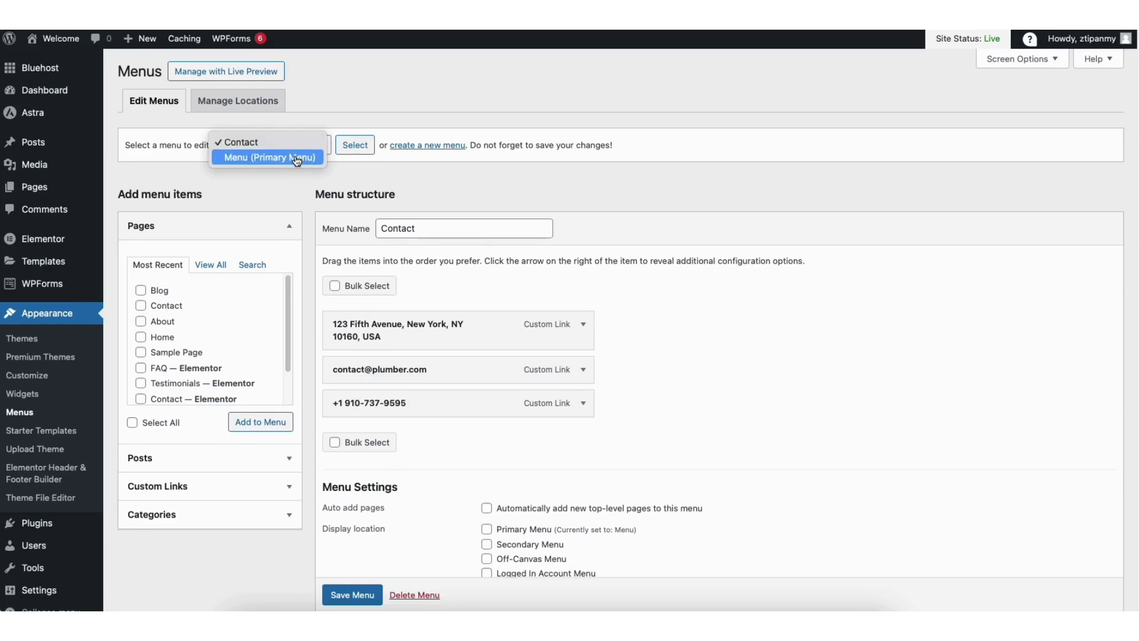
{"action": "left_click", "coordinate": [296, 158]}
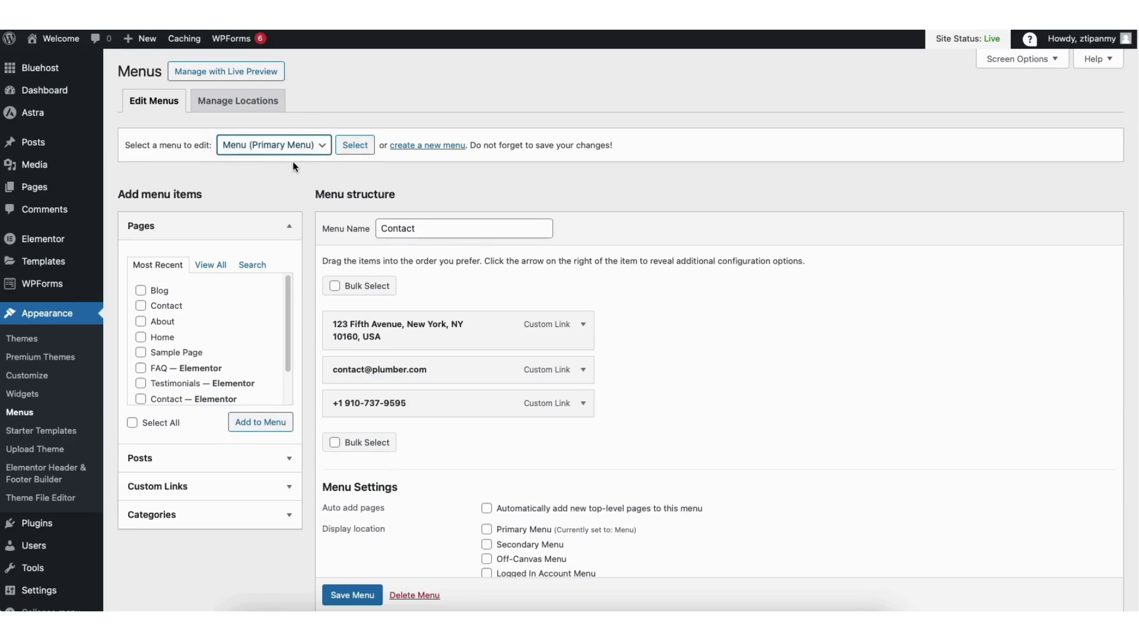
{"action": "left_click", "coordinate": [354, 150]}
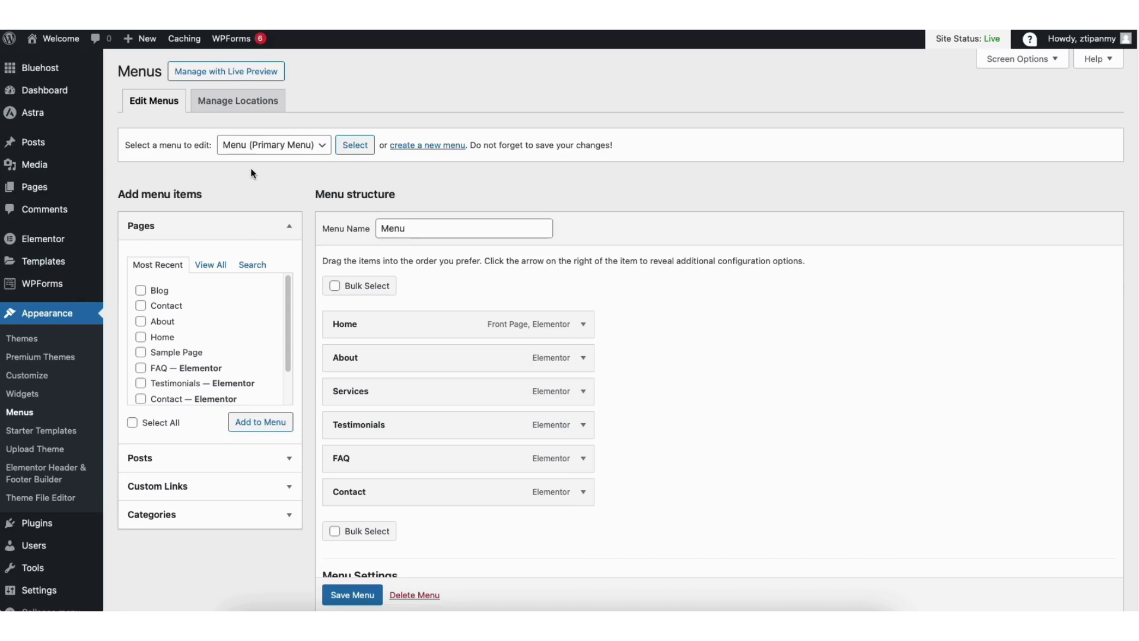
Add Sample Page to the primary menu between FAQ and Contact, and look over the new item's settings
{"action": "left_click", "coordinate": [140, 352]}
{"action": "left_click", "coordinate": [247, 423]}
{"action": "left_click_drag", "start_coordinate": [360, 529], "coordinate": [553, 500]}
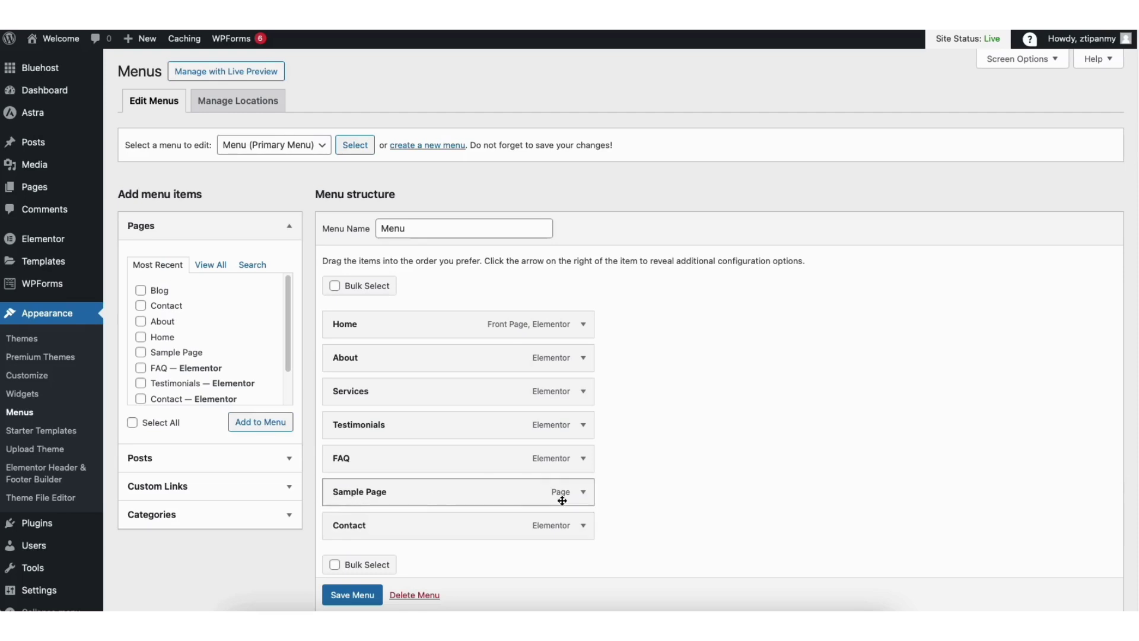
{"action": "left_click", "coordinate": [583, 492]}
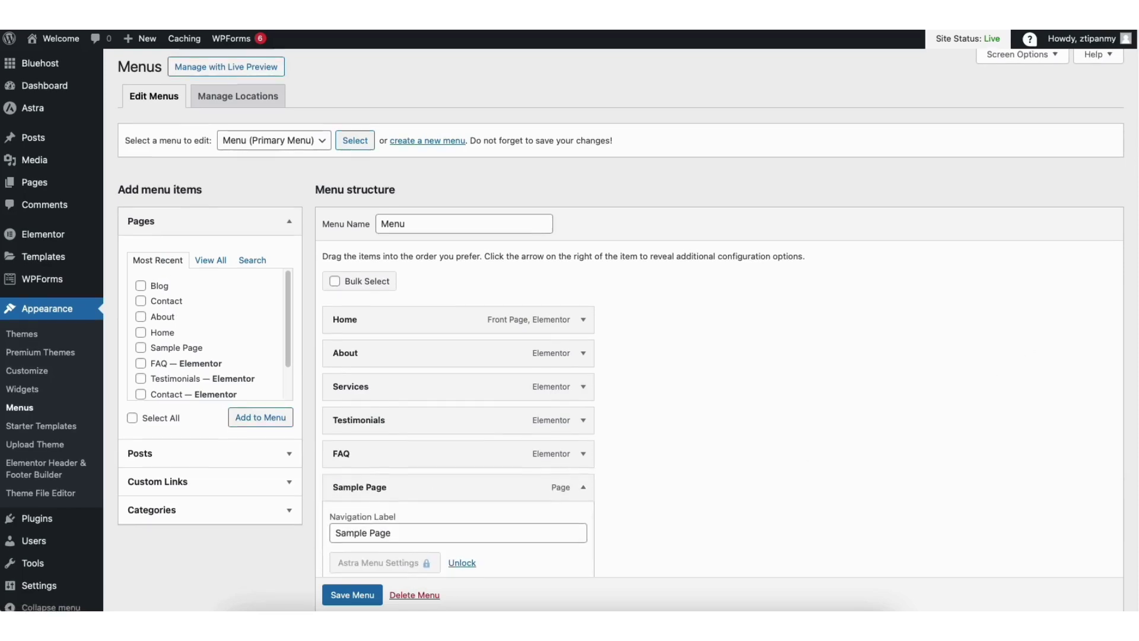
{"action": "scroll", "coordinate": [582, 303], "scroll_direction": "down", "scroll_amount": 4}
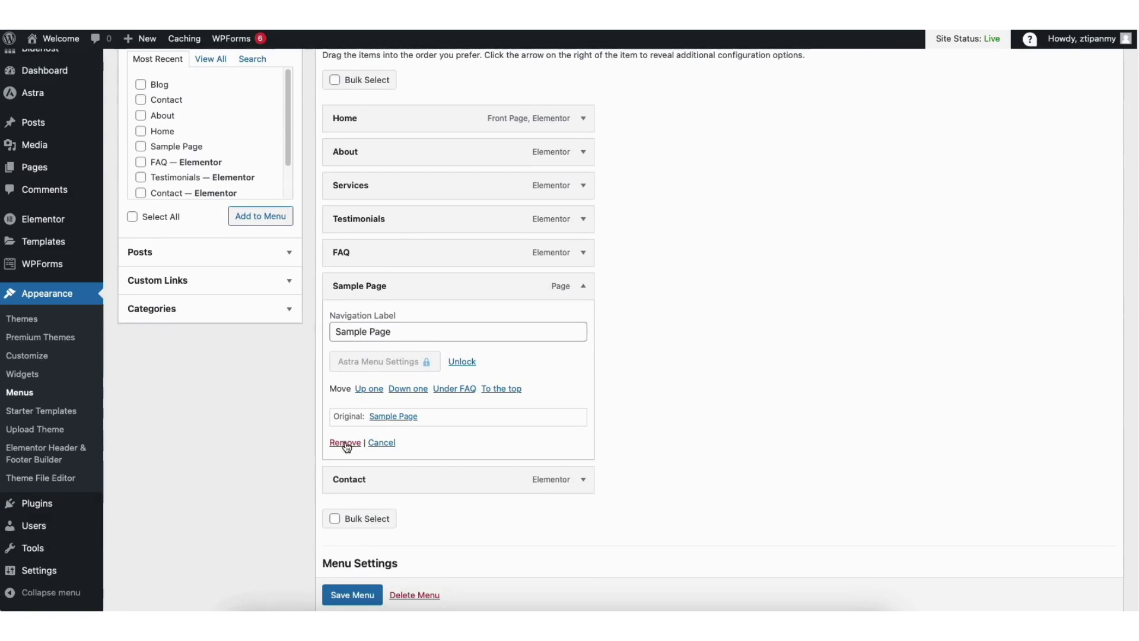
{"action": "left_click", "coordinate": [583, 286]}
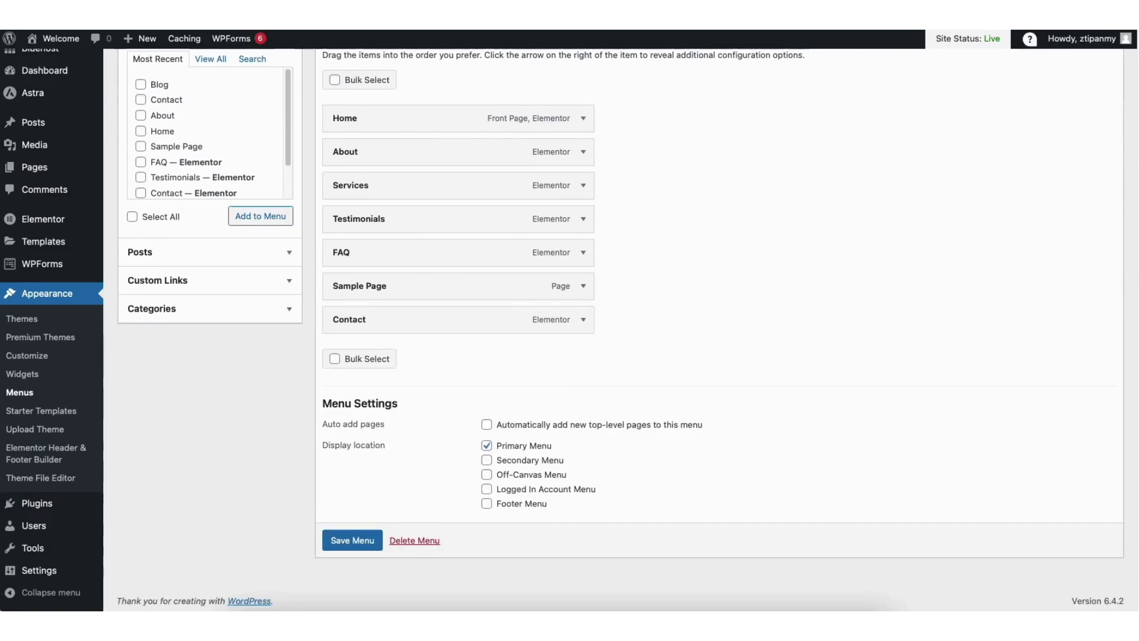
{"action": "scroll", "coordinate": [1120, 155], "scroll_direction": "up", "scroll_amount": 4}
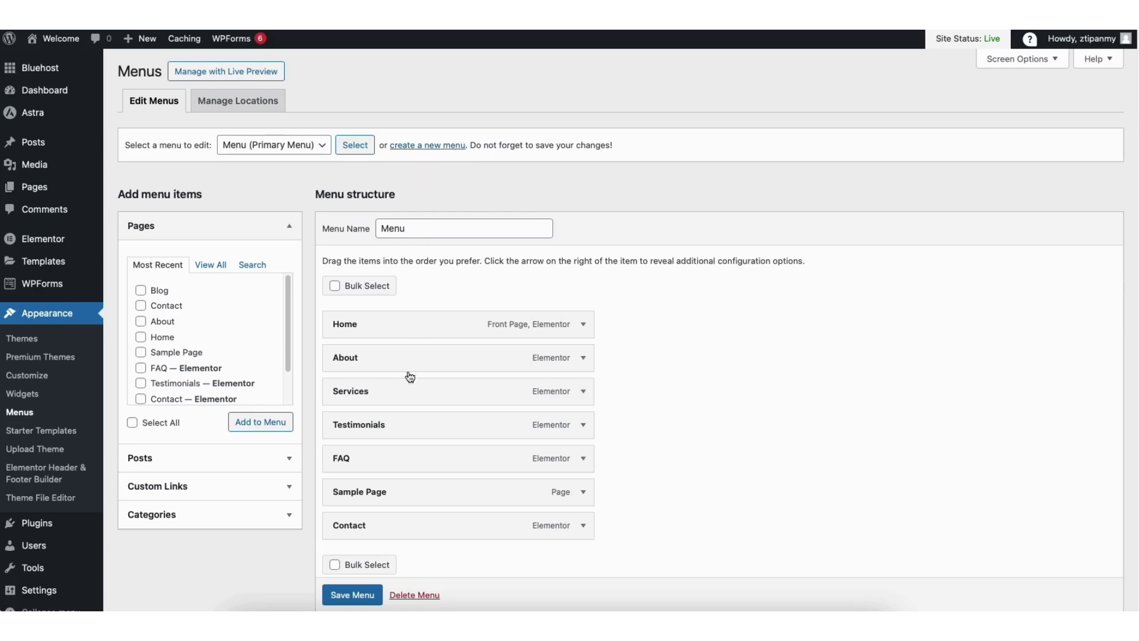
Nest Sample Page as a sub item under Services and add a second Sample Page sub item below it
{"action": "left_click_drag", "start_coordinate": [368, 496], "coordinate": [386, 428]}
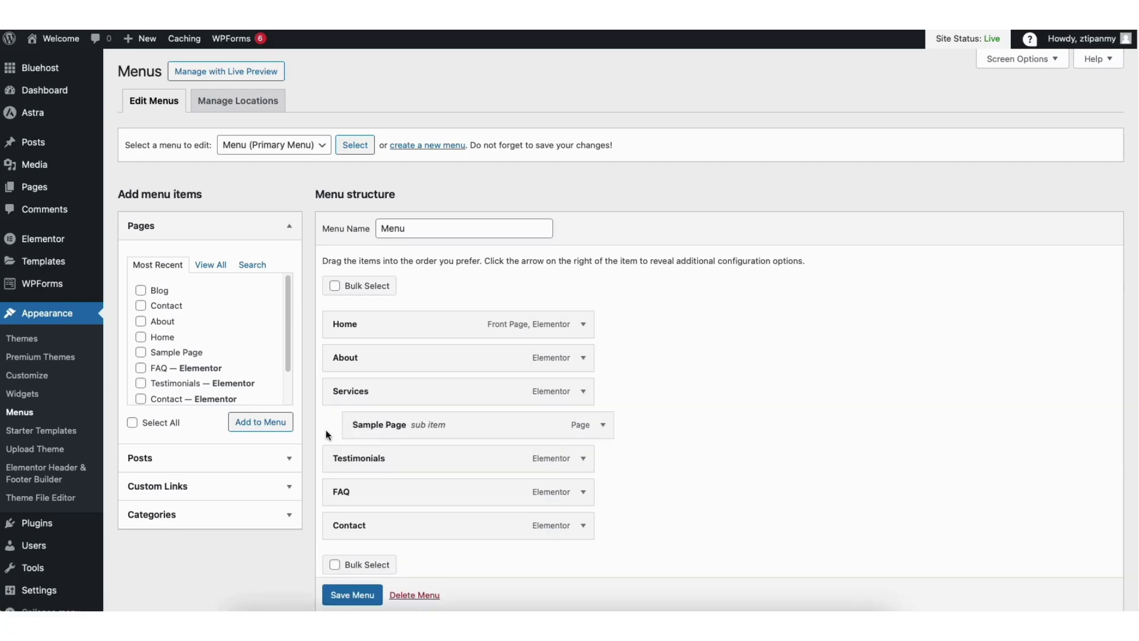
{"action": "left_click", "coordinate": [140, 352]}
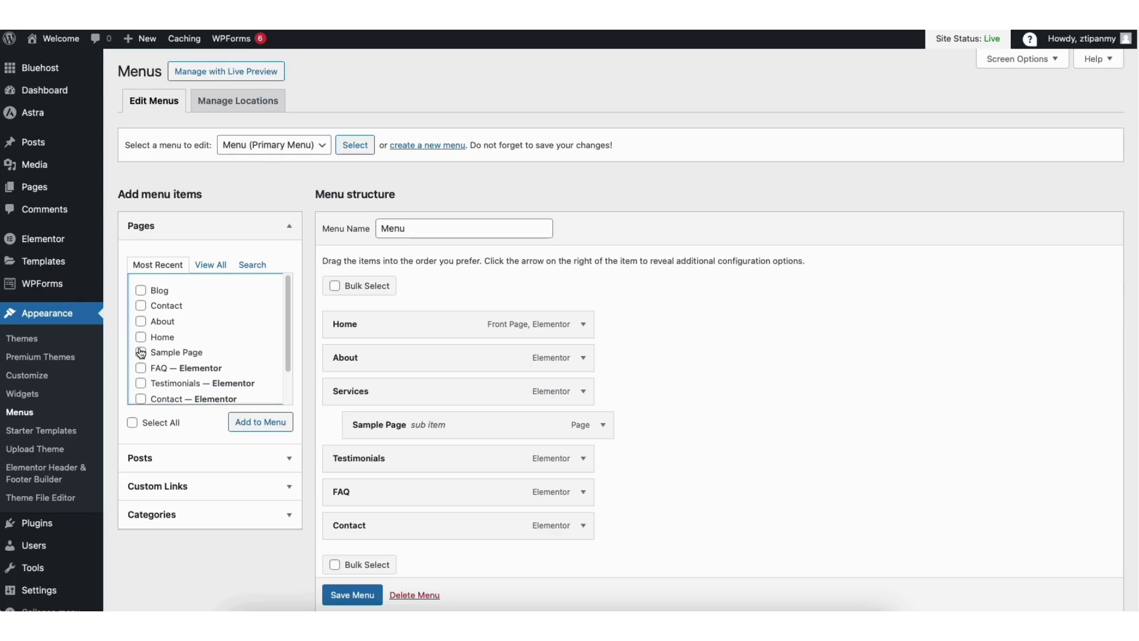
{"action": "left_click", "coordinate": [238, 430]}
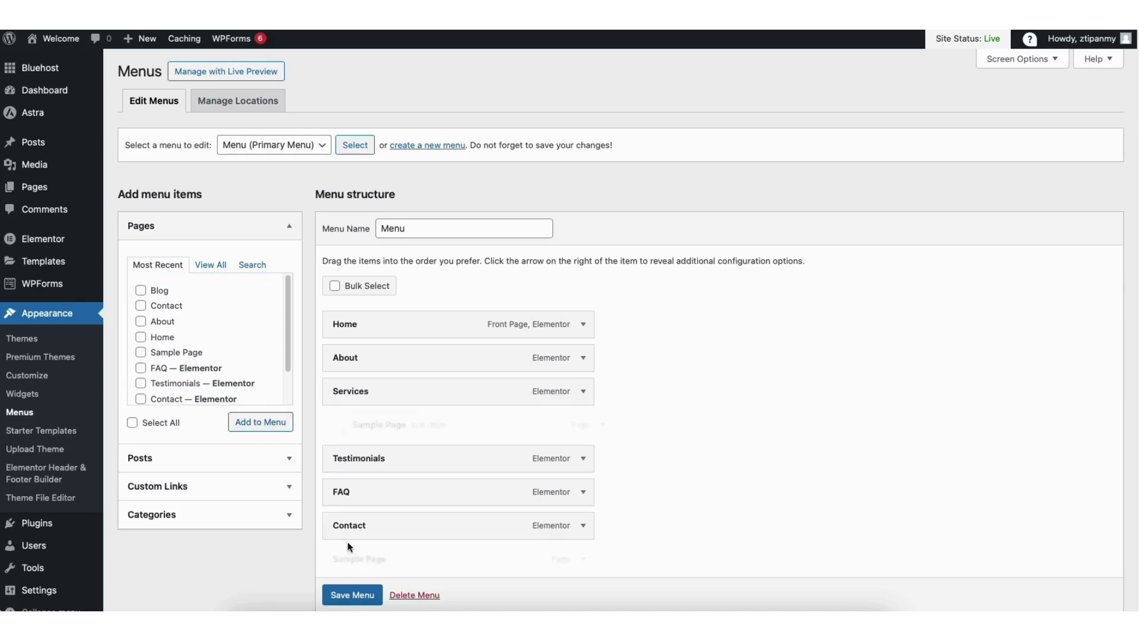
{"action": "left_click_drag", "start_coordinate": [361, 553], "coordinate": [382, 457]}
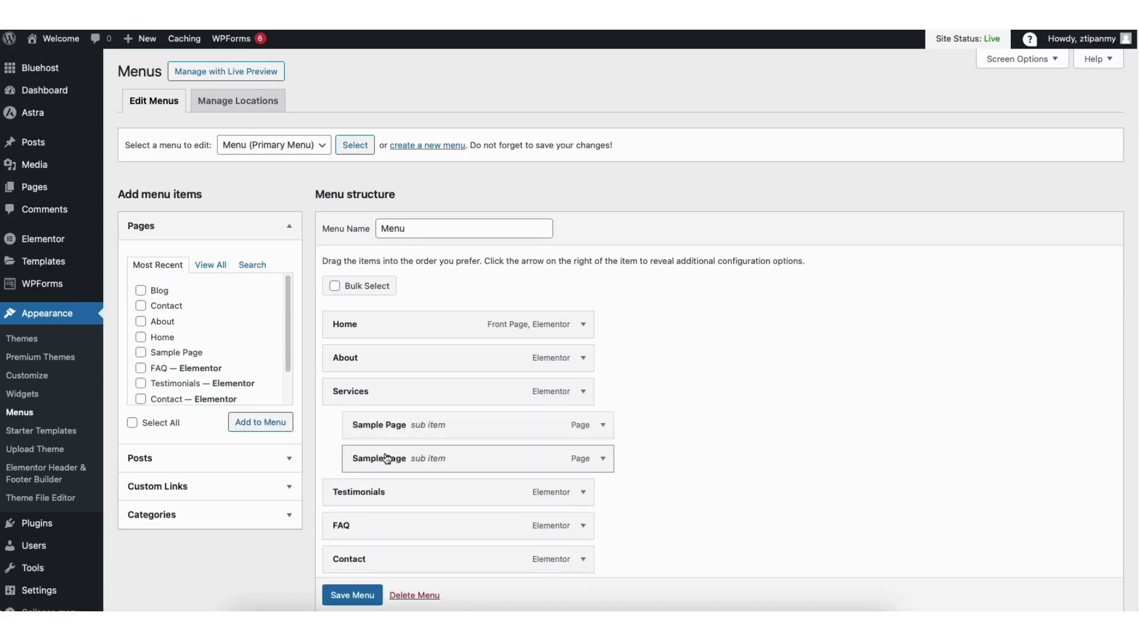
Save the menu and check the Services submenu on the live home page
{"action": "left_click", "coordinate": [351, 598]}
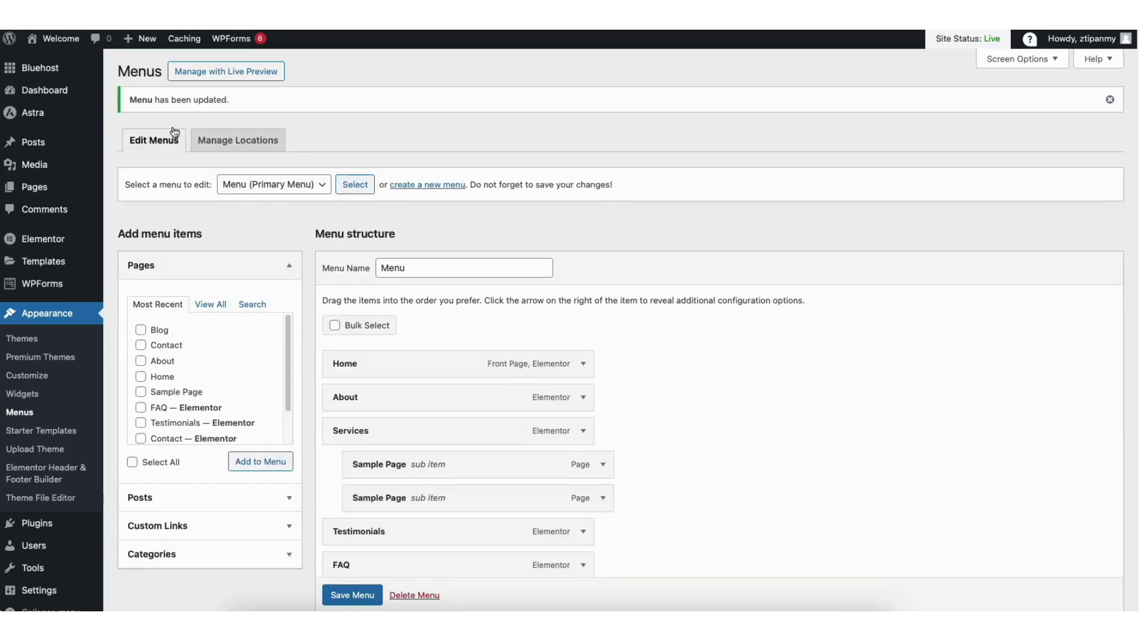
{"action": "left_click", "coordinate": [67, 38]}
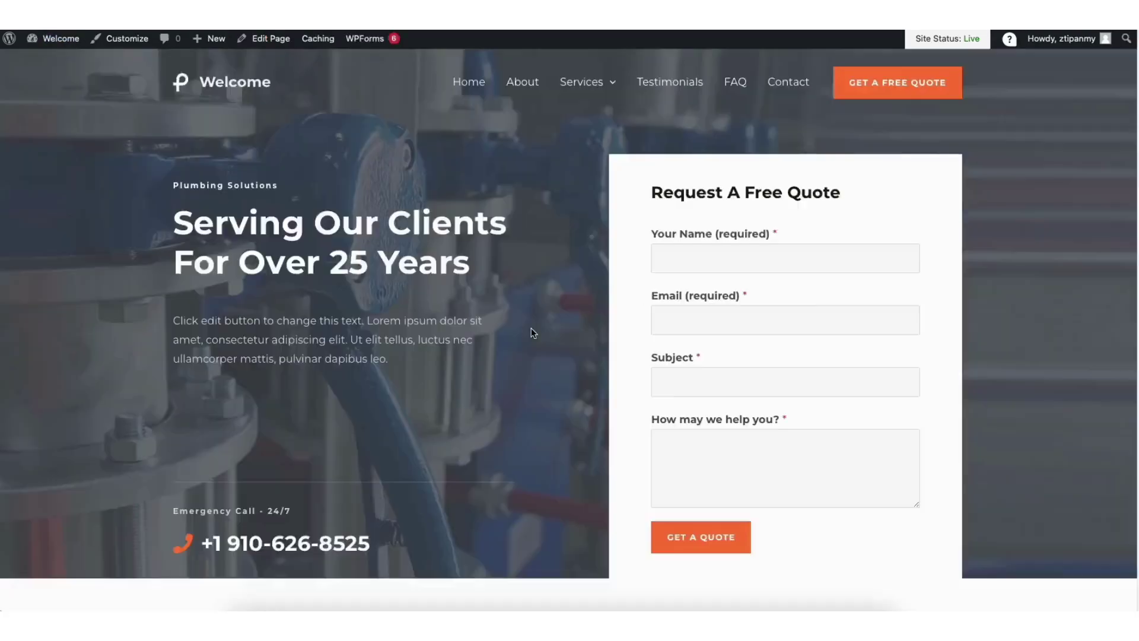
{"action": "mouse_move", "coordinate": [598, 96]}
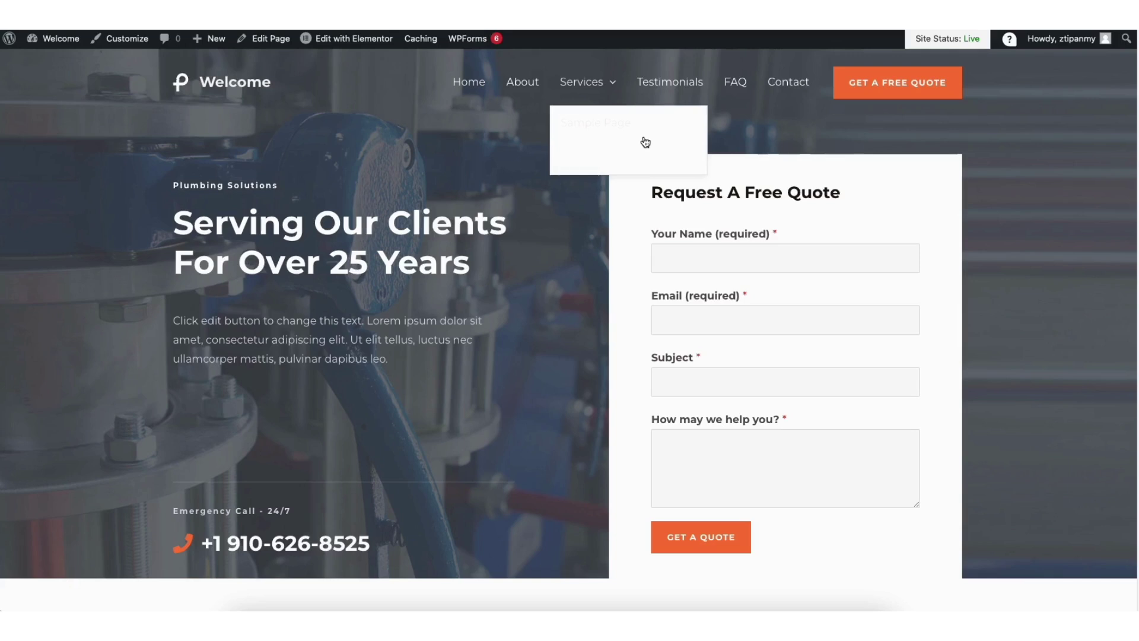
In the customizer's Transparent Header design settings, set the normal submenu text/link color to the near-black palette swatch and preview the Services submenu
{"action": "left_click", "coordinate": [127, 39]}
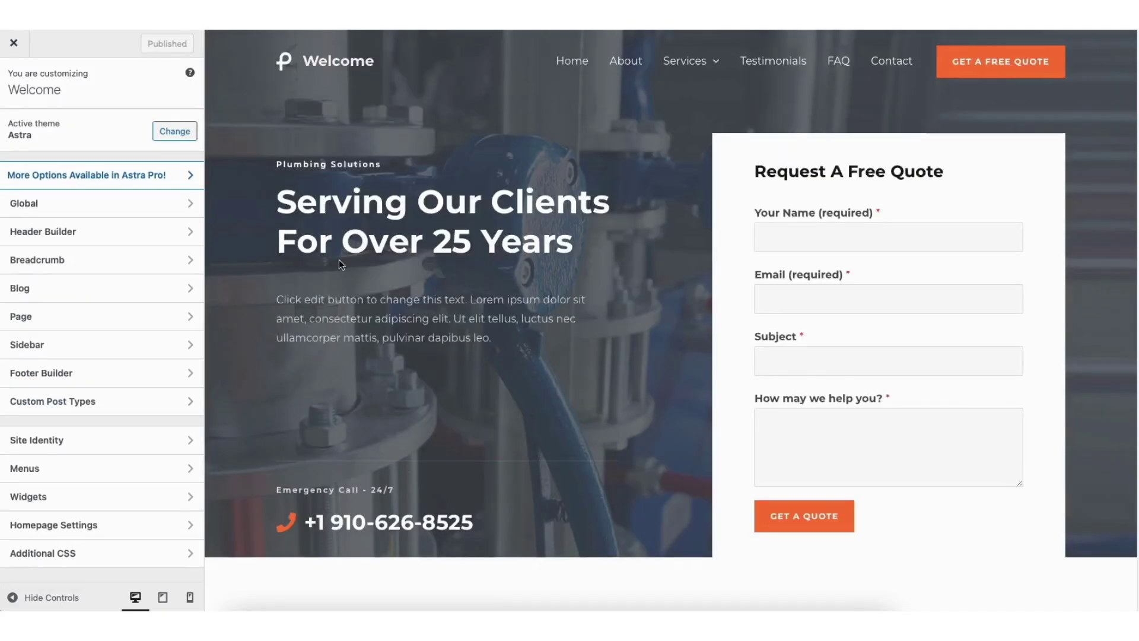
{"action": "left_click", "coordinate": [124, 232]}
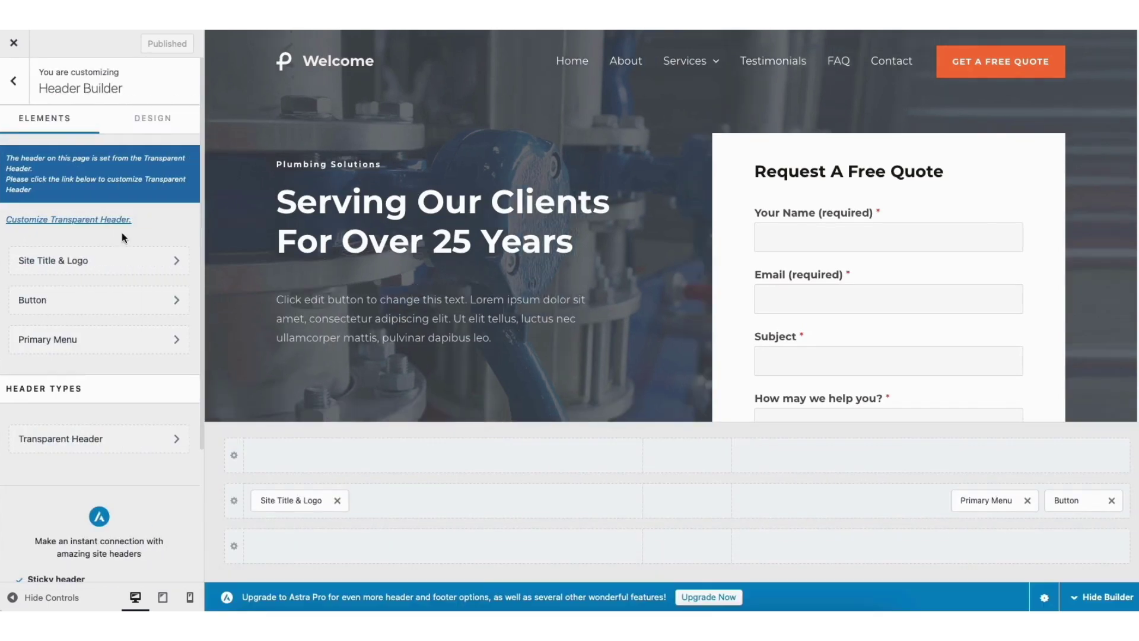
{"action": "left_click", "coordinate": [82, 442]}
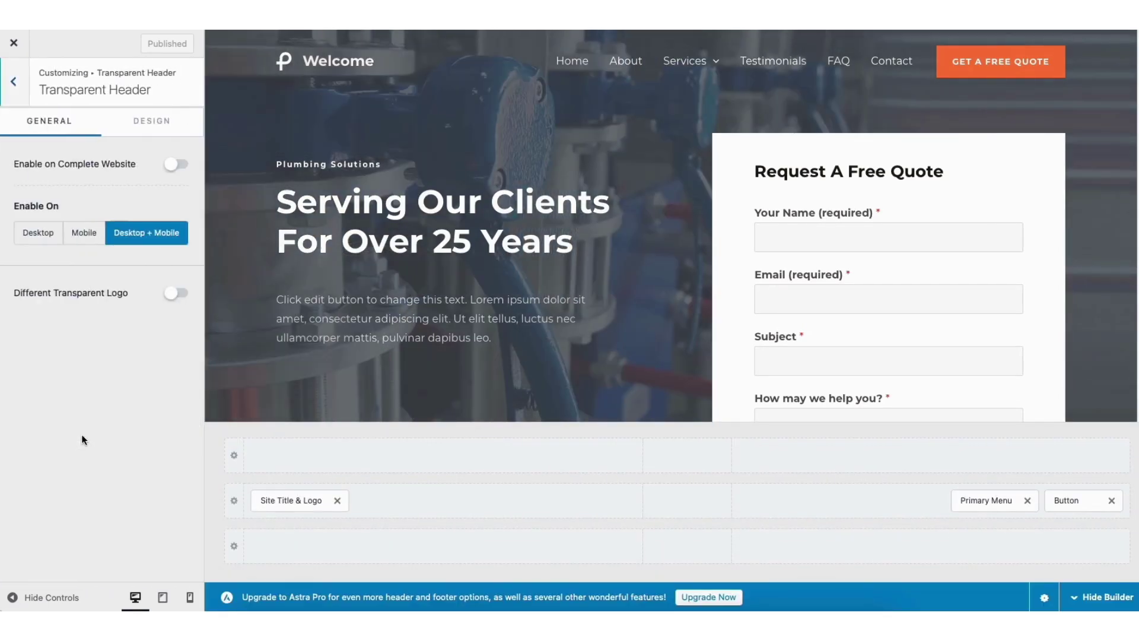
{"action": "left_click", "coordinate": [155, 123]}
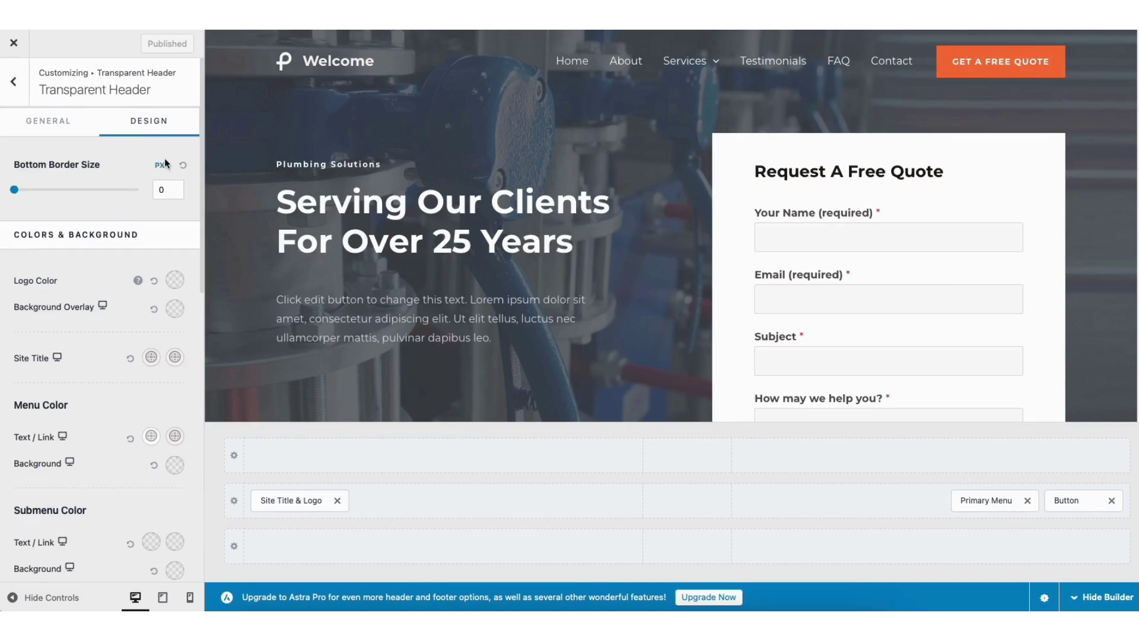
{"action": "left_click_drag", "start_coordinate": [202, 201], "coordinate": [200, 278]}
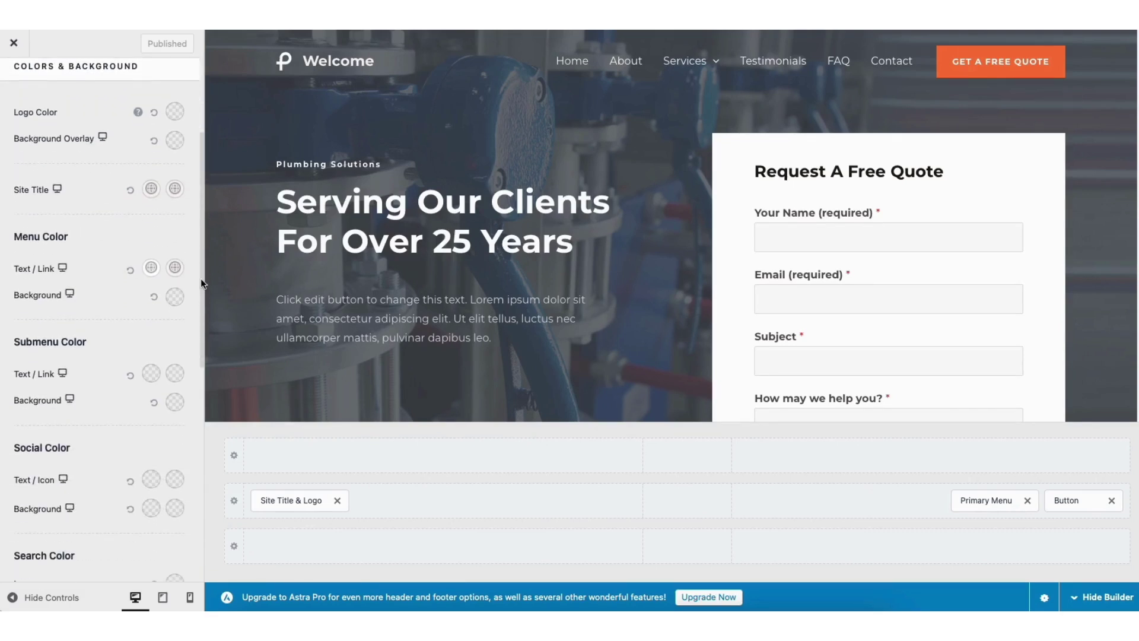
{"action": "left_click", "coordinate": [153, 375]}
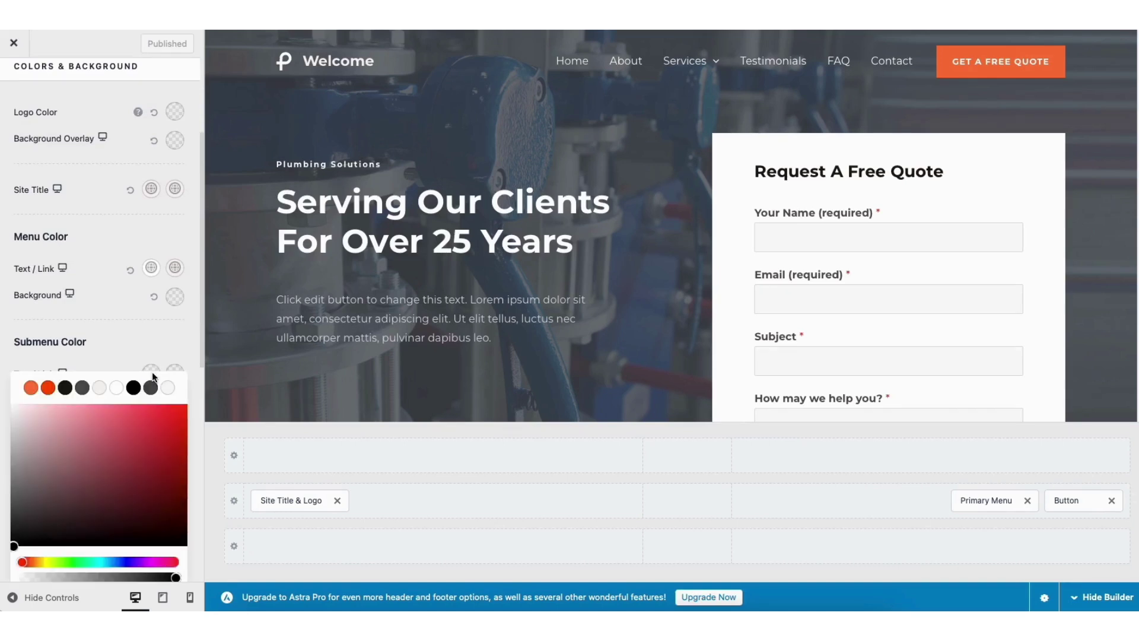
{"action": "left_click", "coordinate": [66, 389]}
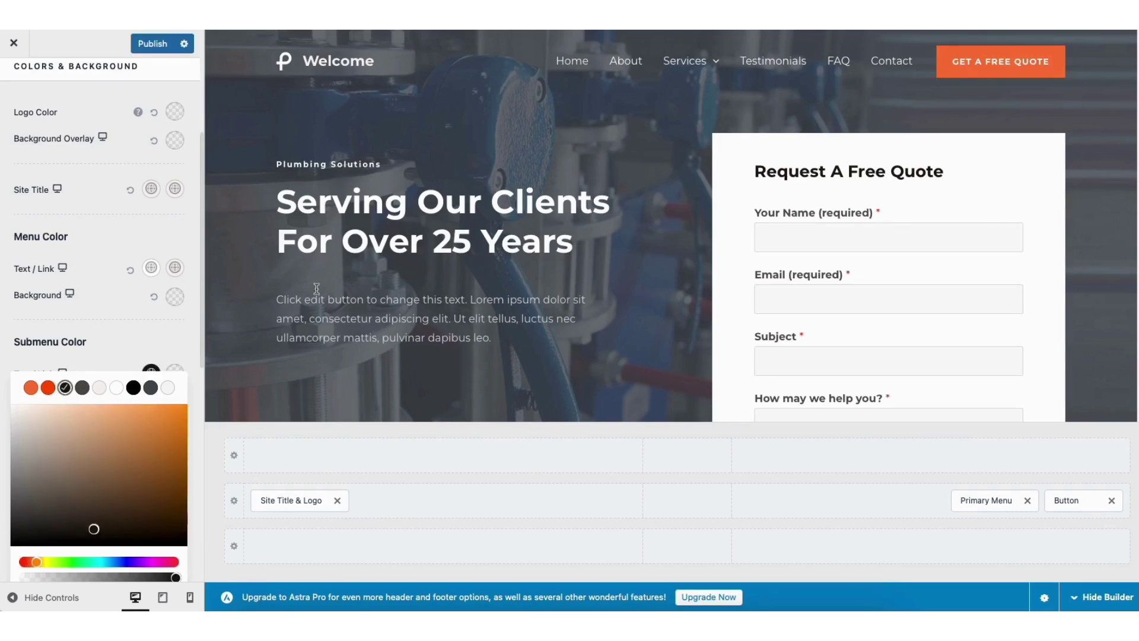
{"action": "mouse_move", "coordinate": [683, 84]}
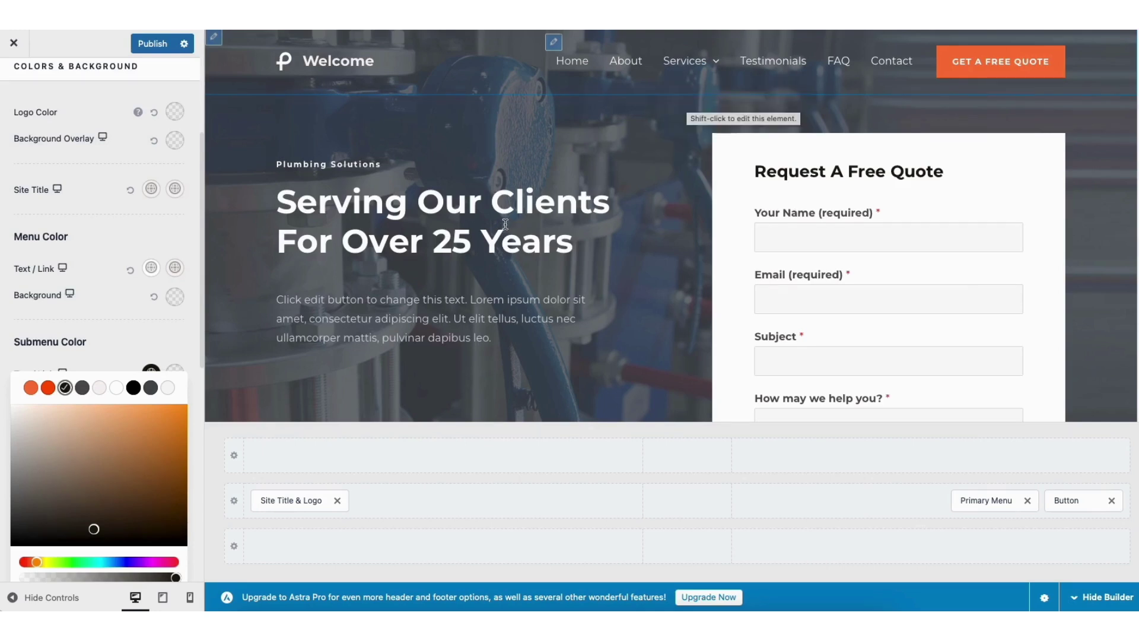
{"action": "left_click", "coordinate": [157, 344]}
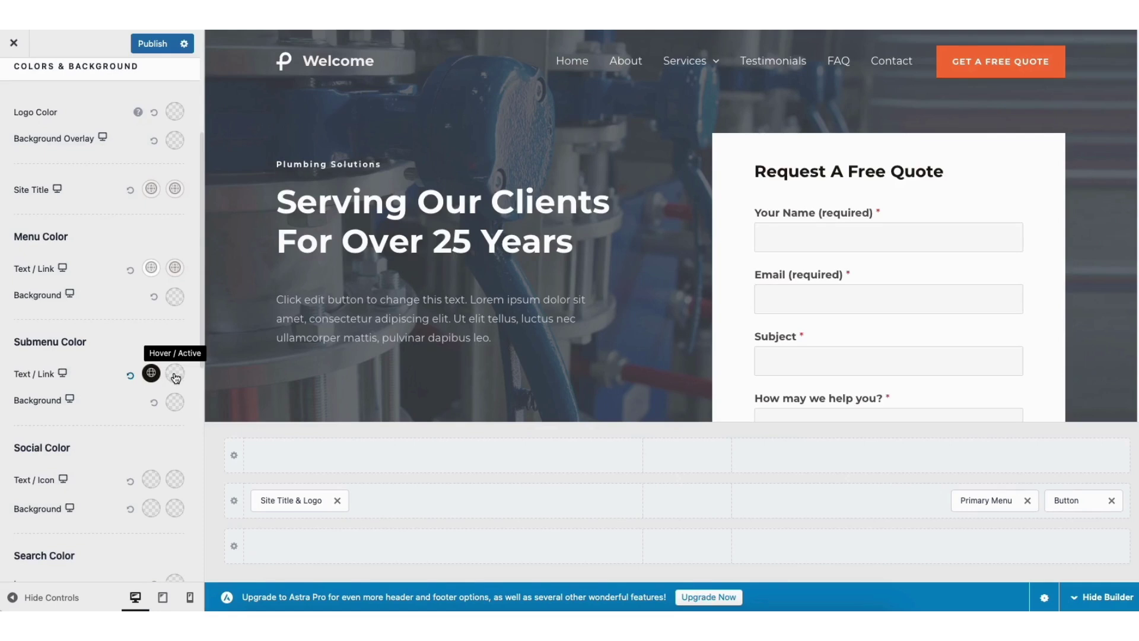
Set the submenu text/link hover/active color to the dark orange-red palette swatch, check it on the Services submenu, and publish
{"action": "left_click", "coordinate": [175, 374]}
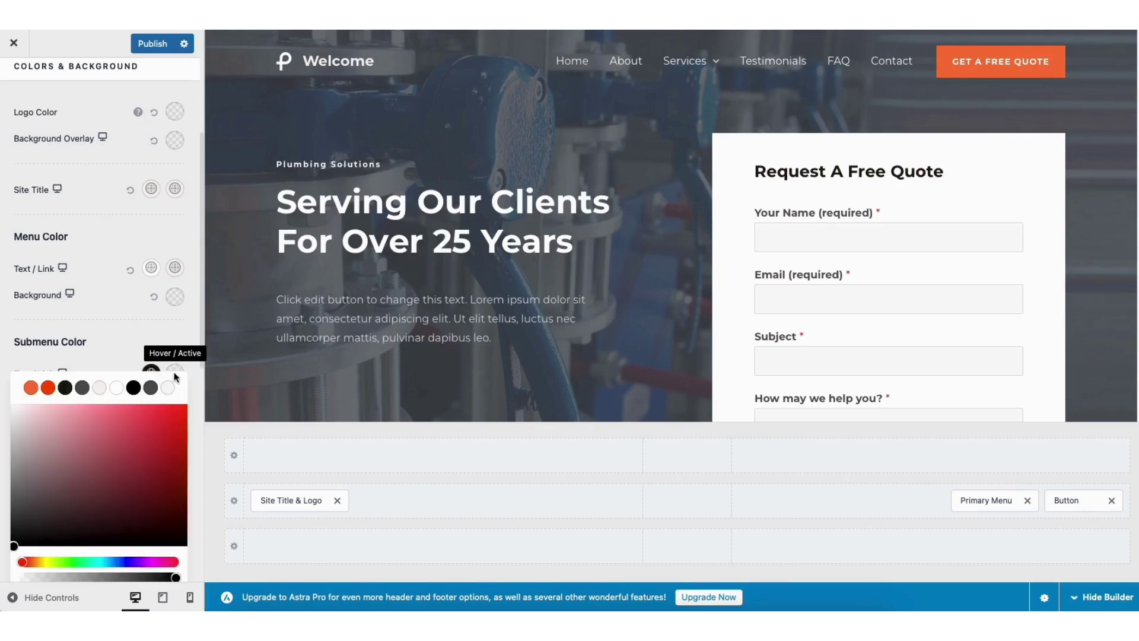
{"action": "left_click", "coordinate": [49, 388]}
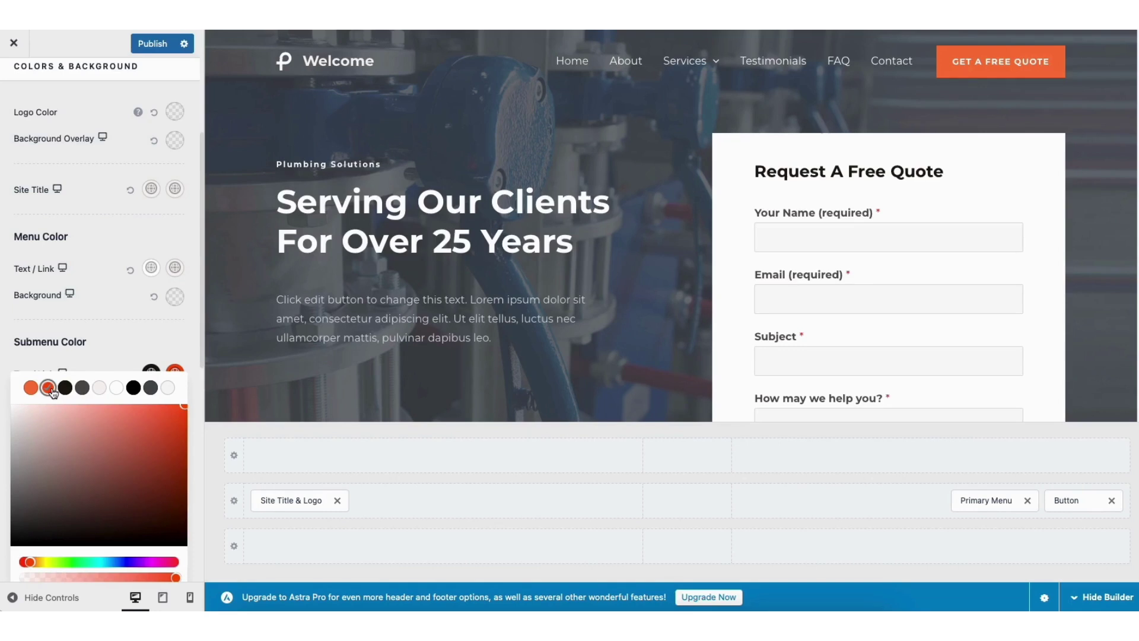
{"action": "mouse_move", "coordinate": [688, 68]}
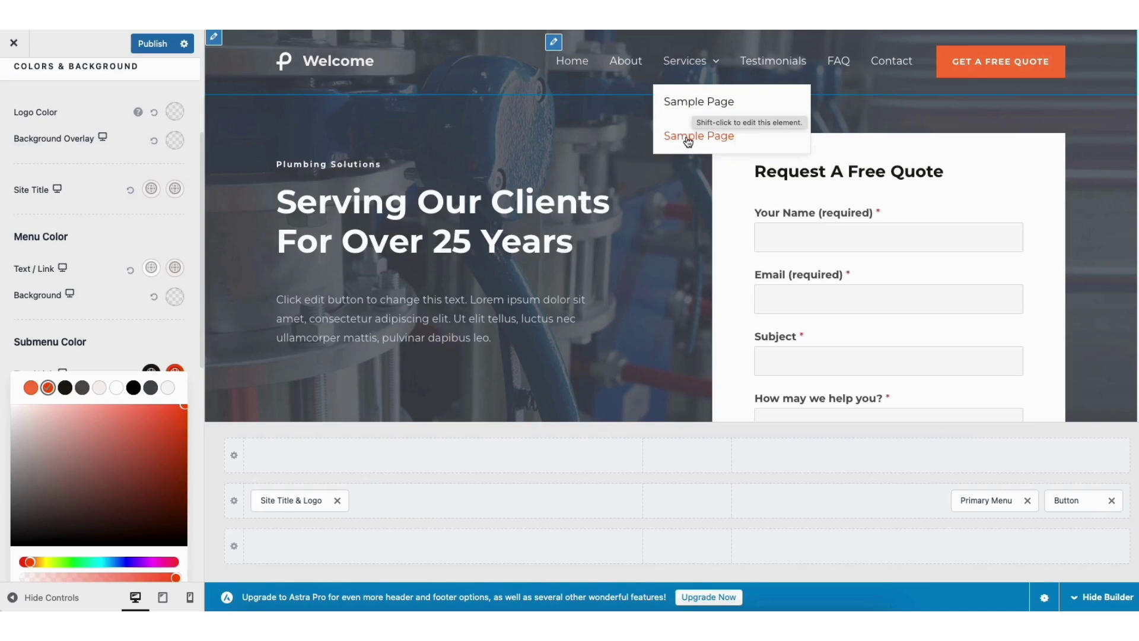
{"action": "left_click", "coordinate": [152, 45]}
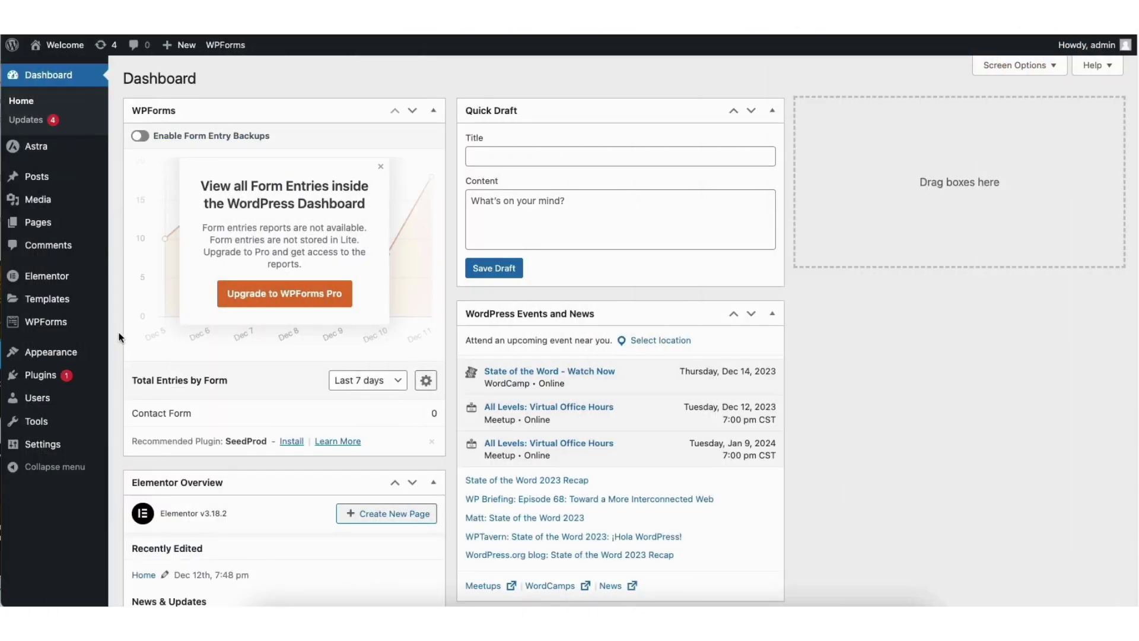
Open the customizer's Footer Builder and look over Widget 1's text content, available blocks and design settings
{"action": "mouse_move", "coordinate": [68, 354]}
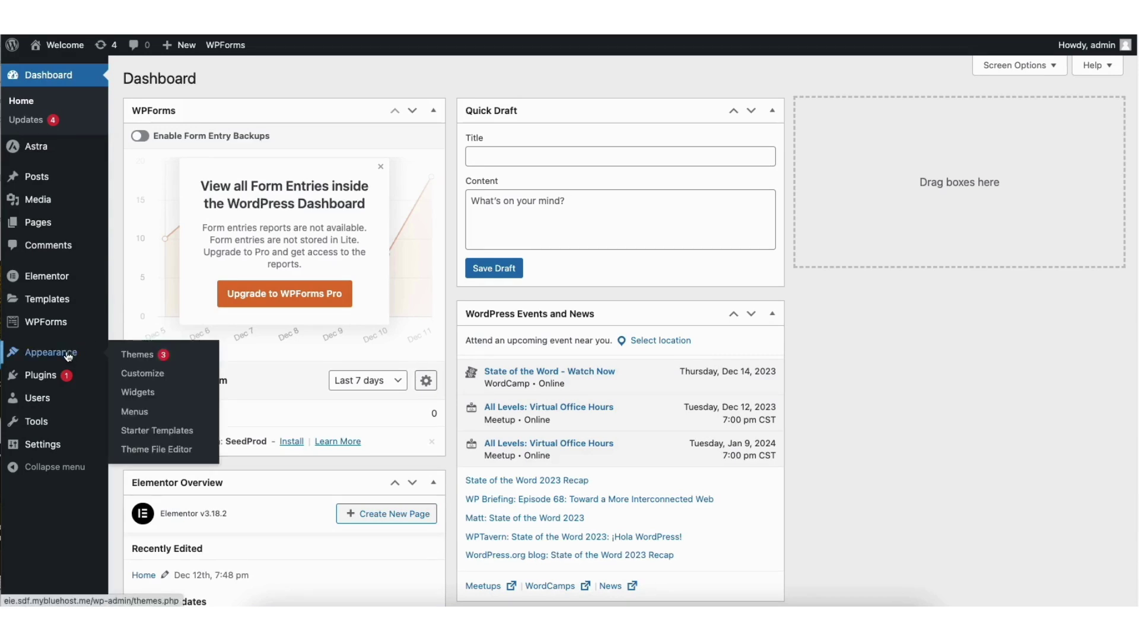
{"action": "left_click", "coordinate": [143, 373]}
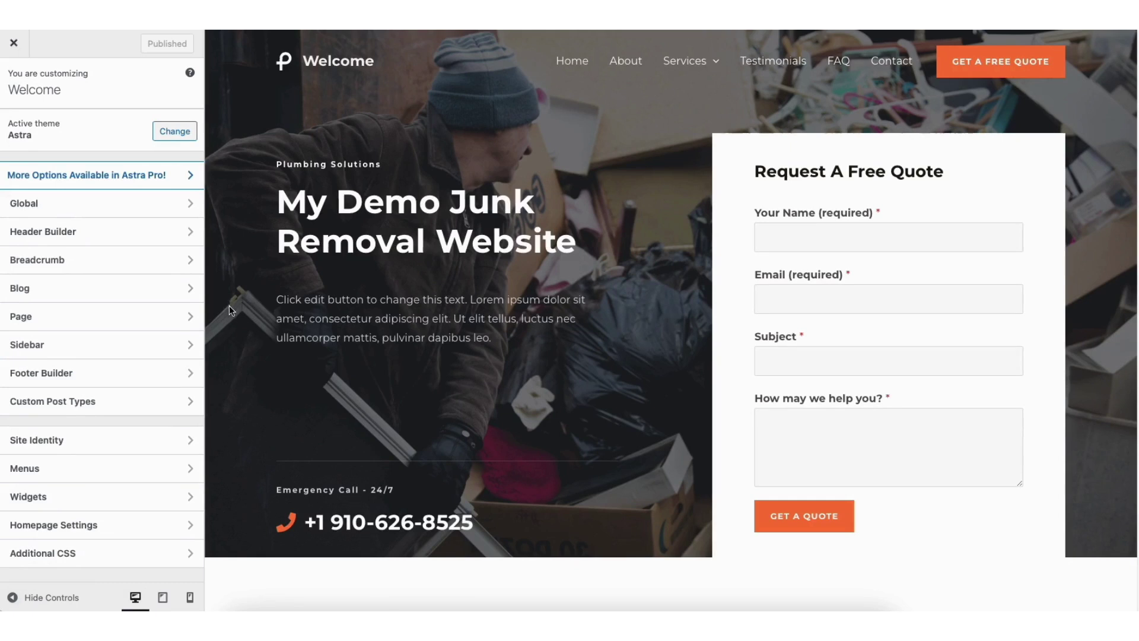
{"action": "left_click", "coordinate": [154, 373]}
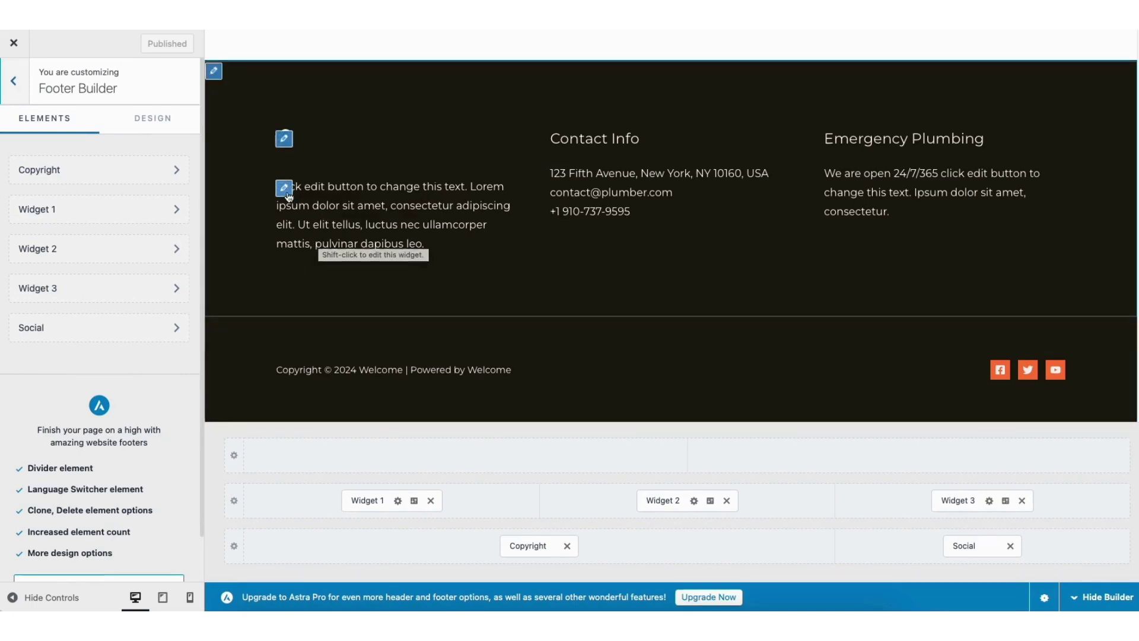
{"action": "left_click", "coordinate": [284, 188]}
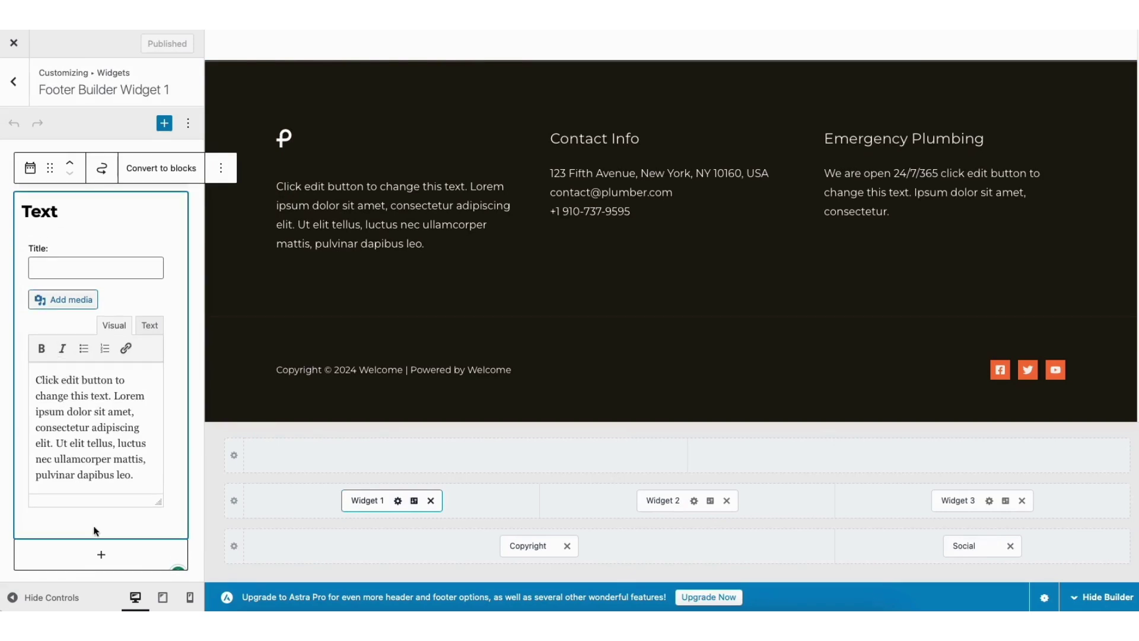
{"action": "left_click", "coordinate": [100, 554]}
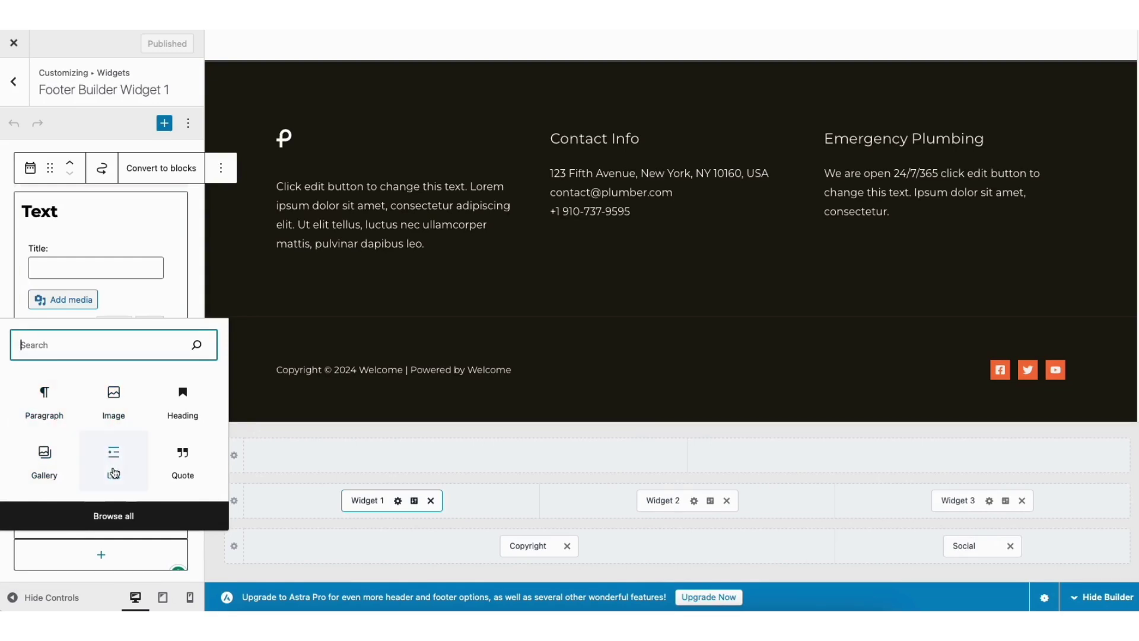
{"action": "left_click", "coordinate": [415, 501]}
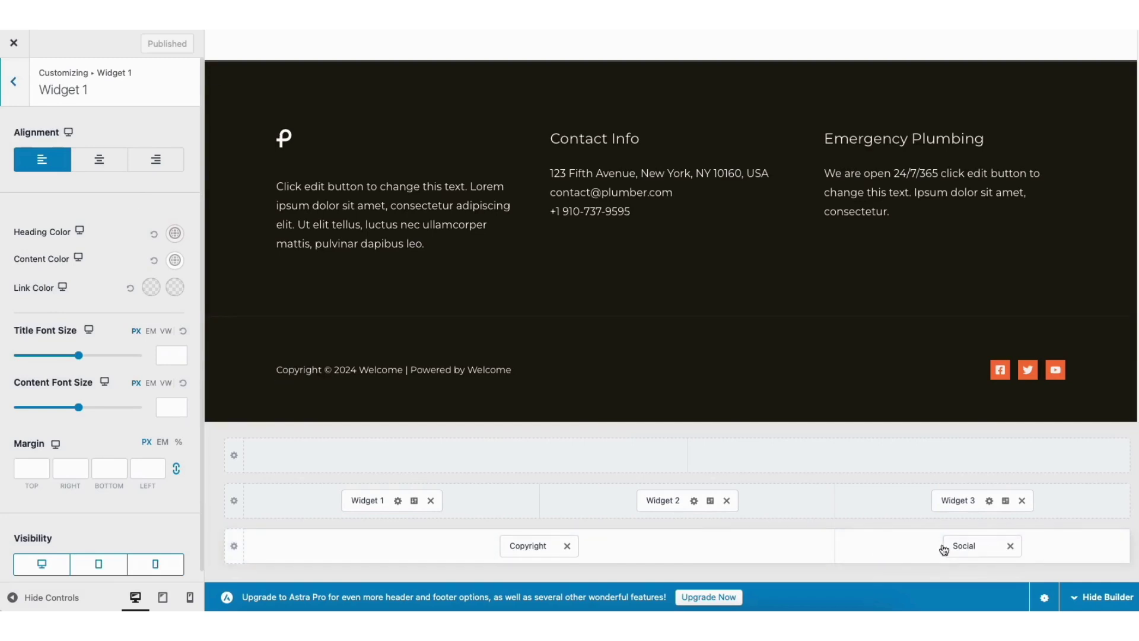
Review the footer social icons' general and design settings, and remove the Social element from the footer
{"action": "left_click", "coordinate": [962, 546]}
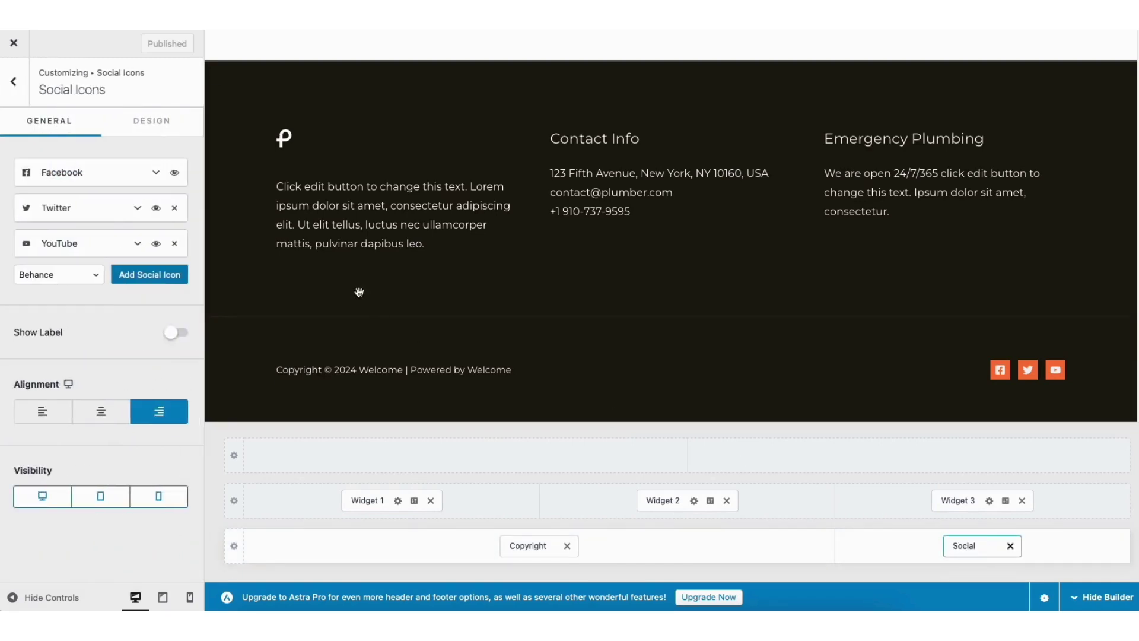
{"action": "left_click", "coordinate": [148, 121]}
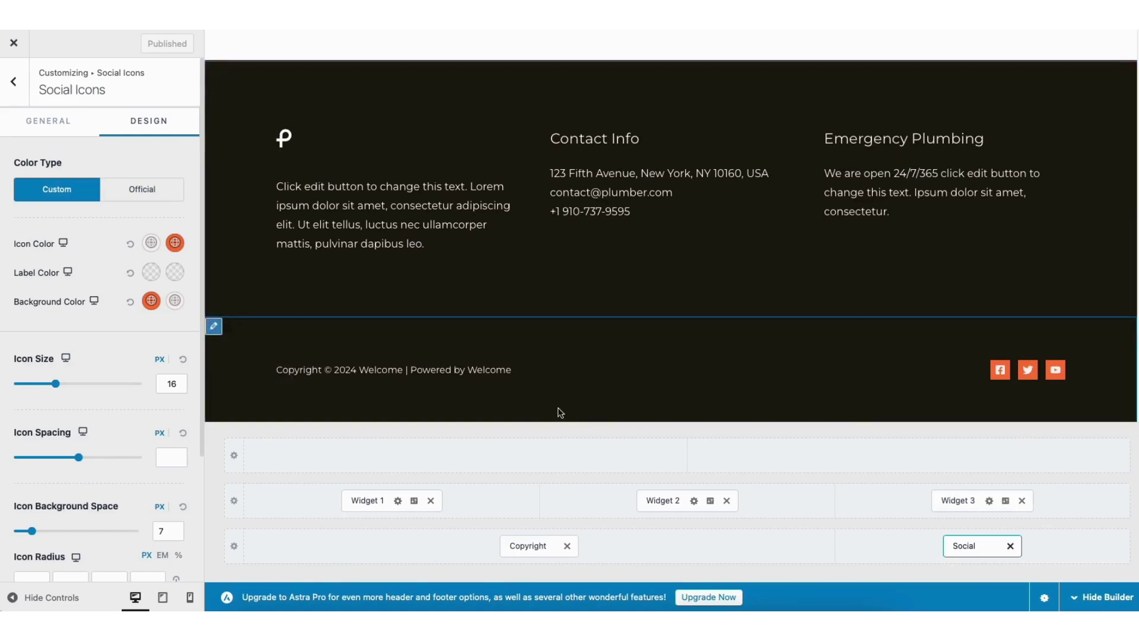
{"action": "left_click", "coordinate": [1010, 546]}
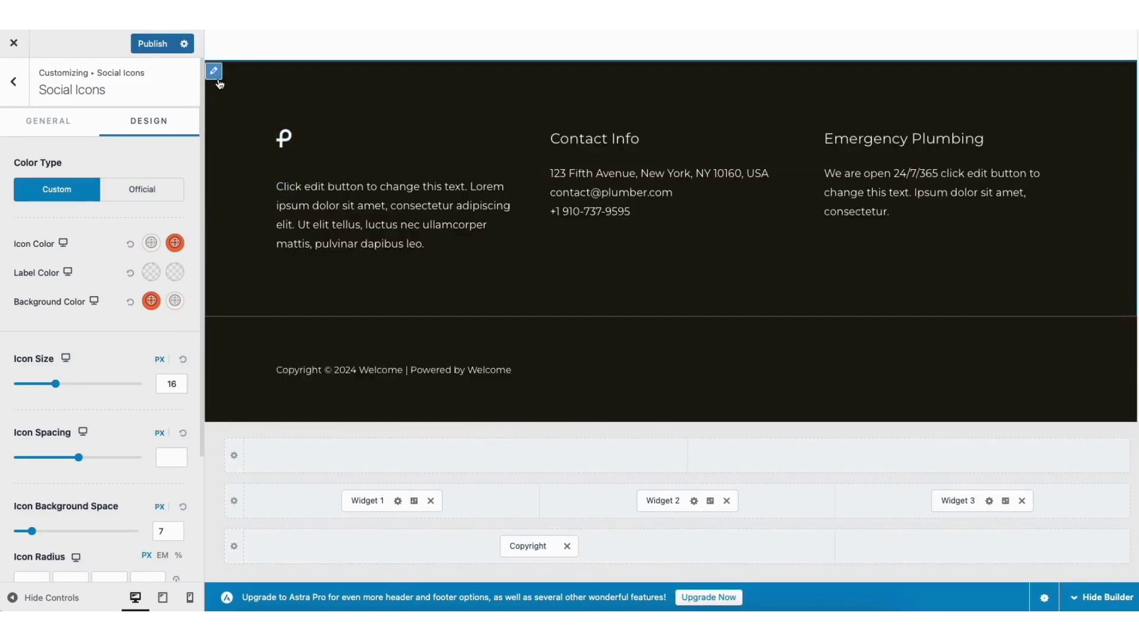
Set the primary footer to 2 columns, view the elements available for the row above, and return to the main customizer options
{"action": "left_click", "coordinate": [215, 71]}
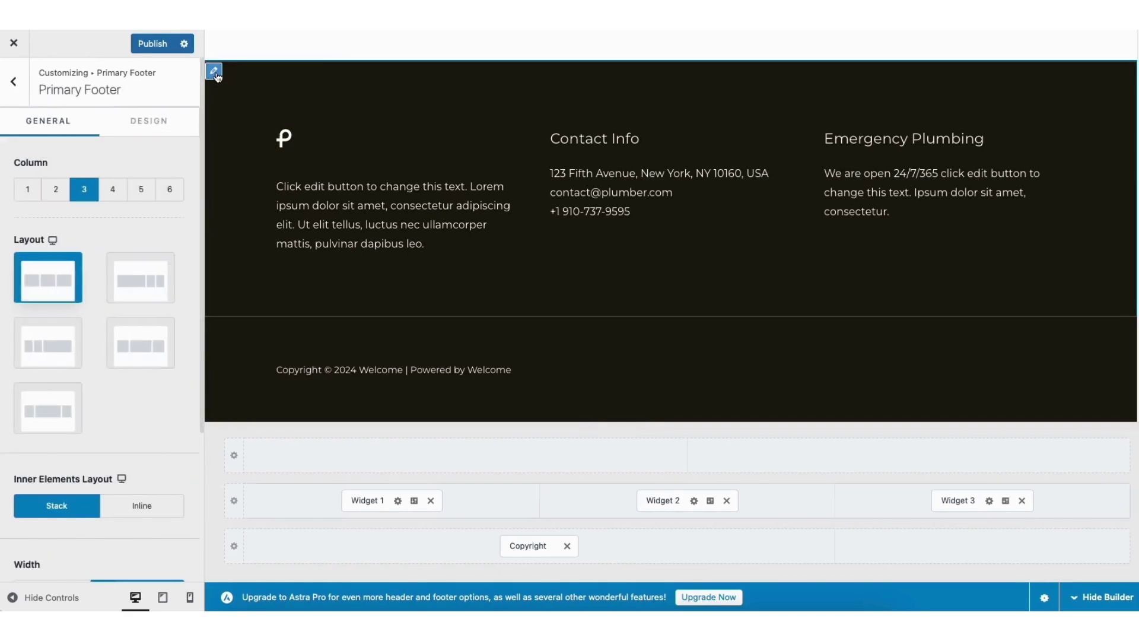
{"action": "left_click", "coordinate": [57, 190]}
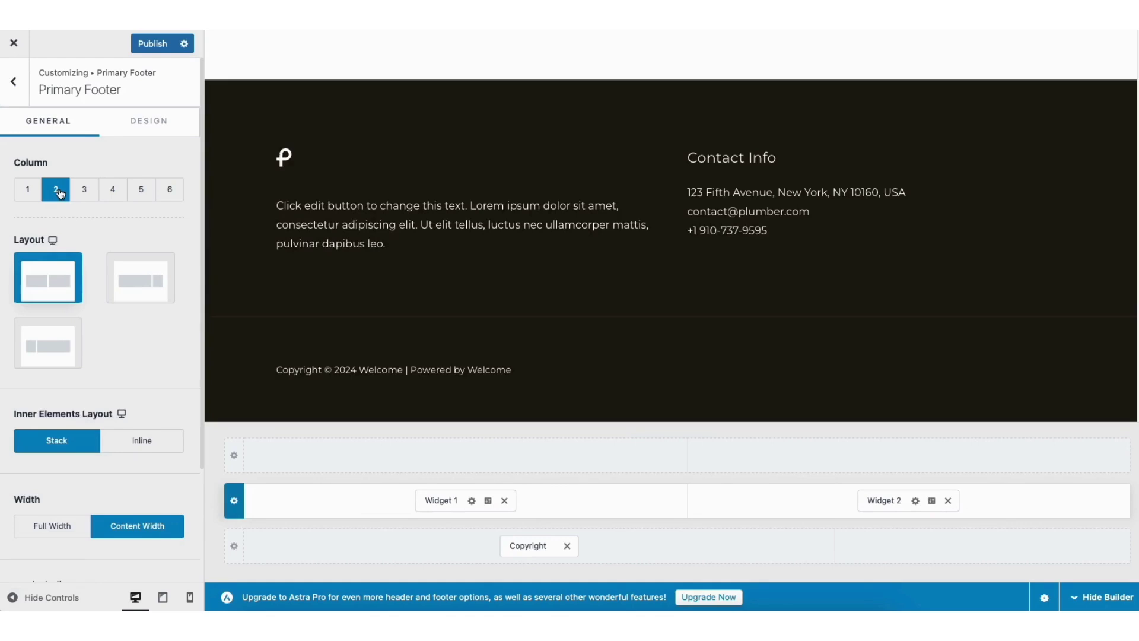
{"action": "mouse_move", "coordinate": [490, 465]}
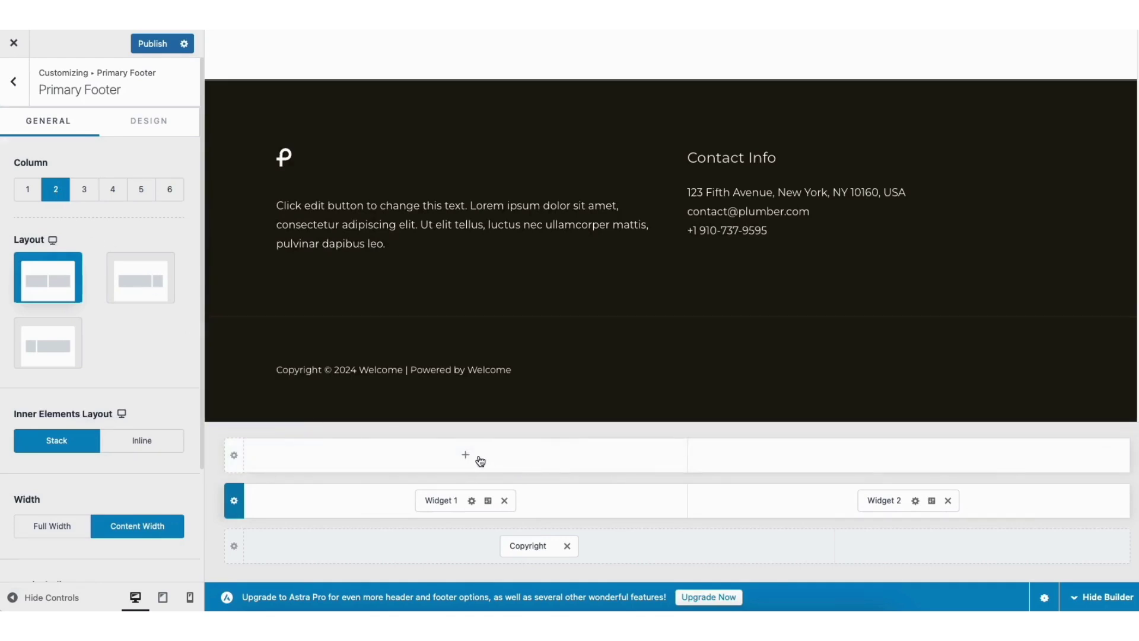
{"action": "left_click", "coordinate": [467, 457]}
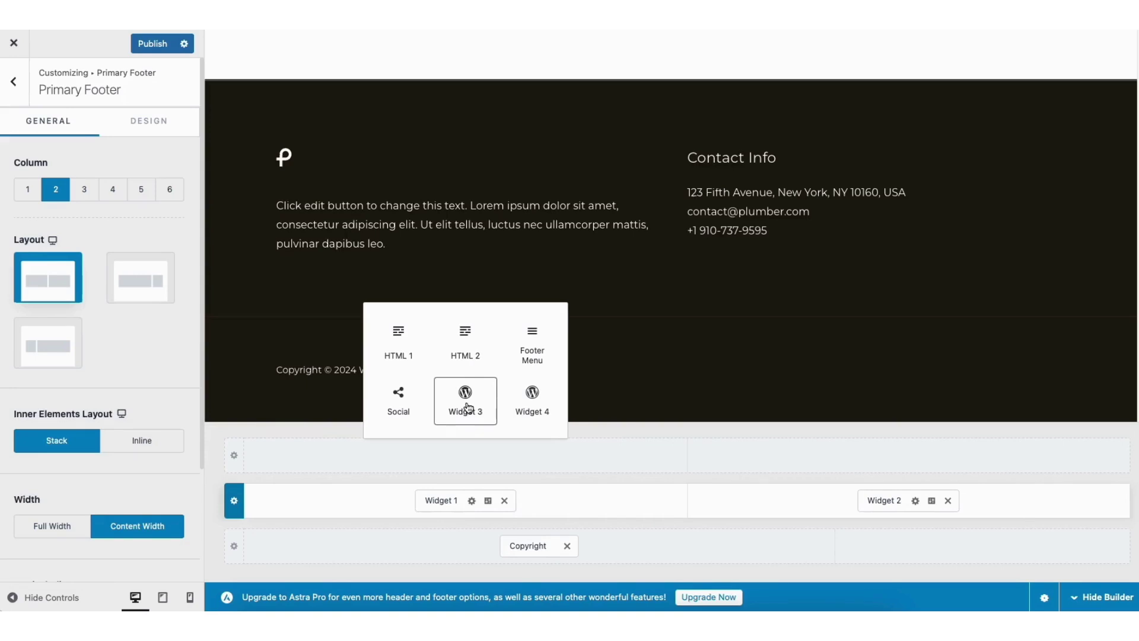
{"action": "left_click", "coordinate": [15, 83]}
{"action": "left_click", "coordinate": [14, 83]}
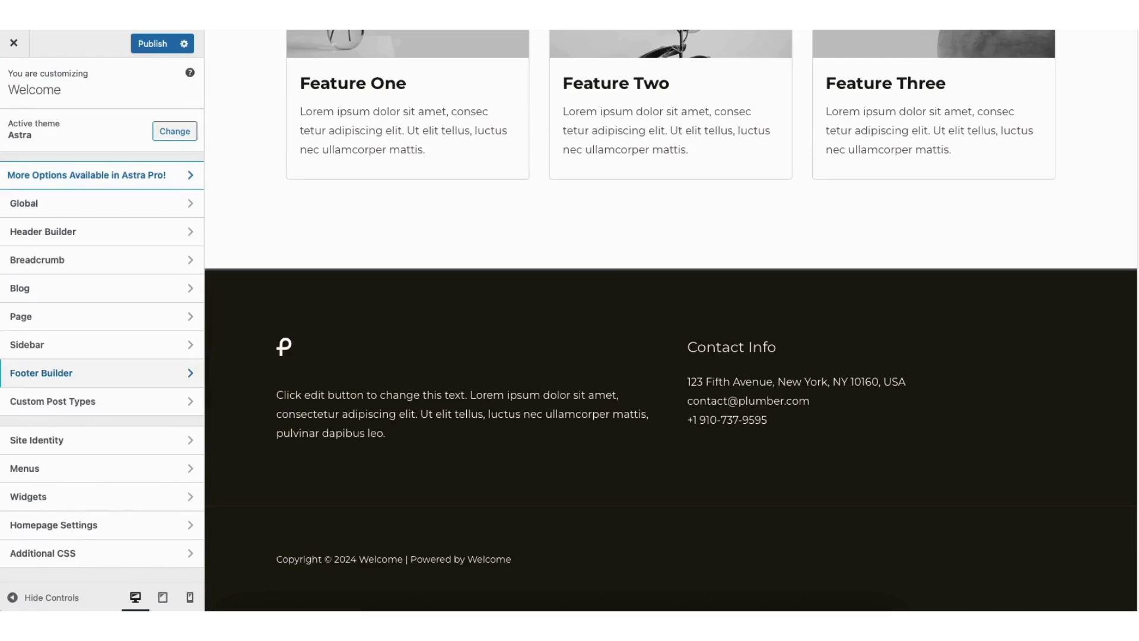
Review the header's Get a Free Quote button settings and remove the Button element from the header
{"action": "scroll", "coordinate": [821, 59], "scroll_direction": "up", "scroll_amount": 20}
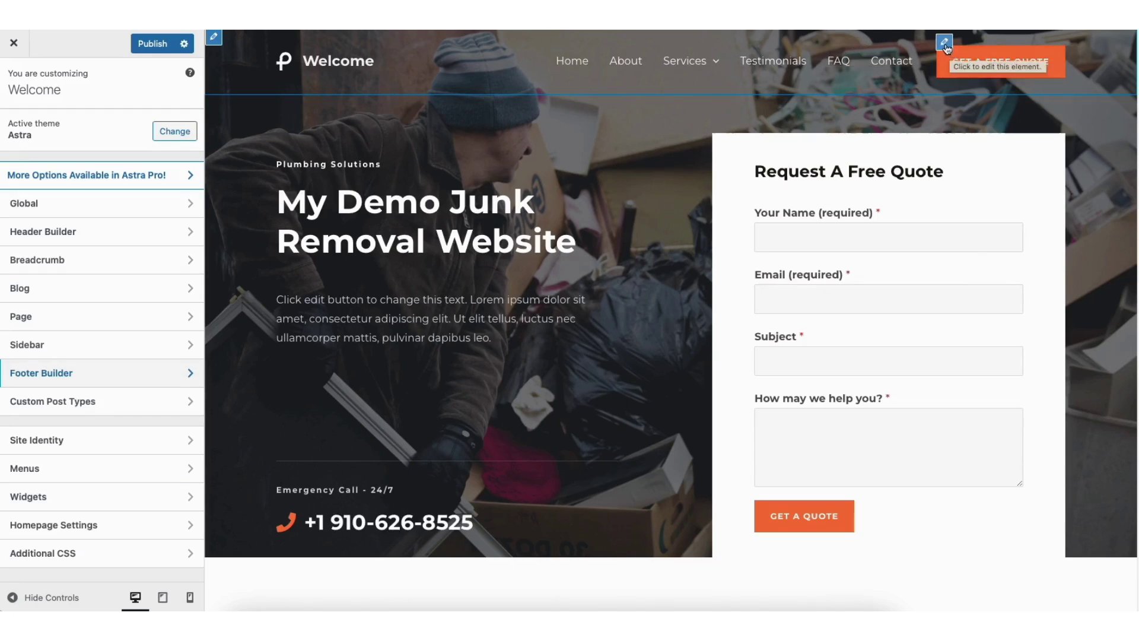
{"action": "left_click", "coordinate": [944, 43]}
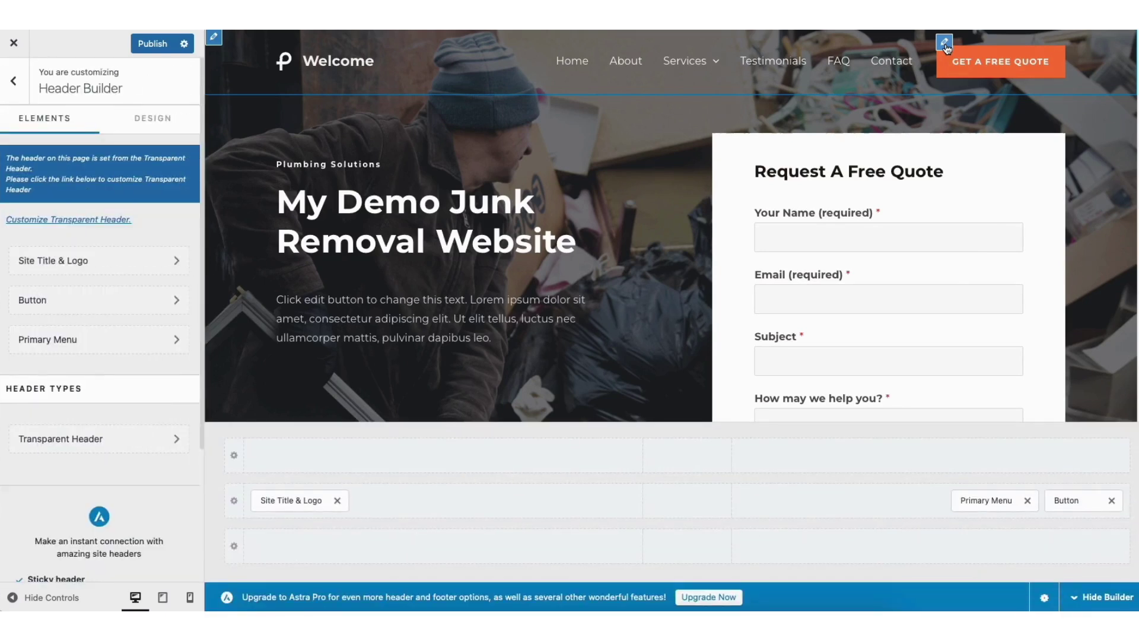
{"action": "left_click_drag", "start_coordinate": [25, 189], "coordinate": [116, 190]}
{"action": "left_click", "coordinate": [117, 160]}
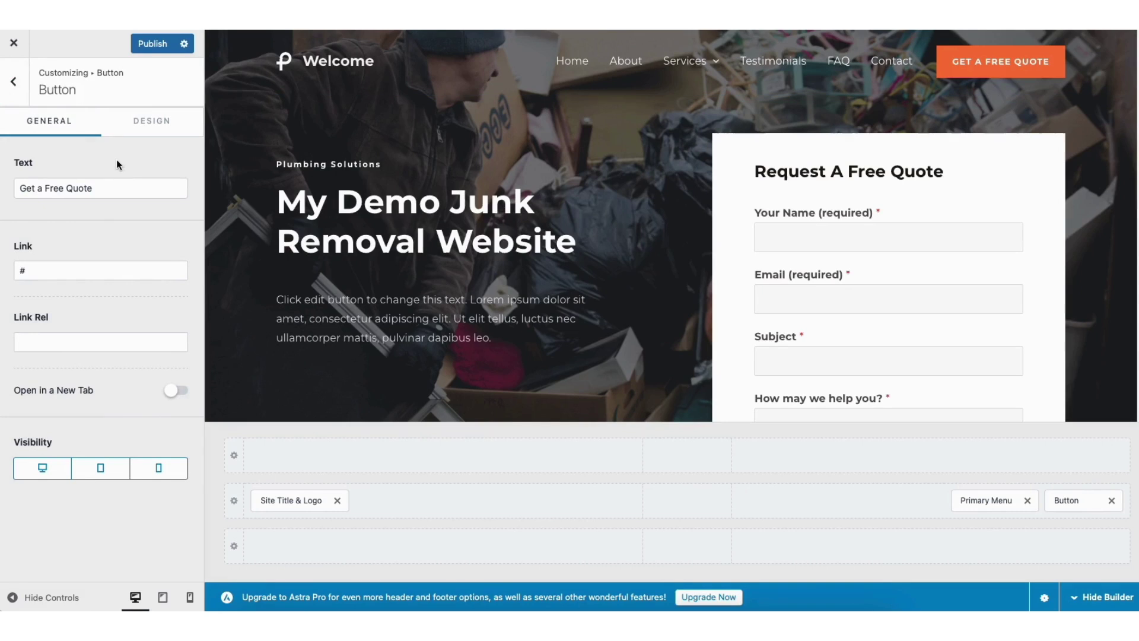
{"action": "left_click", "coordinate": [1112, 501]}
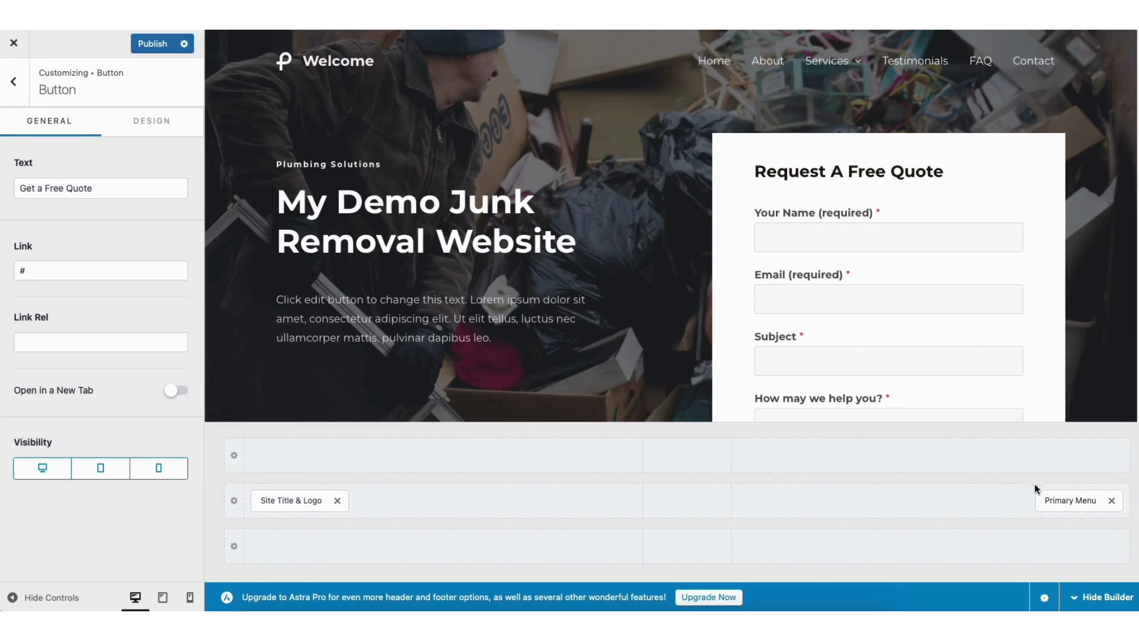
{"action": "mouse_move", "coordinate": [1064, 500]}
{"action": "left_mouse_down"}
{"action": "mouse_move", "coordinate": [688, 503]}
{"action": "mouse_move", "coordinate": [1065, 501]}
{"action": "left_mouse_up"}
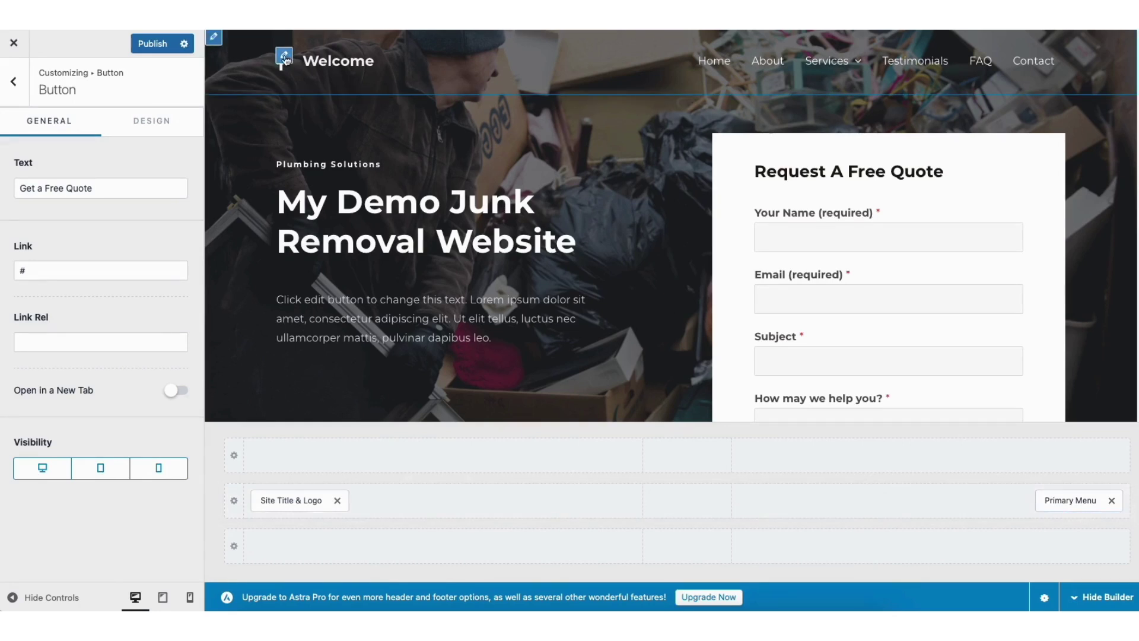
Examine the header logo's settings, including site title, tagline and design options, and return to the main customizer options
{"action": "left_click", "coordinate": [285, 57]}
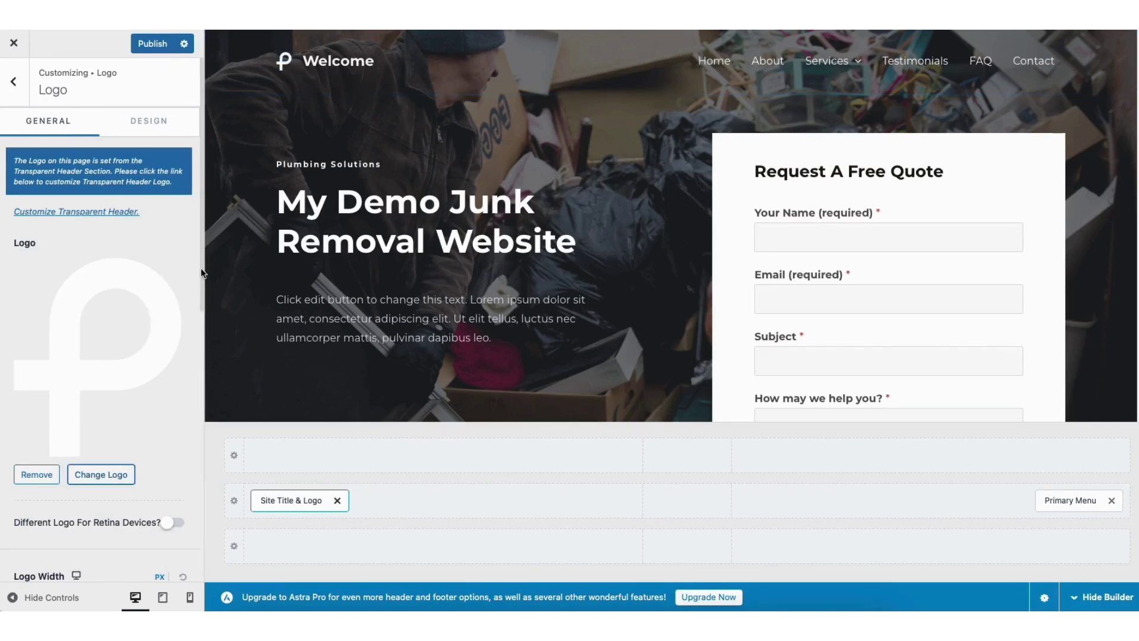
{"action": "scroll", "coordinate": [200, 268], "scroll_direction": "down", "scroll_amount": 10}
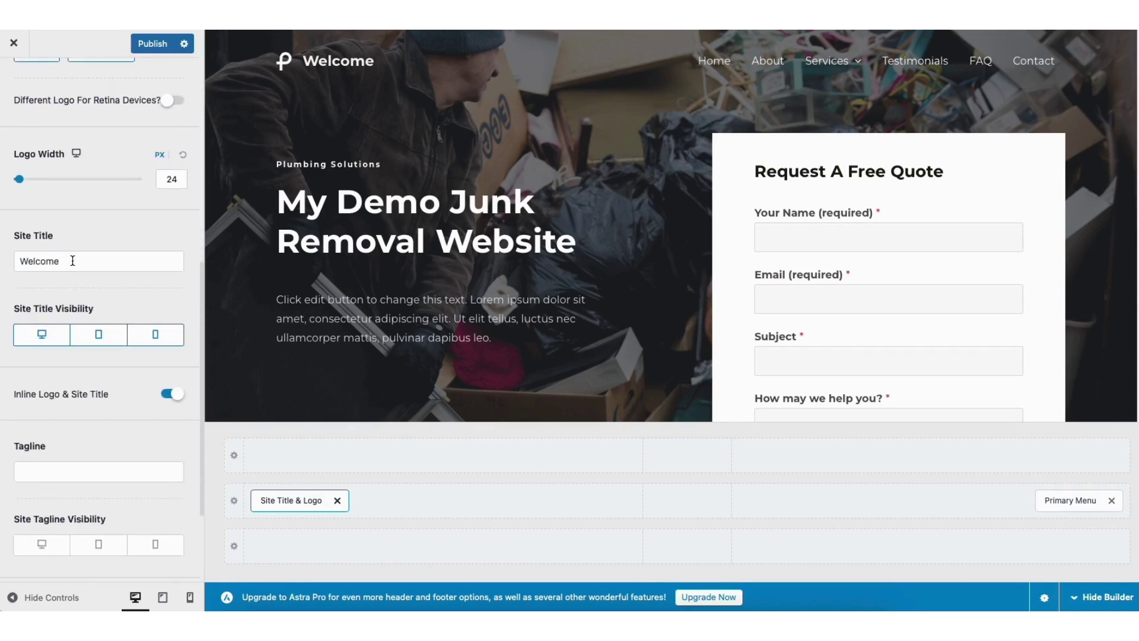
{"action": "left_click_drag", "start_coordinate": [72, 260], "coordinate": [18, 259]}
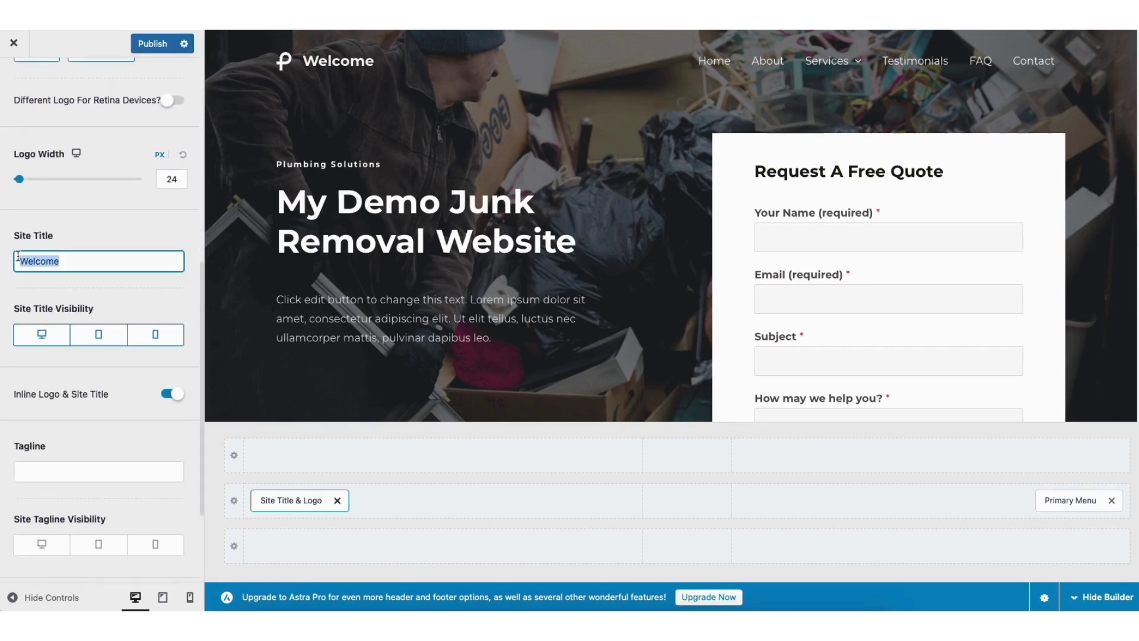
{"action": "left_click", "coordinate": [83, 232]}
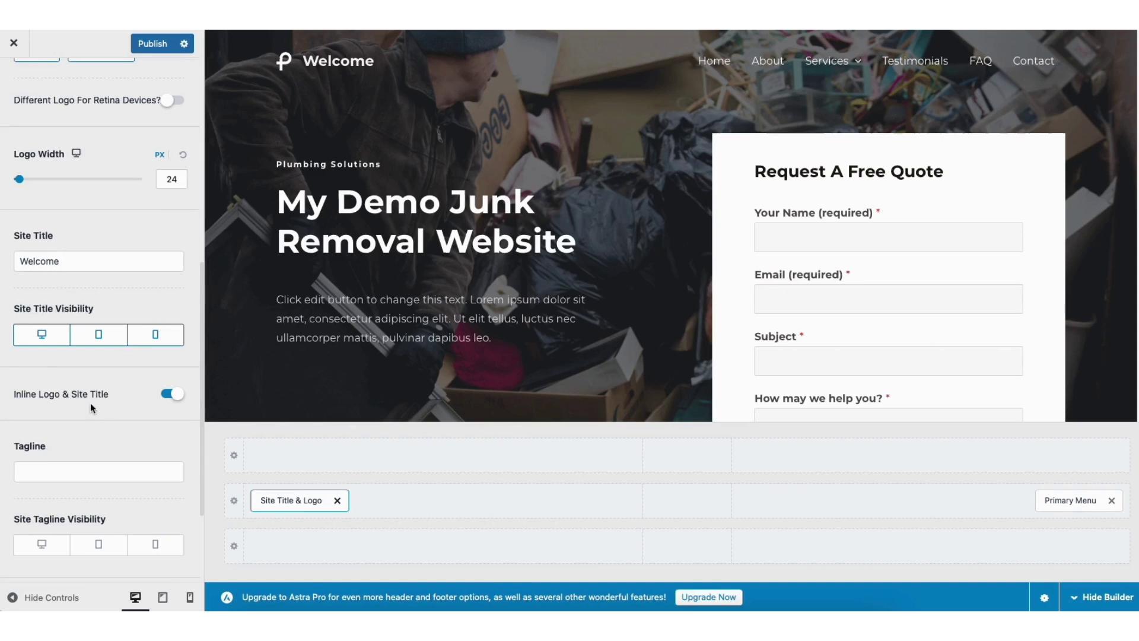
{"action": "left_click", "coordinate": [40, 469]}
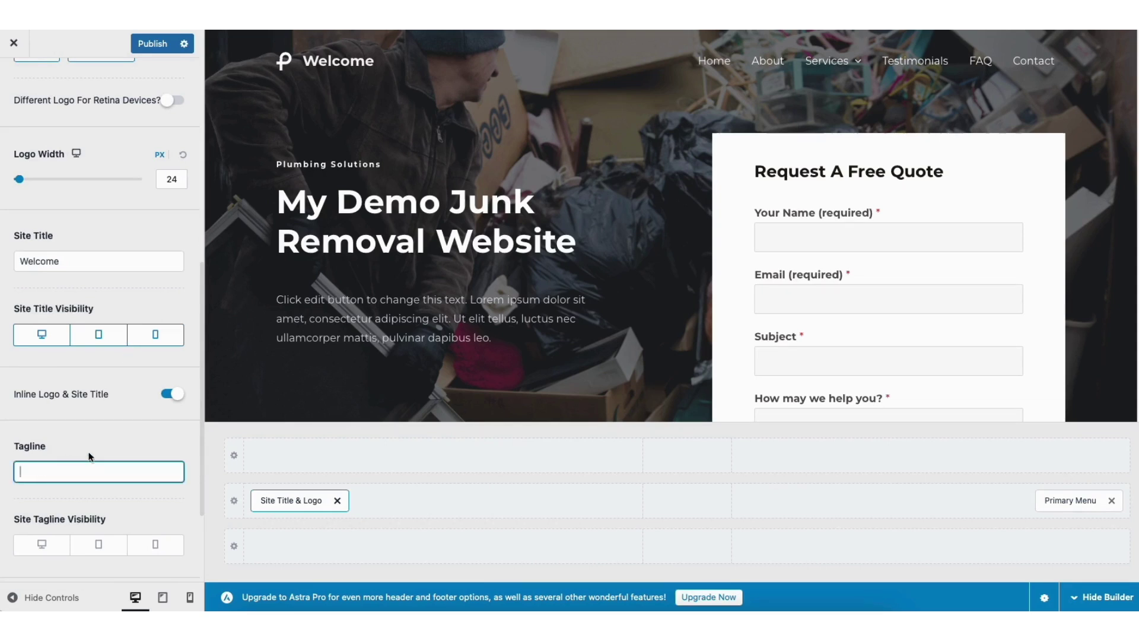
{"action": "left_click_drag", "start_coordinate": [201, 435], "coordinate": [214, 177]}
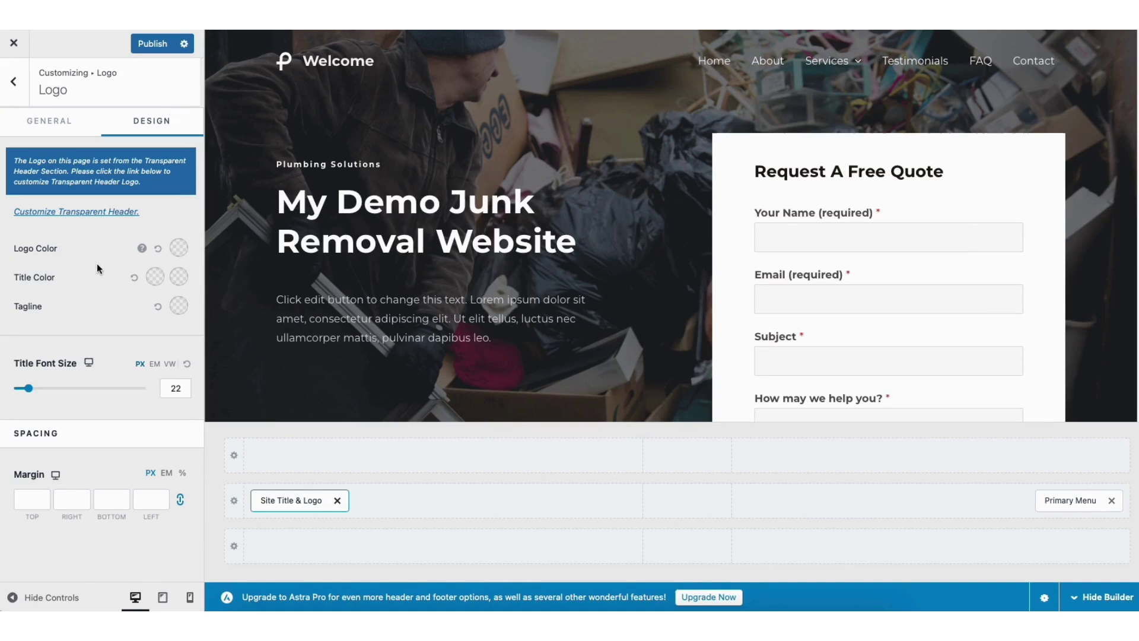
{"action": "left_click", "coordinate": [15, 84]}
{"action": "left_click", "coordinate": [15, 84]}
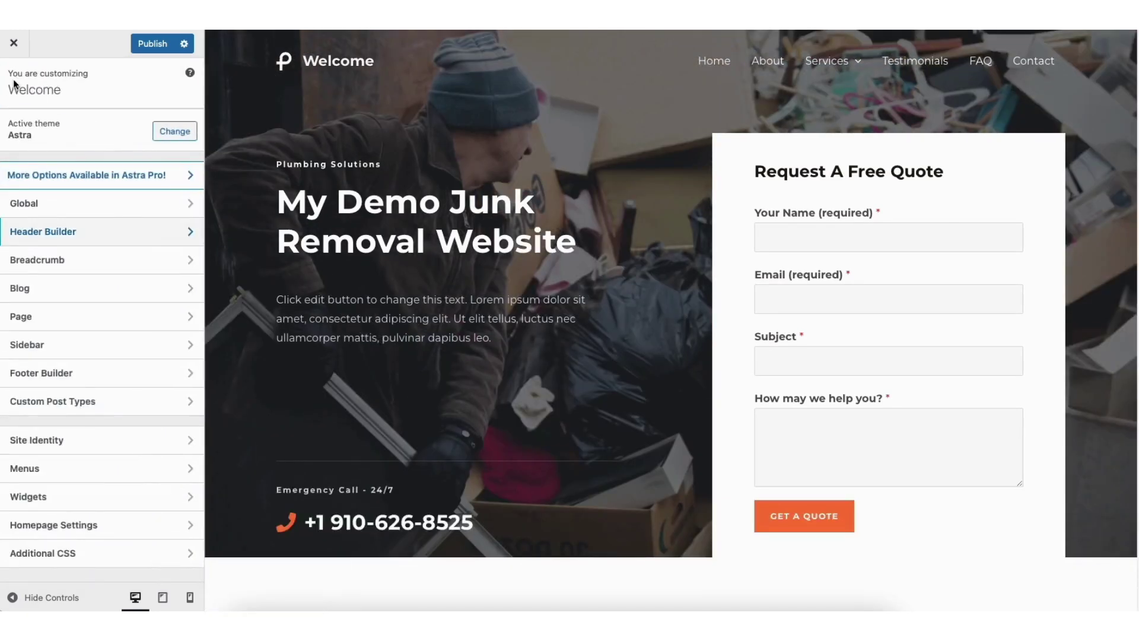
Look through the Site Identity settings and the global Typography, Colors and Buttons settings
{"action": "left_click", "coordinate": [54, 439]}
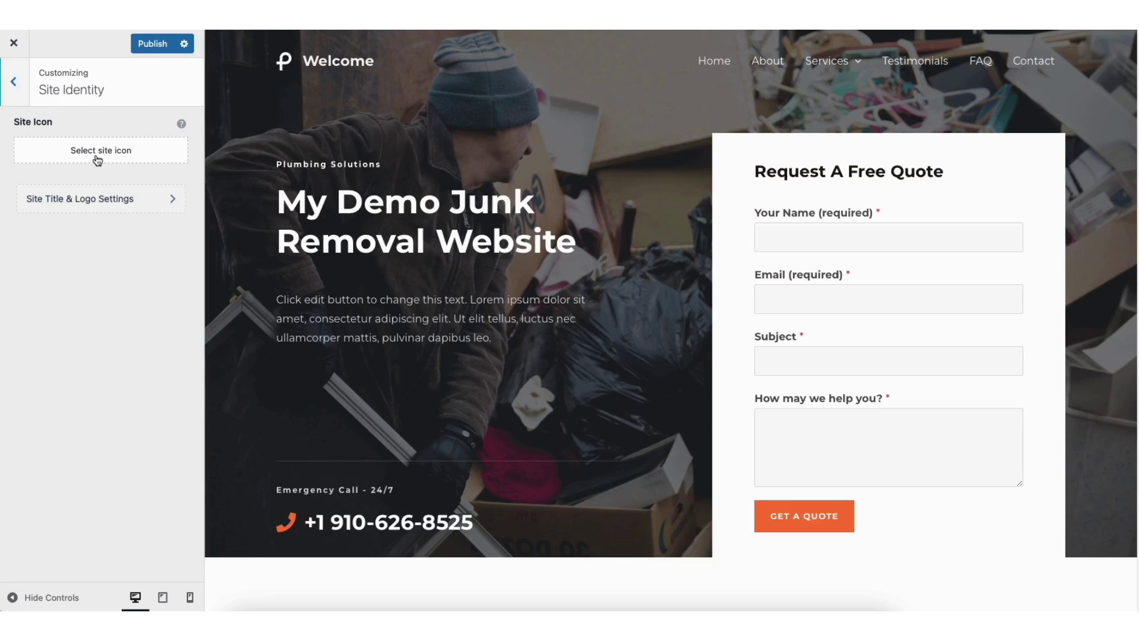
{"action": "left_click", "coordinate": [19, 88]}
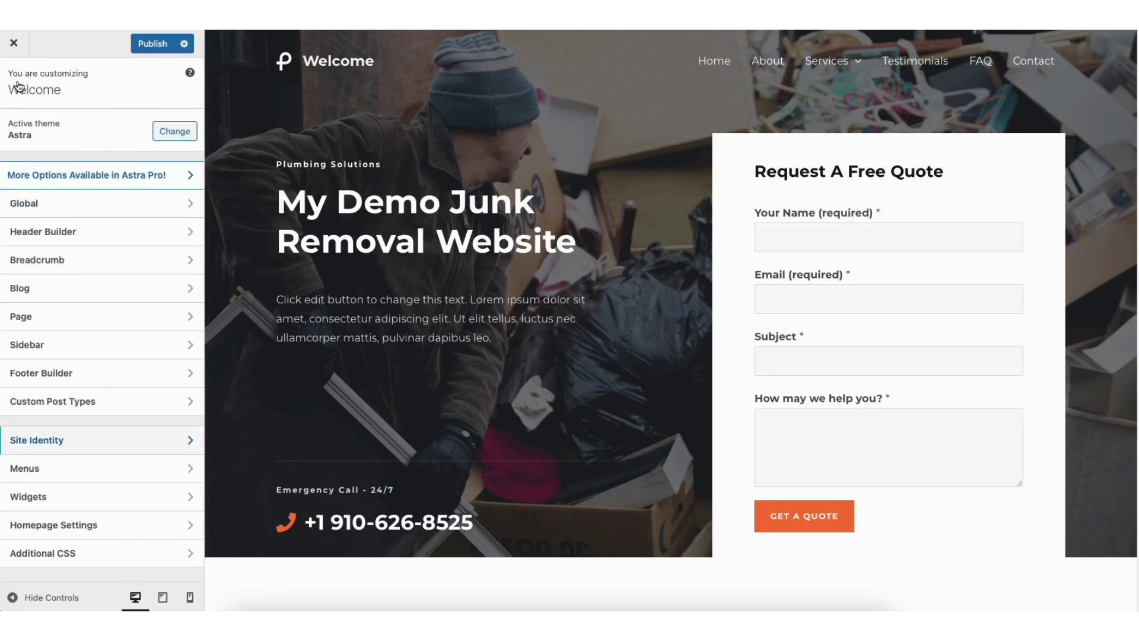
{"action": "left_click", "coordinate": [77, 203]}
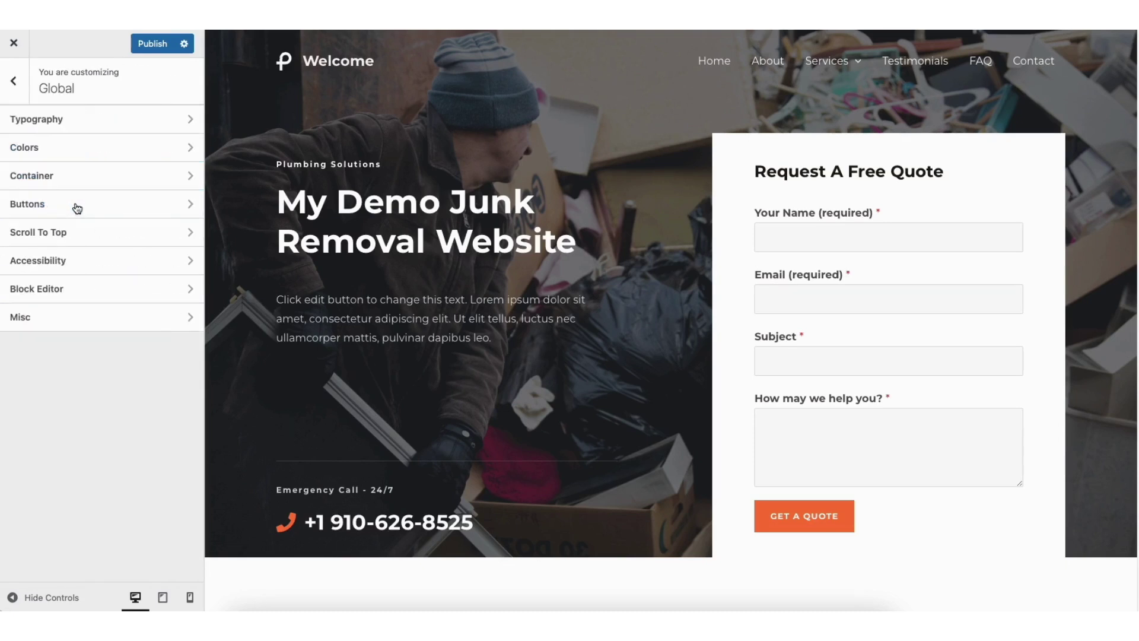
{"action": "left_click", "coordinate": [89, 123]}
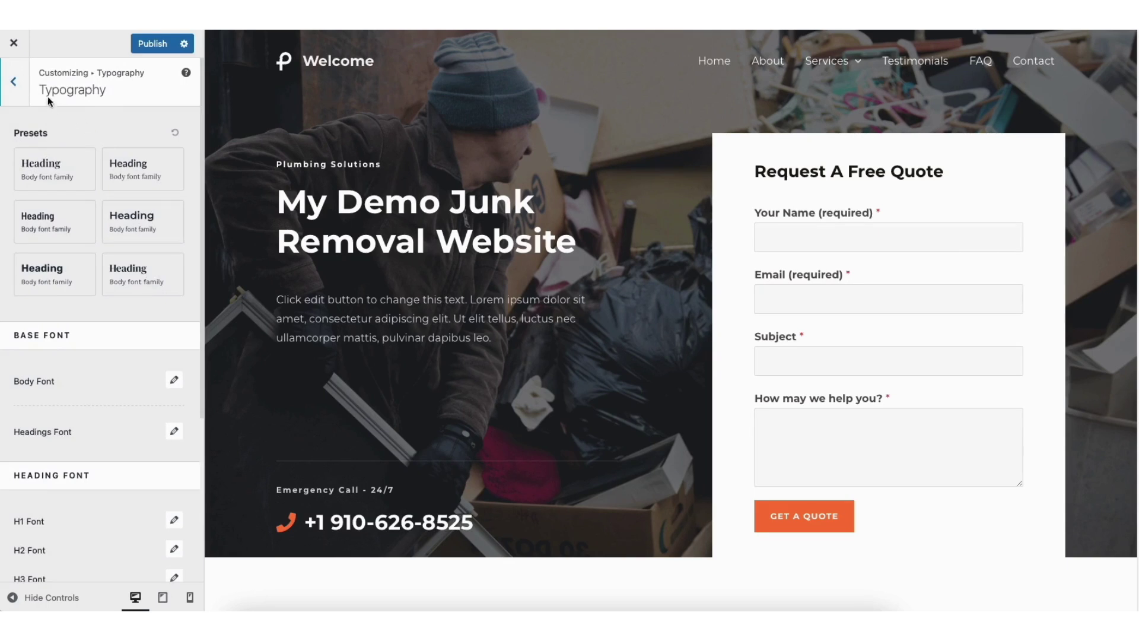
{"action": "left_click", "coordinate": [15, 84]}
{"action": "left_click", "coordinate": [69, 148]}
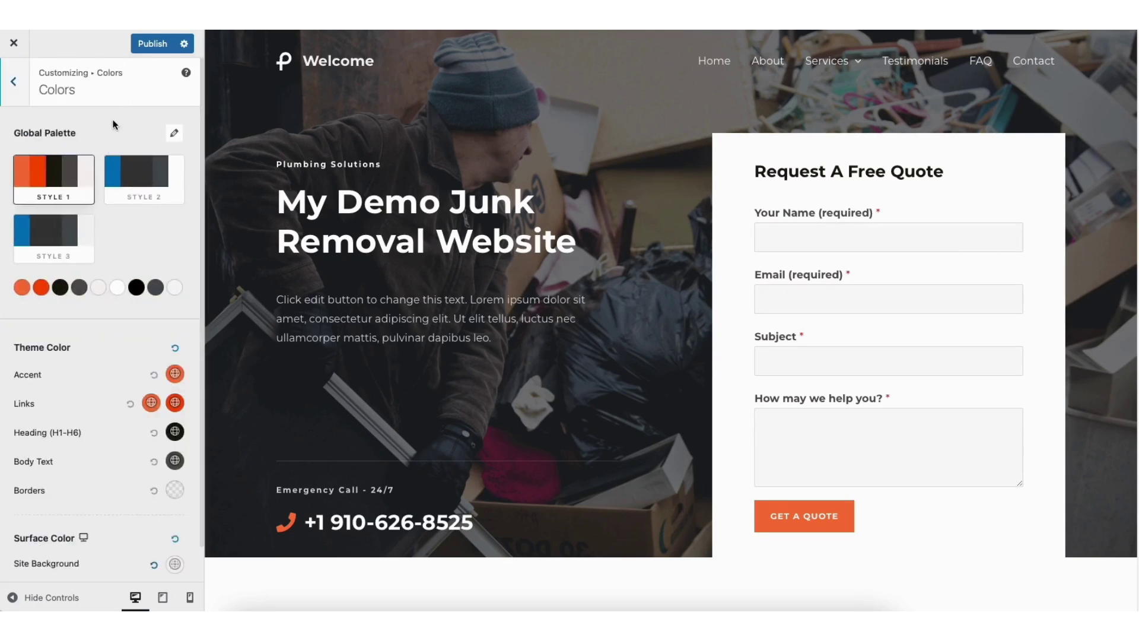
{"action": "left_click", "coordinate": [18, 84]}
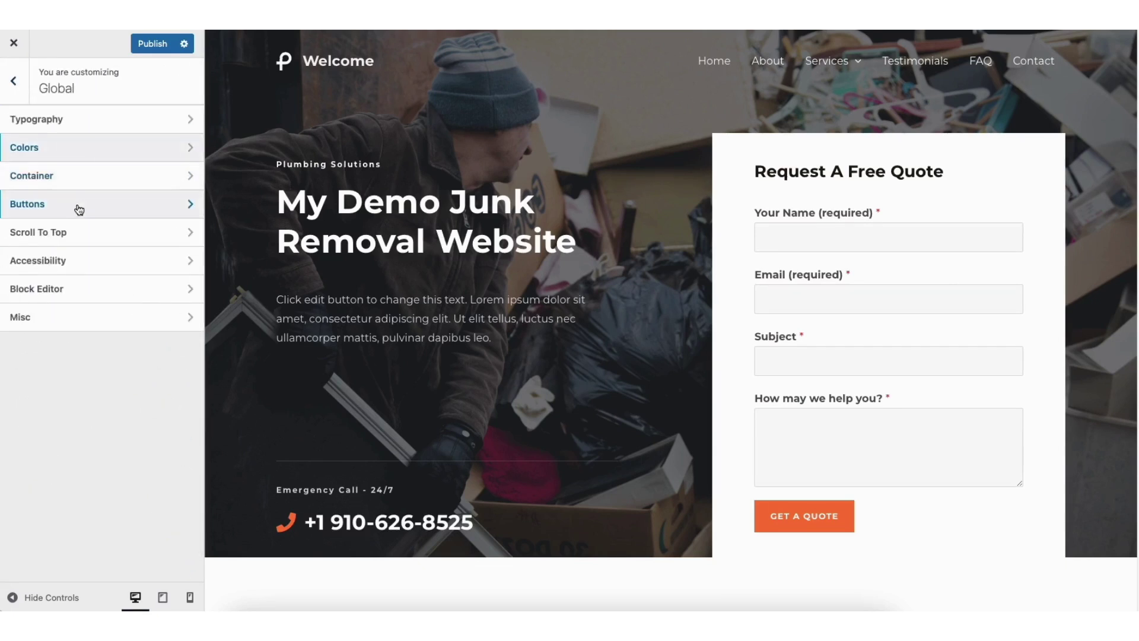
{"action": "left_click", "coordinate": [82, 209]}
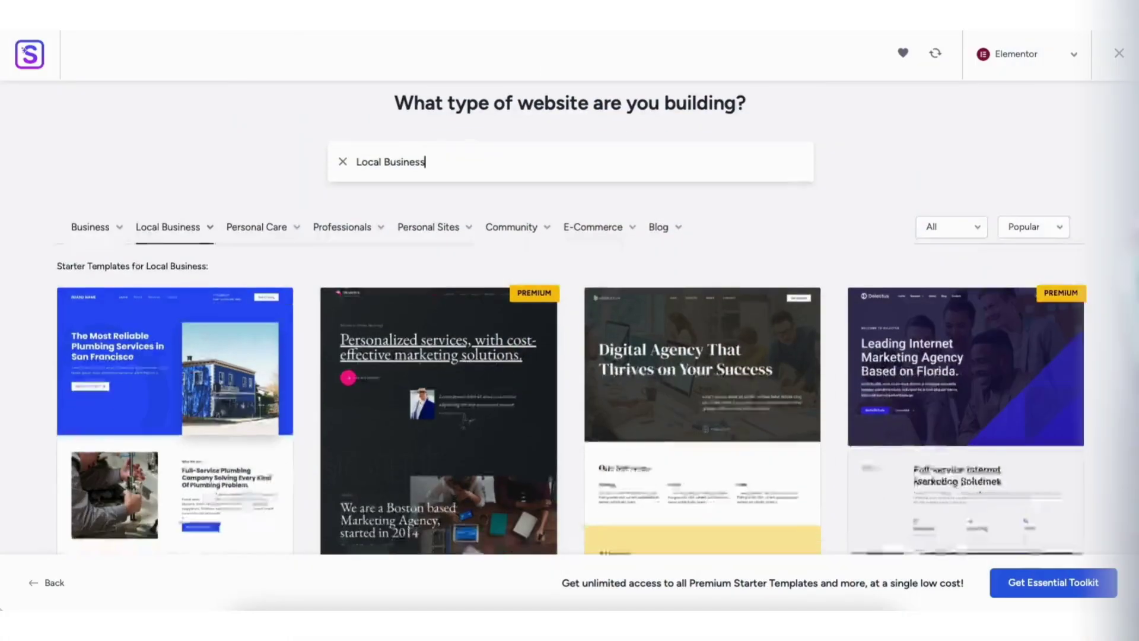
Browse the starter templates listed for Local Business
{"action": "scroll", "coordinate": [570, 317], "scroll_direction": "down", "scroll_amount": 5}
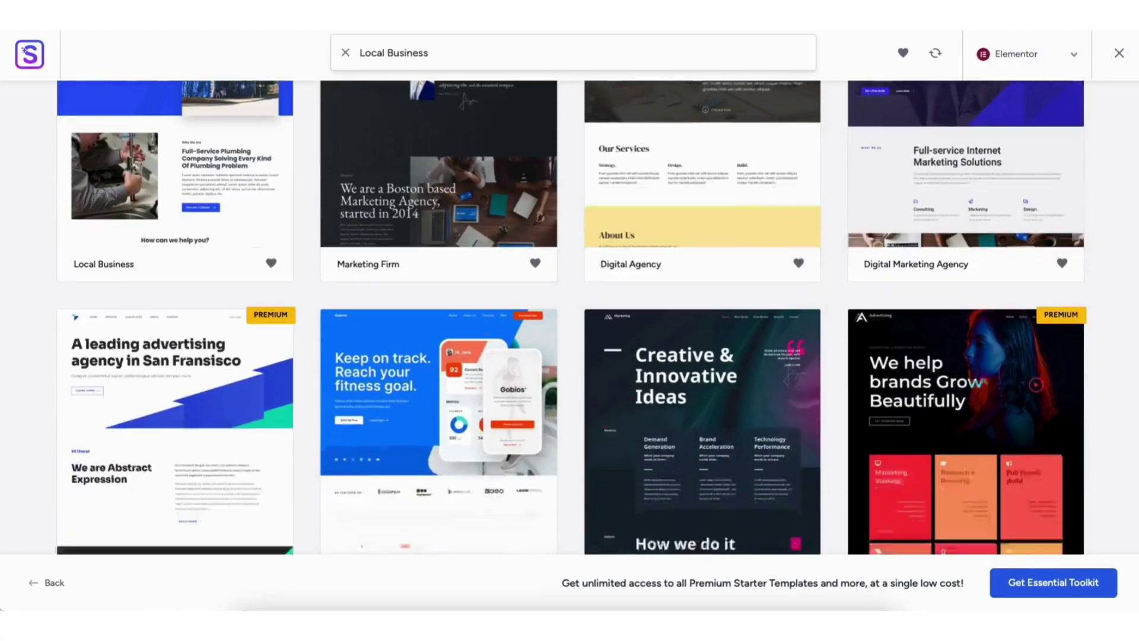
{"action": "scroll", "coordinate": [572, 317], "scroll_direction": "down", "scroll_amount": 8}
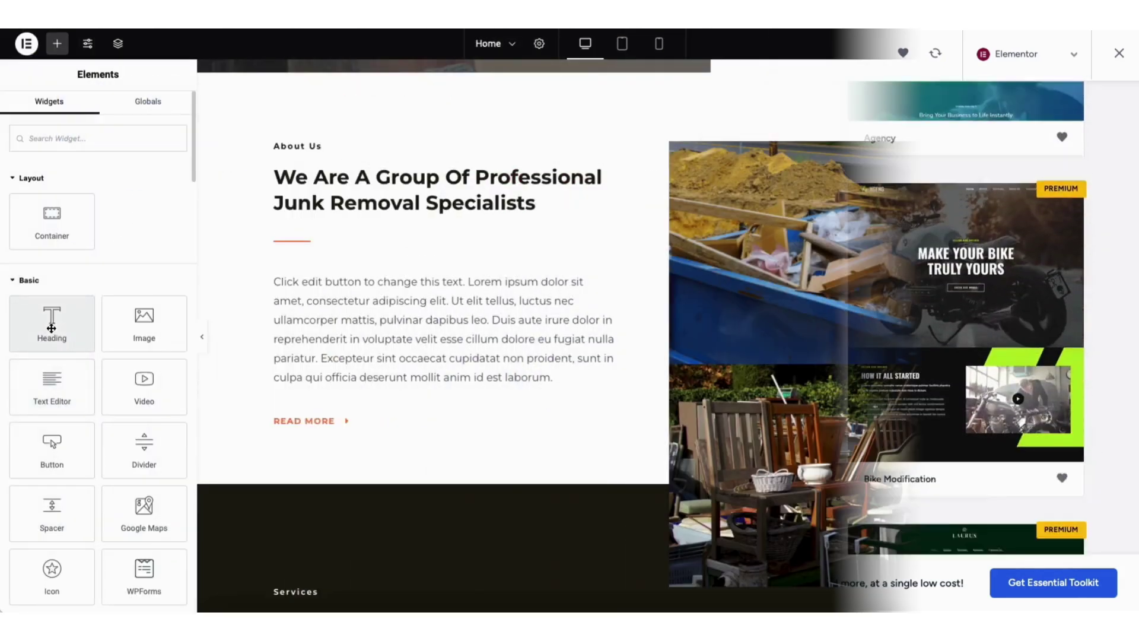
Switch to the Elementor editor and insert a Heading widget above the About Us paragraph on the Home page
{"action": "left_click_drag", "start_coordinate": [52, 330], "coordinate": [364, 300]}
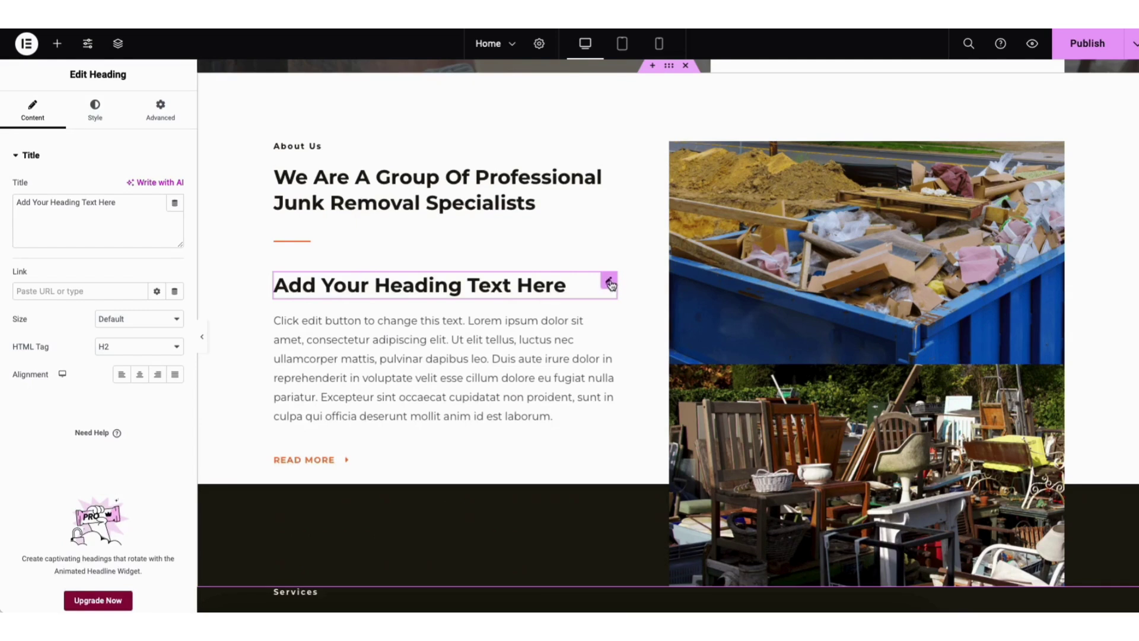
{"action": "left_click_drag", "start_coordinate": [496, 378], "coordinate": [483, 413]}
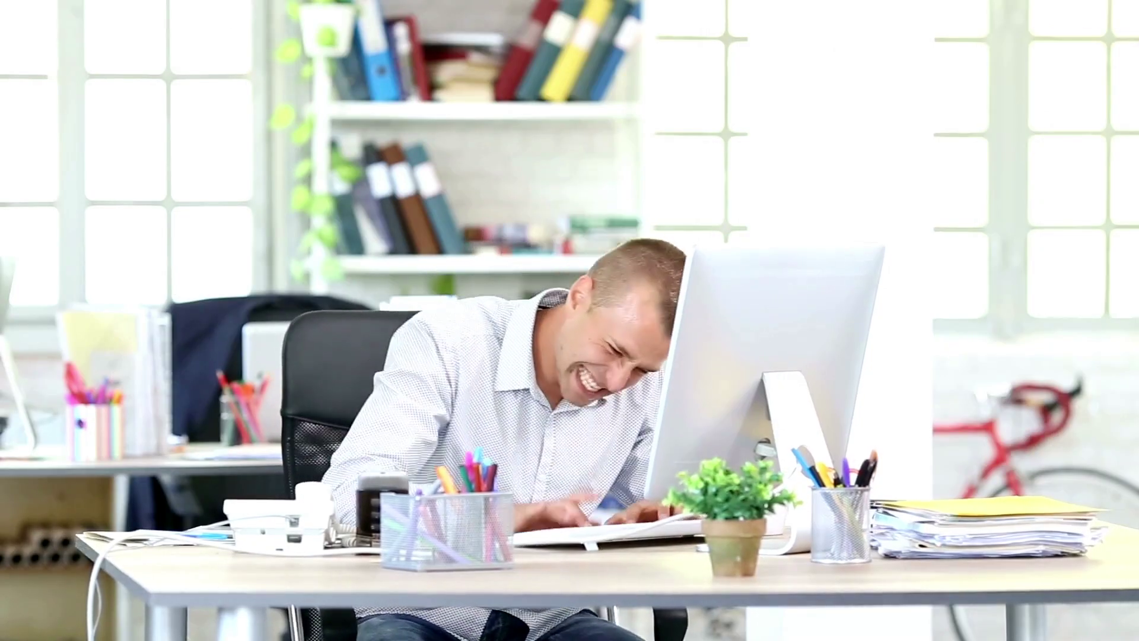